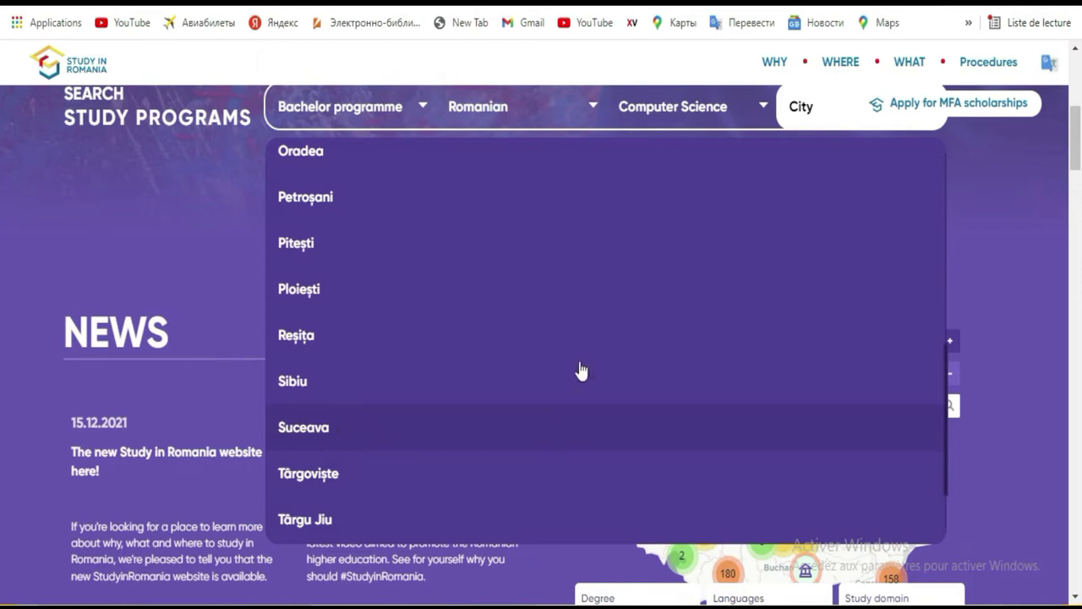
Step: Choose Suceava as the city for the study program search and run the search
left_click(303, 433)
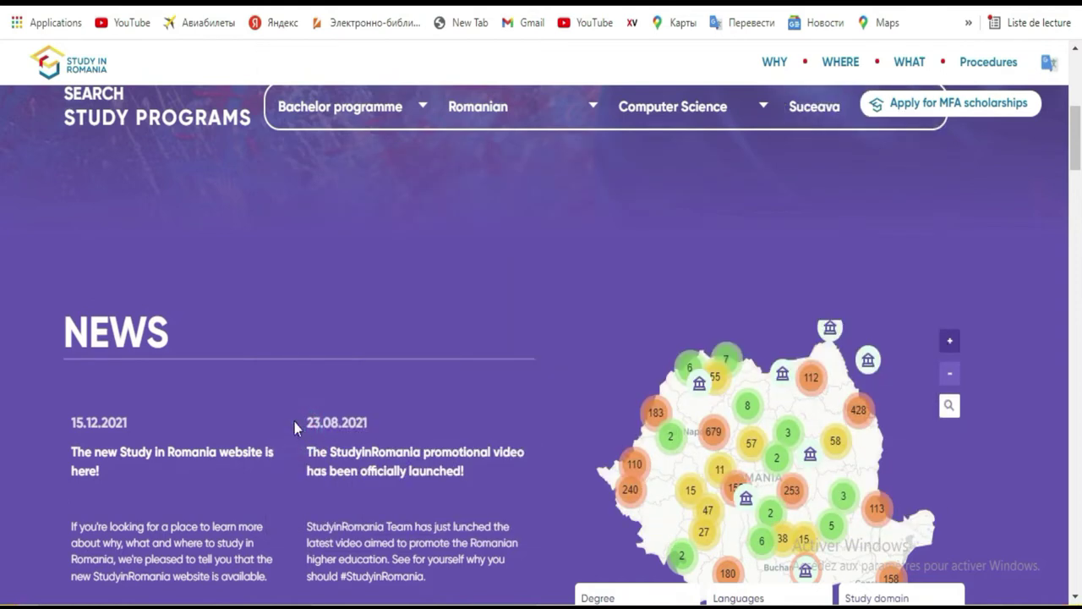
scroll(737, 224, "up", 4)
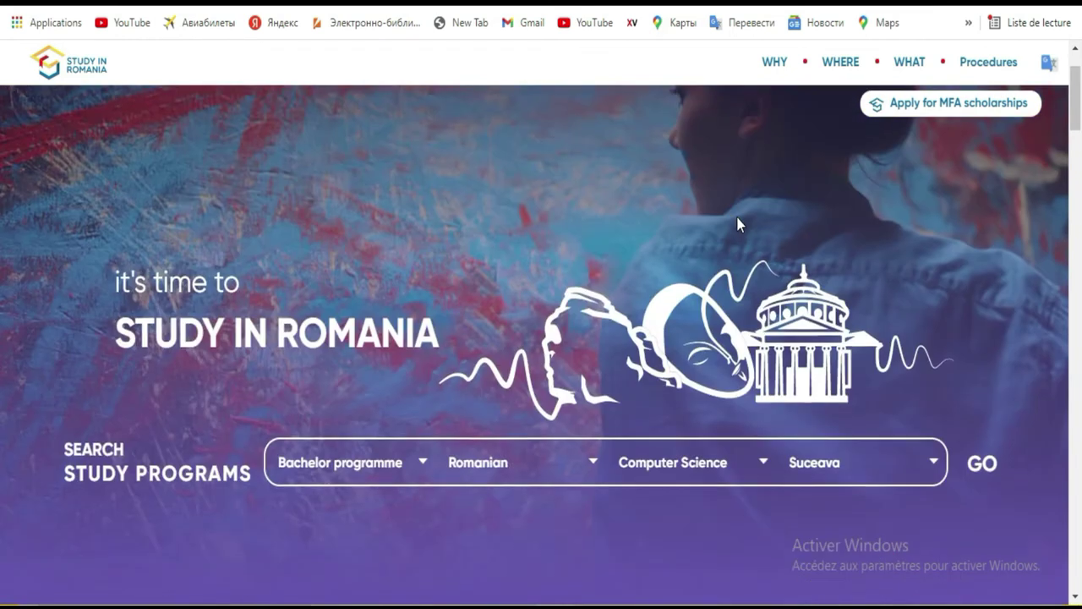
left_click(982, 470)
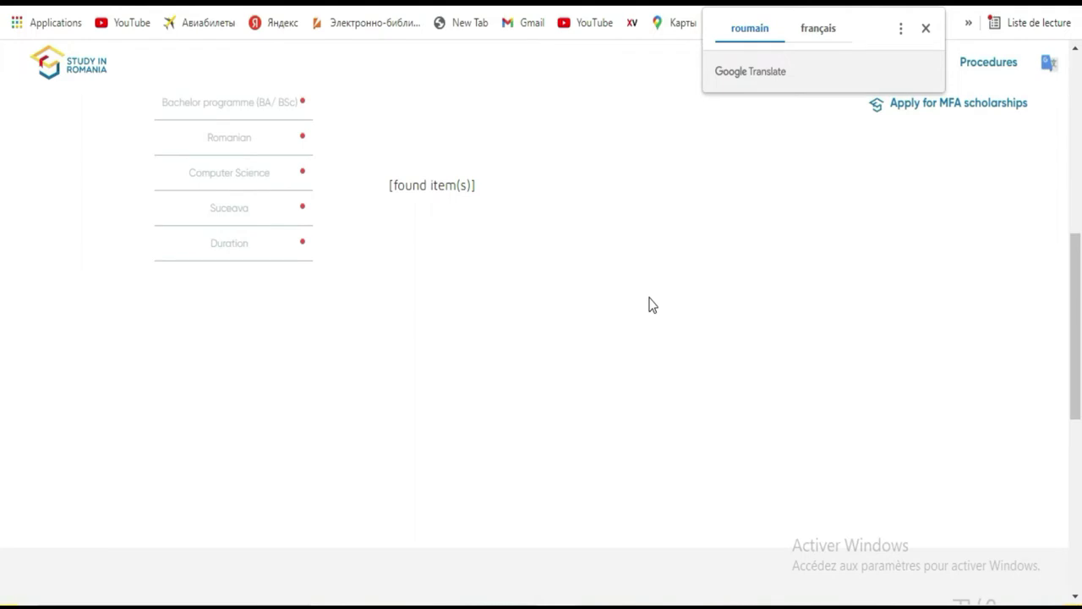
Step: Change the results' city filter to Constanța and open the details of the Computer Science programme at Ovidius University
left_click(233, 213)
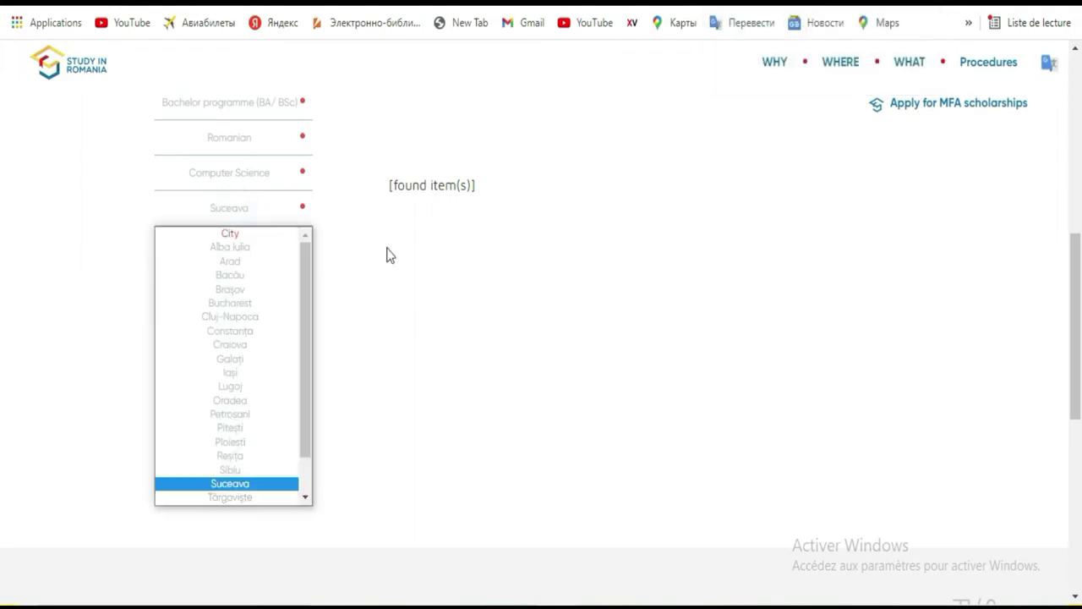
left_click(545, 225)
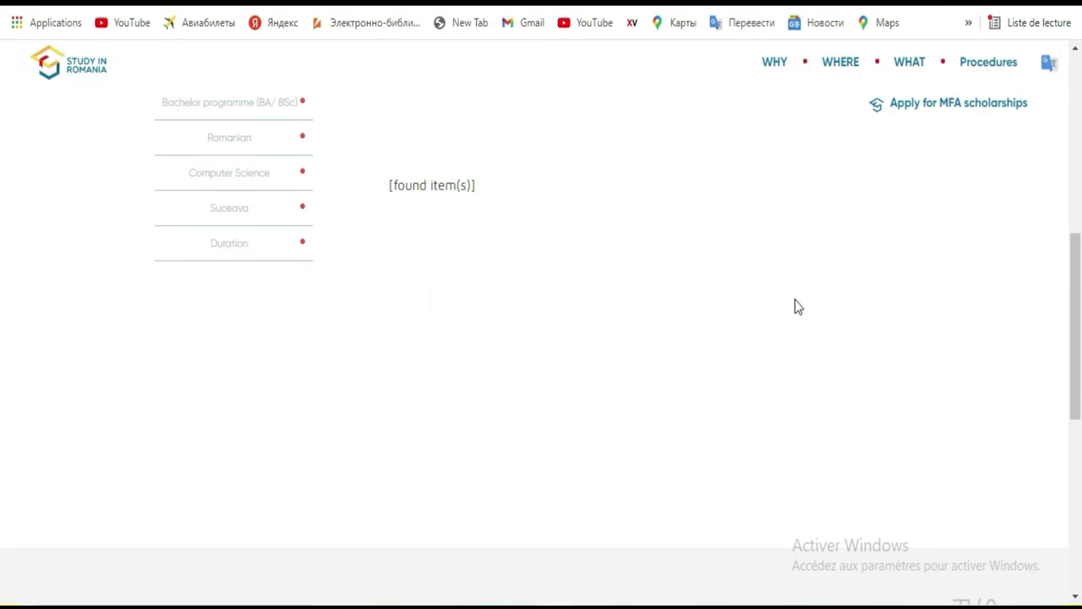
scroll(795, 300, "up", 8)
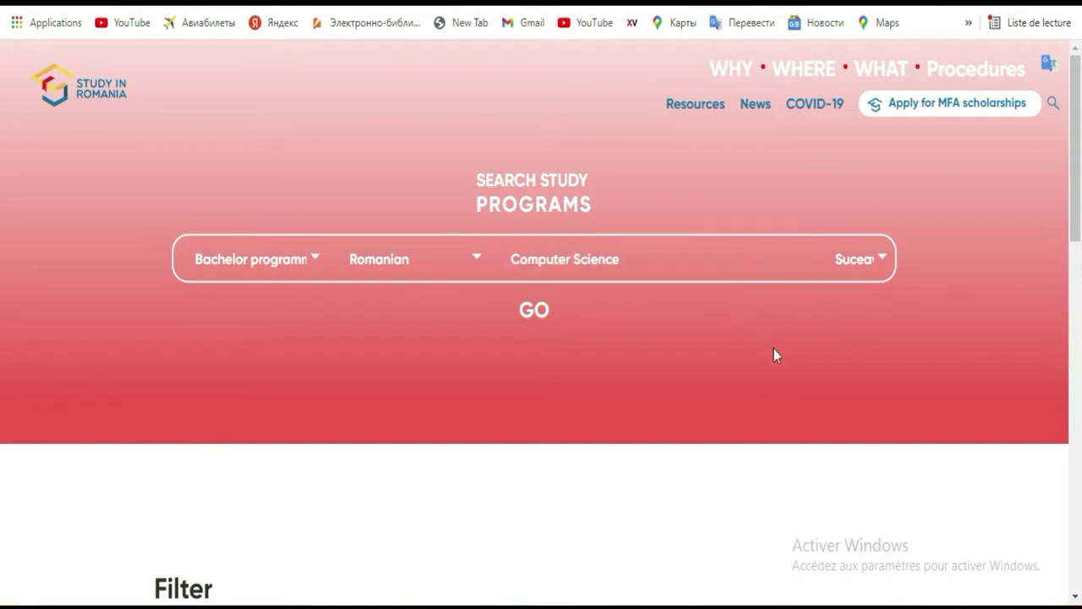
scroll(677, 351, "down", 5)
left_click(223, 301)
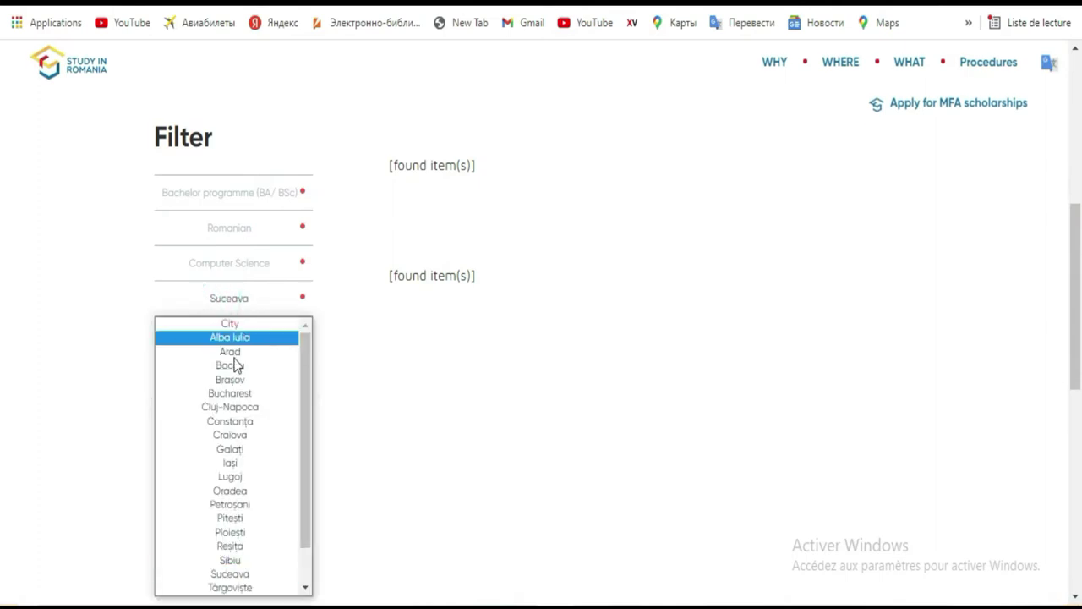
left_click(245, 422)
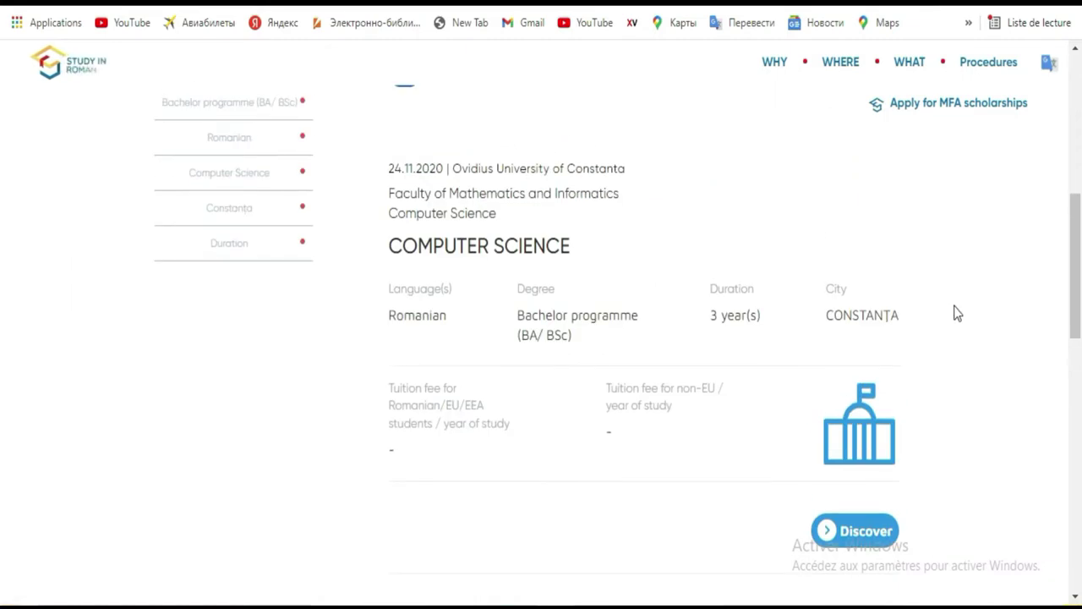
scroll(422, 296, "up", 3)
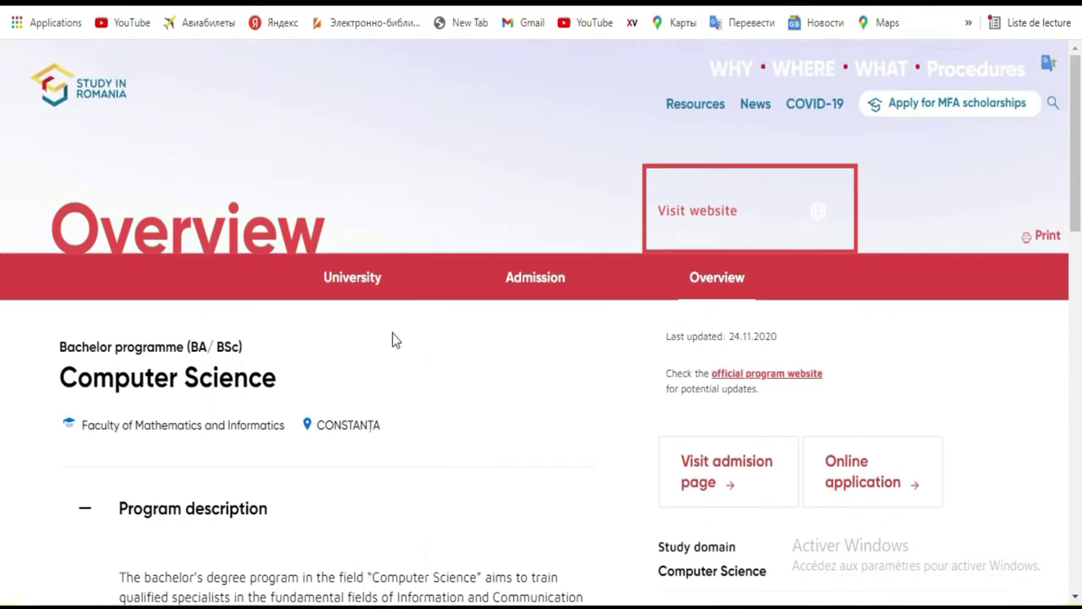
Step: Open the MFA scholarships site and start a scholarship application
mouse_move(955, 110)
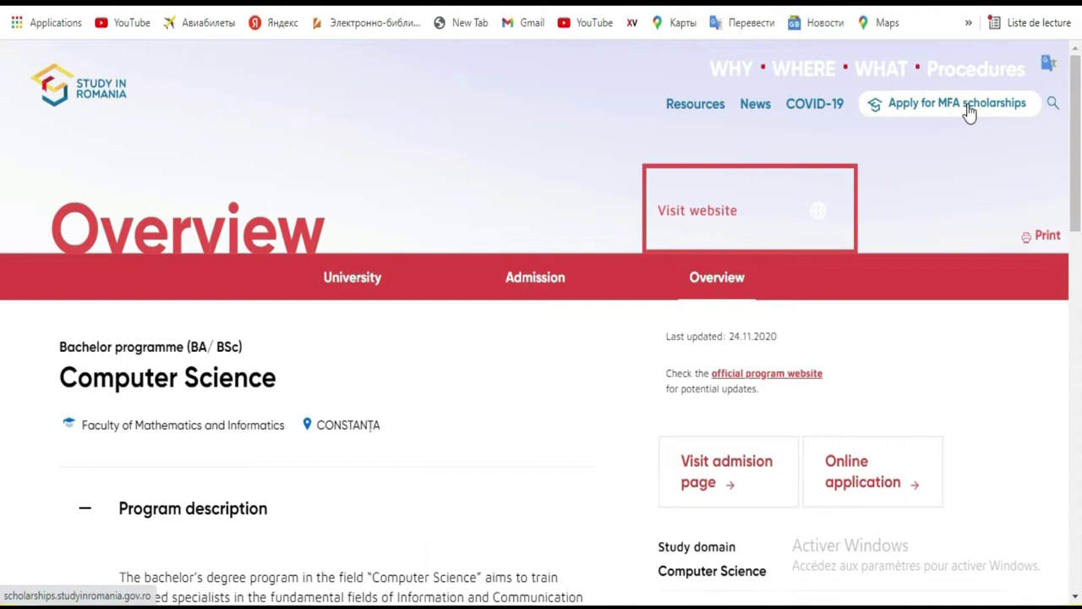
left_click(969, 113)
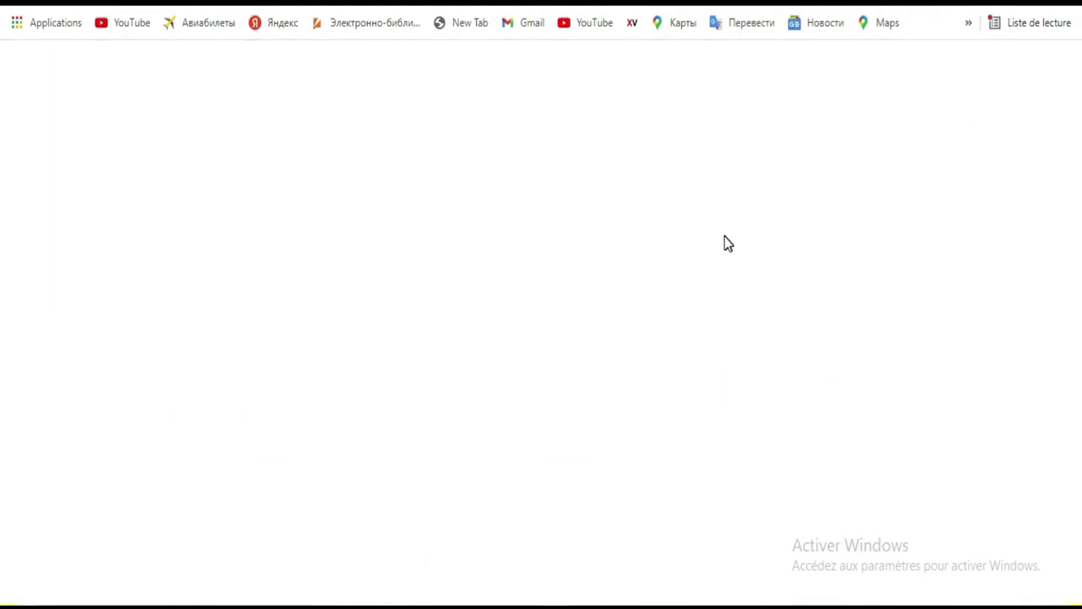
scroll(552, 297, "down", 4)
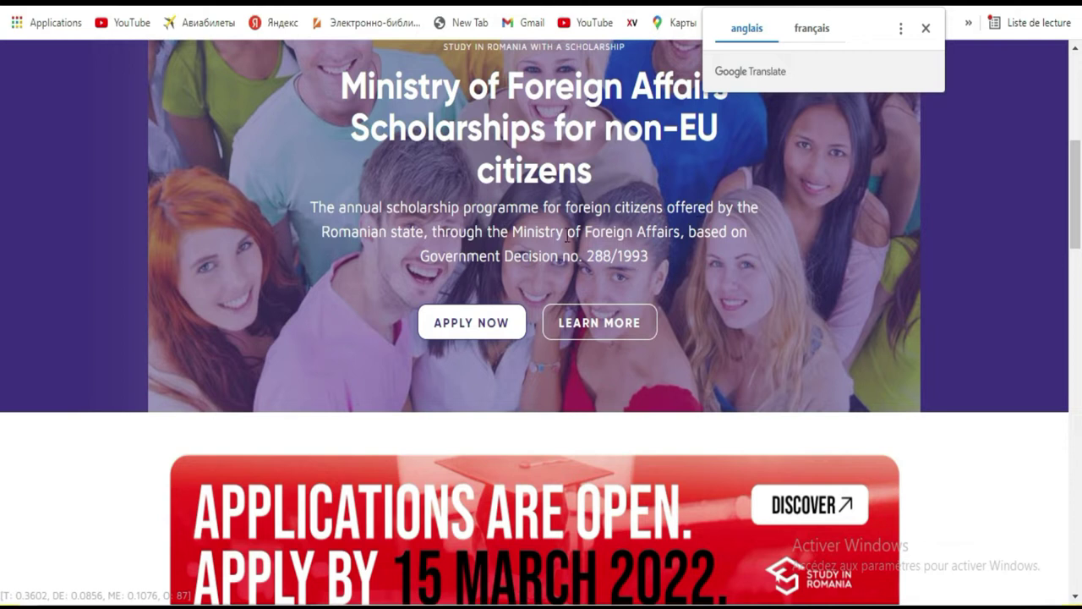
left_click_drag(496, 321, 563, 371)
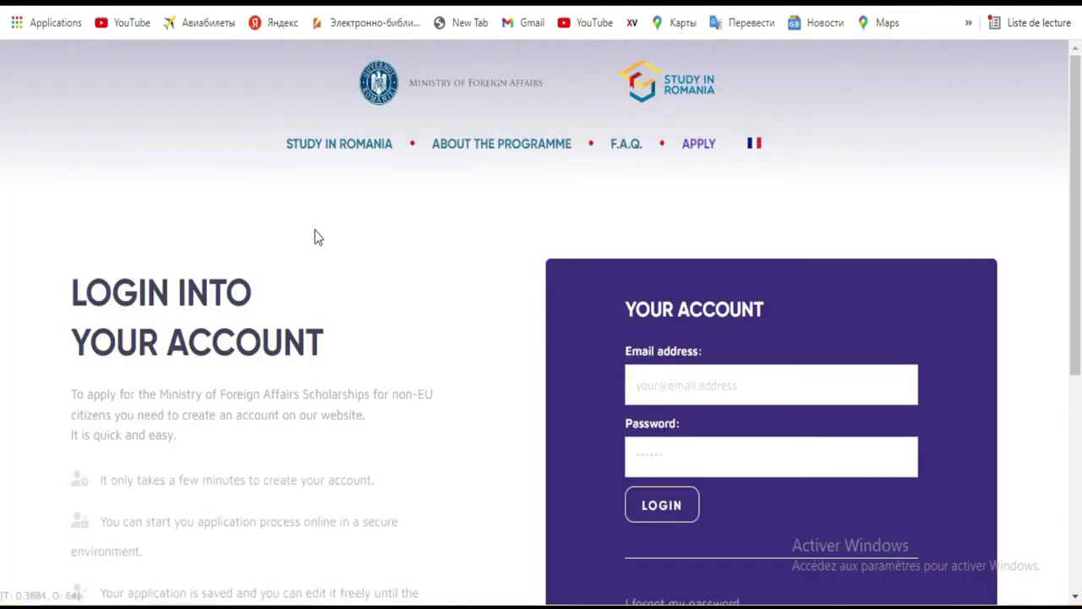
Step: Look over the scholarship login page and switch its language to French
scroll(315, 230, "down", 5)
scroll(351, 191, "up", 4)
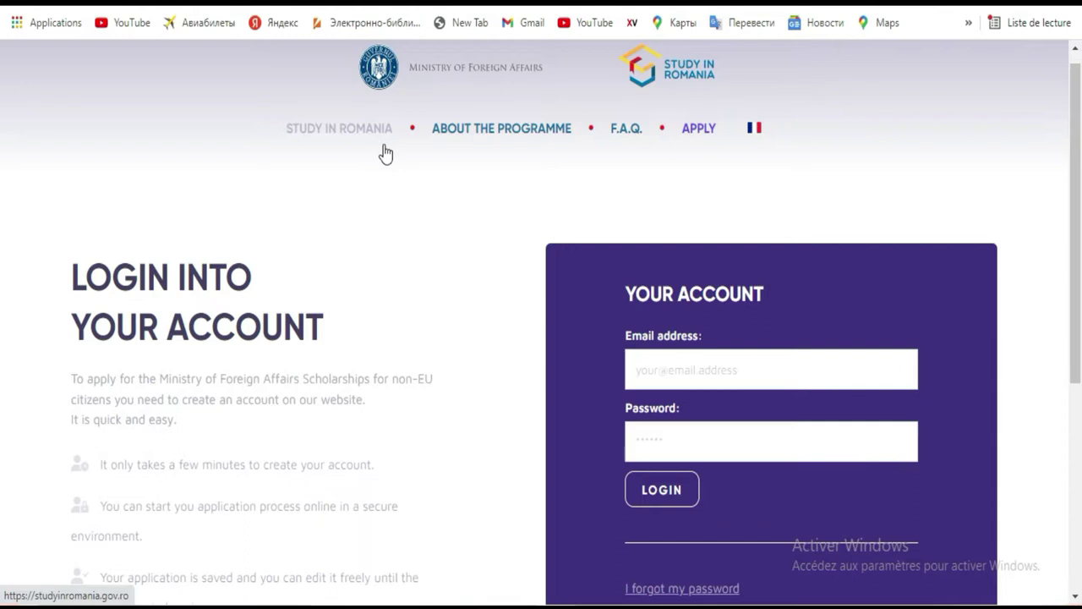
scroll(382, 154, "down", 4)
scroll(385, 145, "up", 3)
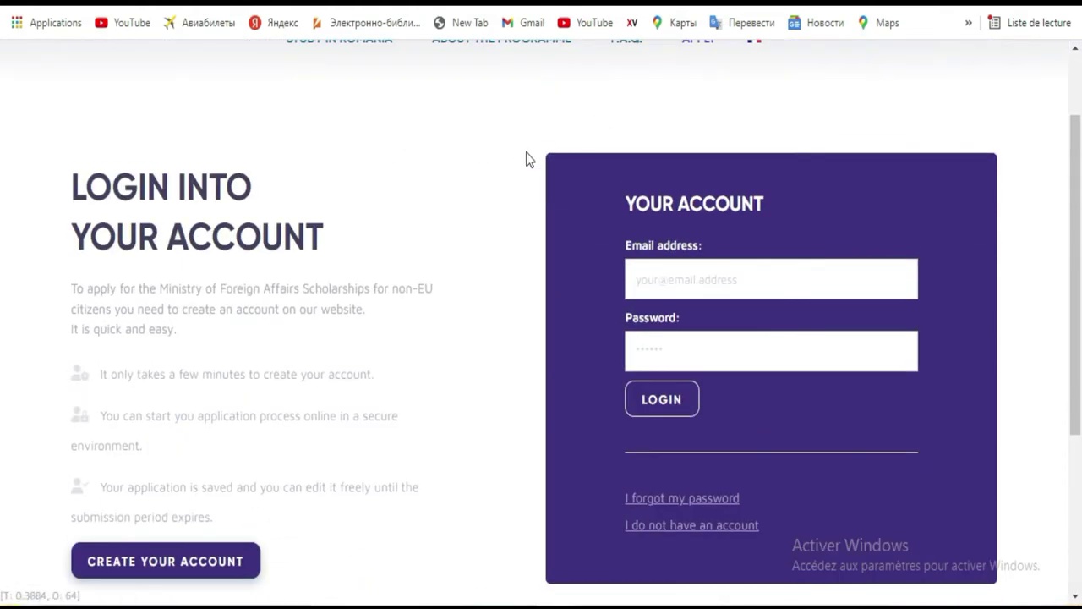
scroll(528, 159, "up", 1)
left_click(755, 143)
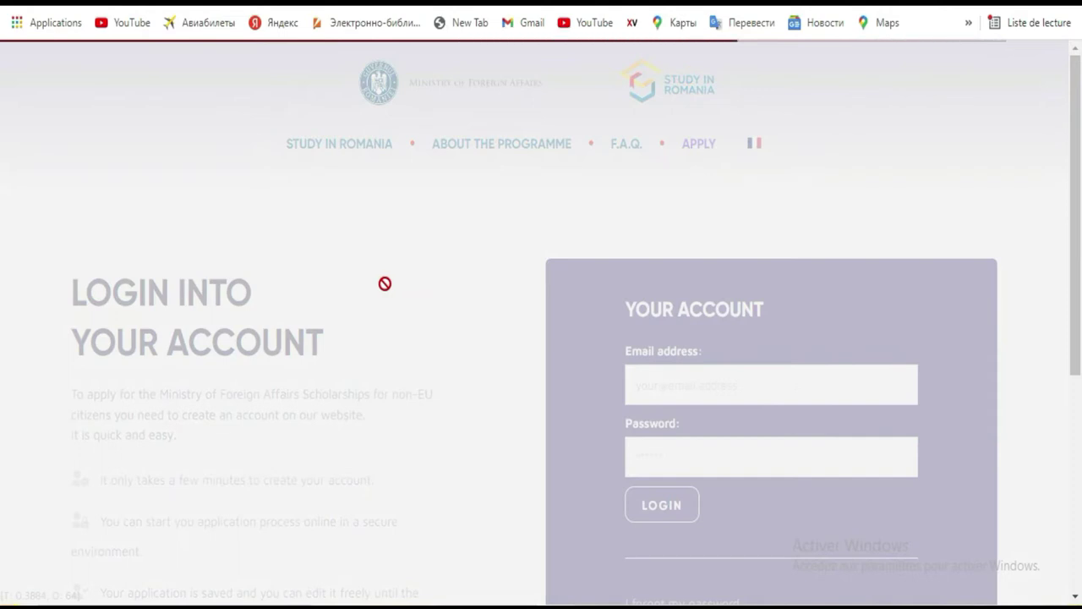
Step: Open the form for creating a new scholarship account
scroll(314, 262, "down", 4)
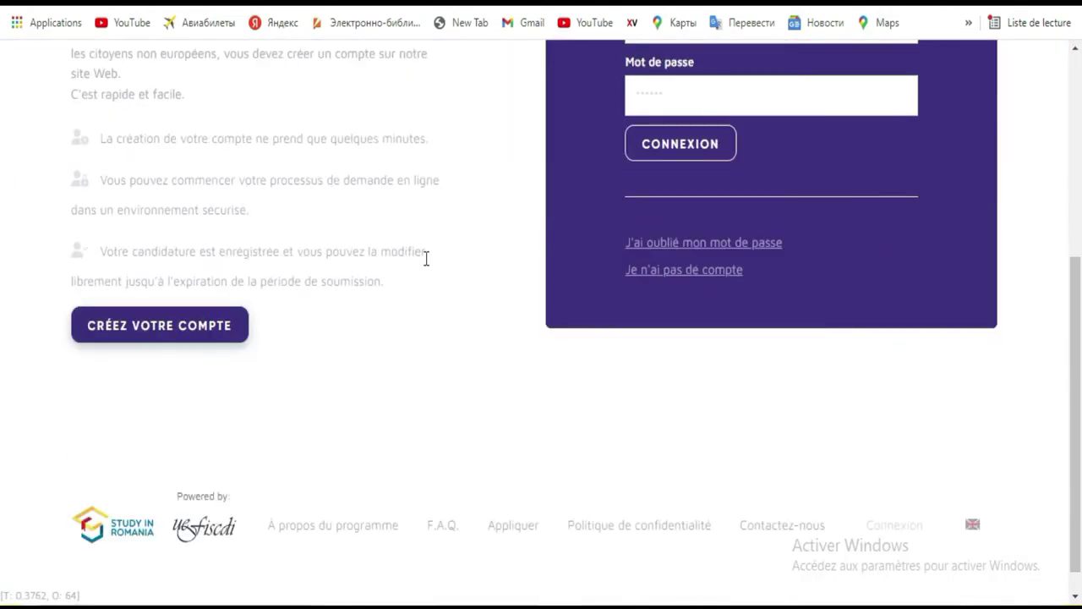
scroll(426, 258, "up", 1)
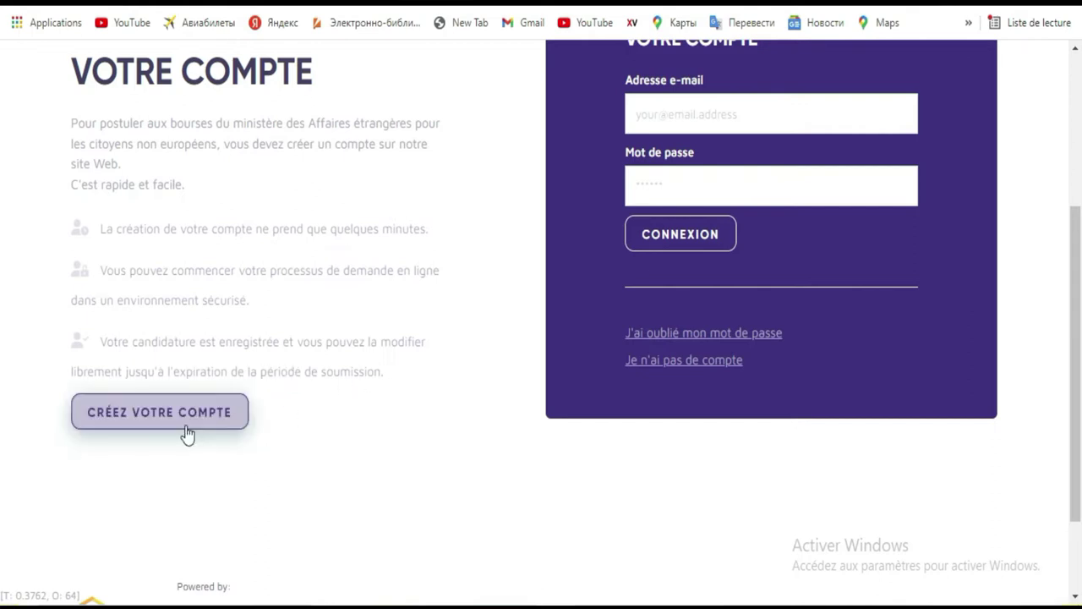
left_click(156, 411)
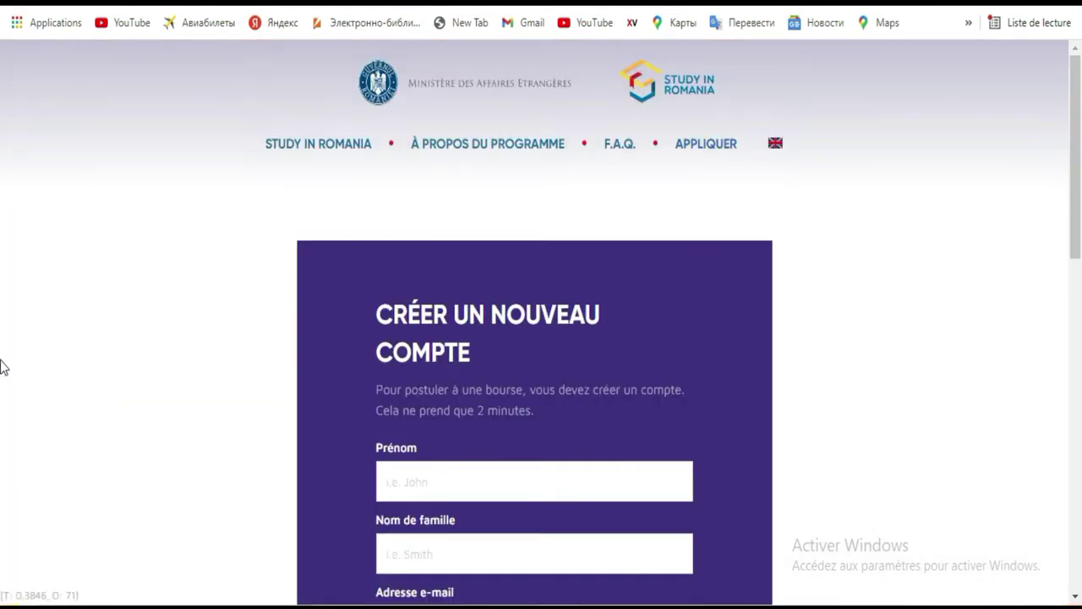
Step: Bring up the on-screen keyboard and enter the applicant's first name in the new account form
scroll(341, 257, "down", 4)
scroll(490, 217, "up", 1)
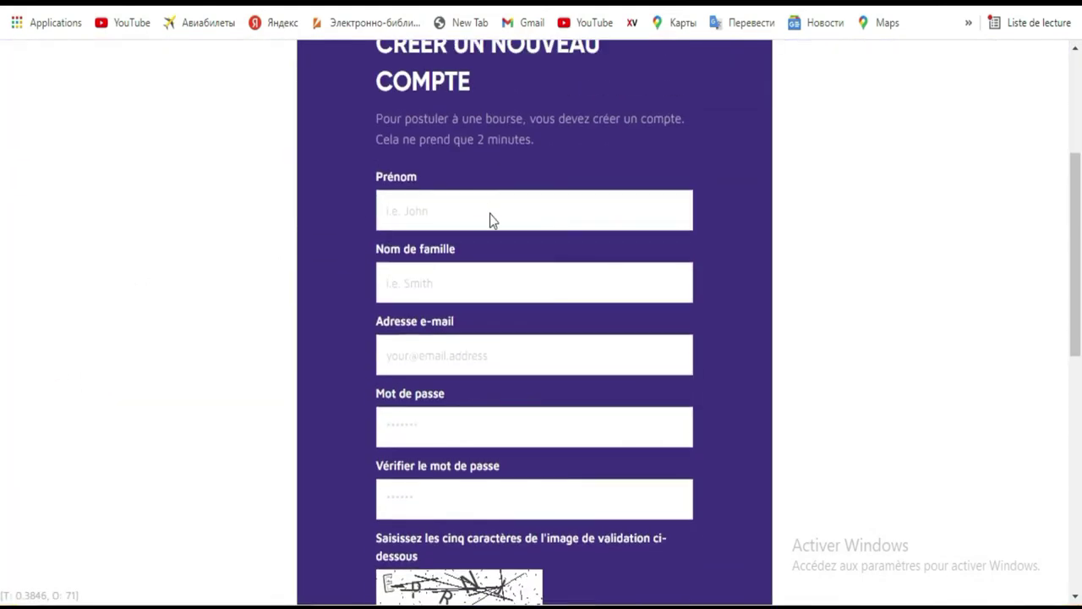
left_click(459, 213)
key("ctrl+super+o")
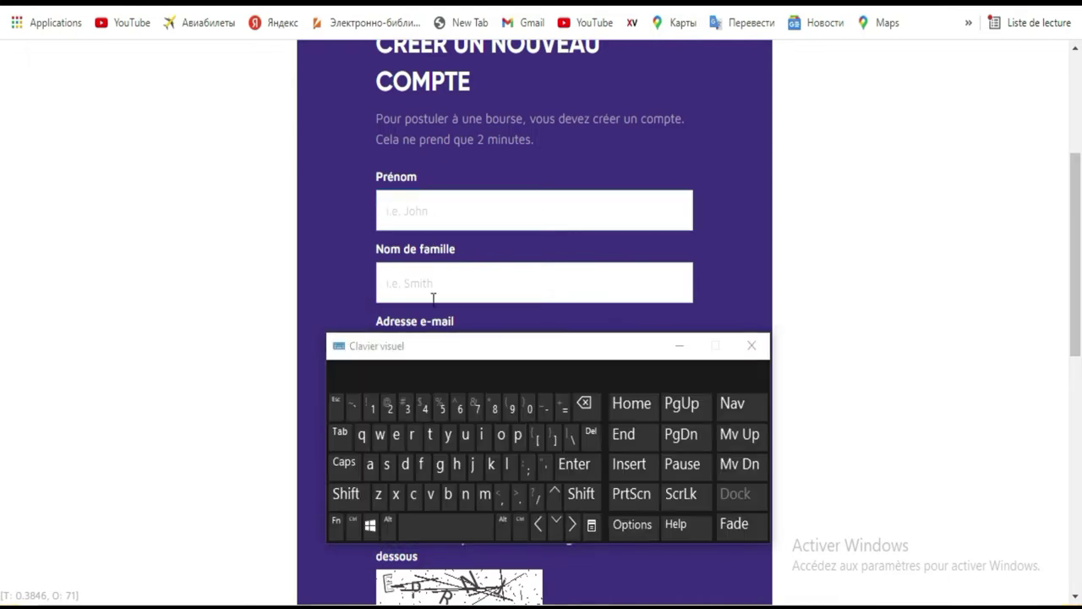
left_click(476, 470)
left_click(427, 218)
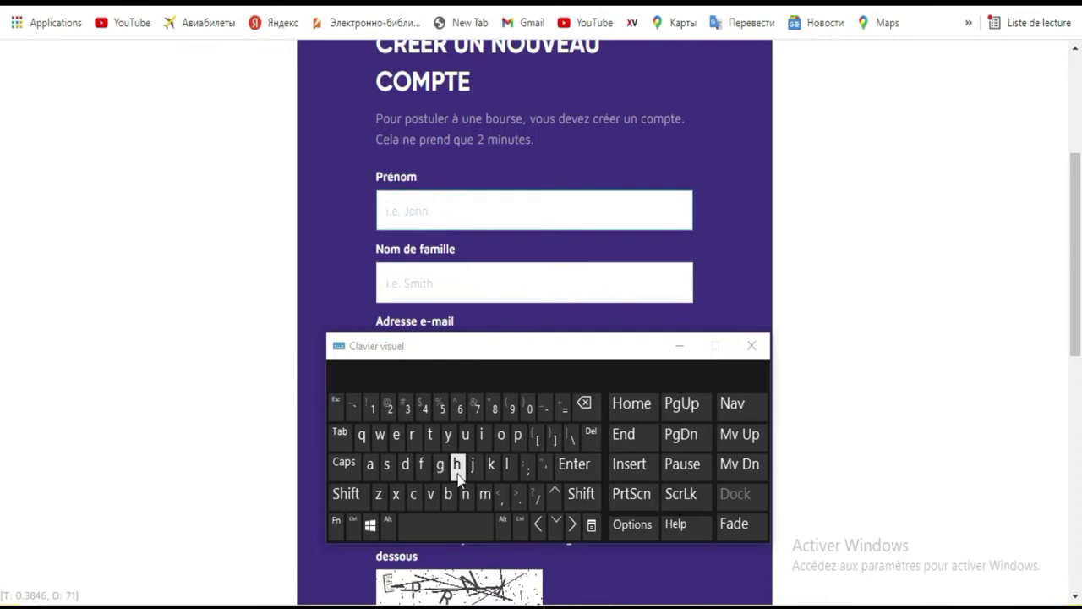
left_click(473, 465)
left_click(415, 494)
Step: Enter the applicant's family name in the new account form
left_click(416, 284)
left_click(405, 464)
left_click(479, 434)
left_click(439, 464)
left_click(501, 434)
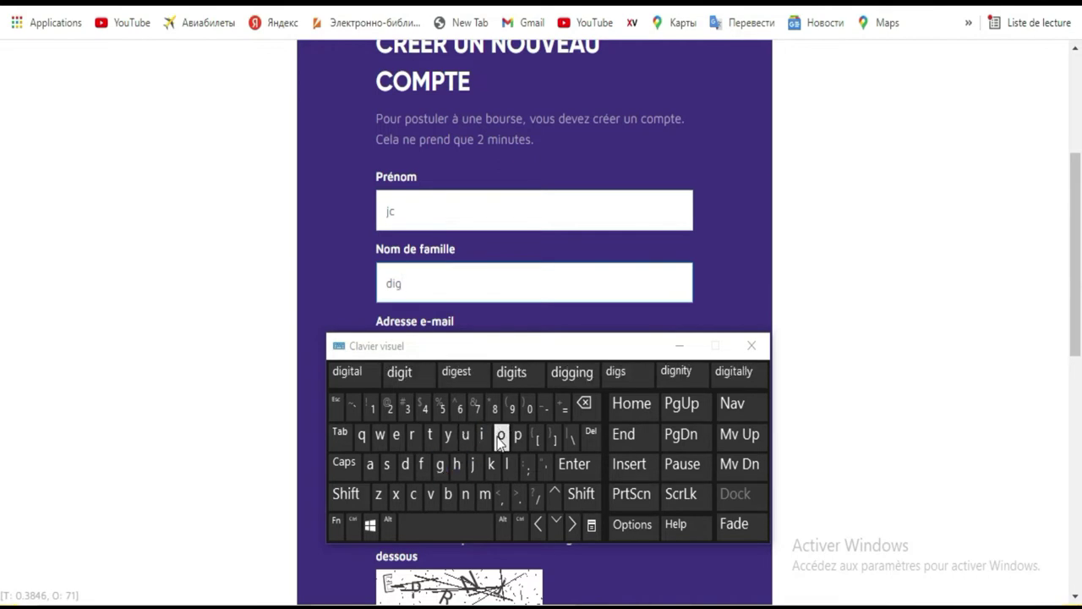
left_click(465, 434)
Step: Move the on-screen keyboard off the remaining fields and enter the applicant's e-mail address
left_click_drag(547, 352, 823, 69)
left_click(424, 363)
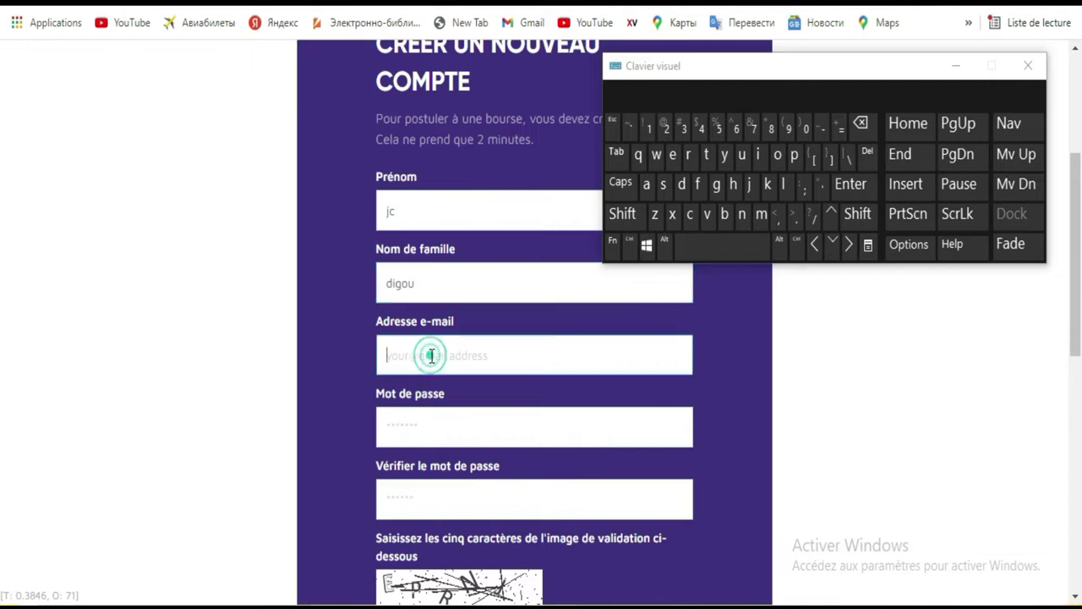
left_click(759, 215)
left_click(778, 154)
left_click(742, 214)
left_click(681, 184)
left_click(673, 154)
left_click(725, 214)
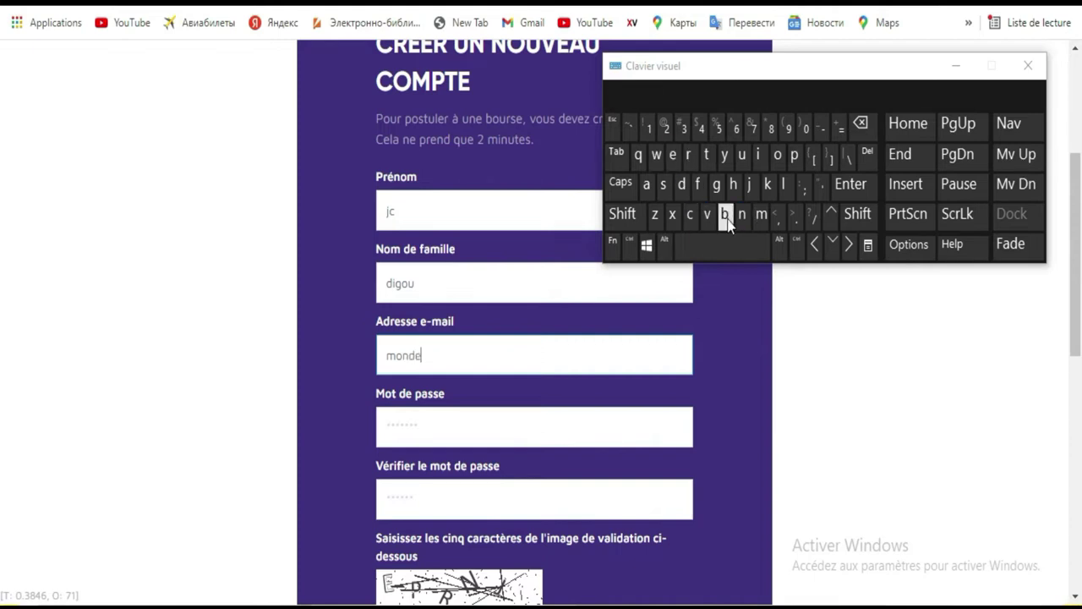
left_click(742, 155)
left_click(691, 155)
left_click(664, 185)
left_click(673, 154)
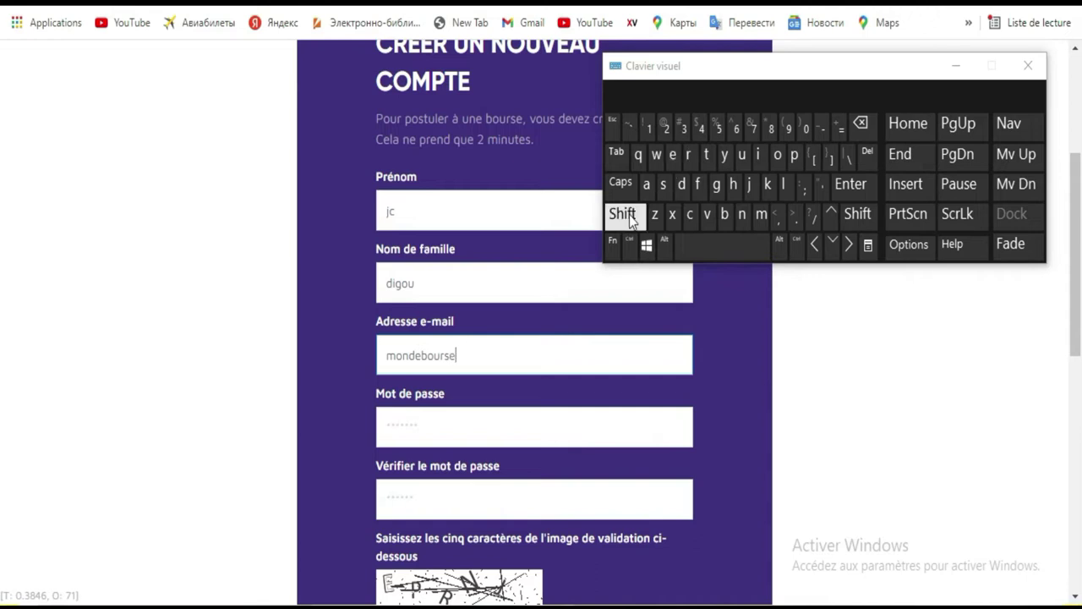
left_click(621, 215)
left_click(665, 126)
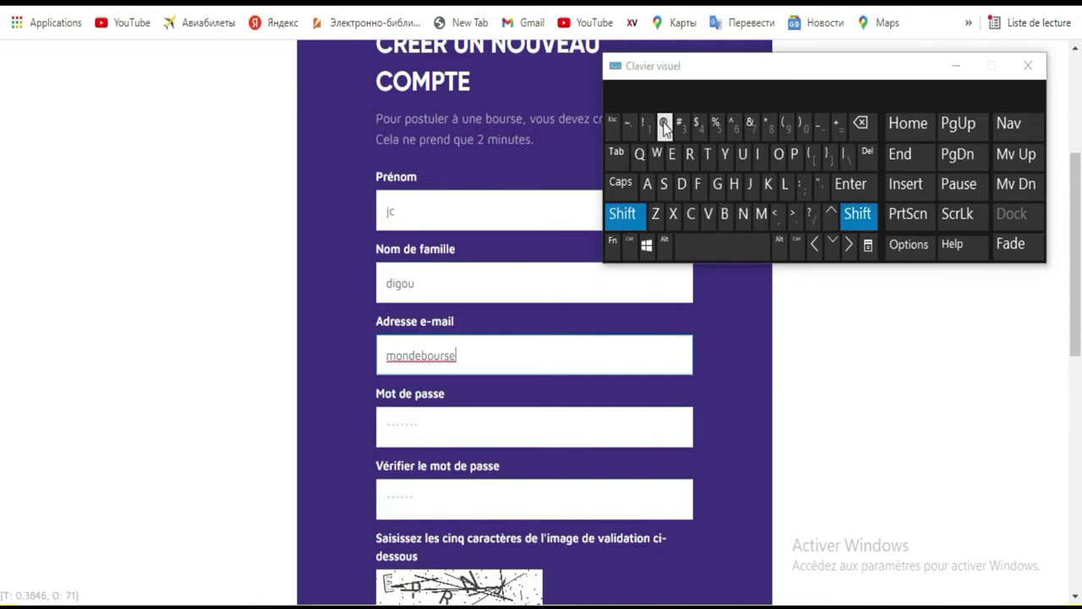
left_click(716, 185)
left_click(761, 215)
left_click(646, 184)
left_click(760, 156)
left_click(784, 184)
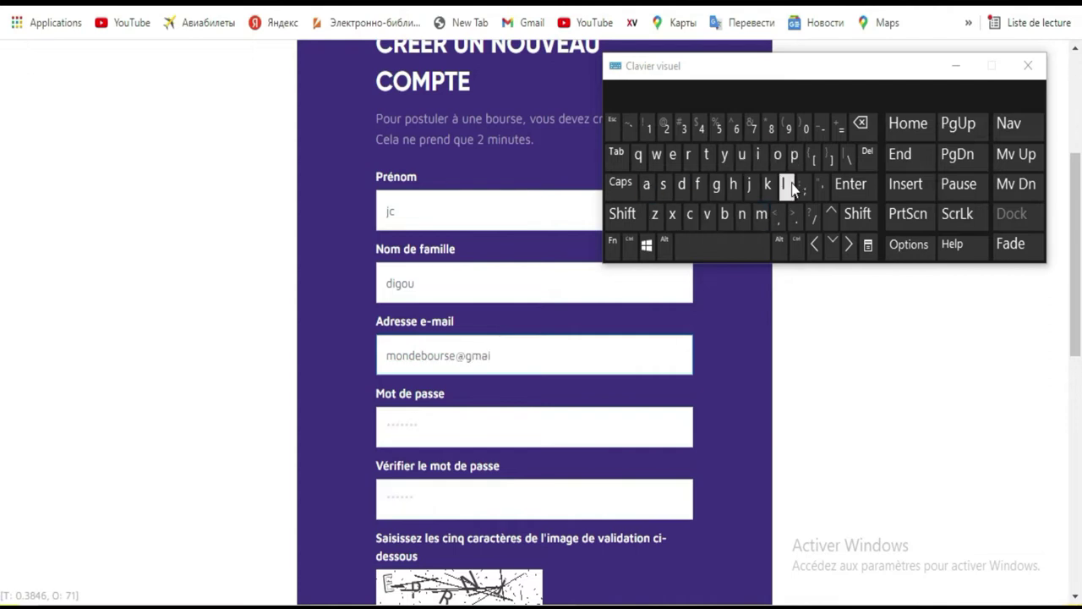
left_click(795, 214)
left_click(690, 215)
left_click(777, 155)
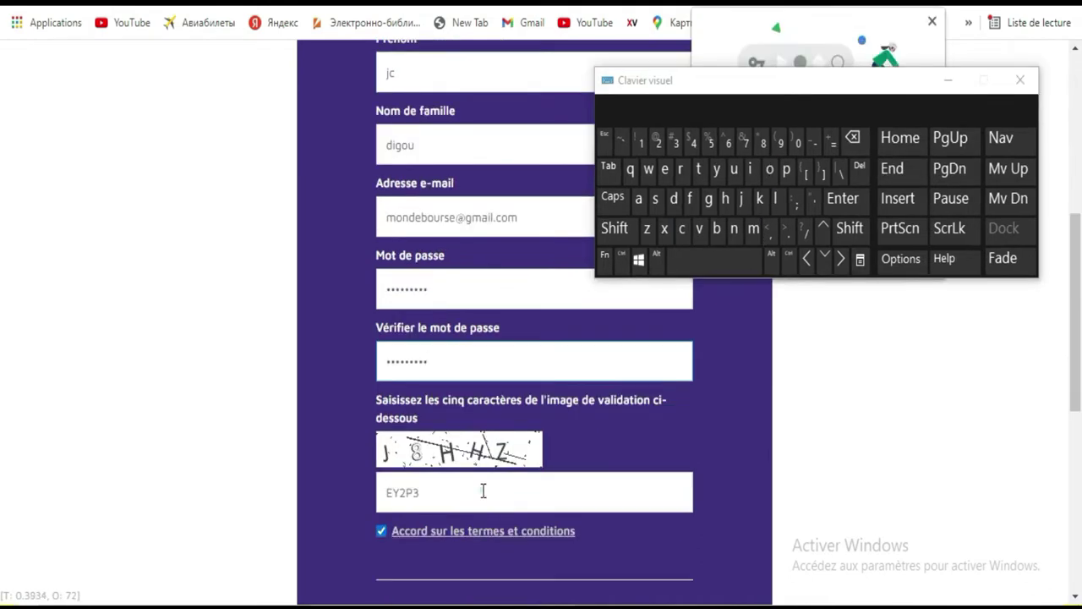
Step: Replace the old validation code with the five characters shown in the current validation image
double_click(482, 491)
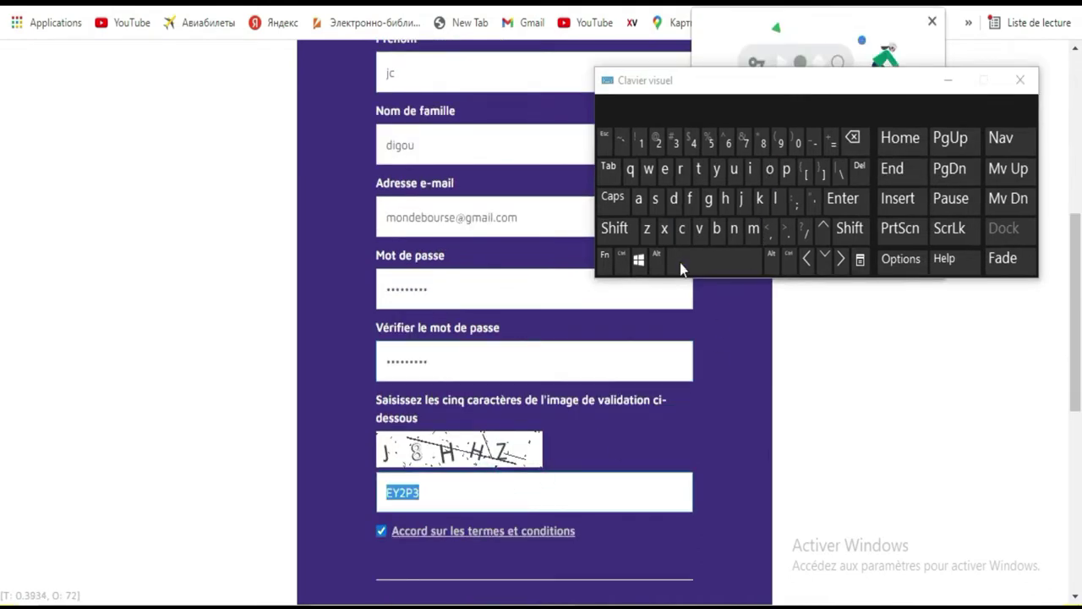
left_click(614, 228)
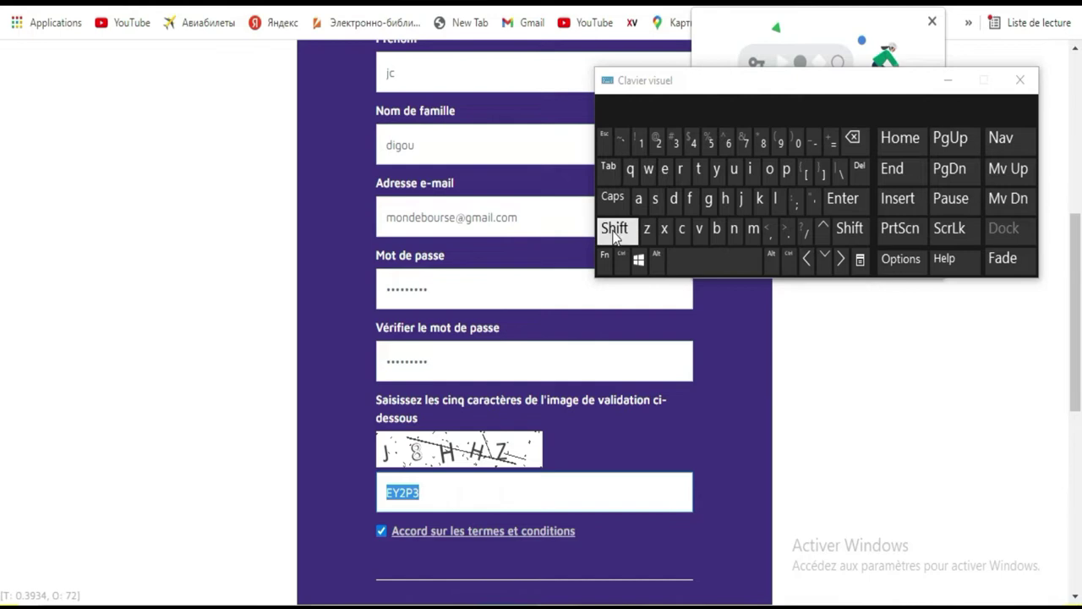
left_click(742, 198)
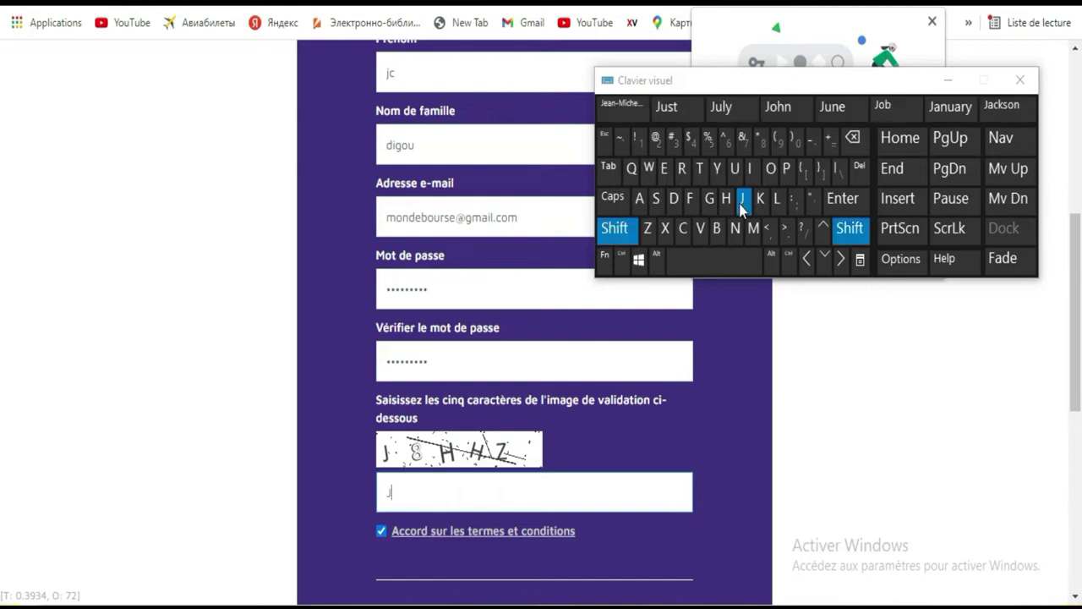
left_click(764, 143)
left_click(615, 227)
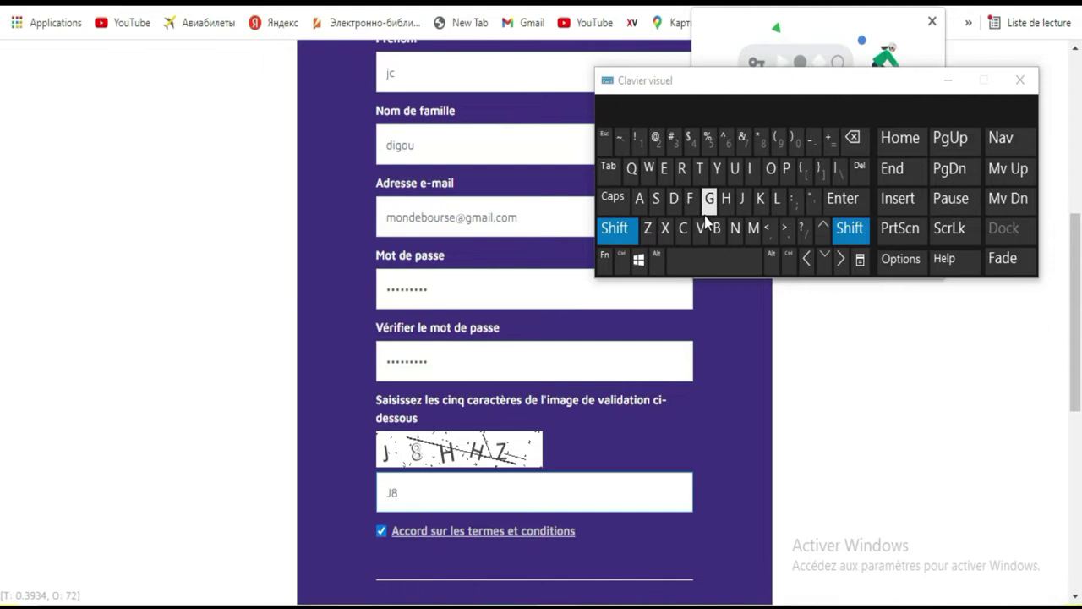
left_click(732, 207)
left_click(625, 229)
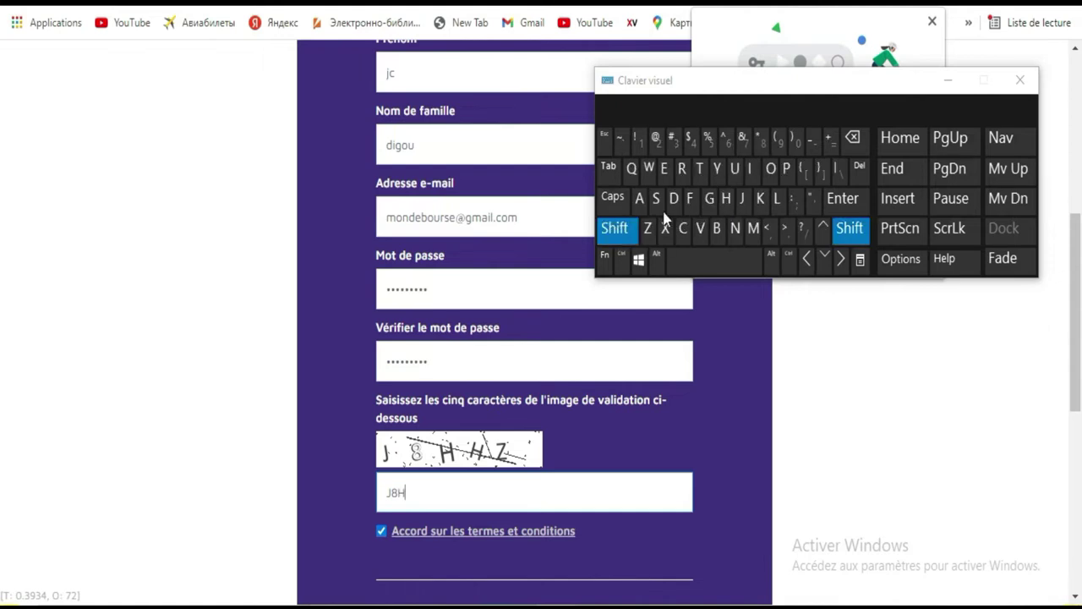
left_click(732, 206)
left_click(631, 230)
left_click(651, 228)
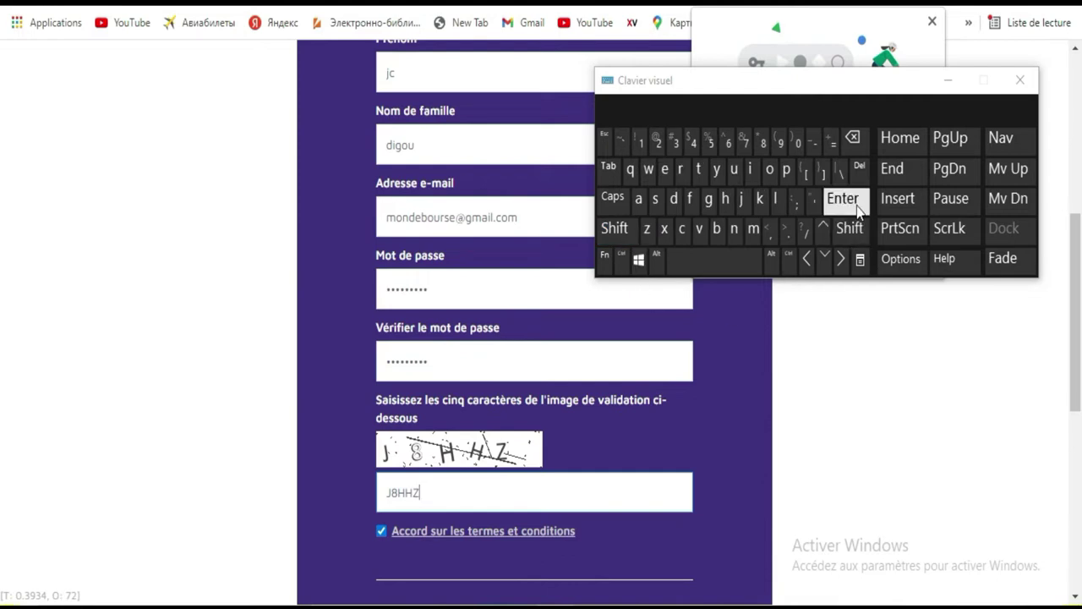
Step: Submit the completed new account form
scroll(582, 416, "down", 2)
left_click(512, 461)
left_click(511, 461)
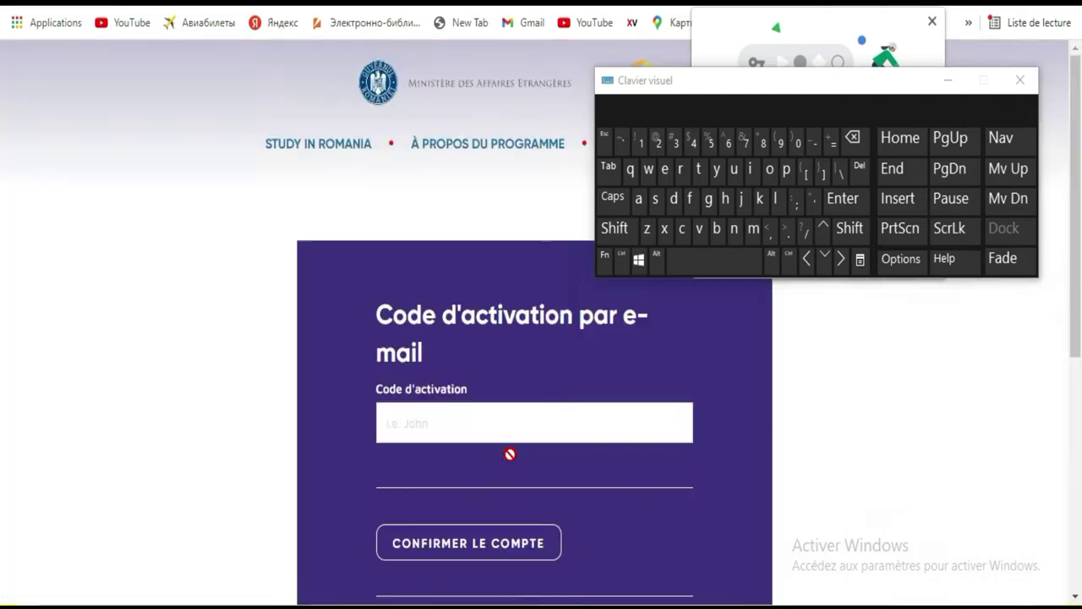
Step: Move the on-screen keyboard off the browser's password prompt and accept updating the saved password
scroll(510, 456, "down", 5)
left_click_drag(903, 96, 511, 448)
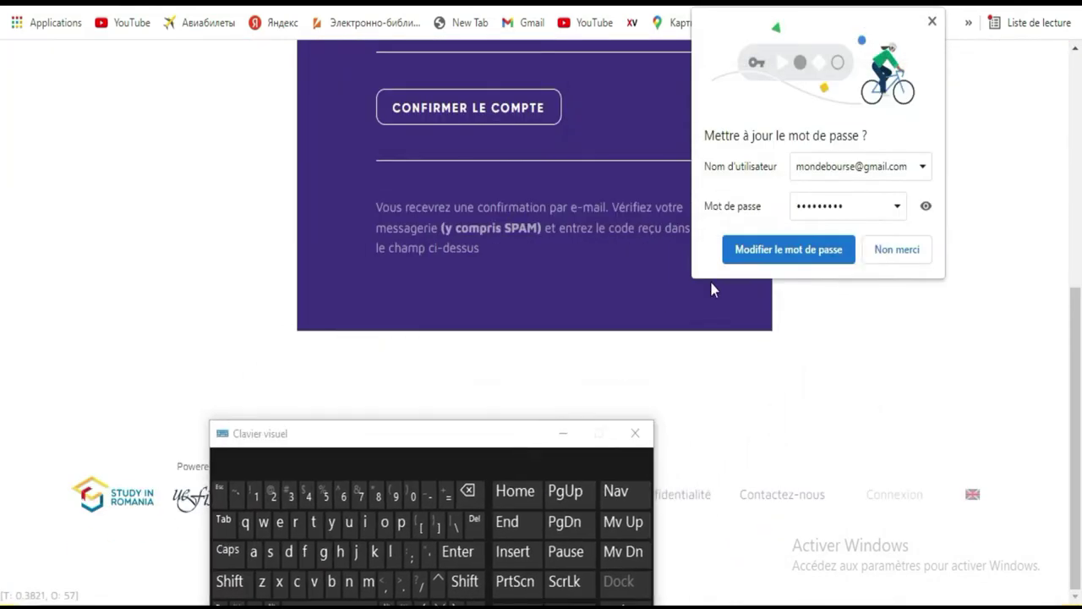
left_click(775, 253)
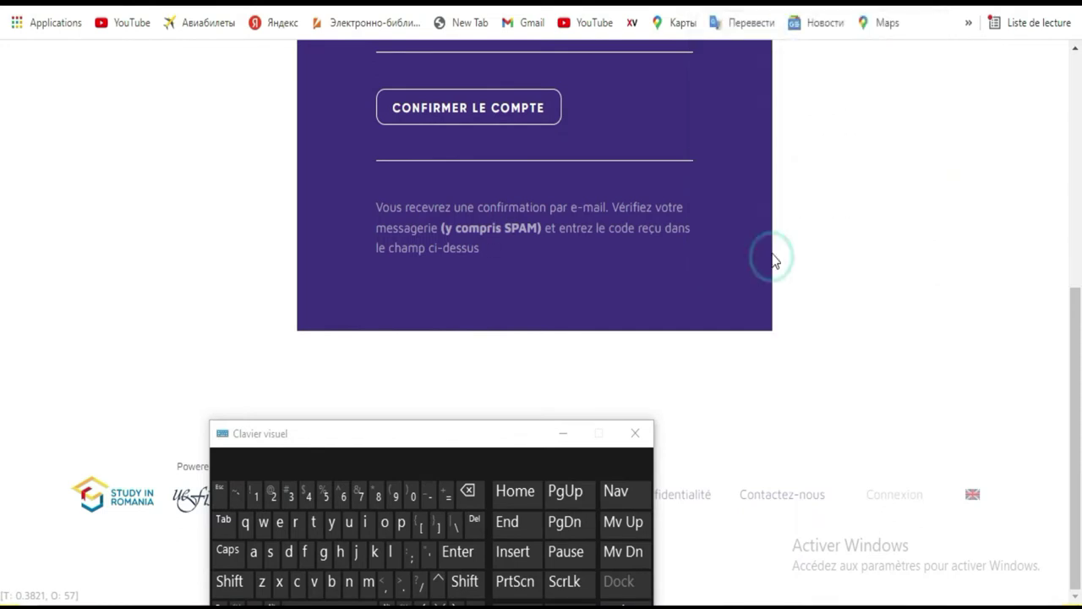
Step: Review the activation code field and the instructions for confirming the account by e-mail
scroll(765, 262, "up", 3)
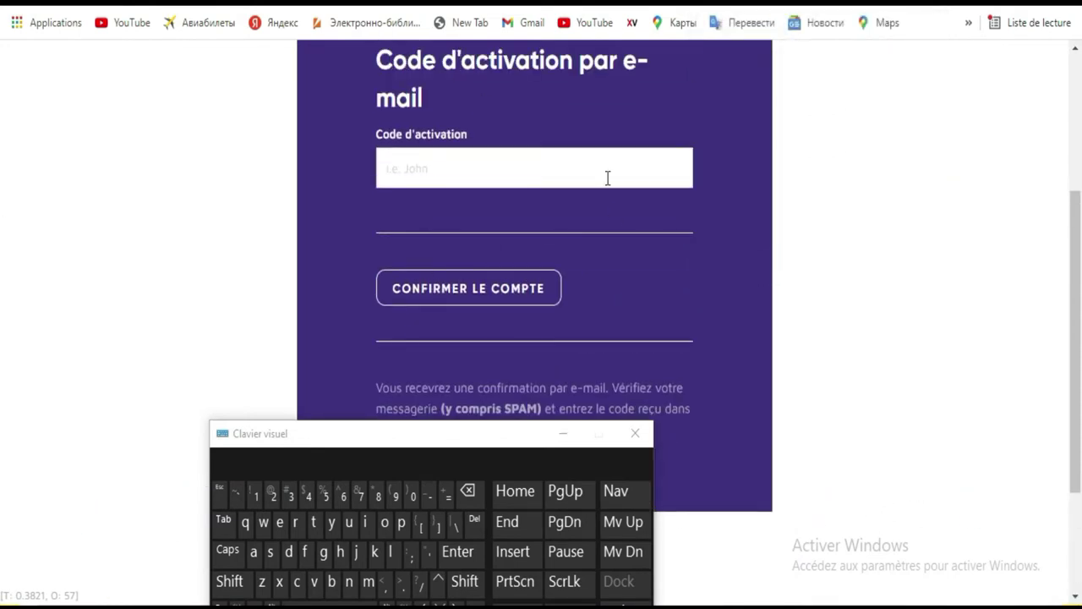
scroll(487, 172, "down", 2)
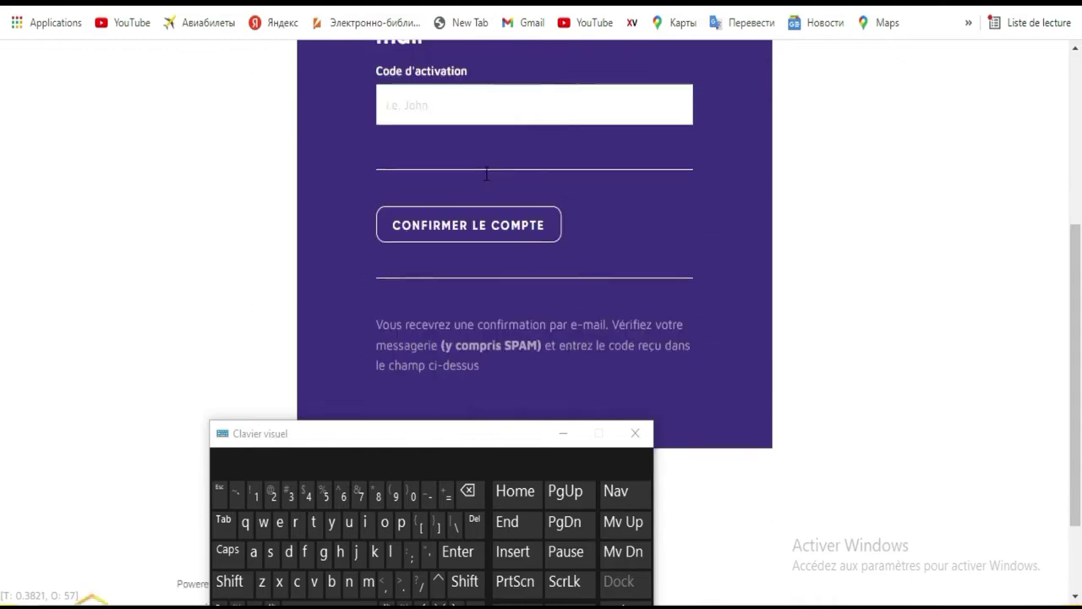
scroll(570, 182, "up", 3)
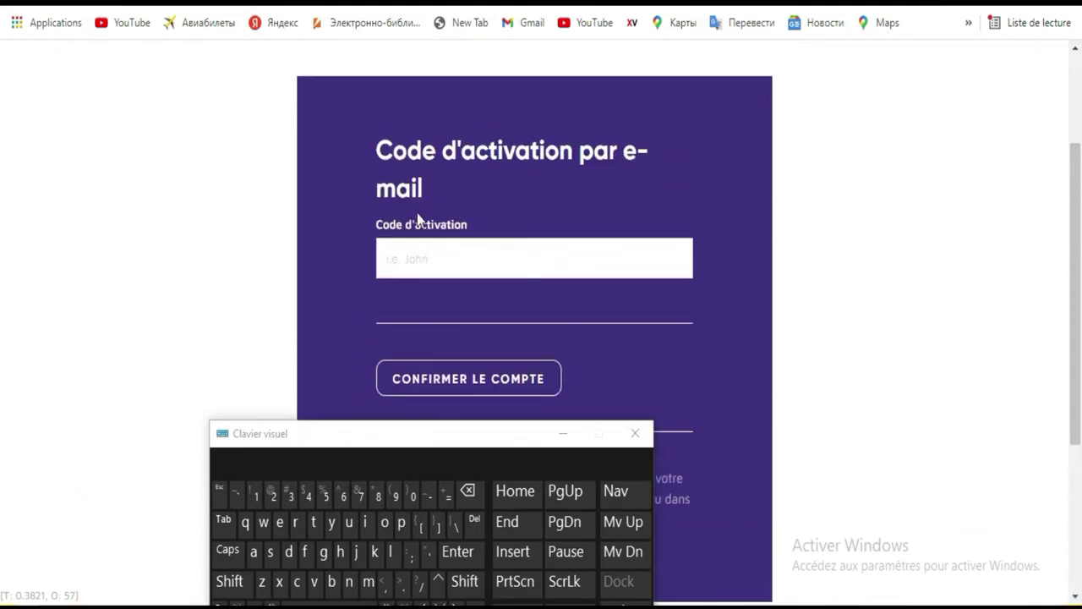
left_click(427, 260)
scroll(570, 197, "down", 1)
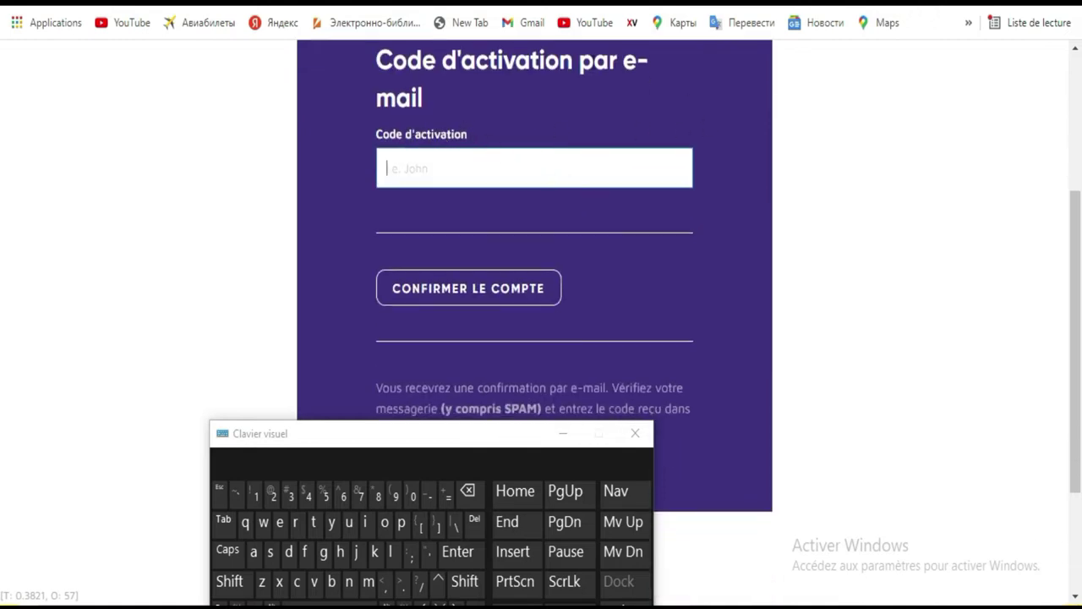
scroll(539, 139, "down", 2)
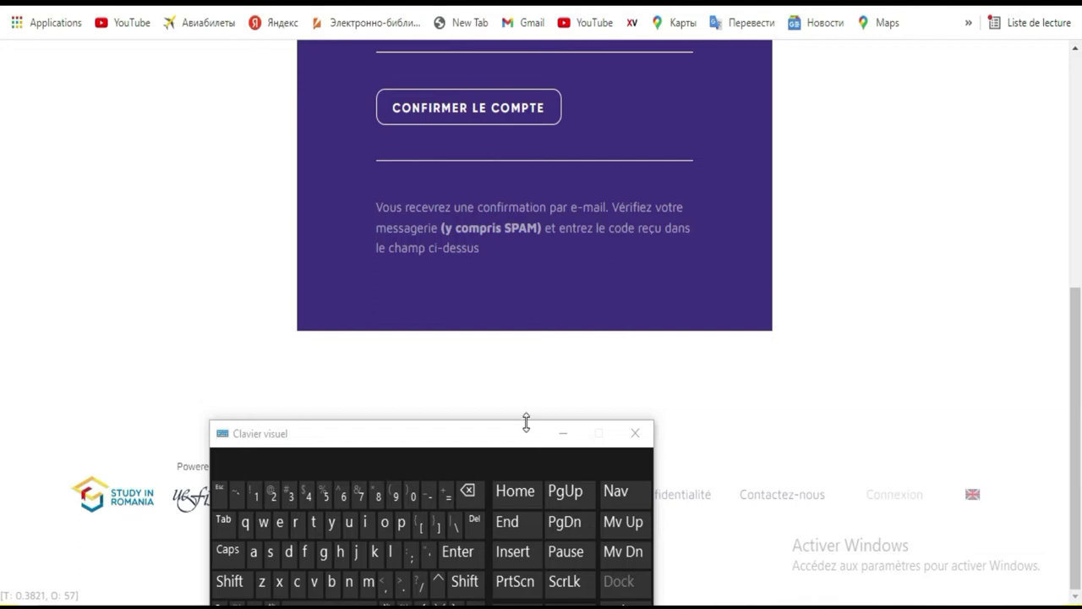
Step: Switch to the other browser window, move the on-screen keyboard off its shortcuts and open Gmail
left_click_drag(505, 440, 651, 104)
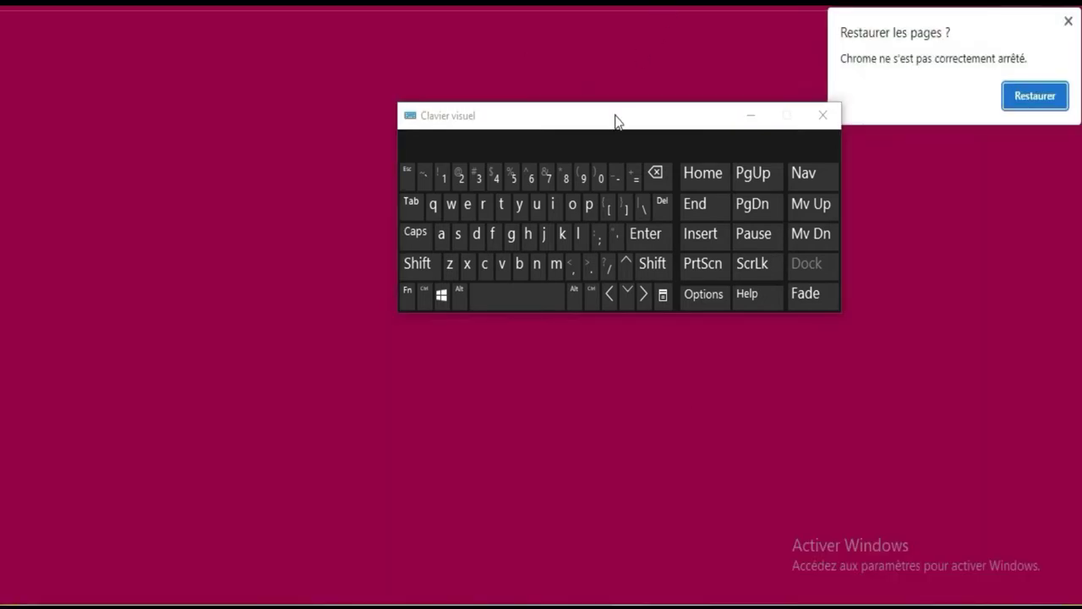
left_click_drag(616, 122, 492, 340)
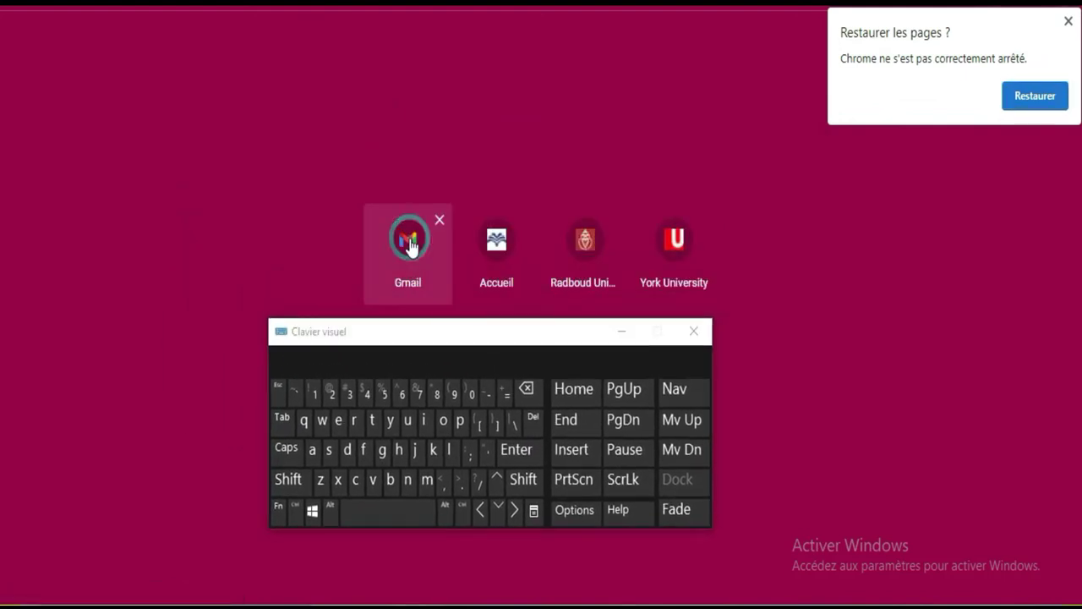
left_click(407, 245)
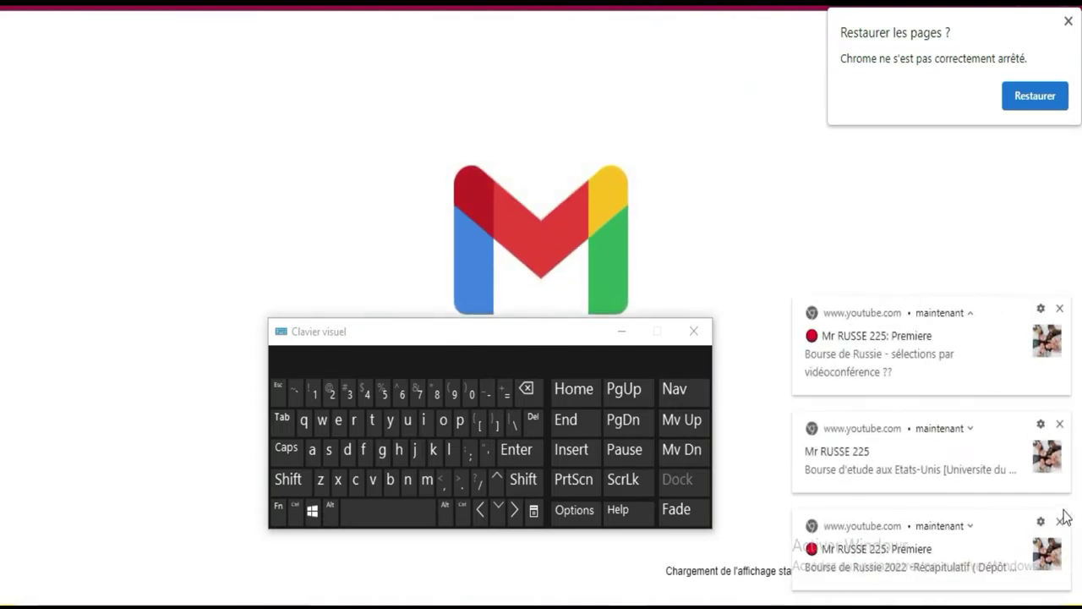
Step: Dismiss all the YouTube desktop notifications covering the mailbox
left_click(1061, 522)
left_click(1061, 522)
left_click(1061, 521)
left_click(1060, 522)
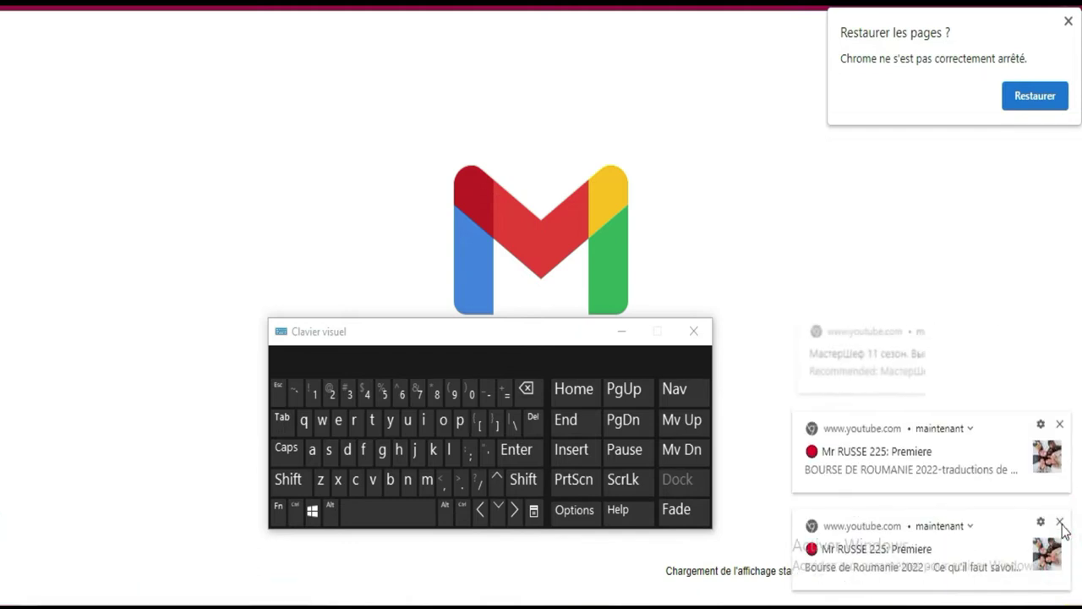
left_click(1060, 522)
left_click(1060, 522)
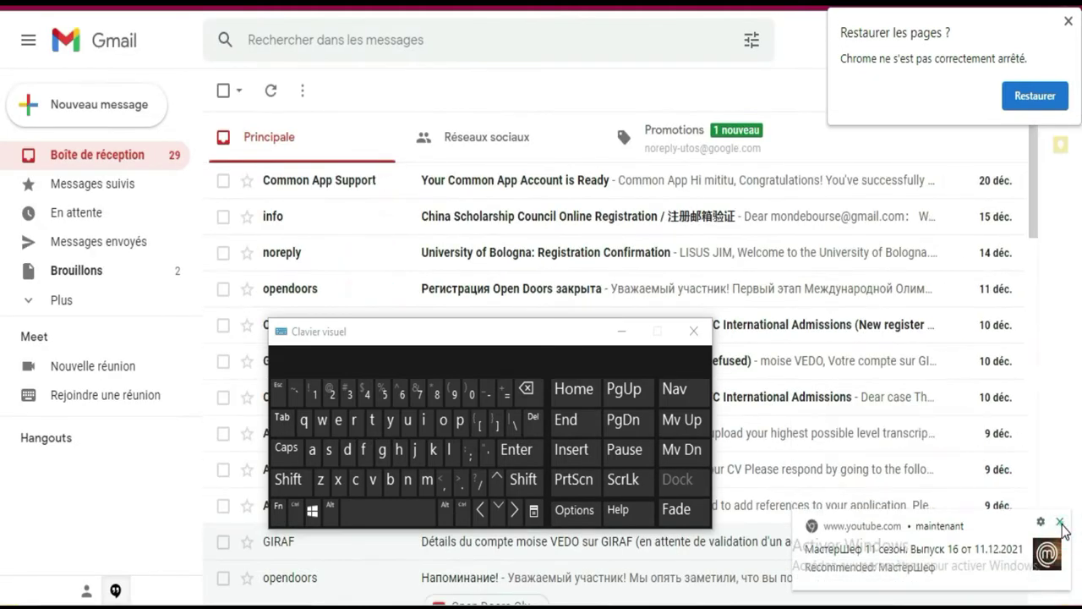
left_click(1061, 522)
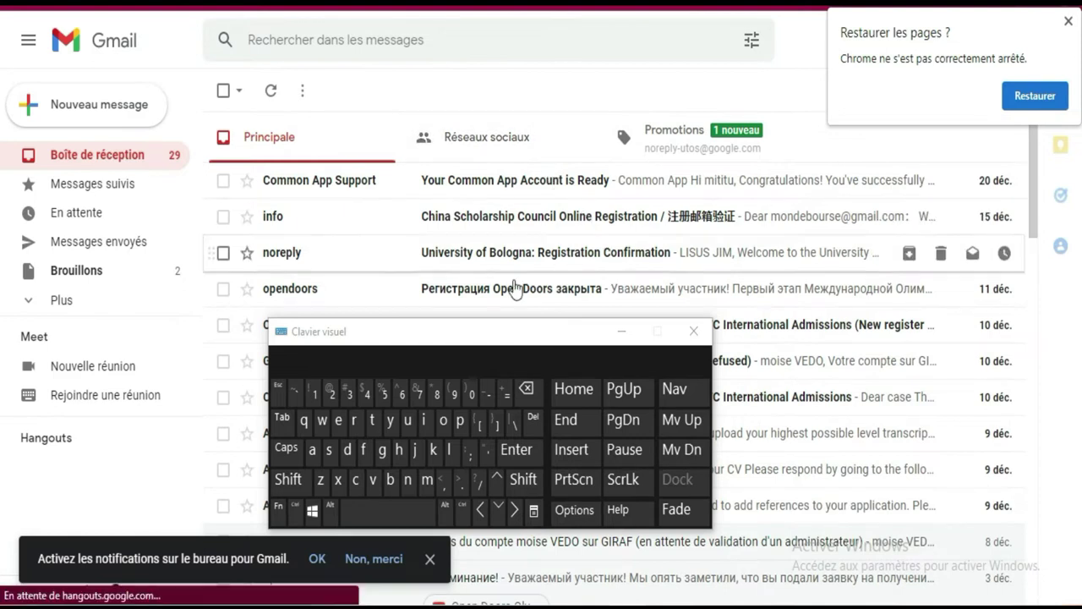
Step: Move the on-screen keyboard aside and check the newest inbox message, from Common App Support, for the activation code
left_click_drag(570, 340, 818, 337)
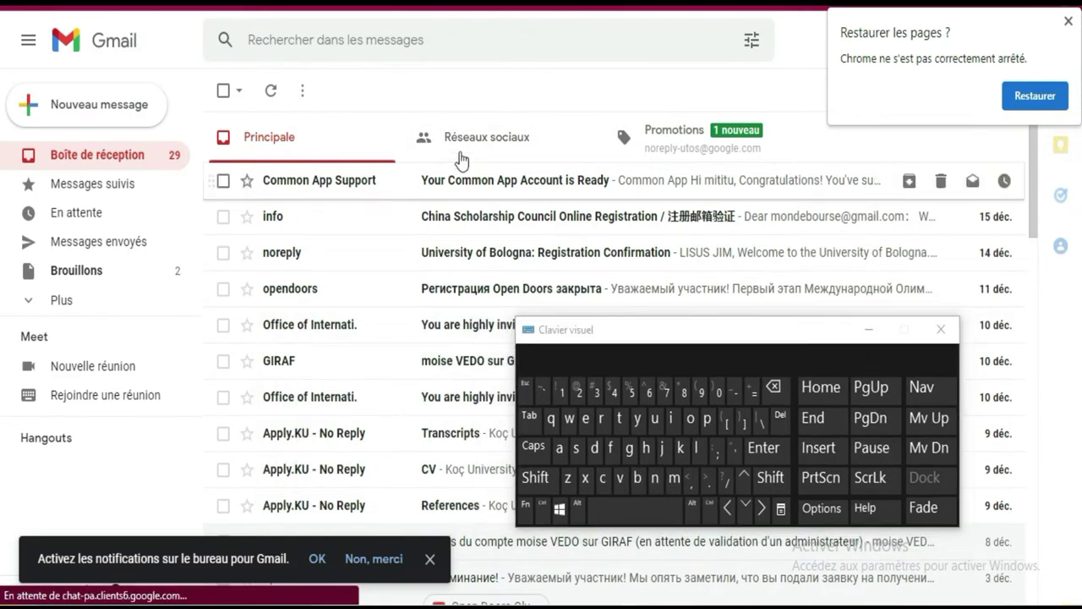
left_click(518, 184)
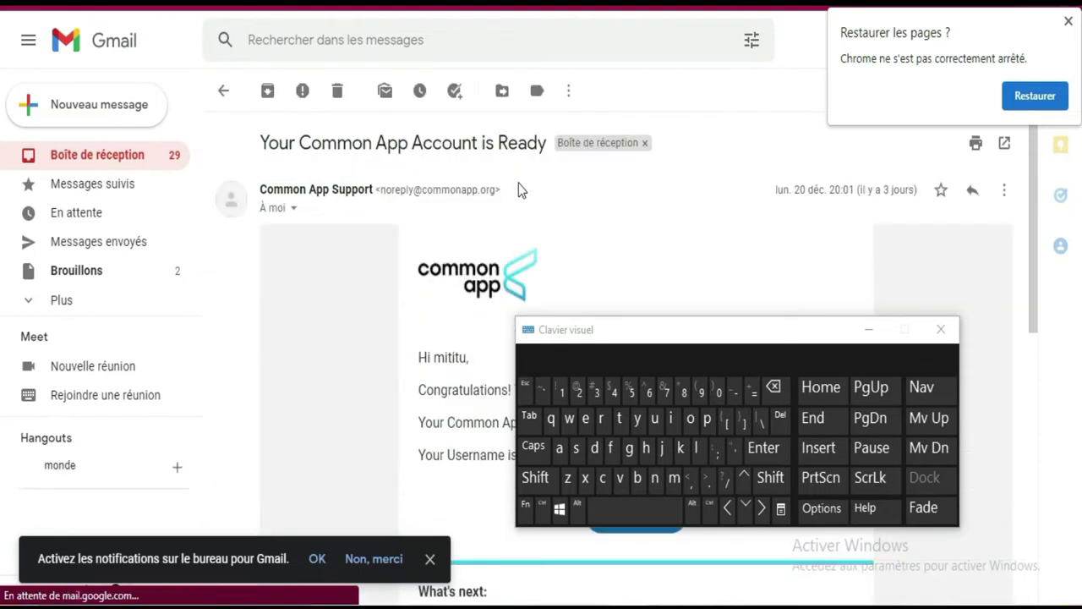
scroll(524, 265, "down", 2)
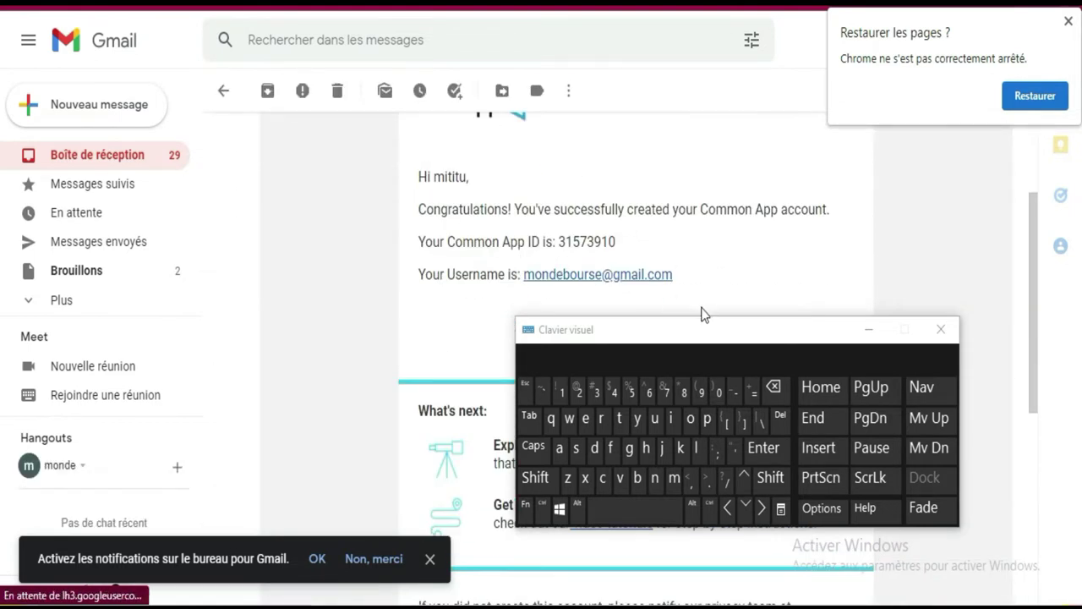
left_click_drag(702, 335, 970, 484)
scroll(604, 355, "down", 1)
scroll(472, 349, "up", 3)
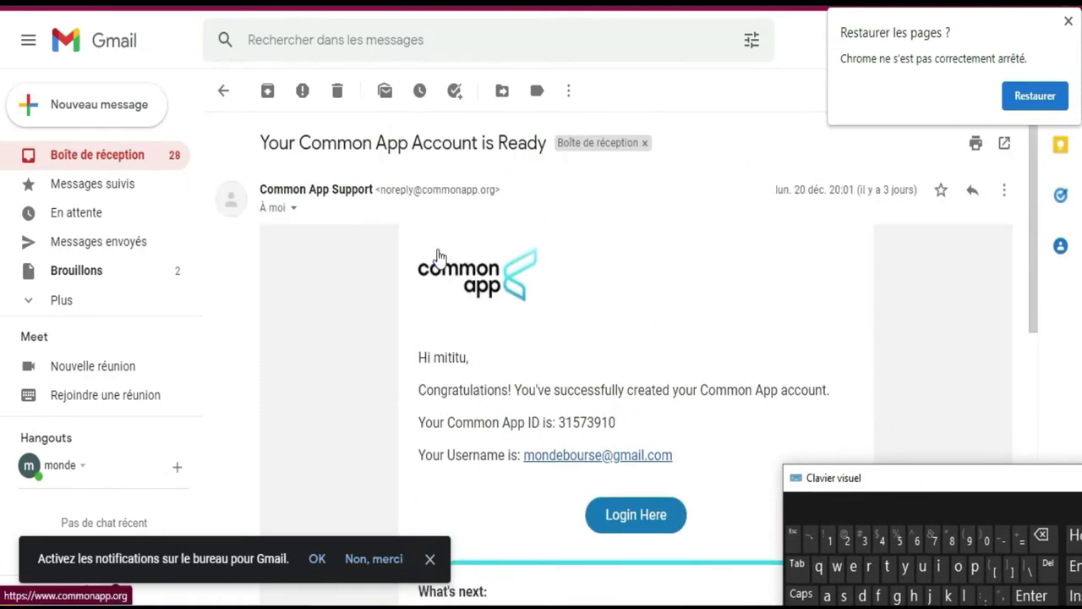
scroll(482, 188, "down", 2)
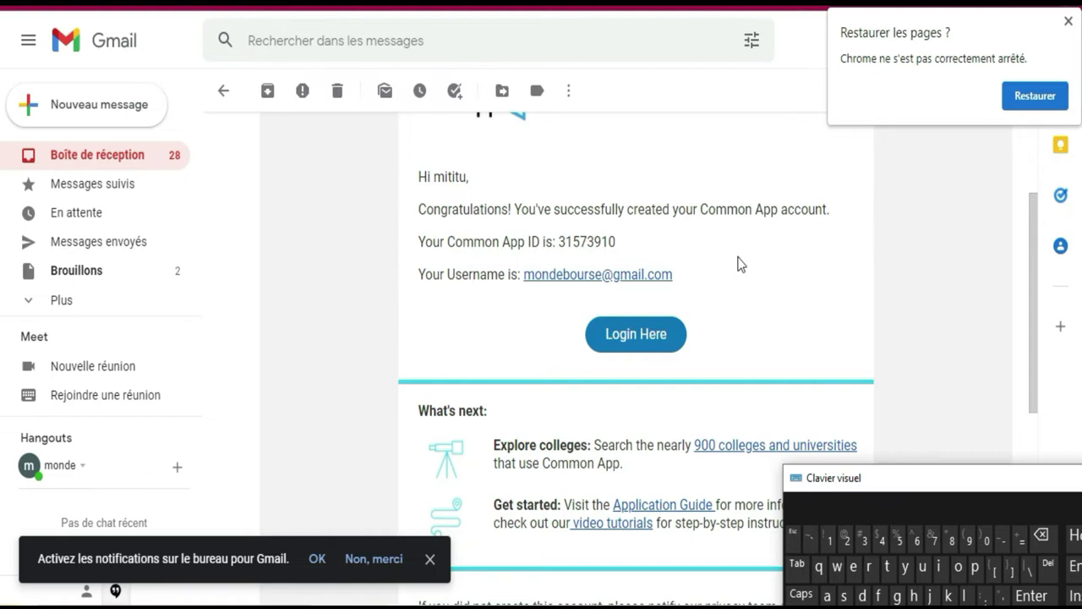
scroll(518, 239, "down", 3)
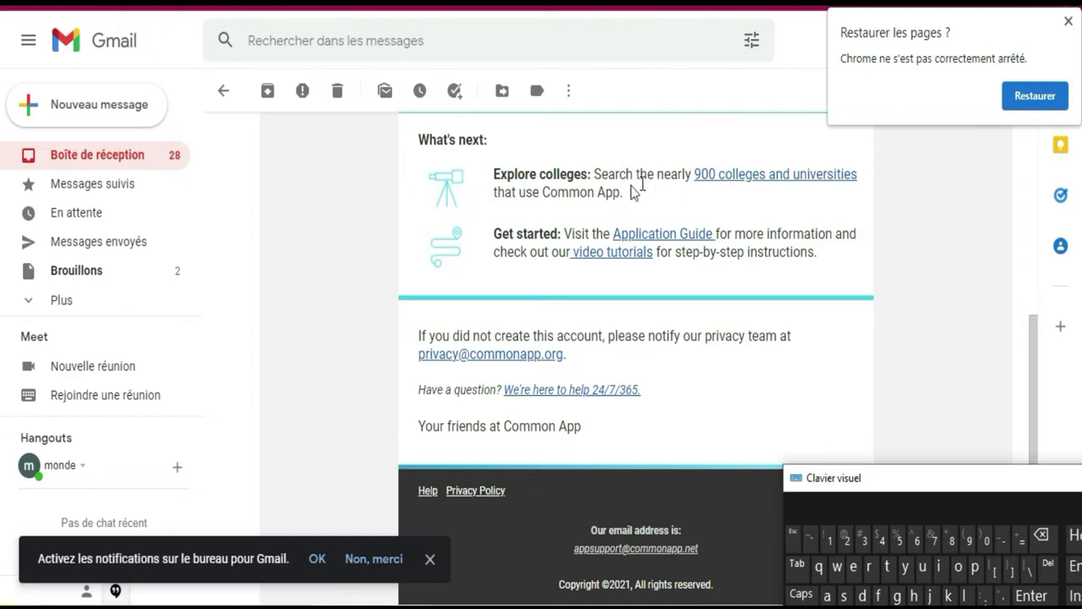
scroll(533, 279, "down", 2)
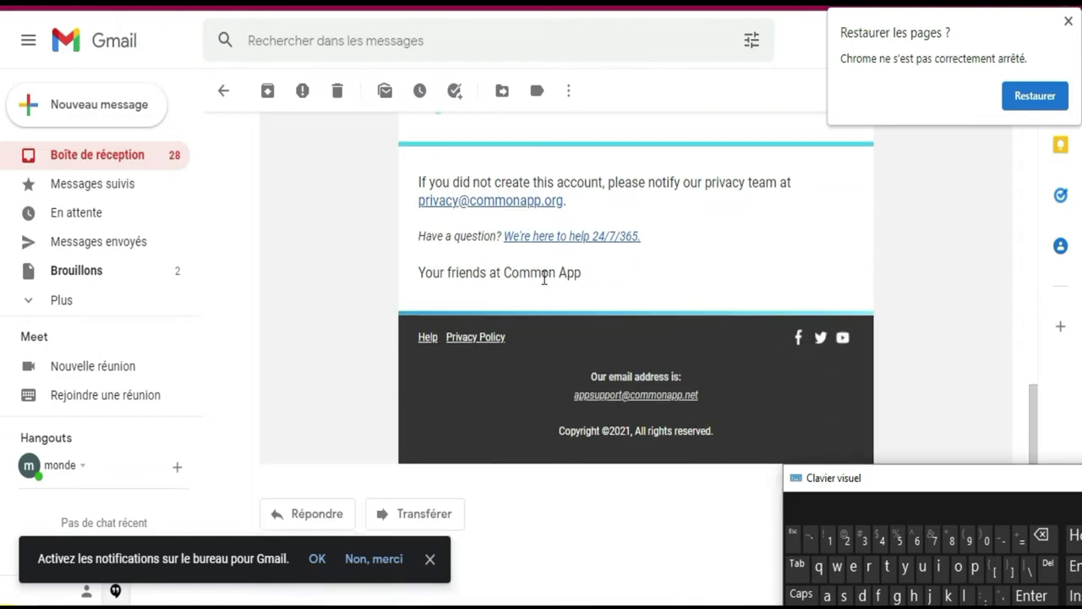
scroll(545, 275, "up", 2)
Step: Expand the mailbox folder list and open the "Bourse: activation de compte" message in the Spam folder
left_click(51, 303)
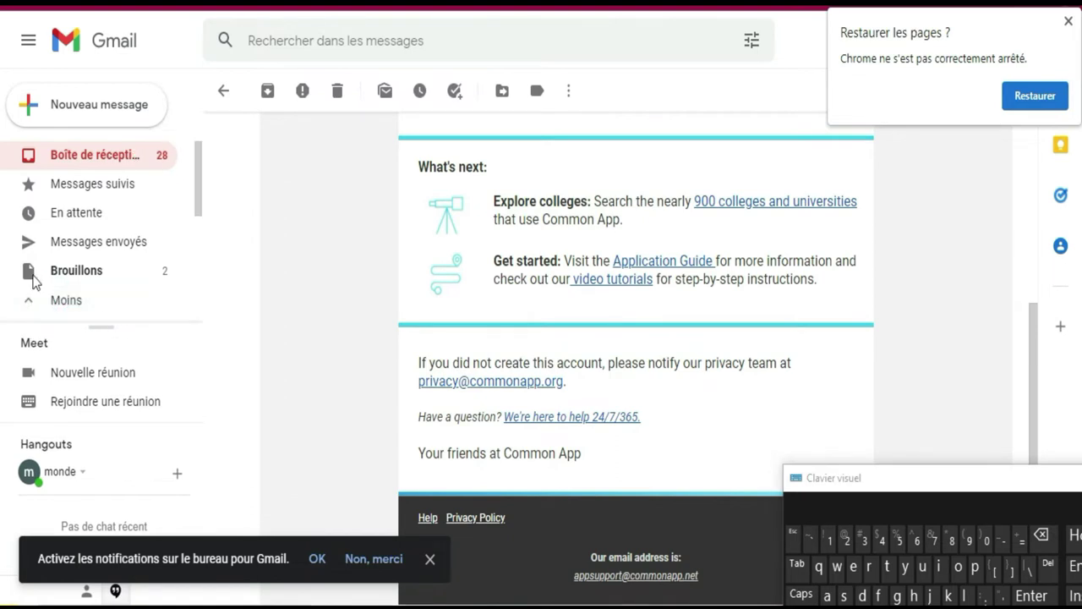
left_click_drag(197, 195, 169, 280)
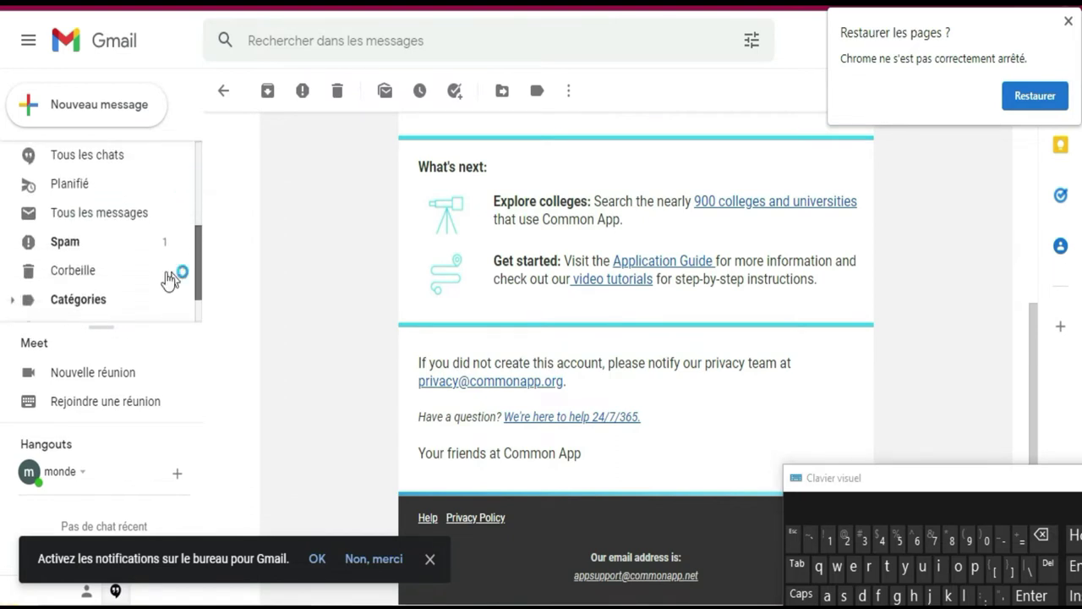
left_click(82, 242)
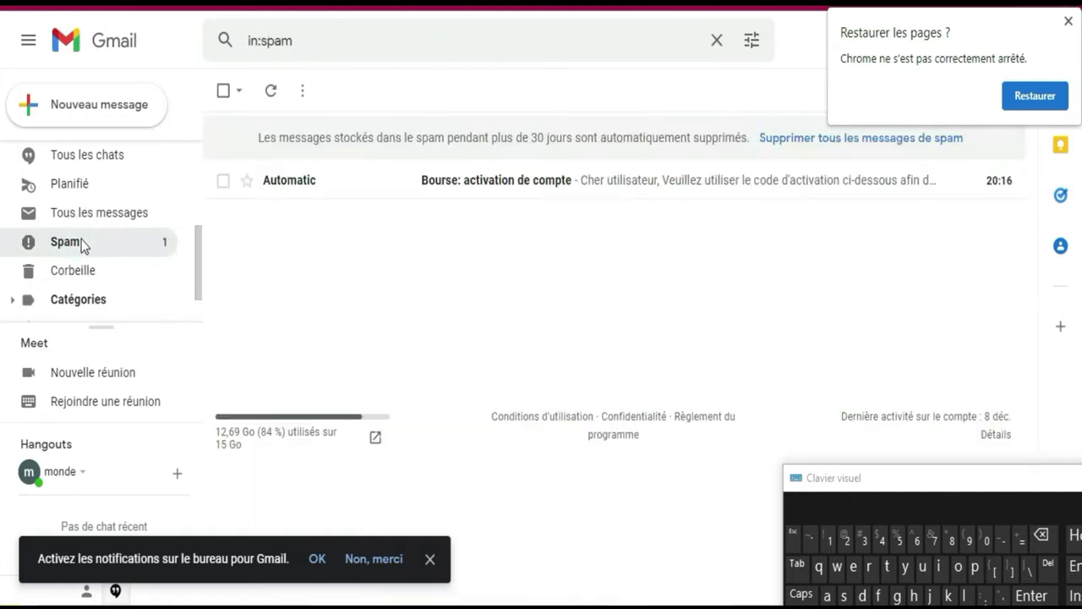
left_click(678, 192)
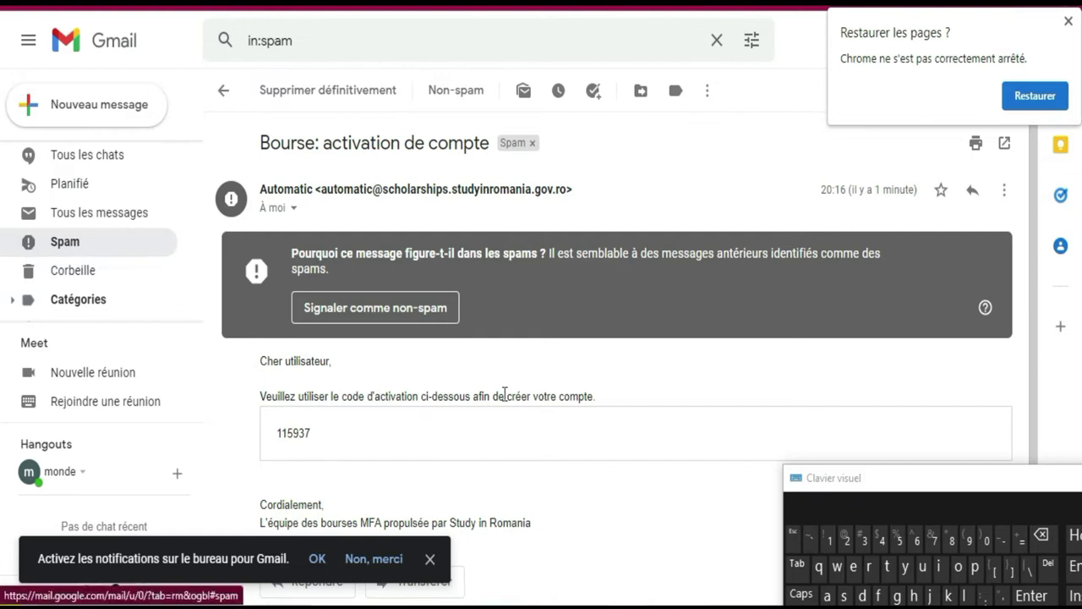
Step: Copy the account activation code from the body of the message
scroll(313, 406, "down", 1)
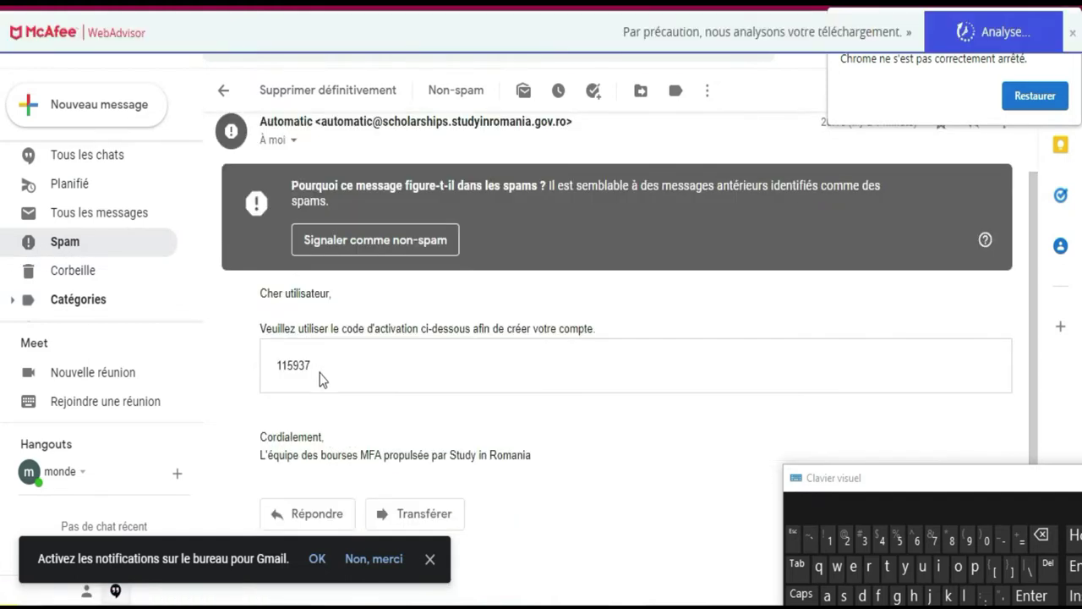
left_click_drag(314, 365, 279, 369)
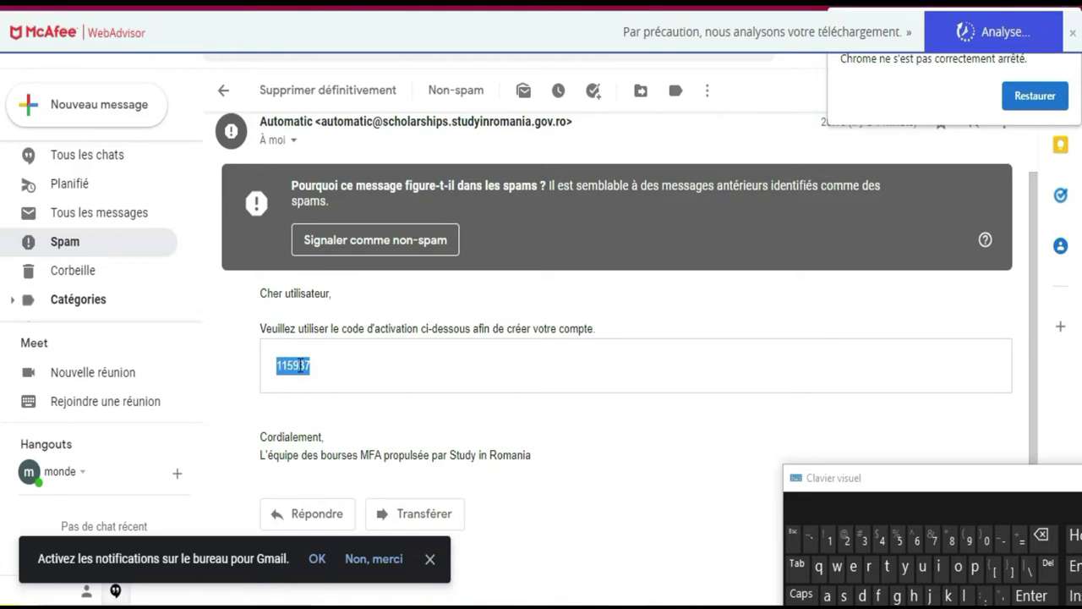
right_click(300, 366)
left_click(308, 380)
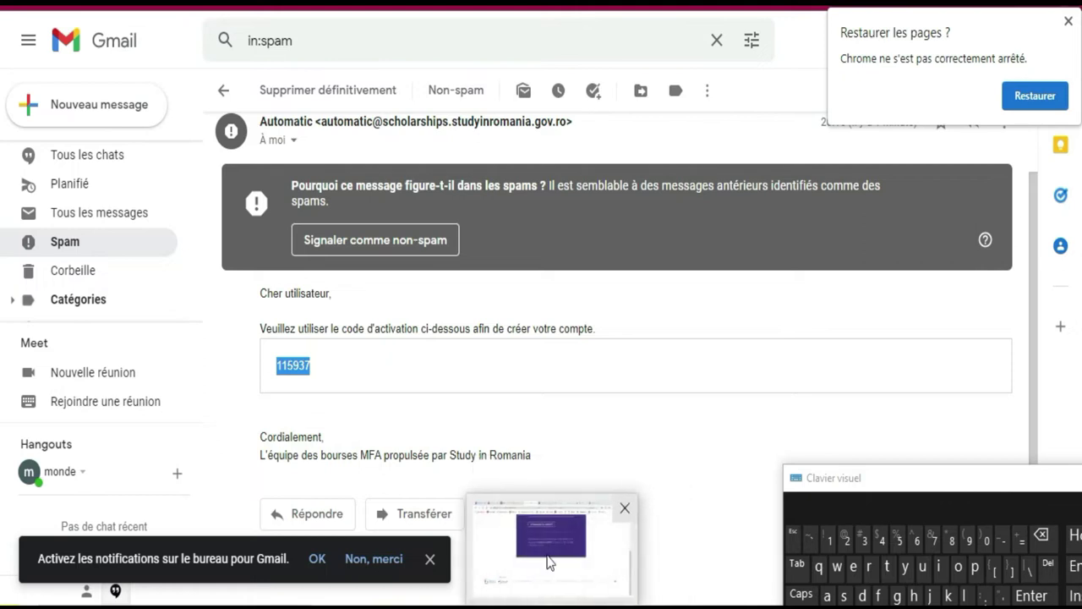
Step: Return to the scholarship site's window, paste the activation code into its field and confirm the account
left_click(548, 558)
scroll(435, 182, "up", 3)
left_click(415, 264)
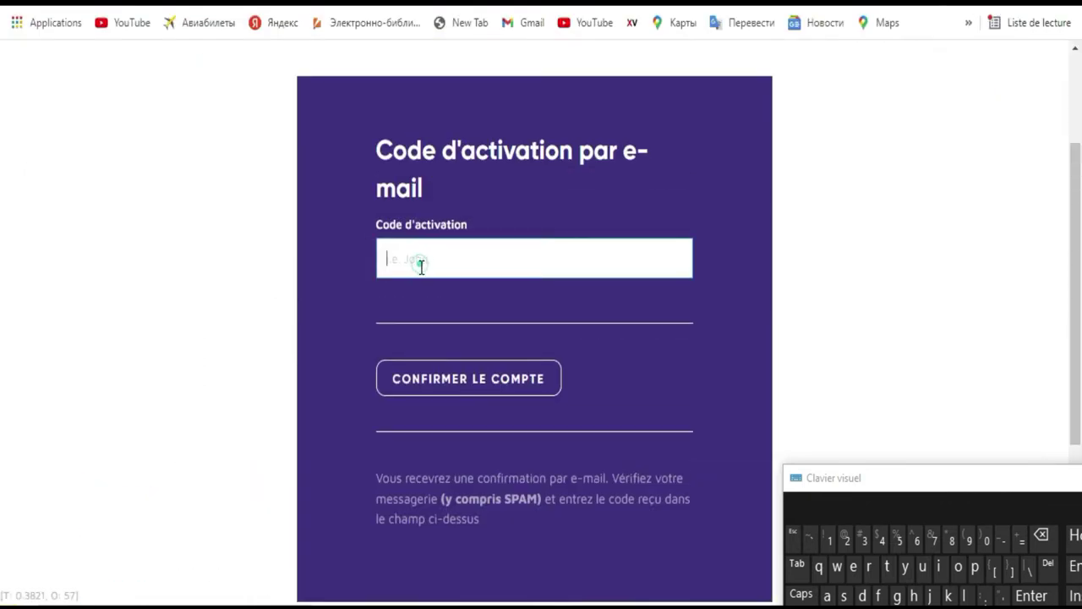
right_click(424, 268)
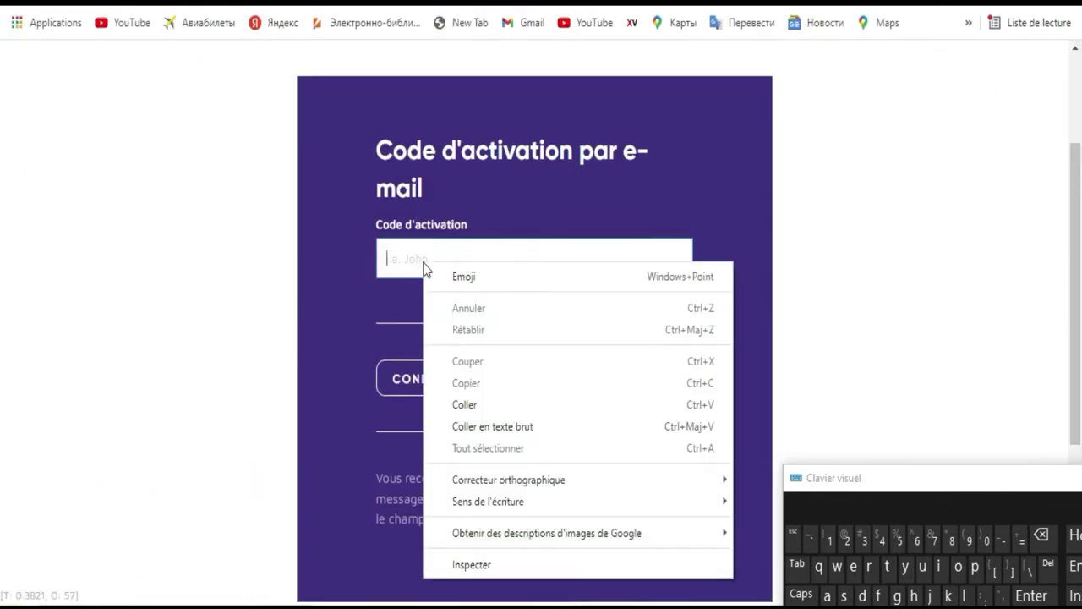
left_click(478, 406)
left_click(429, 381)
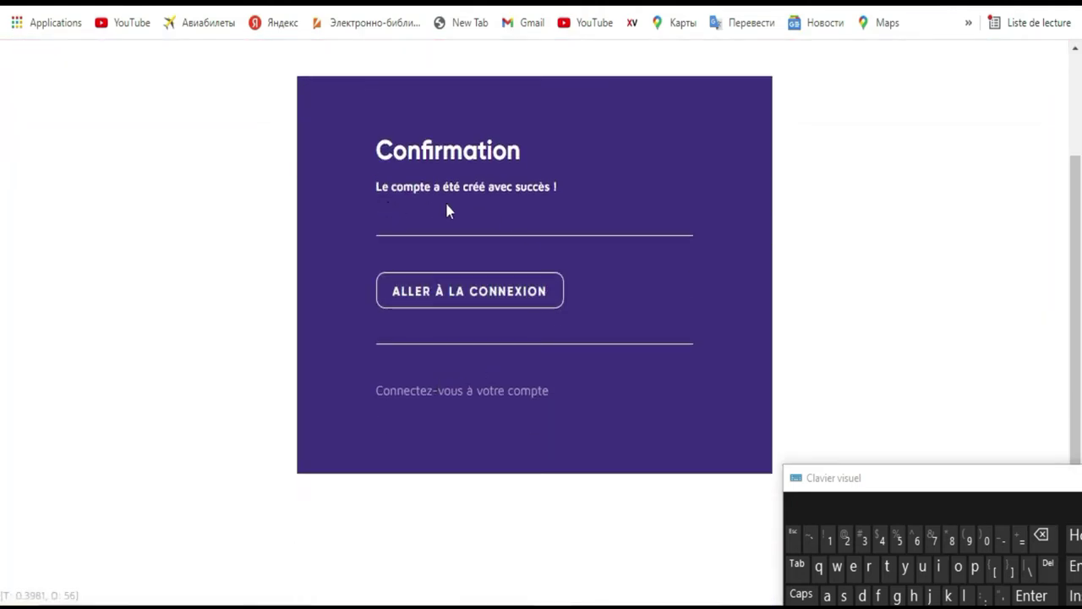
Step: Go to the login page and sign in to the new account with the prefilled credentials
left_click(461, 306)
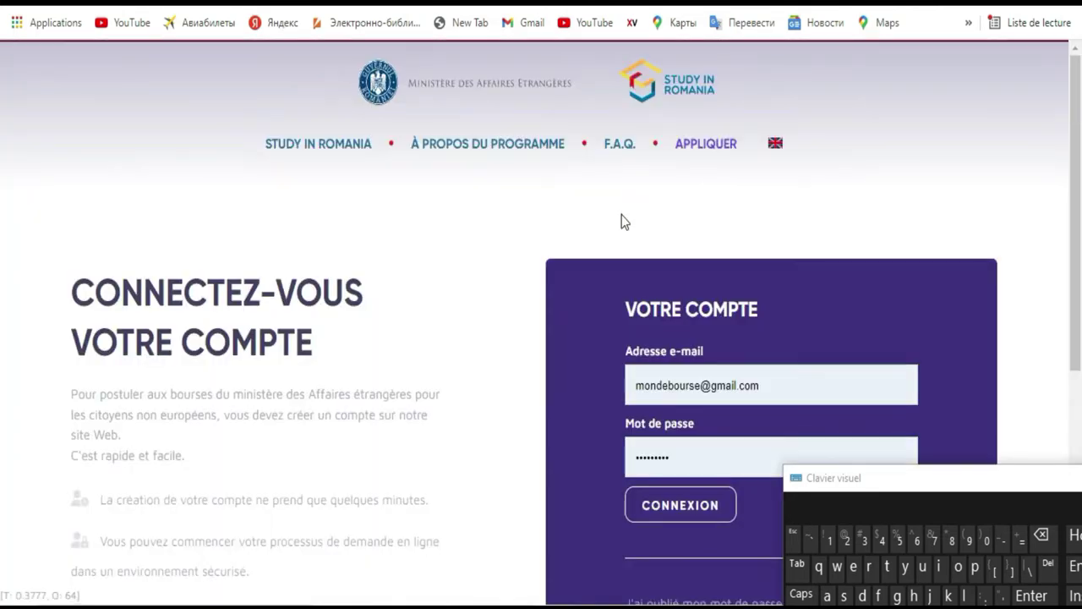
scroll(713, 288, "down", 3)
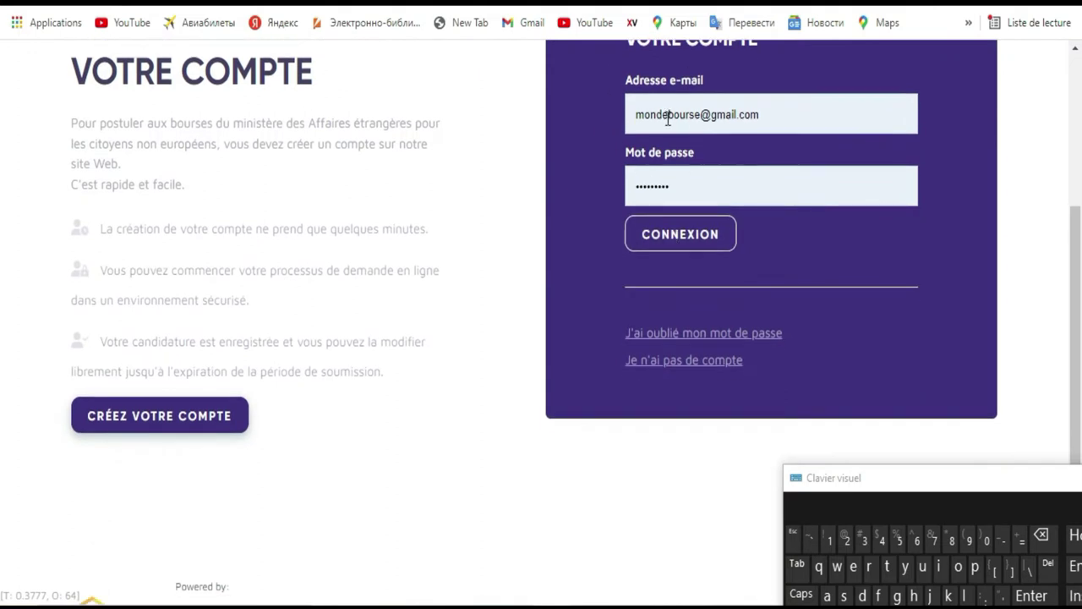
scroll(543, 311, "up", 1)
left_click(684, 332)
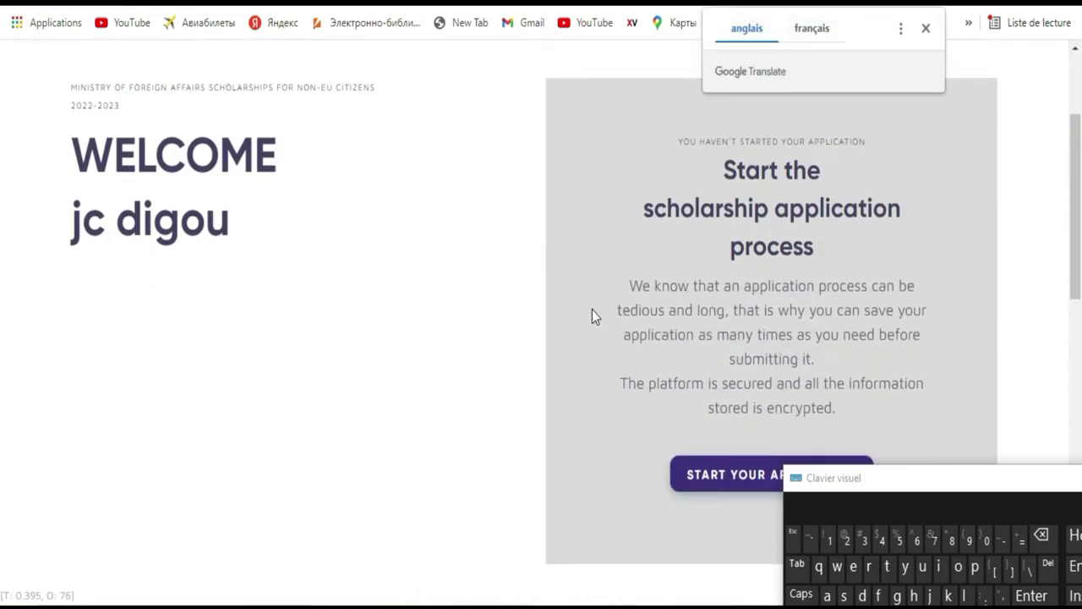
scroll(439, 256, "down", 2)
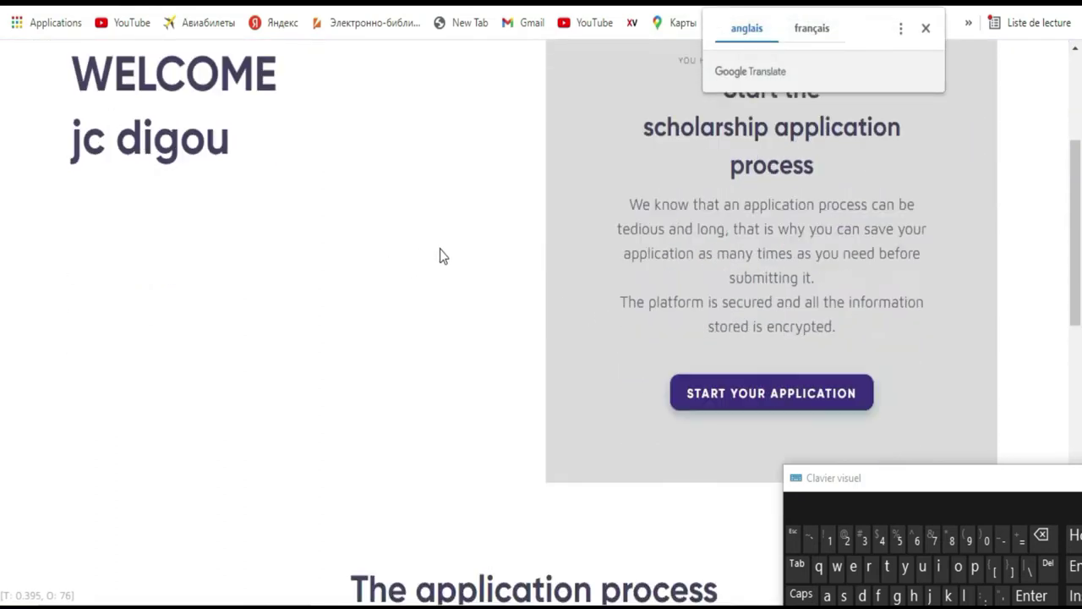
left_click(689, 296)
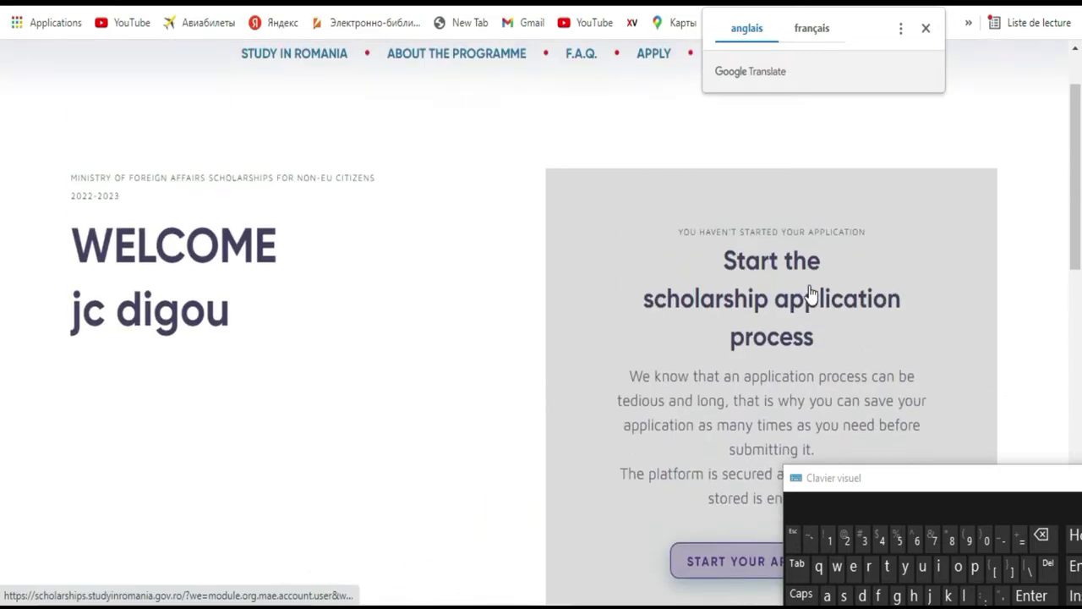
scroll(695, 244, "down", 2)
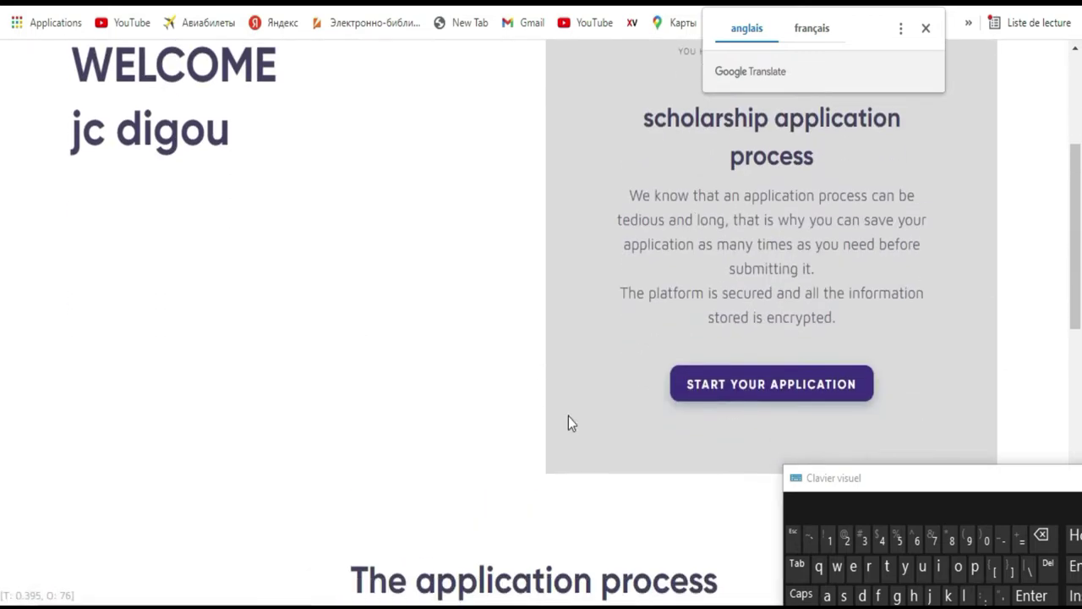
left_click_drag(1000, 495, 346, 162)
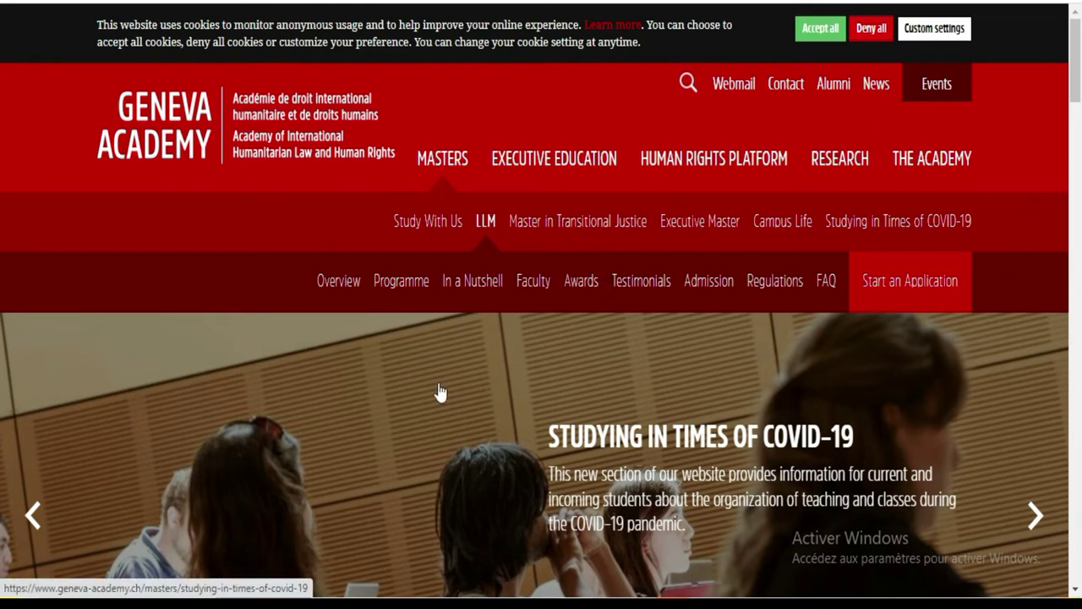
Step: Look over the head of Geneva Academy's LLM page and accept all cookies
scroll(110, 269, "down", 5)
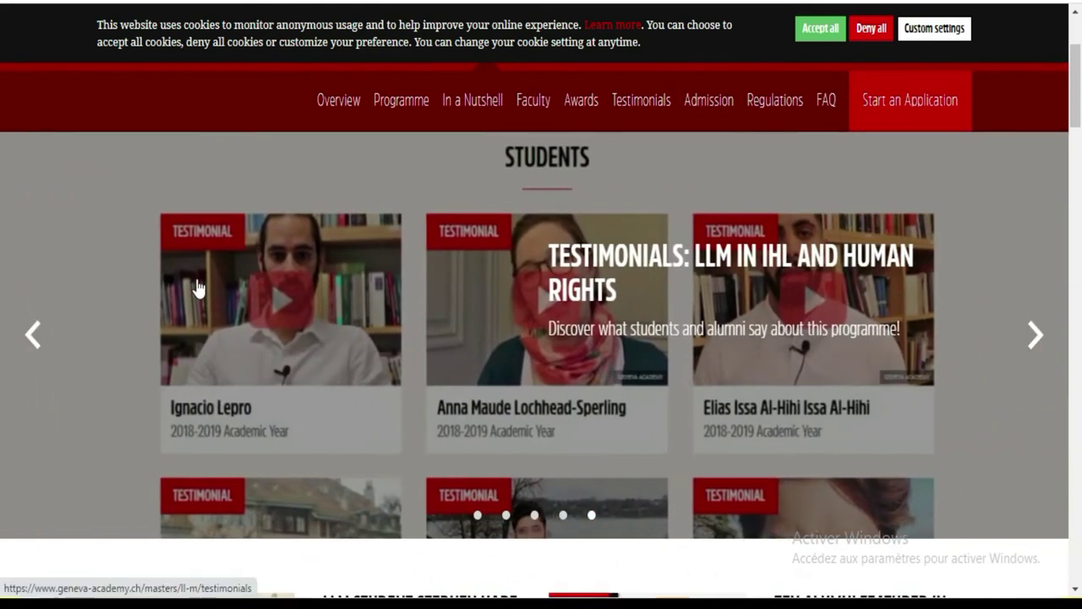
scroll(197, 288, "up", 2)
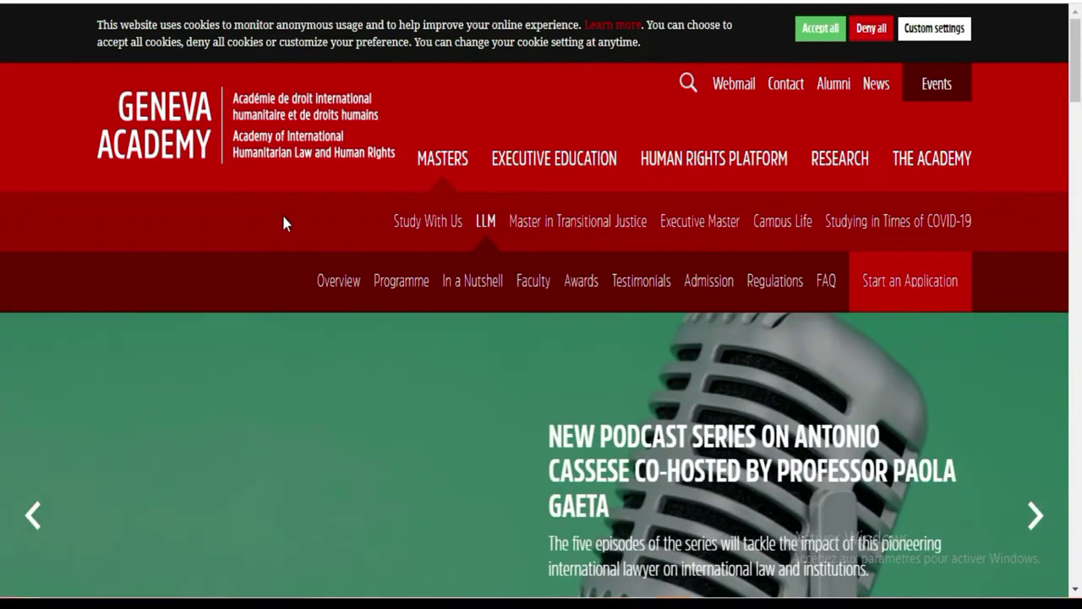
scroll(287, 221, "down", 2)
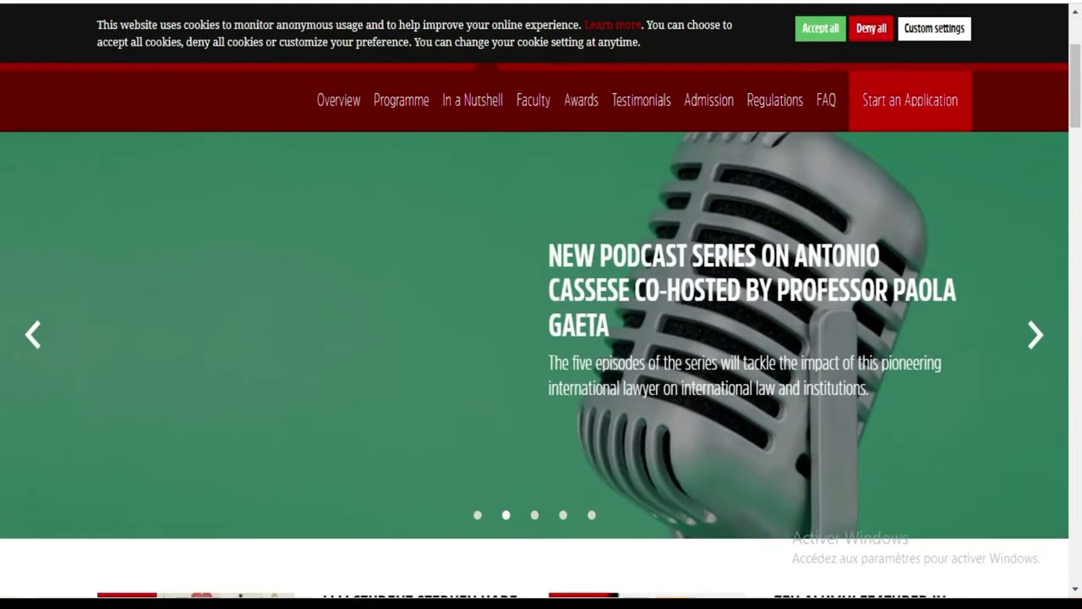
left_click(808, 32)
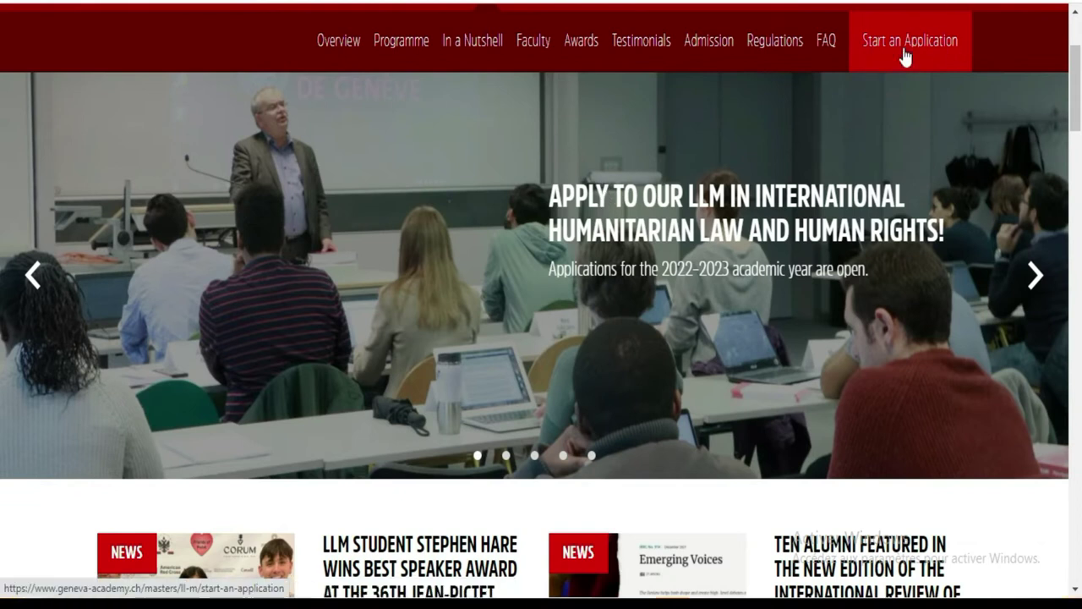
Step: Skim the LLM page's news and faculty sections, and open the LLM's Programme page
scroll(640, 305, "down", 5)
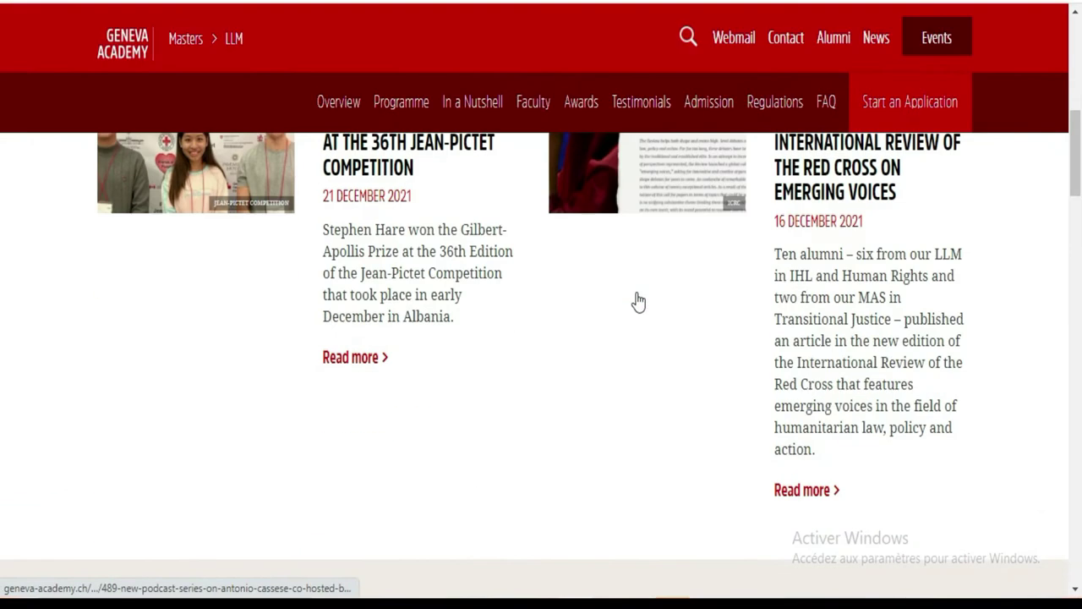
scroll(640, 300, "down", 5)
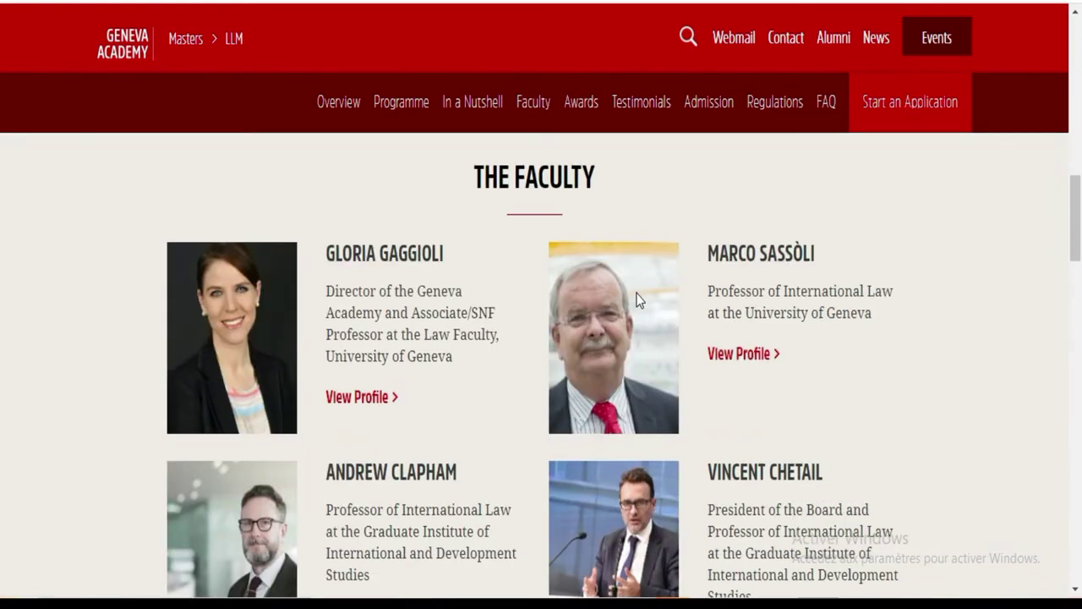
scroll(639, 300, "up", 5)
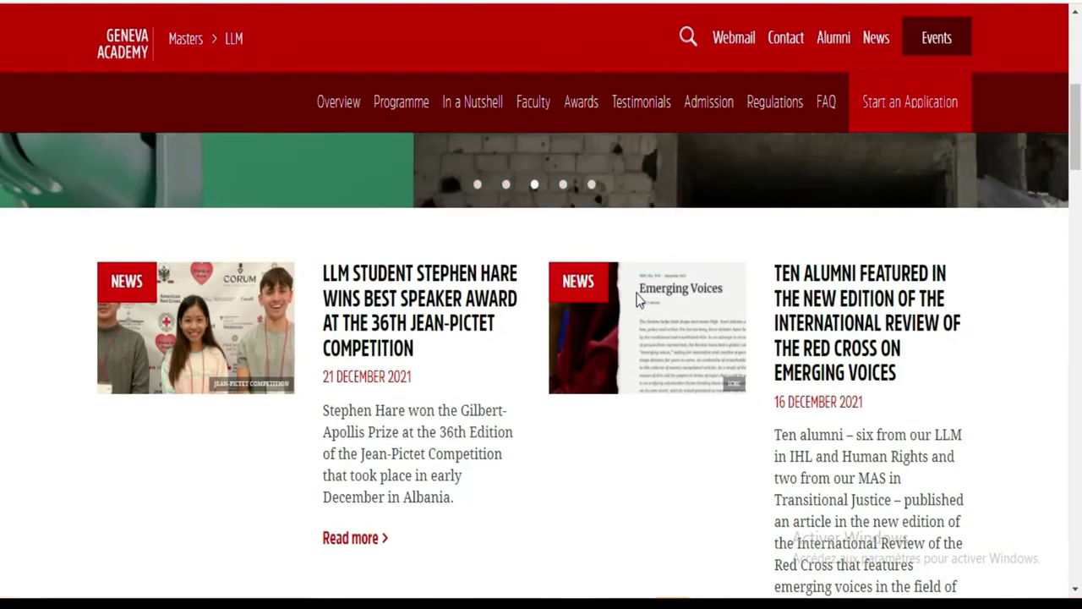
scroll(638, 300, "up", 5)
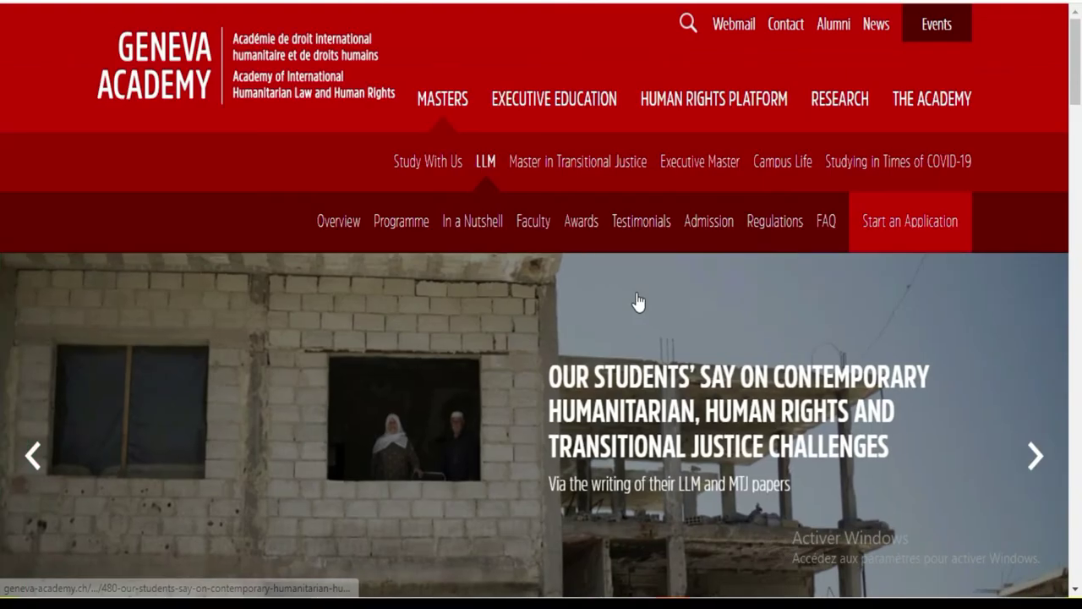
left_click(404, 223)
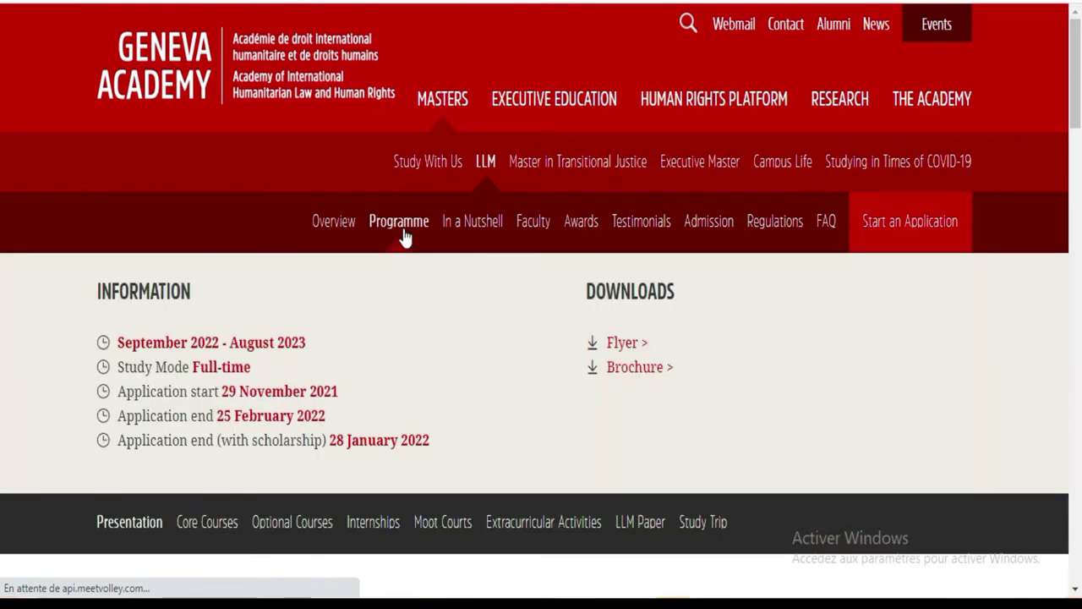
Step: Highlight in turn the programme's application start, application end and scholarship application deadline dates
scroll(404, 288, "down", 1)
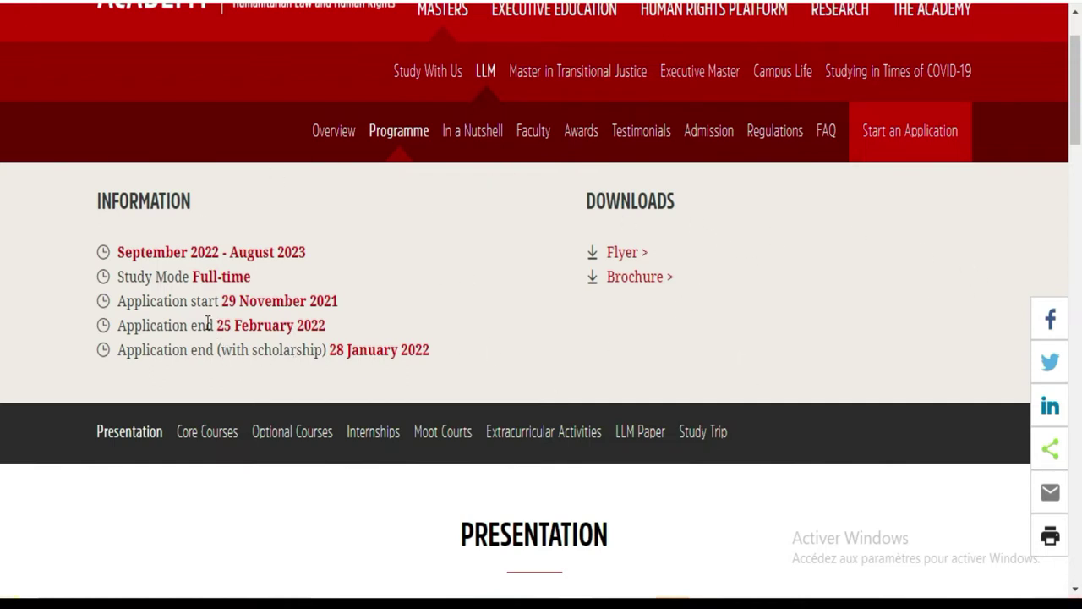
left_click_drag(121, 301, 386, 308)
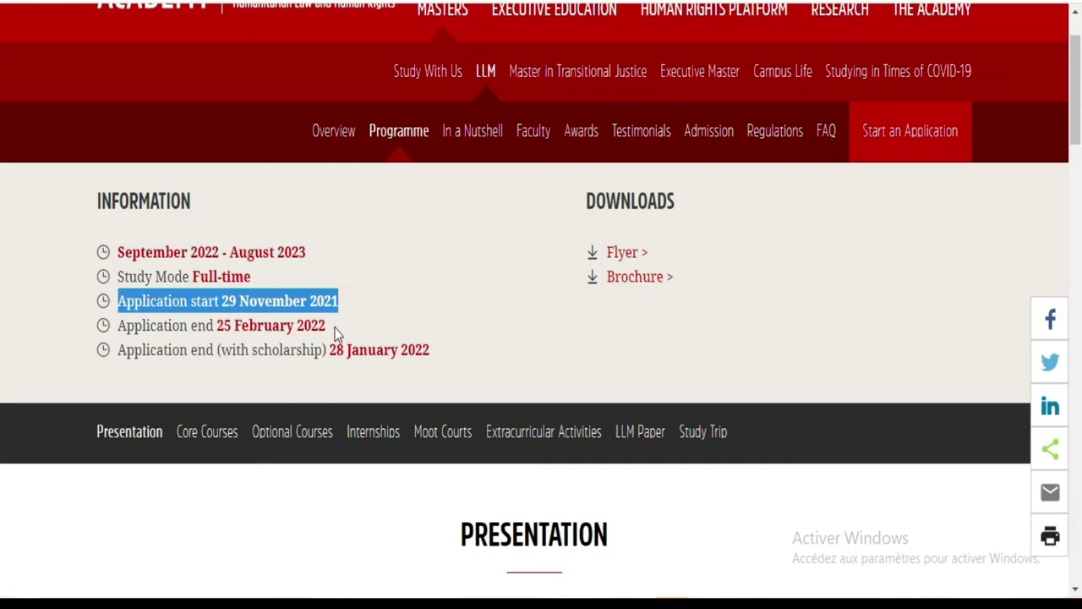
left_click_drag(336, 326, 133, 326)
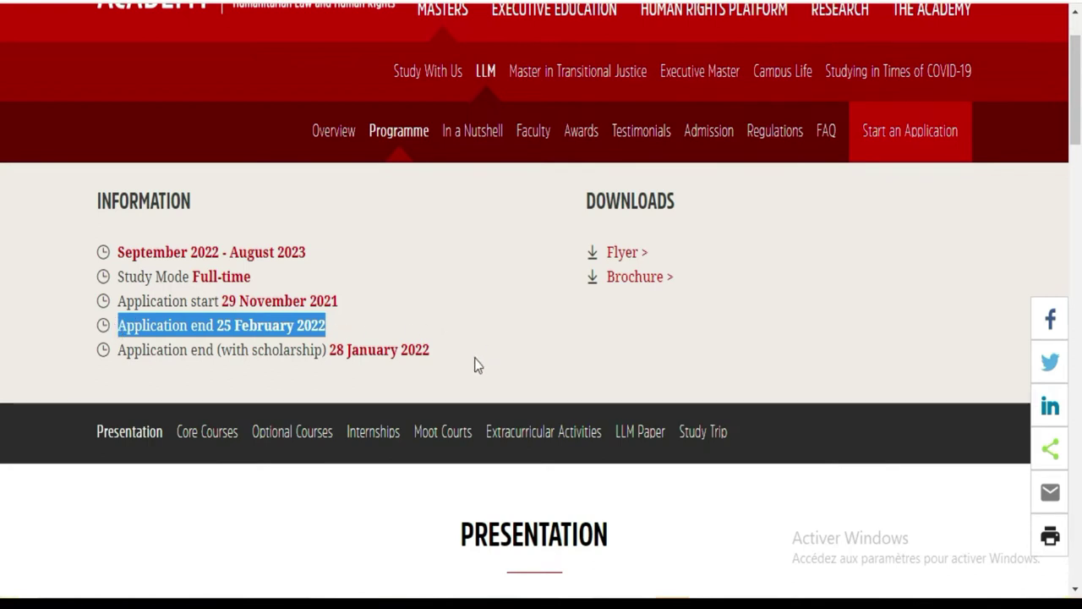
left_click_drag(436, 351, 327, 345)
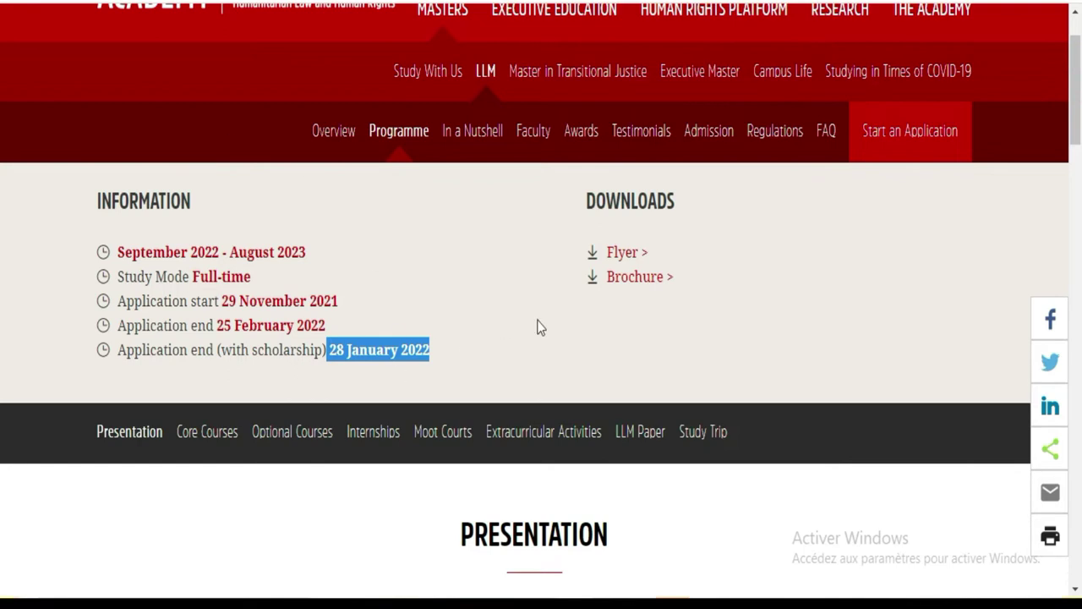
Step: Start an application for the LLM and choose to apply with a full scholarship
scroll(661, 306, "down", 1)
scroll(660, 301, "down", 5)
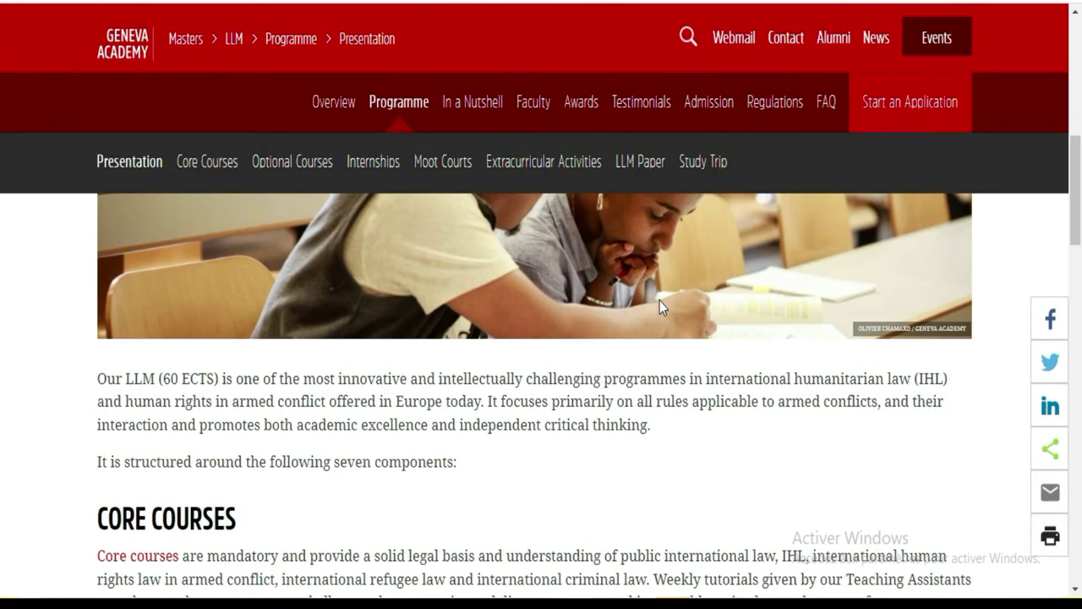
scroll(664, 307, "up", 8)
scroll(664, 310, "down", 10)
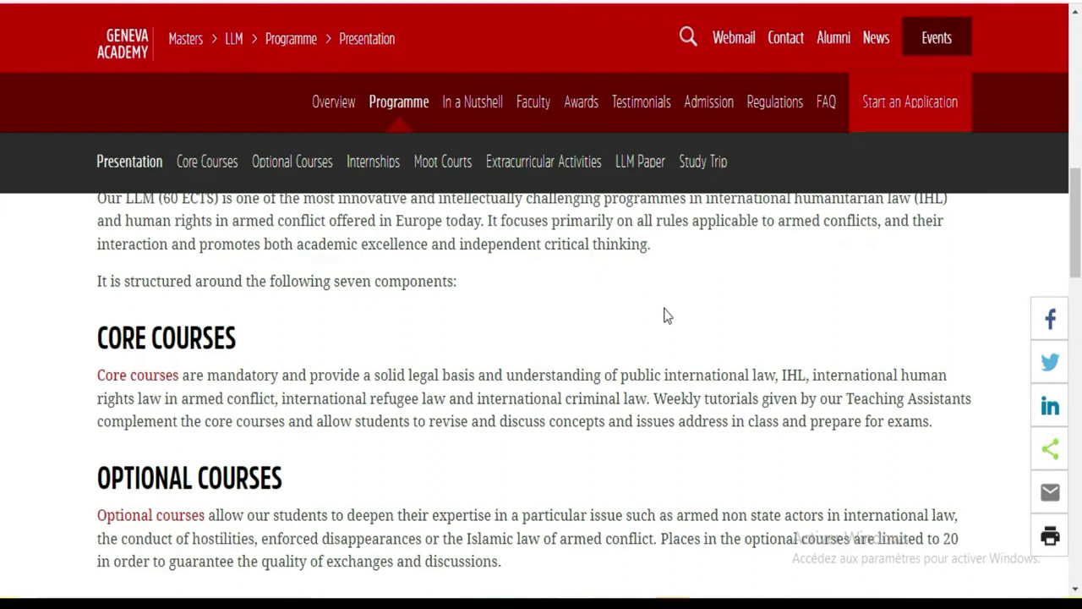
scroll(661, 317, "up", 1)
scroll(821, 330, "up", 7)
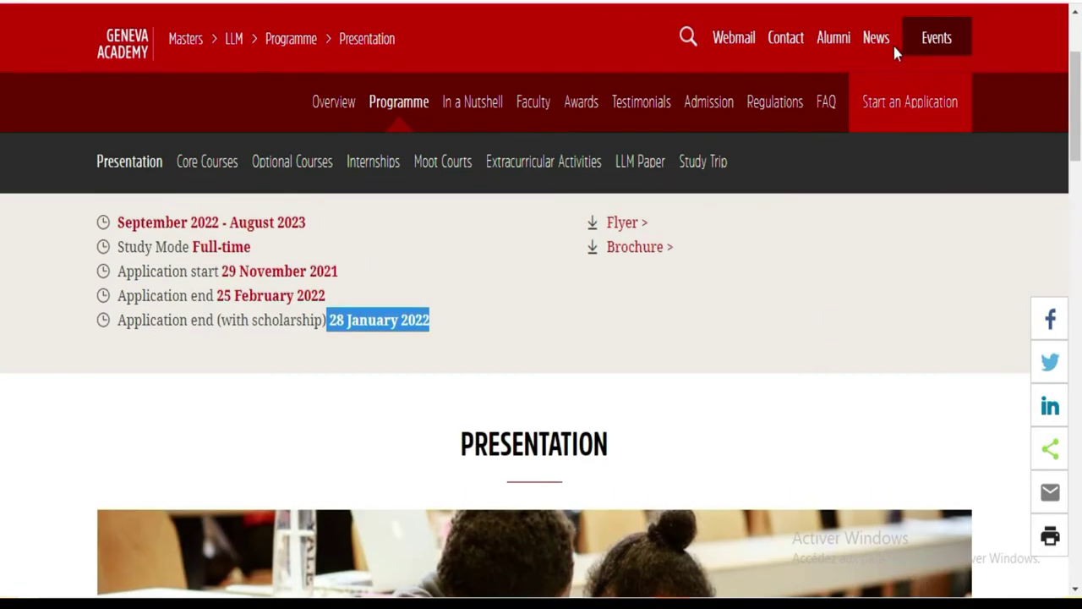
left_click(892, 119)
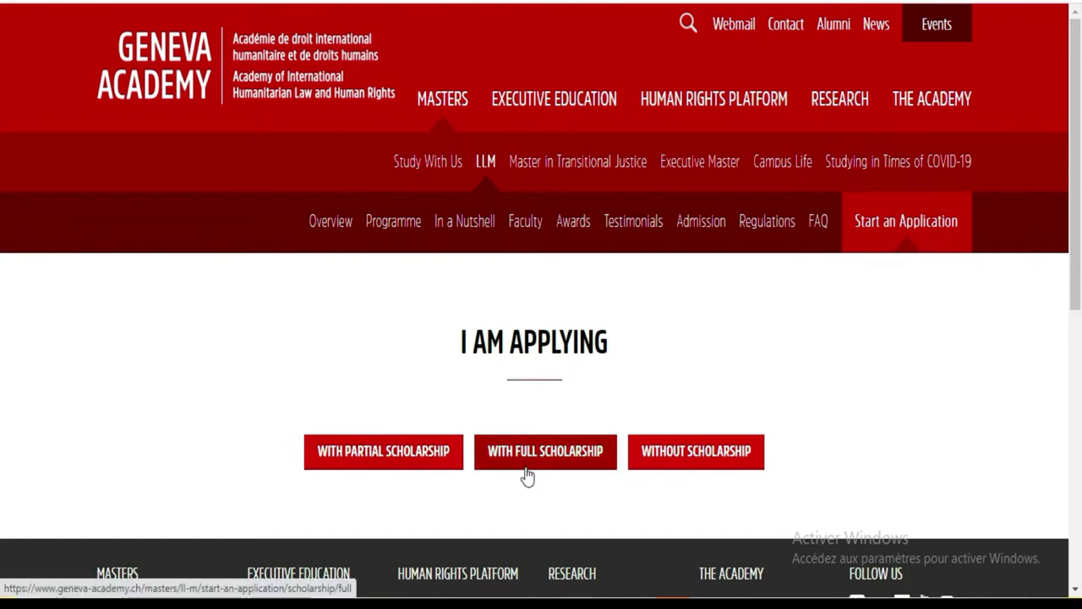
left_click(726, 453)
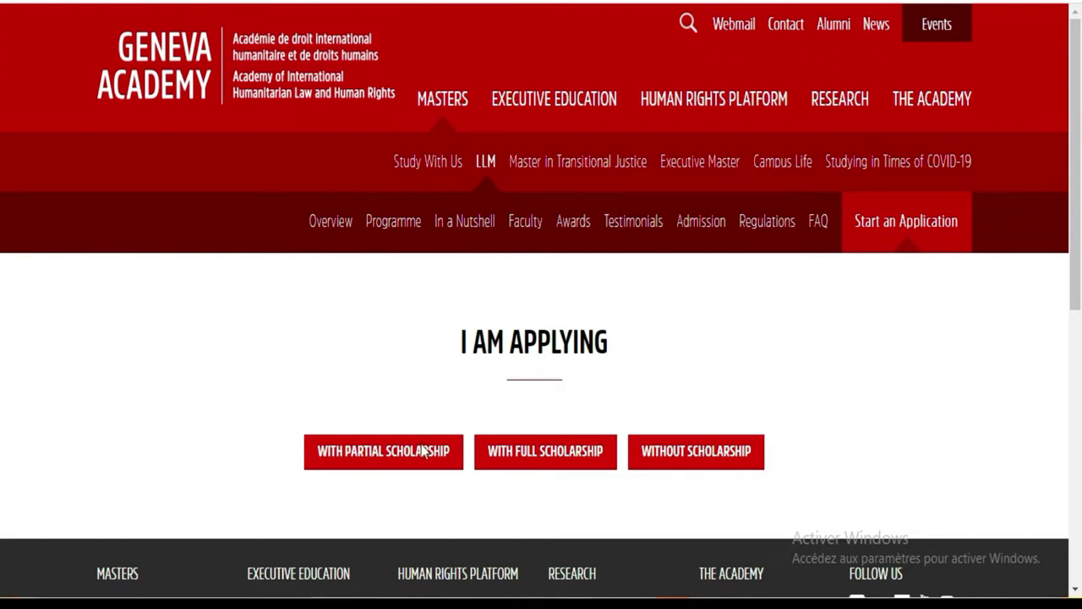
left_click(542, 459)
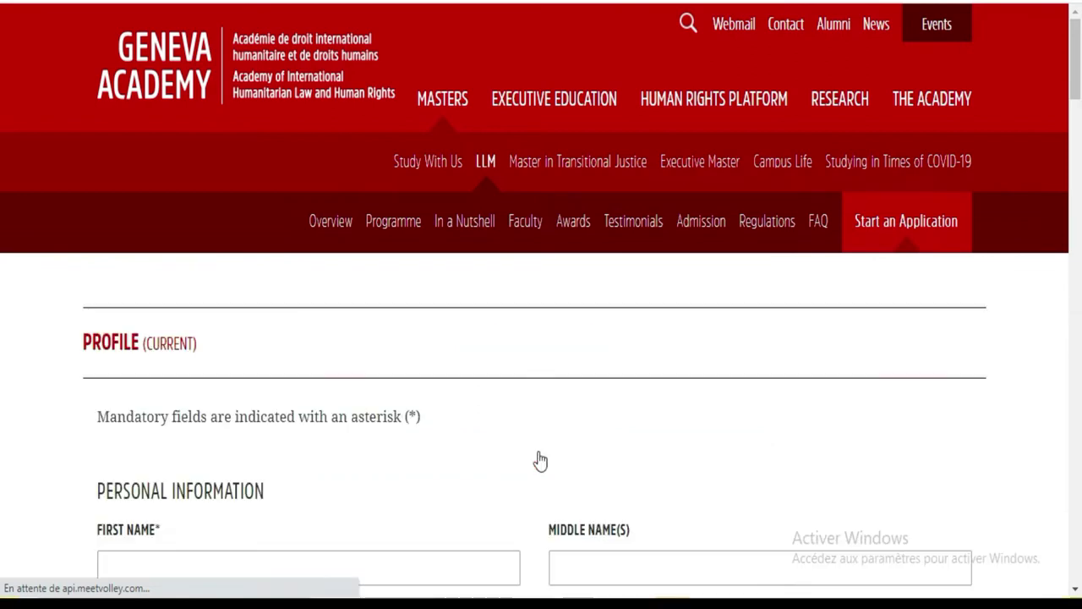
Step: Examine the full-scholarship application form, from the profile fields through the list of remaining sections
scroll(490, 347, "down", 5)
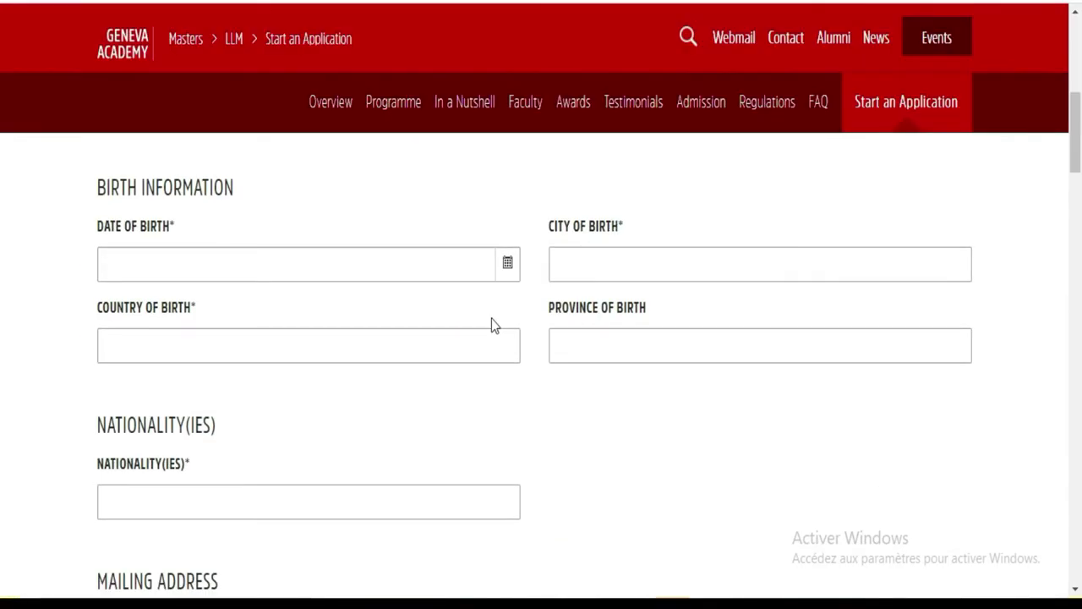
scroll(712, 360, "down", 5)
scroll(713, 361, "up", 7)
scroll(713, 361, "up", 4)
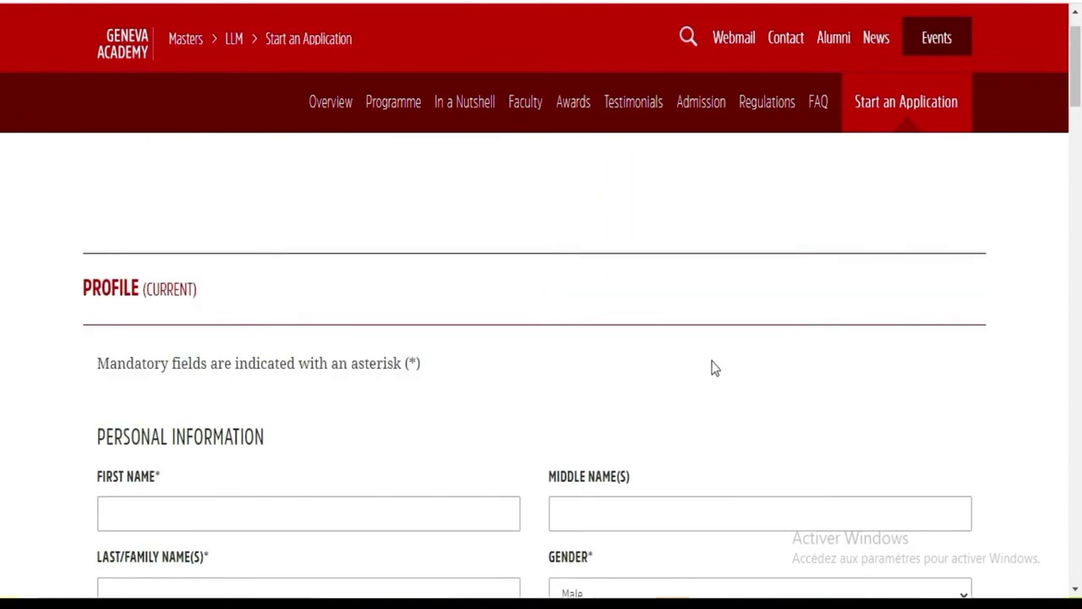
scroll(713, 368, "down", 3)
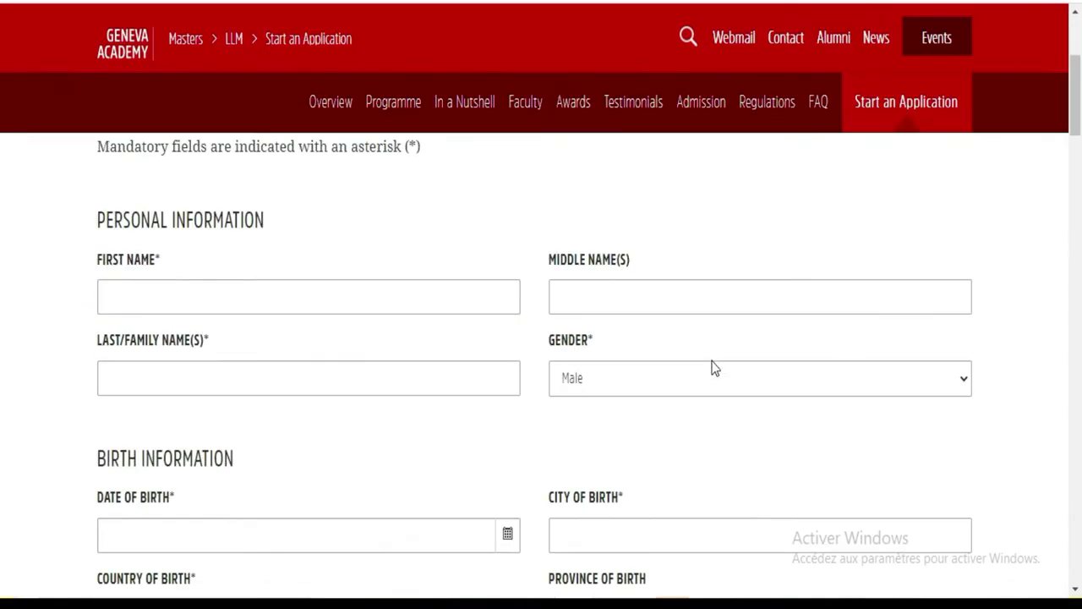
scroll(698, 309, "down", 5)
scroll(699, 310, "down", 4)
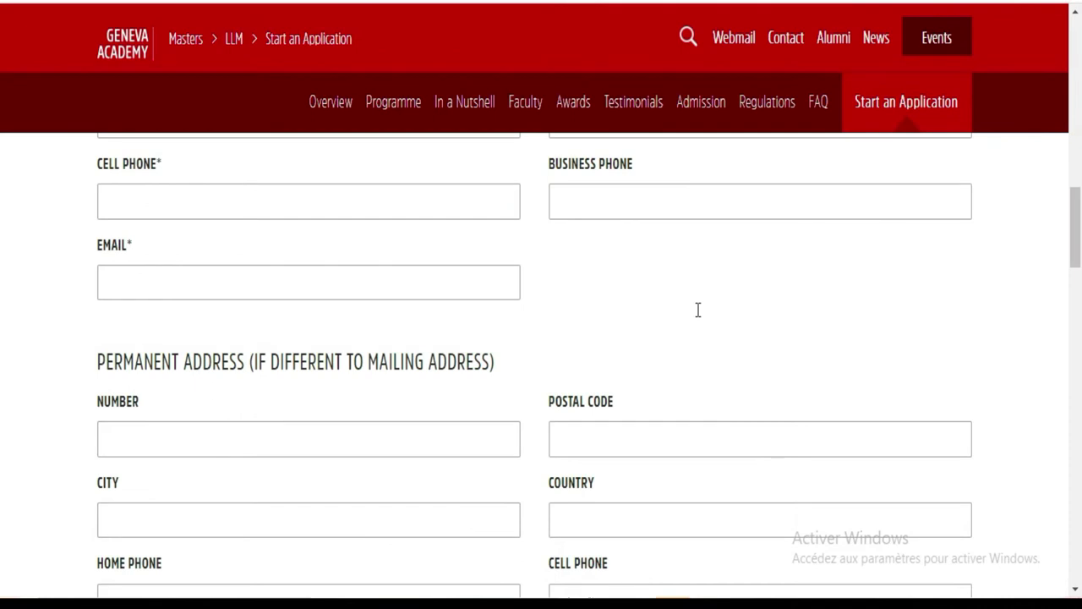
scroll(690, 318, "down", 20)
scroll(662, 312, "up", 5)
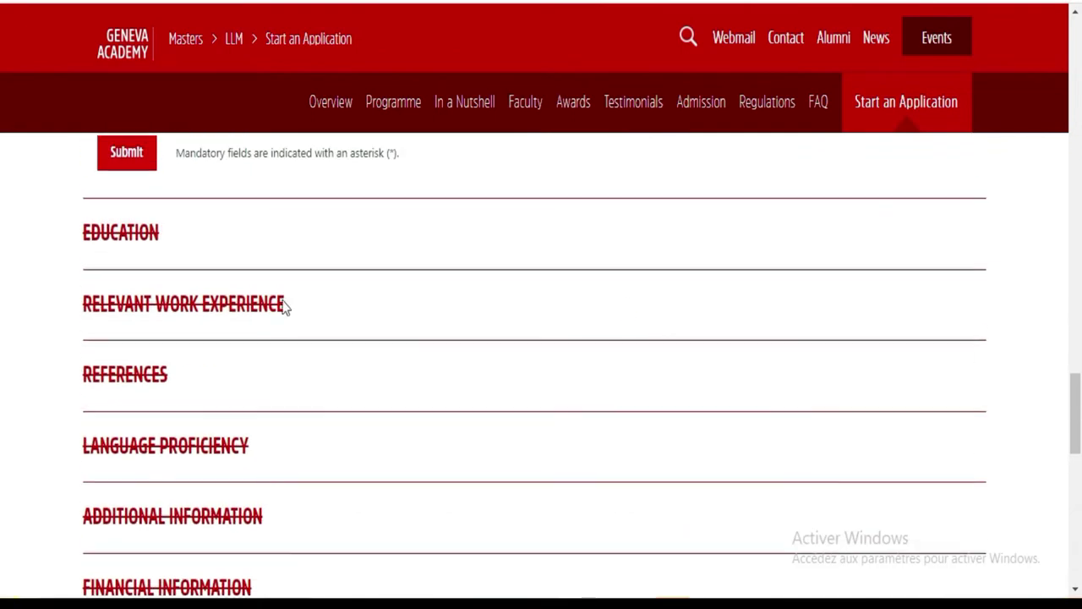
scroll(268, 228, "up", 2)
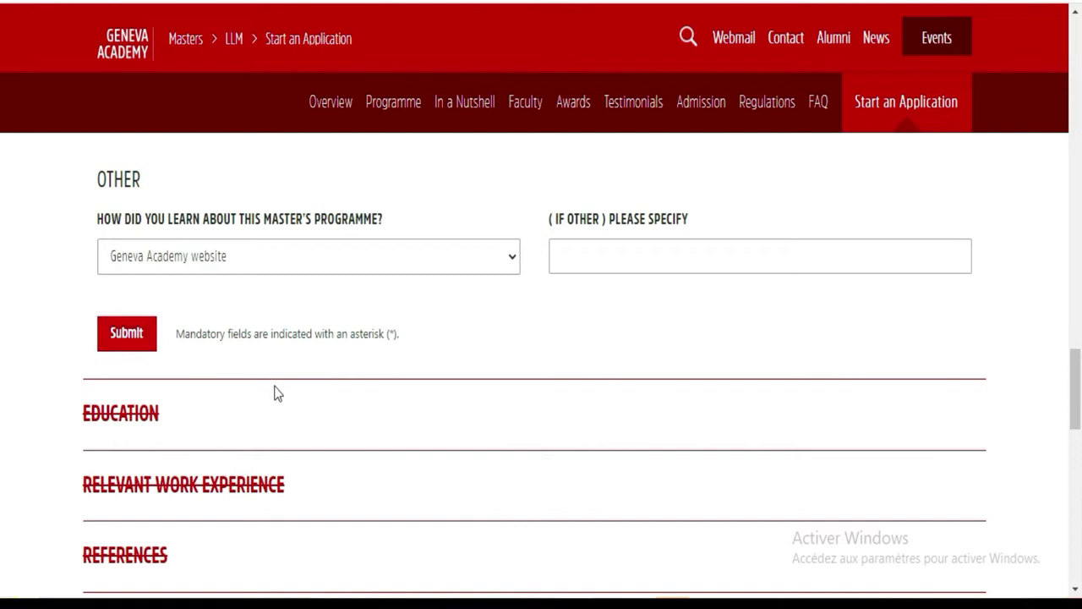
scroll(339, 338, "down", 3)
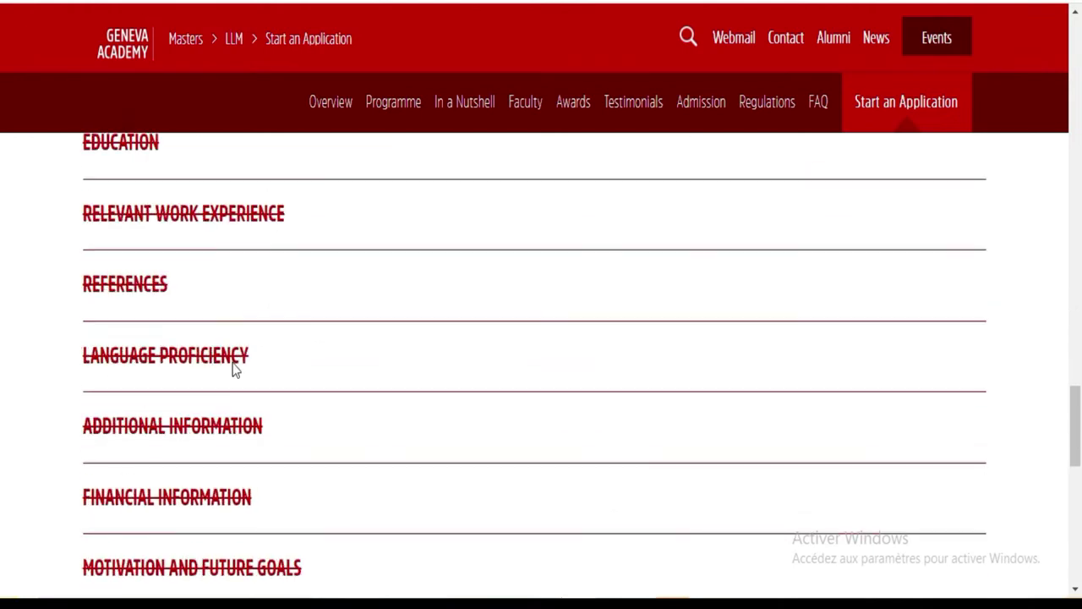
scroll(479, 266, "up", 12)
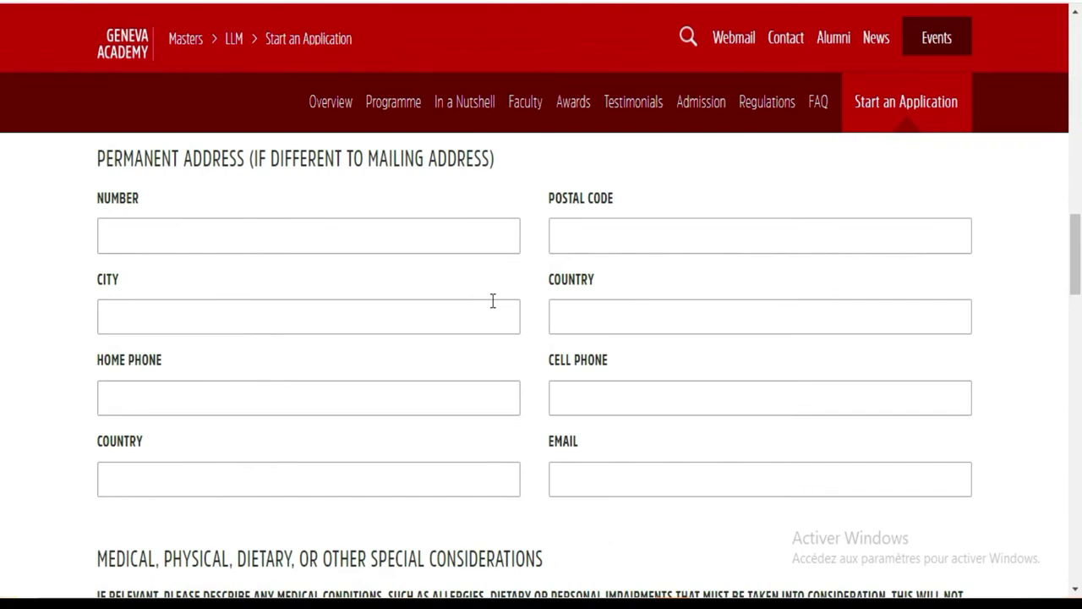
scroll(330, 262, "up", 8)
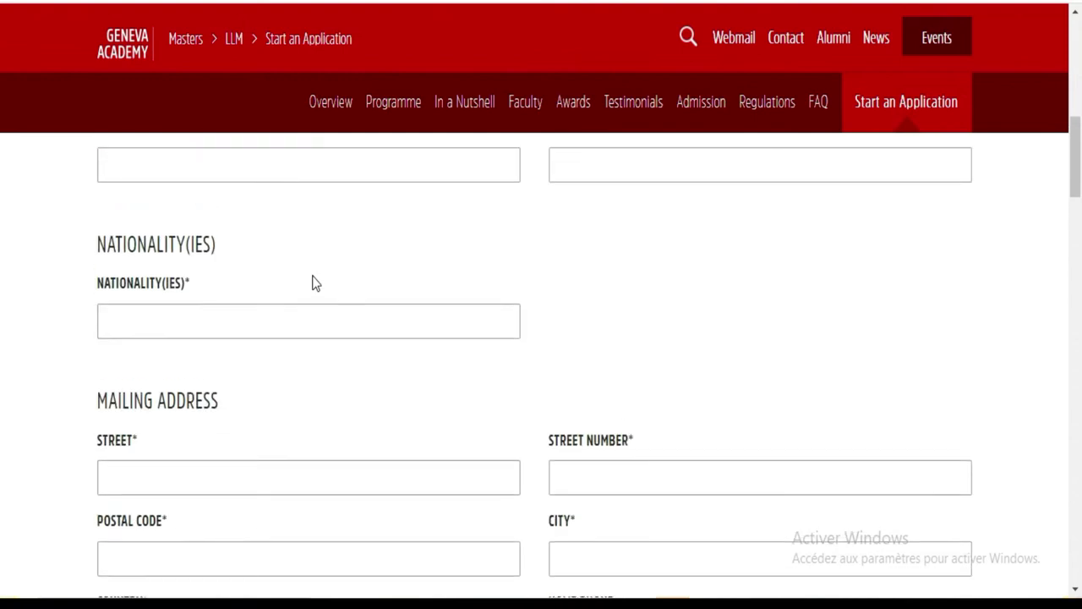
scroll(312, 283, "up", 8)
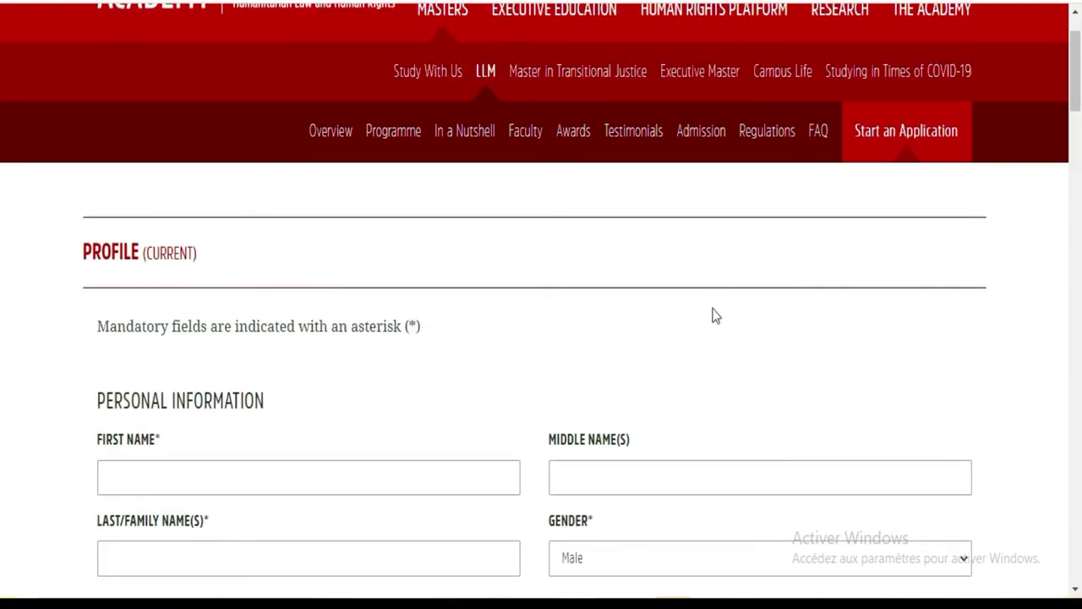
Step: Bring up the on-screen keyboard for filling in the name fields of the personal information section
scroll(715, 315, "down", 2)
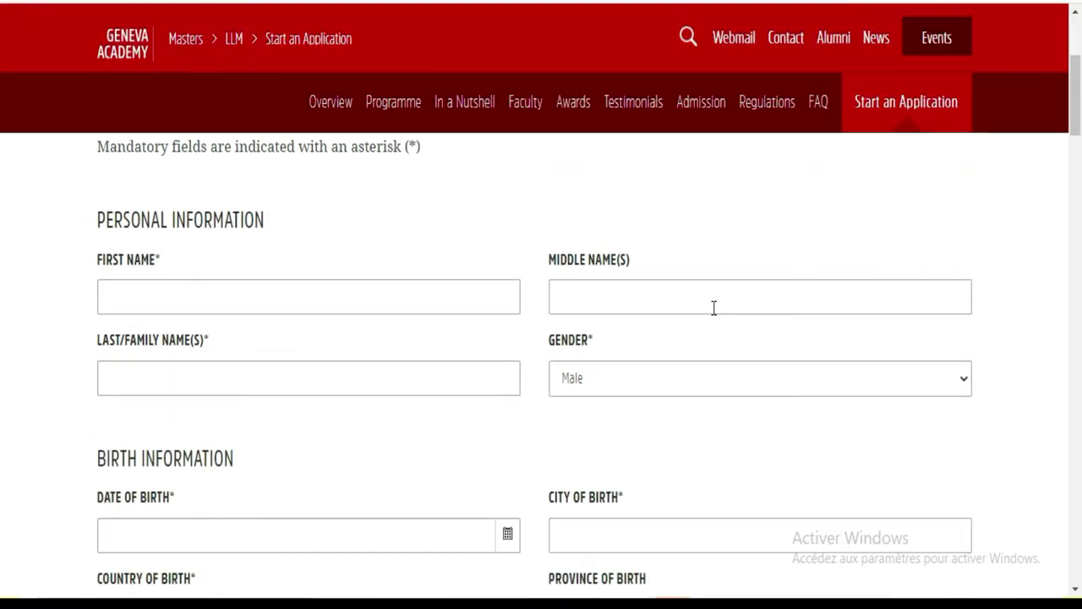
left_click(359, 294)
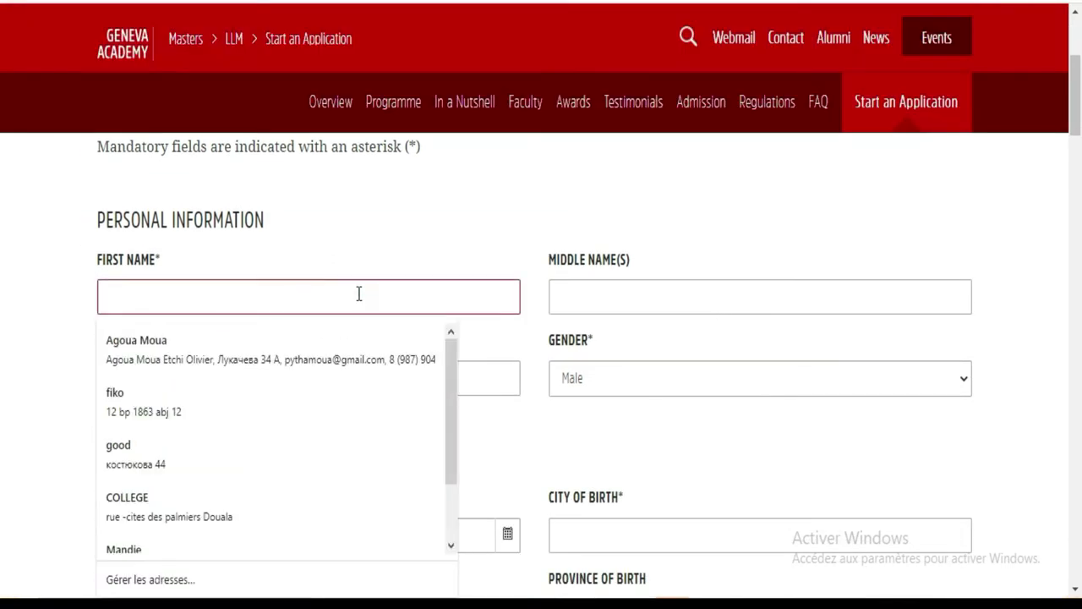
key("ctrl+super+o")
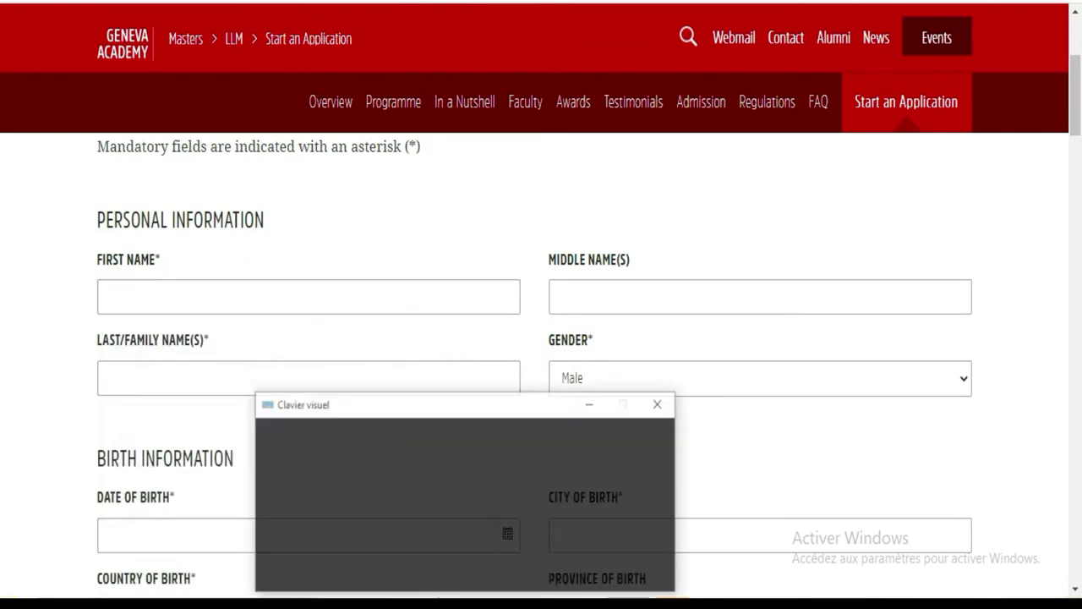
left_click_drag(513, 409, 648, 331)
left_click(284, 304)
left_click(302, 300)
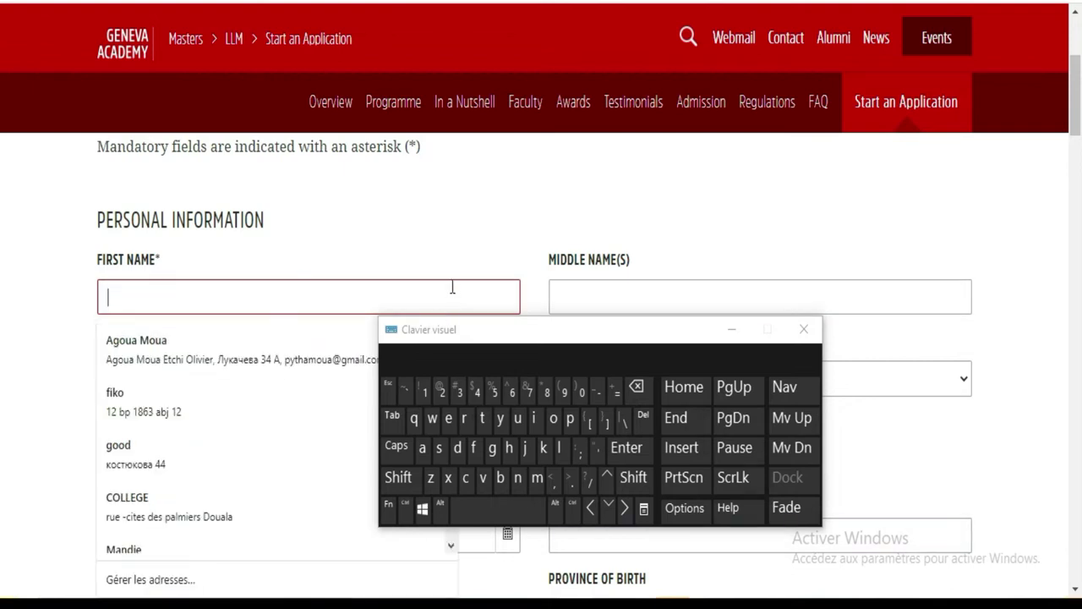
left_click(588, 297)
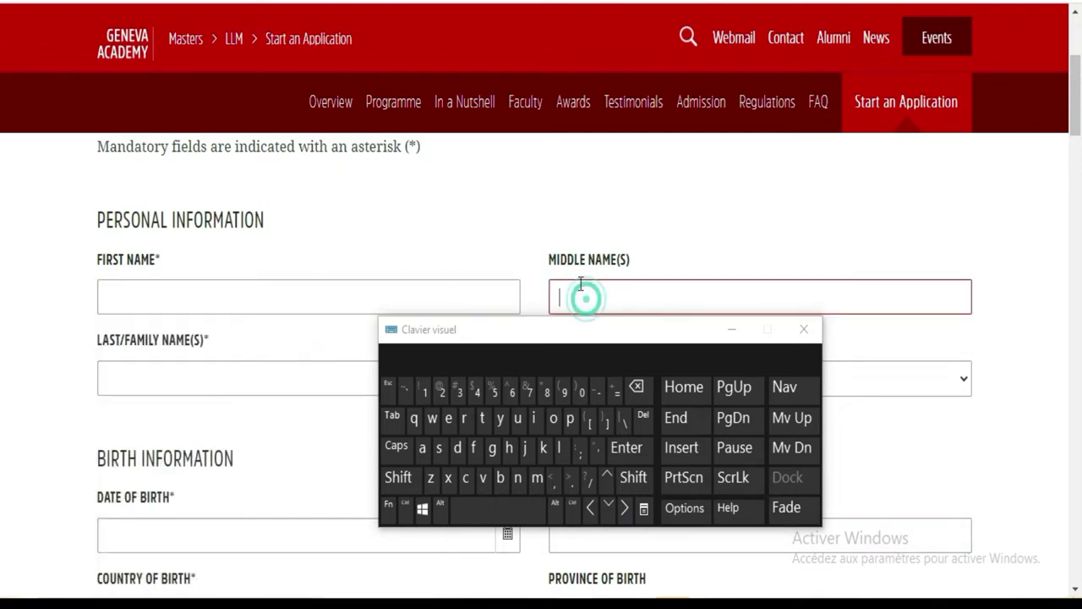
left_click(233, 386)
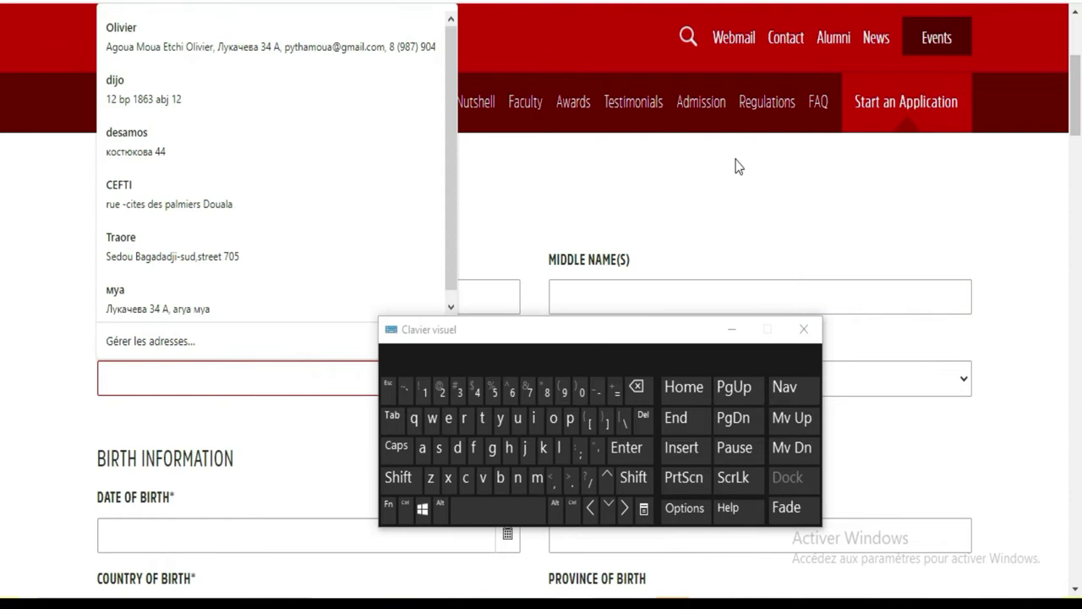
Step: Translate the application form page from English into French
left_click(593, 171)
left_click(927, 1)
left_click(854, 24)
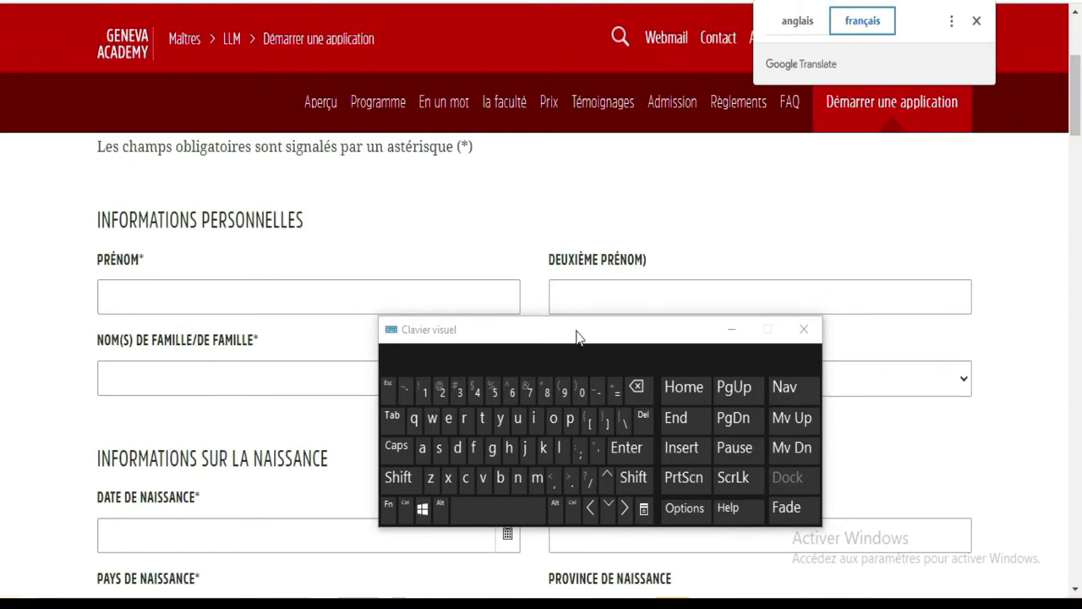
Step: Clear the on-screen keyboard away from the name fields and enter the applicant's first name
left_click_drag(575, 337, 623, 412)
left_click(432, 307)
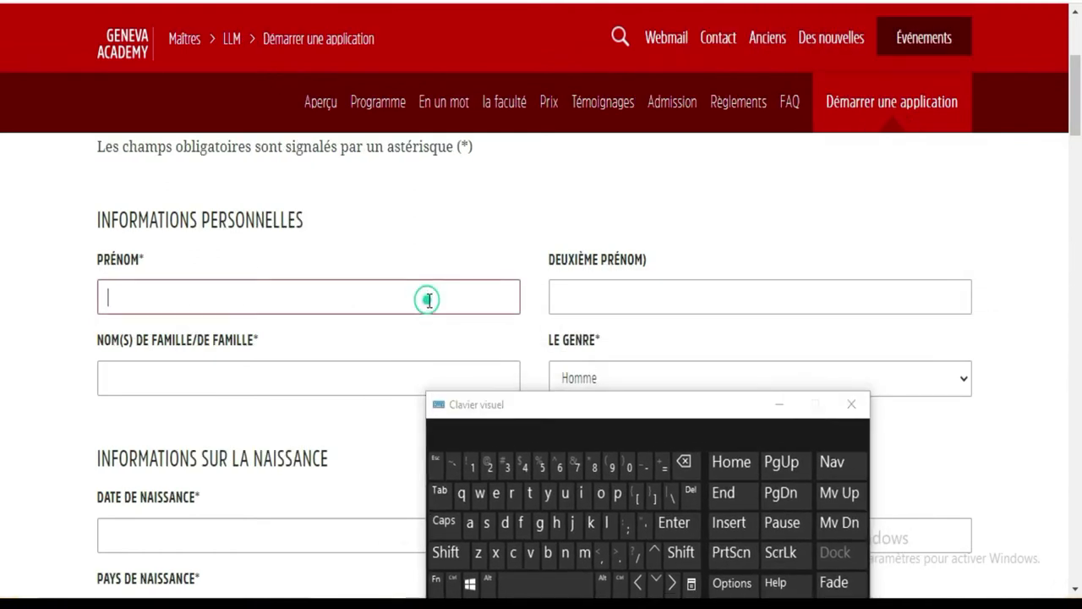
left_click(574, 522)
left_click(566, 493)
left_click(512, 554)
left_click(529, 493)
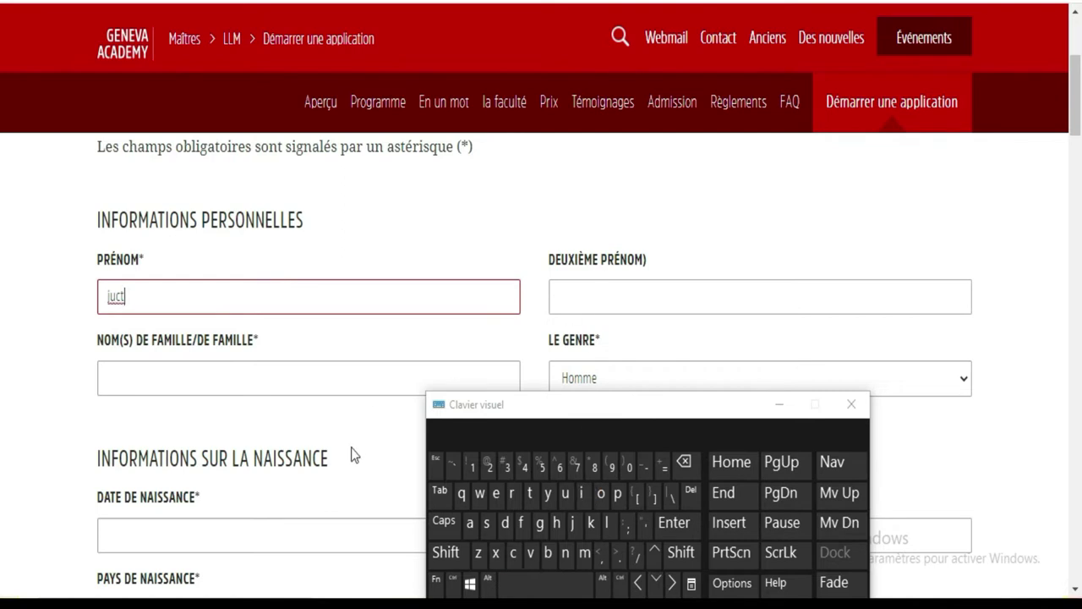
Step: Enter the applicant's family name and keep the gender set to Homme
left_click(317, 384)
left_click(505, 522)
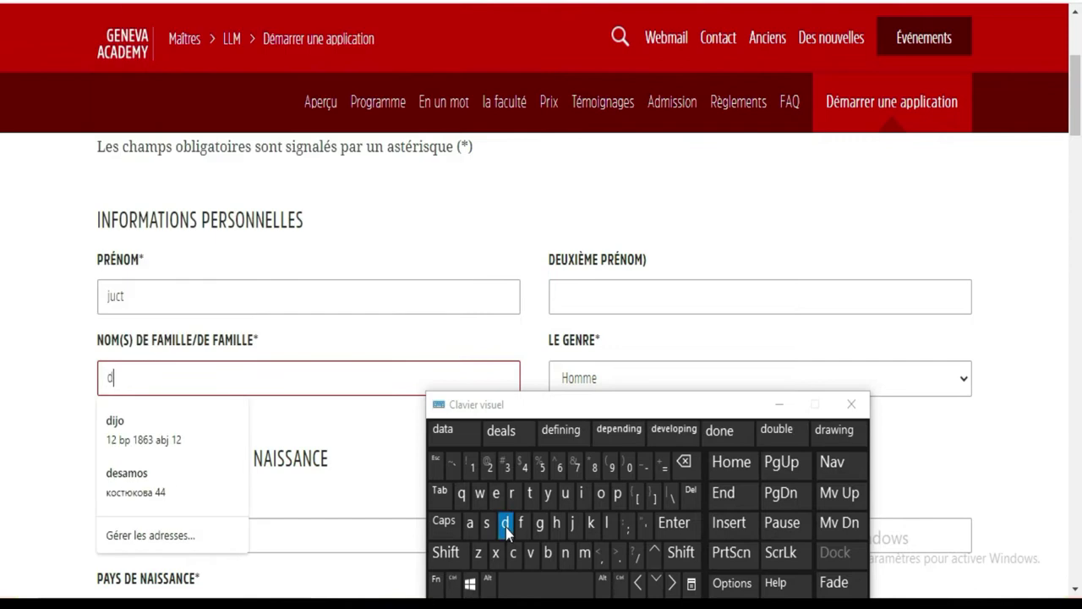
left_click(590, 523)
left_click(582, 497)
left_click(549, 556)
left_click(606, 506)
scroll(423, 285, "down", 3)
scroll(617, 193, "up", 2)
left_click(617, 300)
left_click(616, 302)
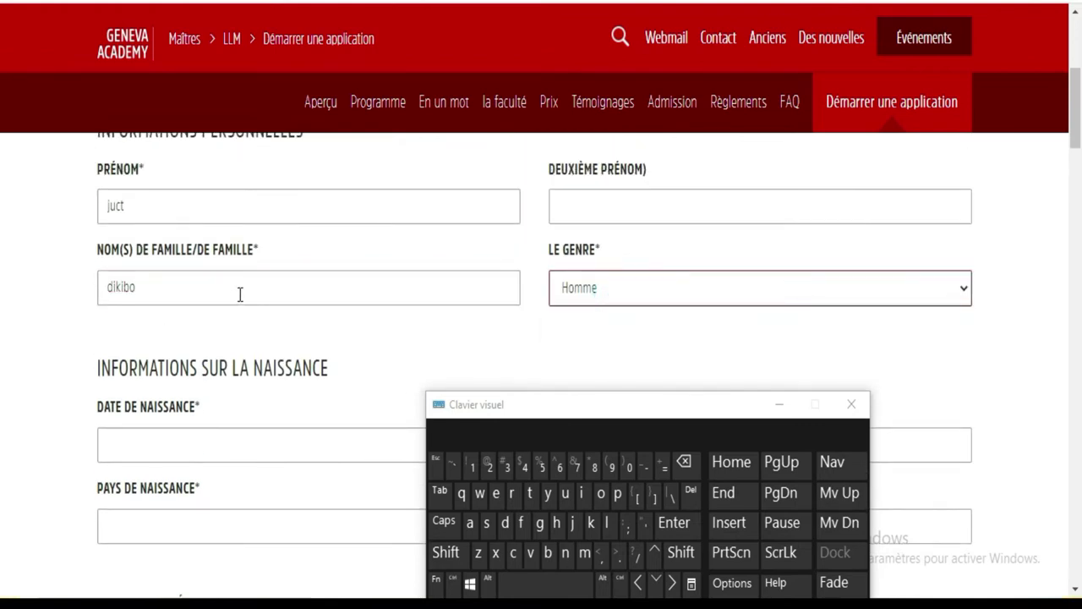
scroll(288, 273, "down", 3)
left_click(287, 263)
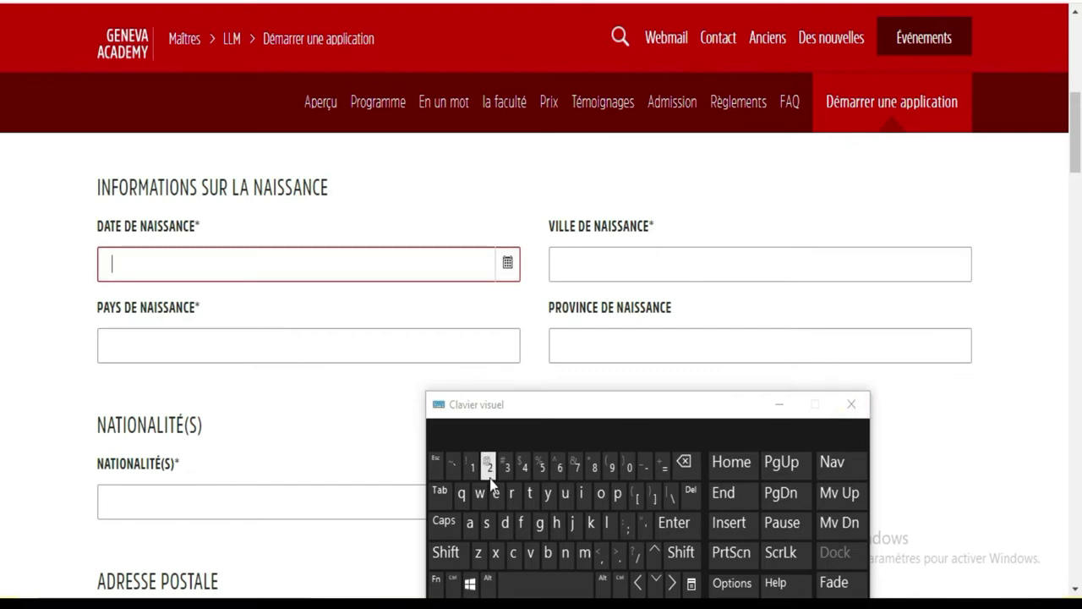
left_click(505, 264)
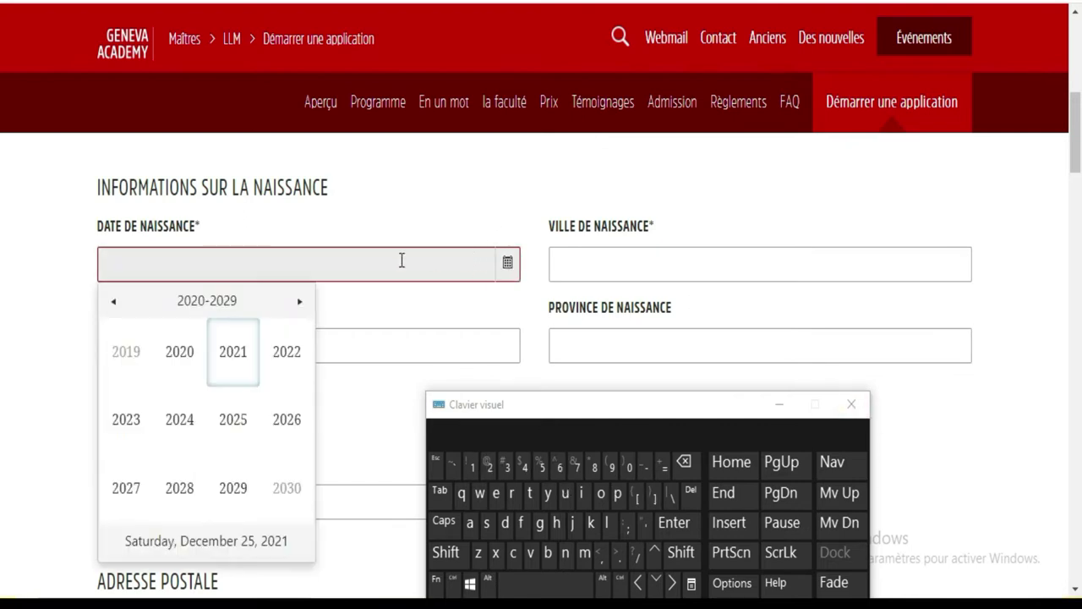
scroll(186, 338, "down", 5)
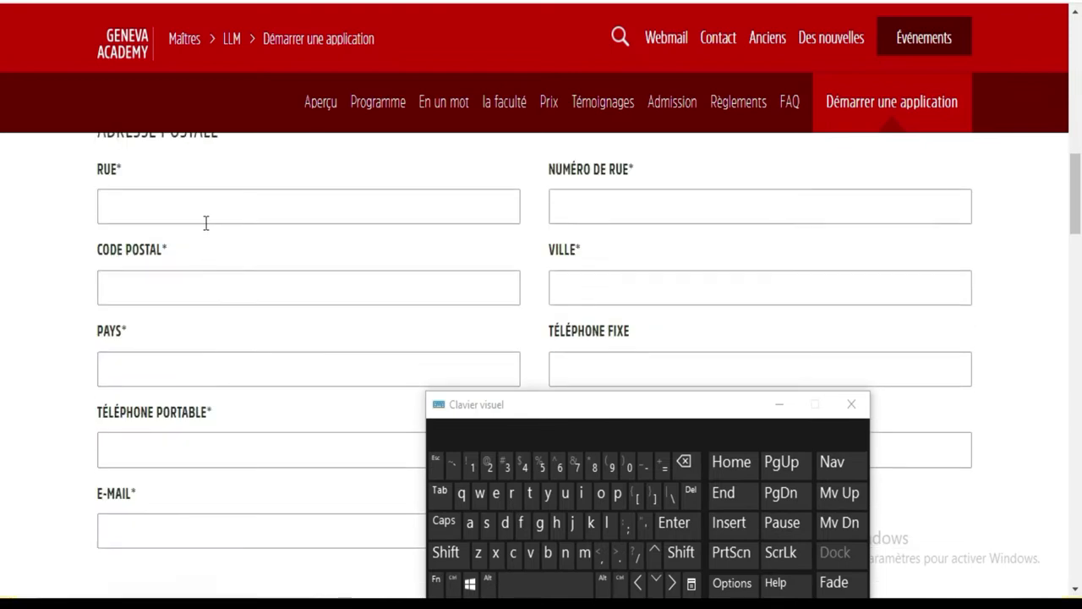
scroll(245, 271, "up", 8)
scroll(279, 322, "down", 2)
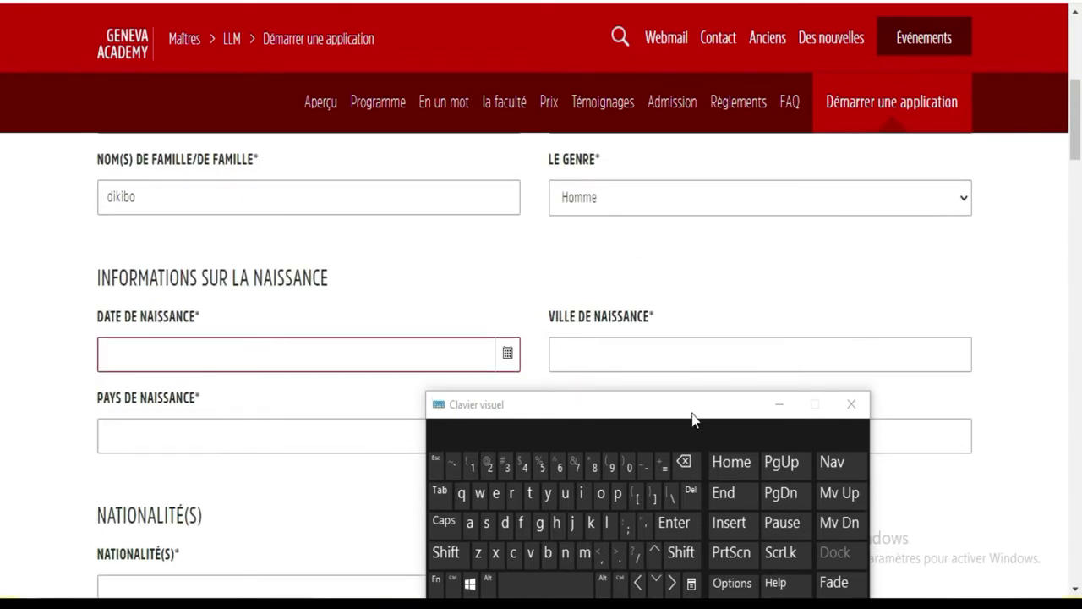
Step: Move the on-screen keyboard clear of the birth fields and pick the applicant's date of birth in the calendar
left_click_drag(692, 420, 944, 84)
left_click(506, 354)
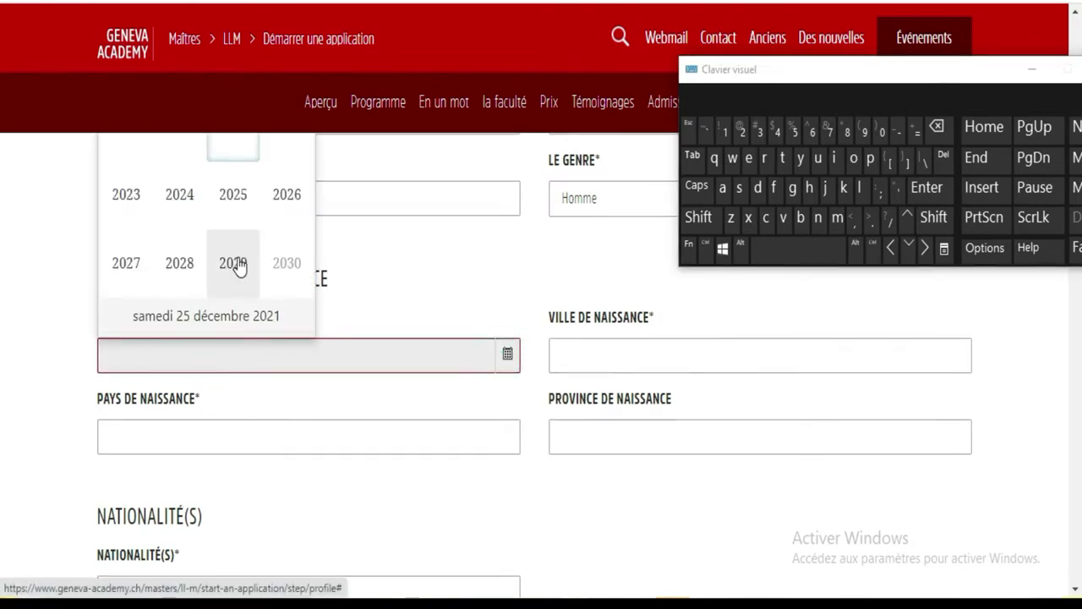
scroll(239, 265, "up", 1)
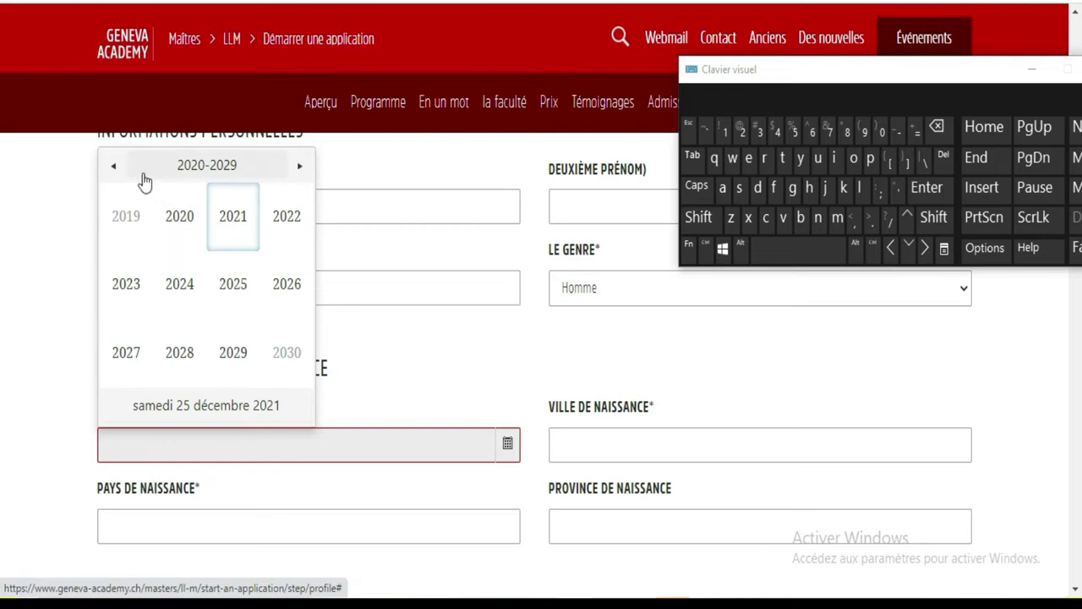
left_click(188, 169)
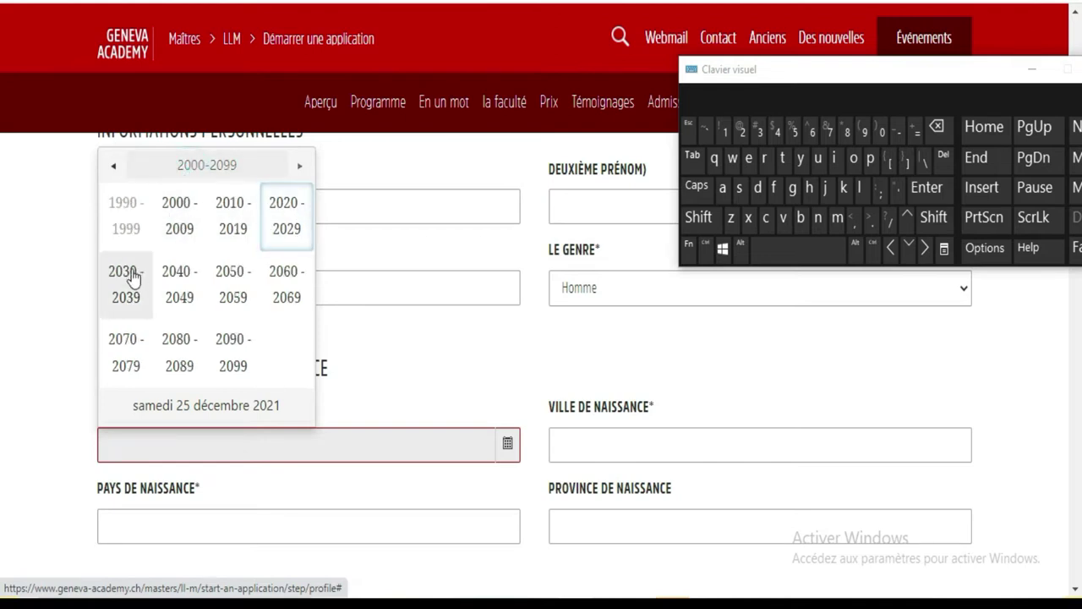
left_click(194, 210)
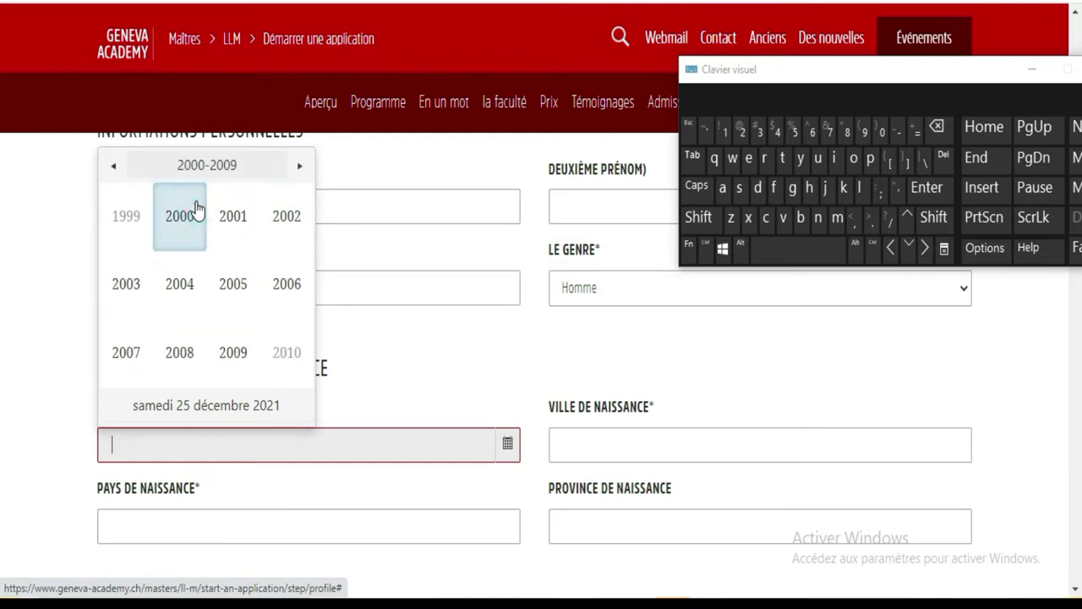
left_click(288, 216)
left_click(184, 224)
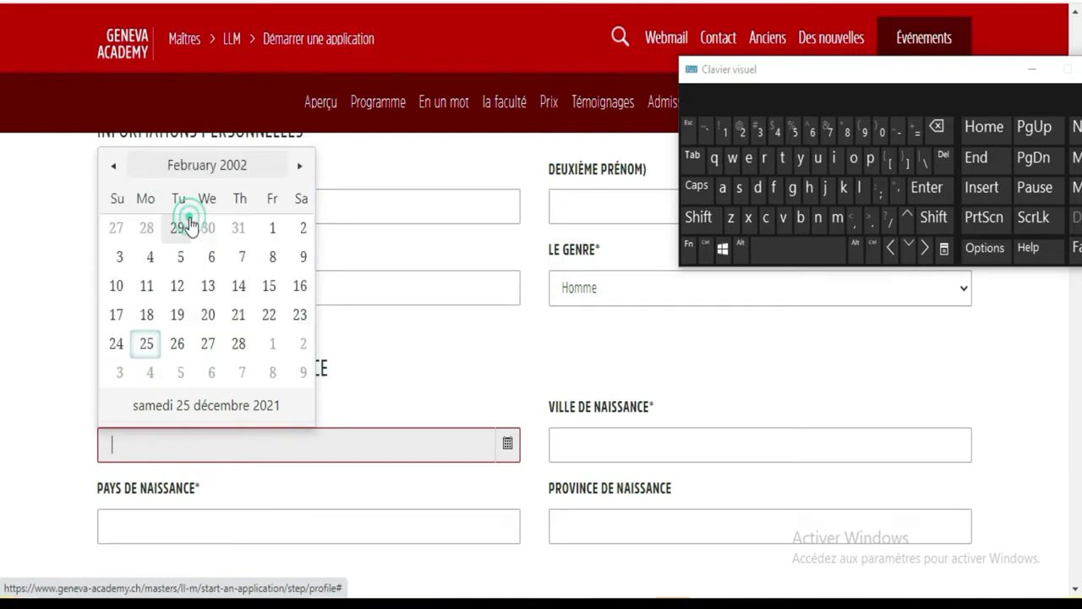
left_click(186, 237)
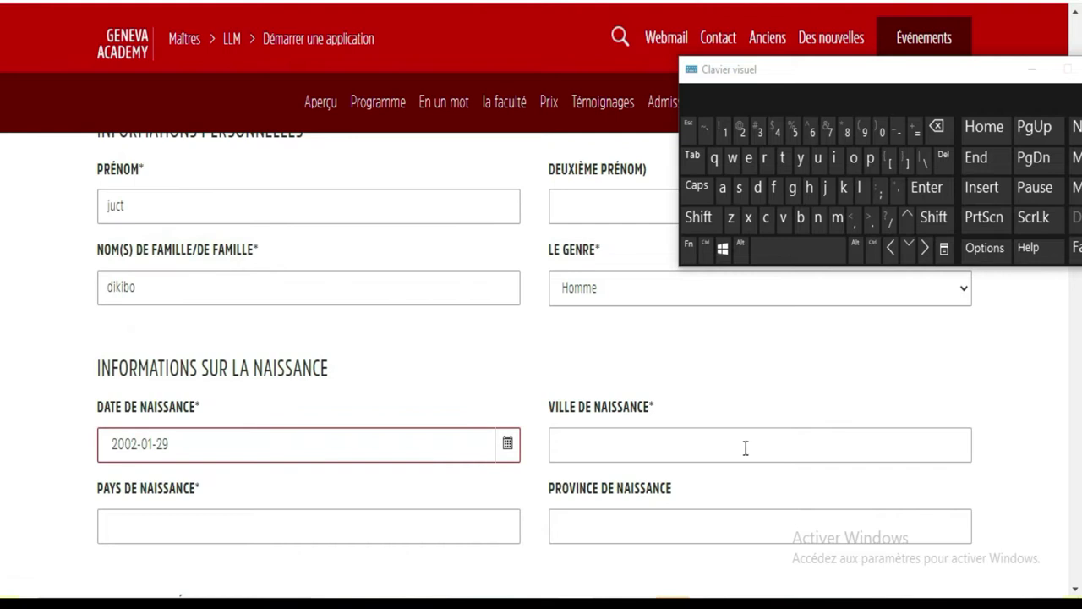
Step: Enter Abidjan as the city of birth
left_click(582, 439)
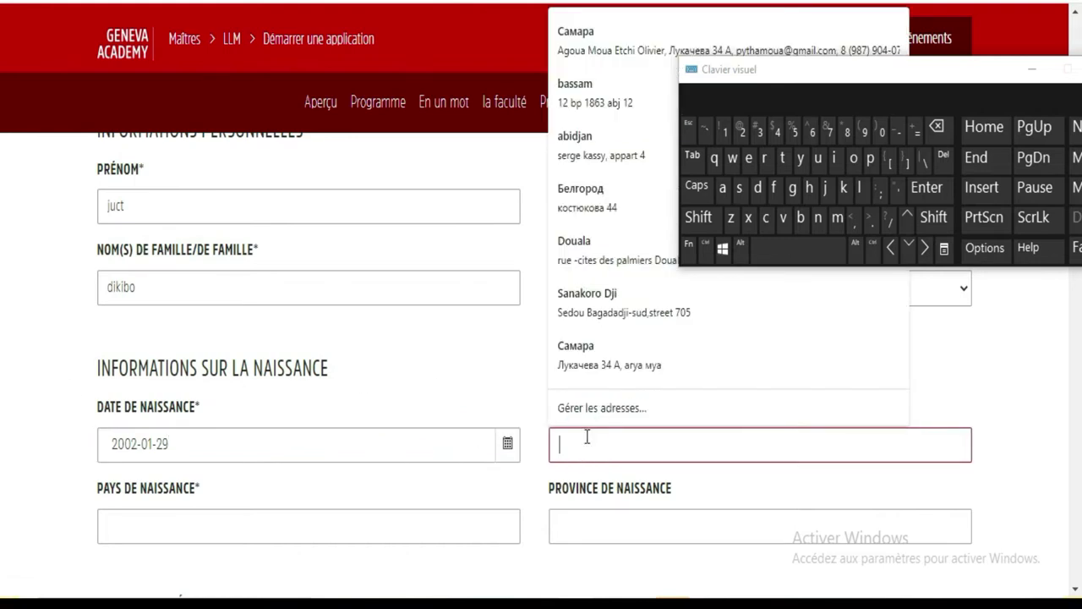
left_click(714, 221)
left_click(722, 189)
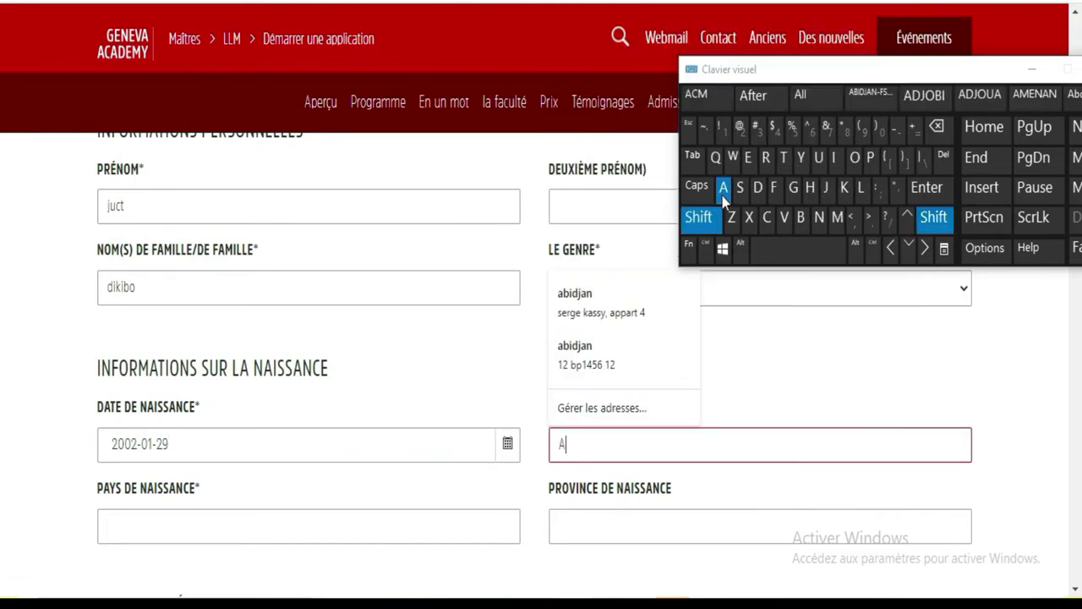
left_click(801, 220)
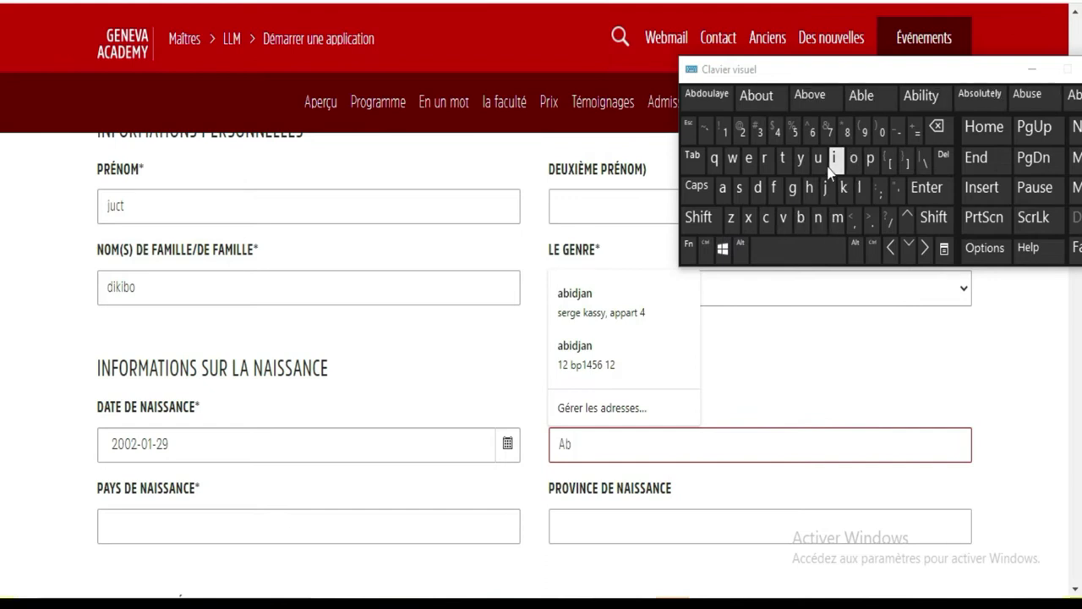
left_click(833, 160)
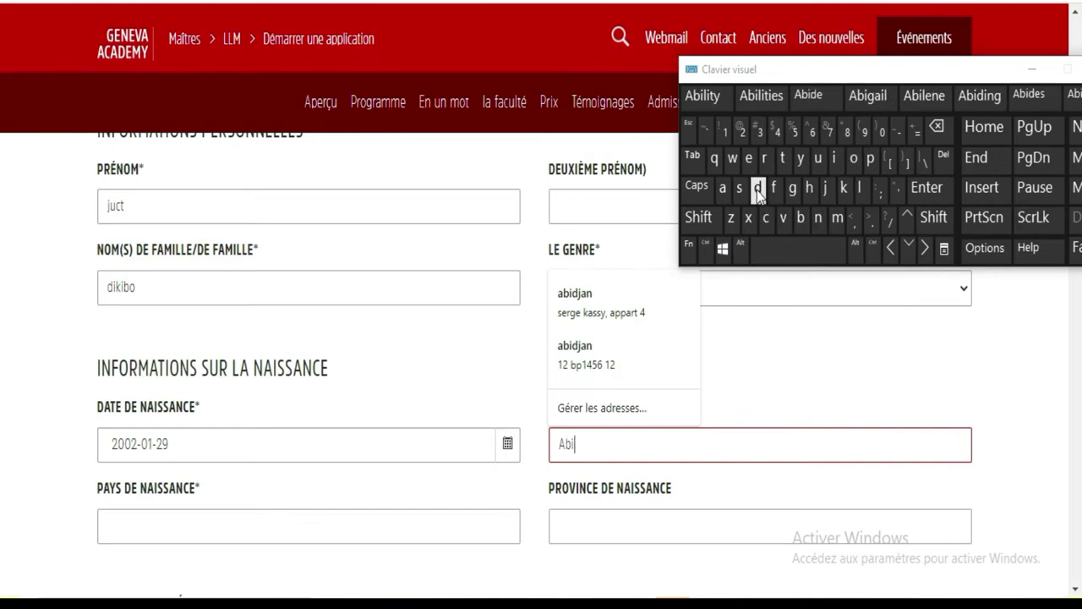
left_click(758, 188)
left_click(833, 188)
left_click(725, 191)
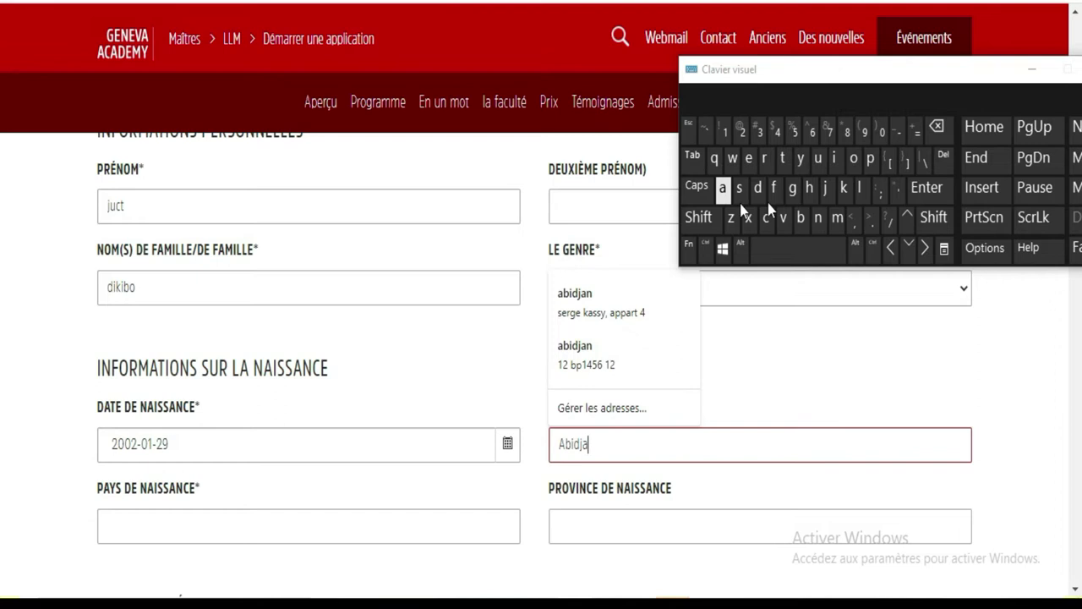
left_click(819, 217)
Step: Set the country of birth to Côte d'Ivoire using the matching autofill suggestion
scroll(369, 386, "down", 2)
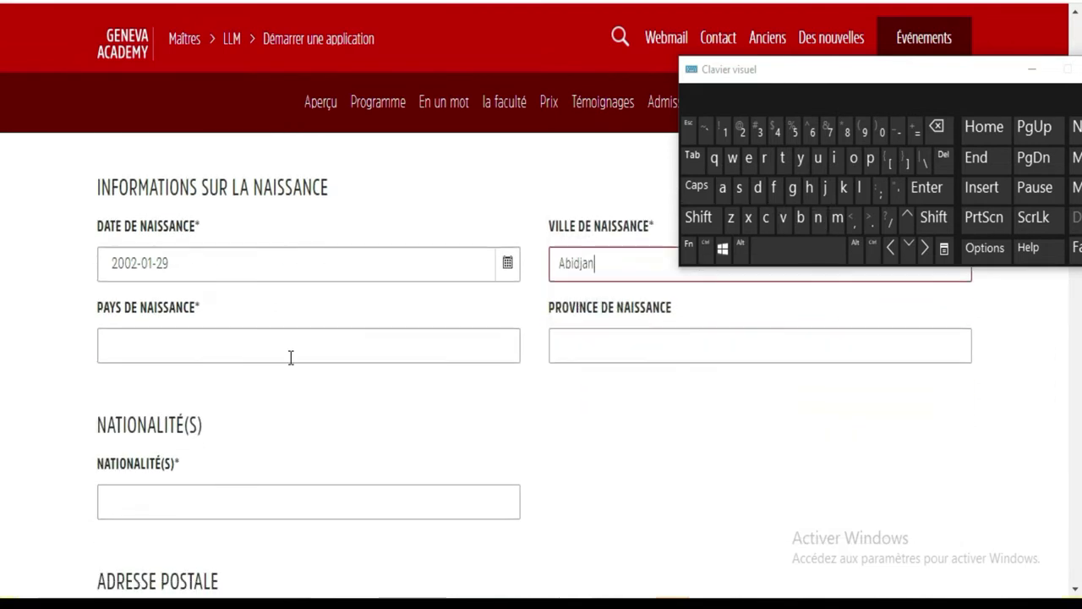
left_click(290, 357)
left_click(766, 217)
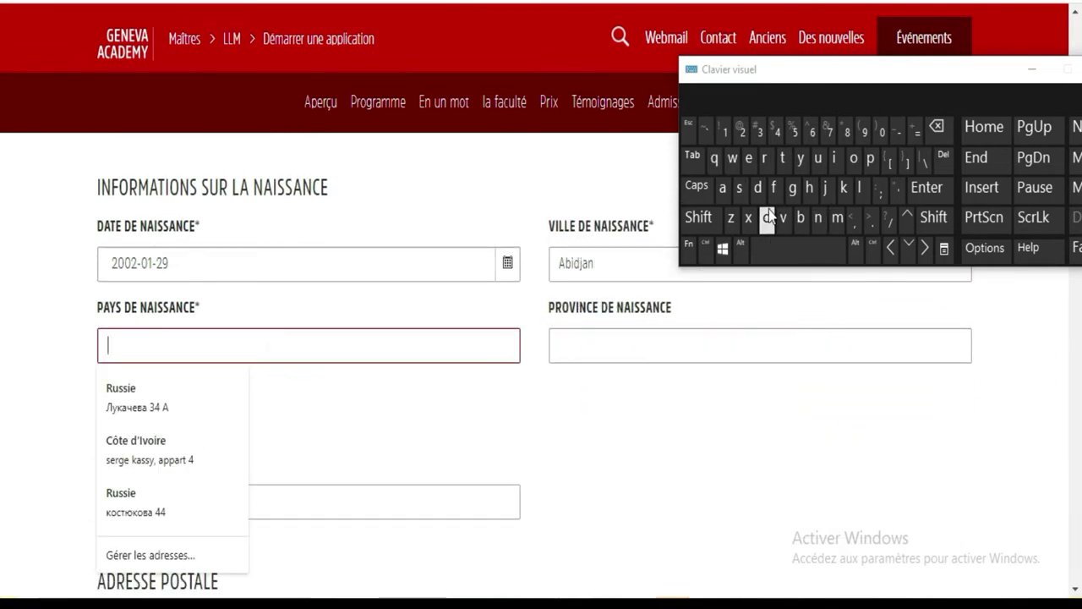
left_click(854, 159)
left_click(782, 159)
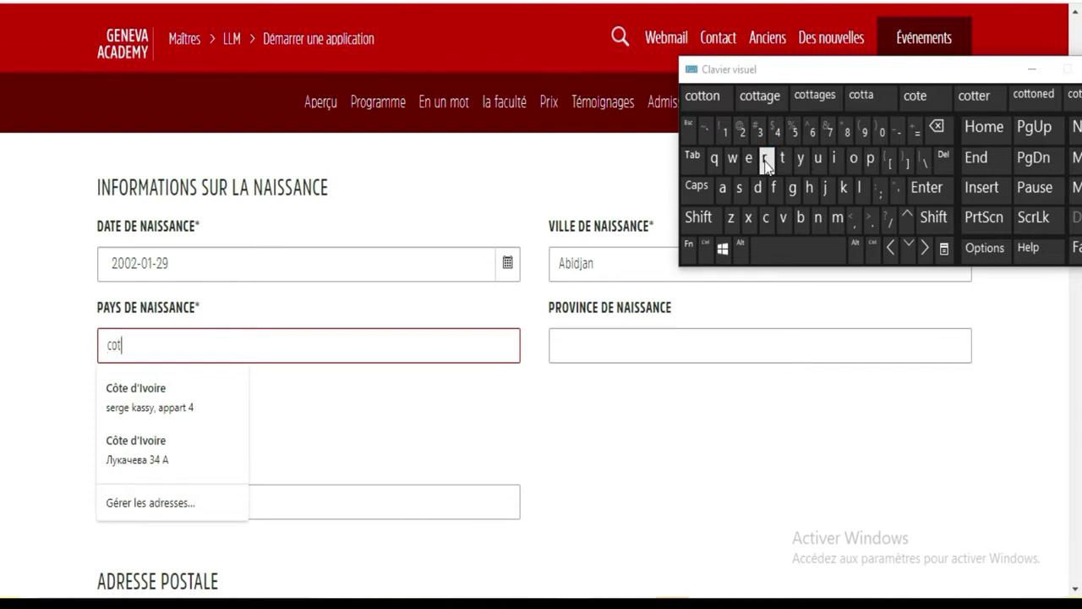
left_click(750, 160)
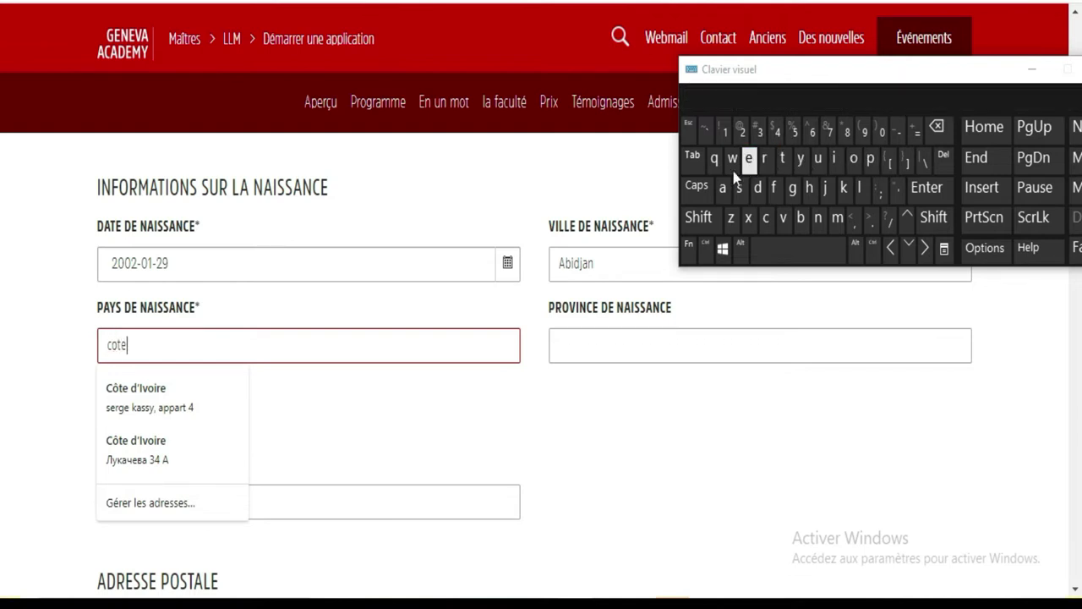
left_click(153, 397)
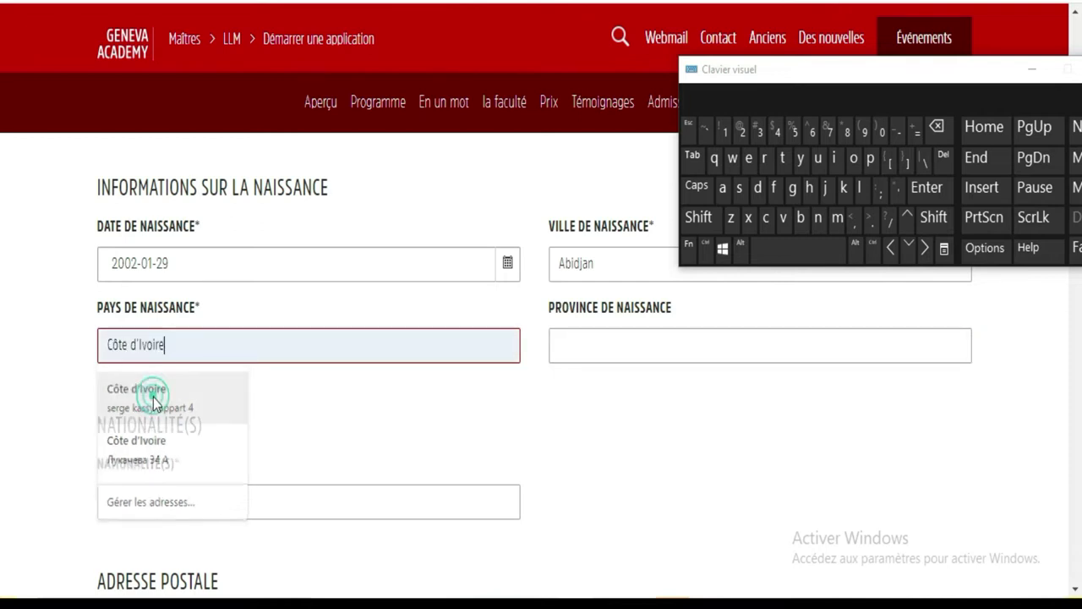
Step: Enter Abidjan as the province of birth
left_click(590, 340)
left_click(725, 415)
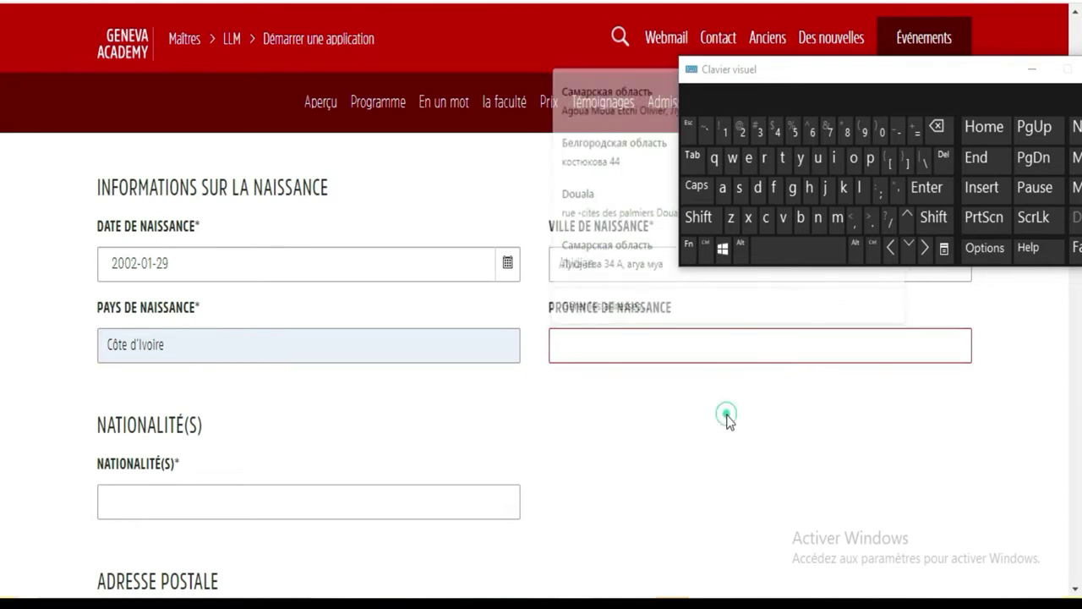
left_click(645, 345)
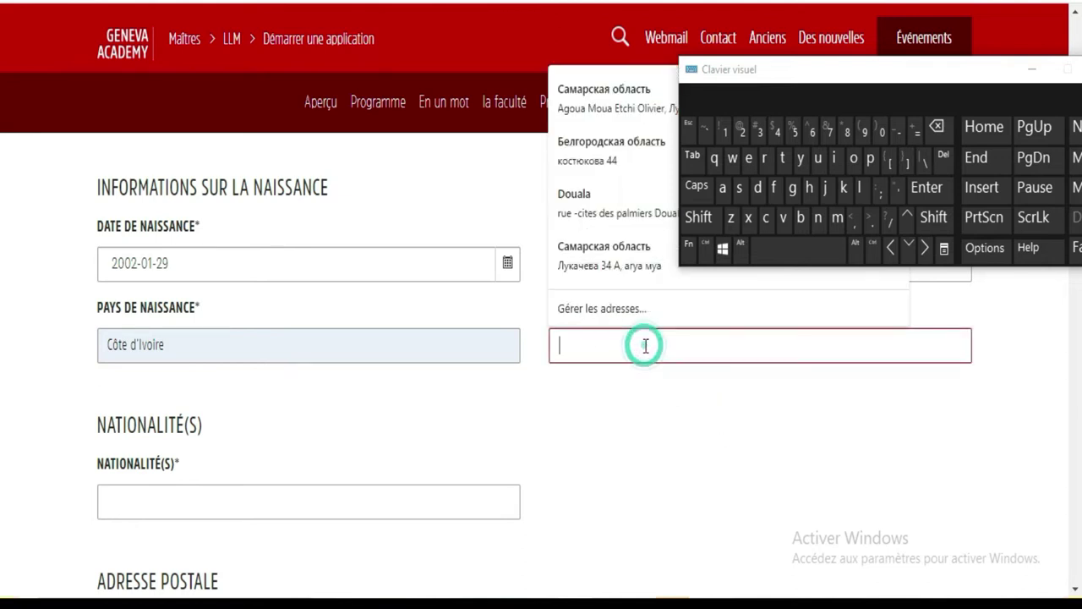
left_click(700, 217)
left_click(723, 188)
left_click(800, 217)
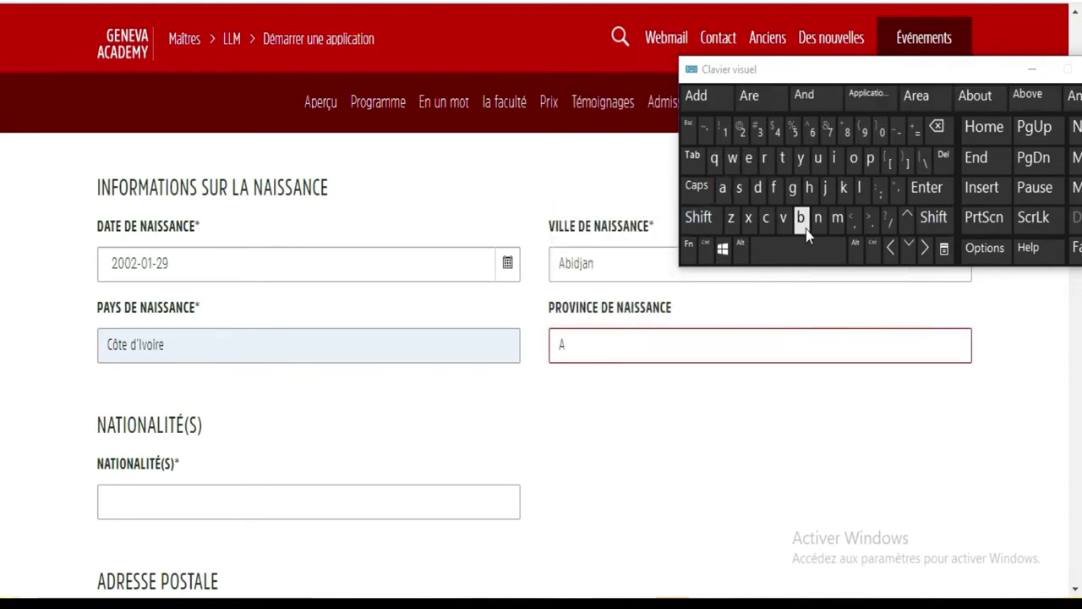
left_click(833, 158)
left_click(758, 187)
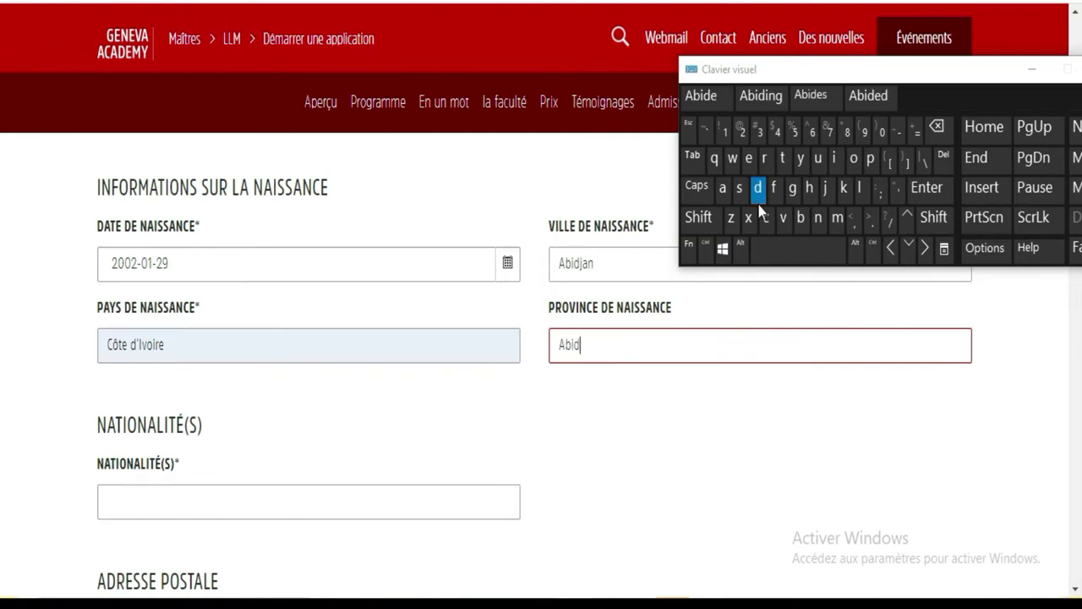
left_click(826, 188)
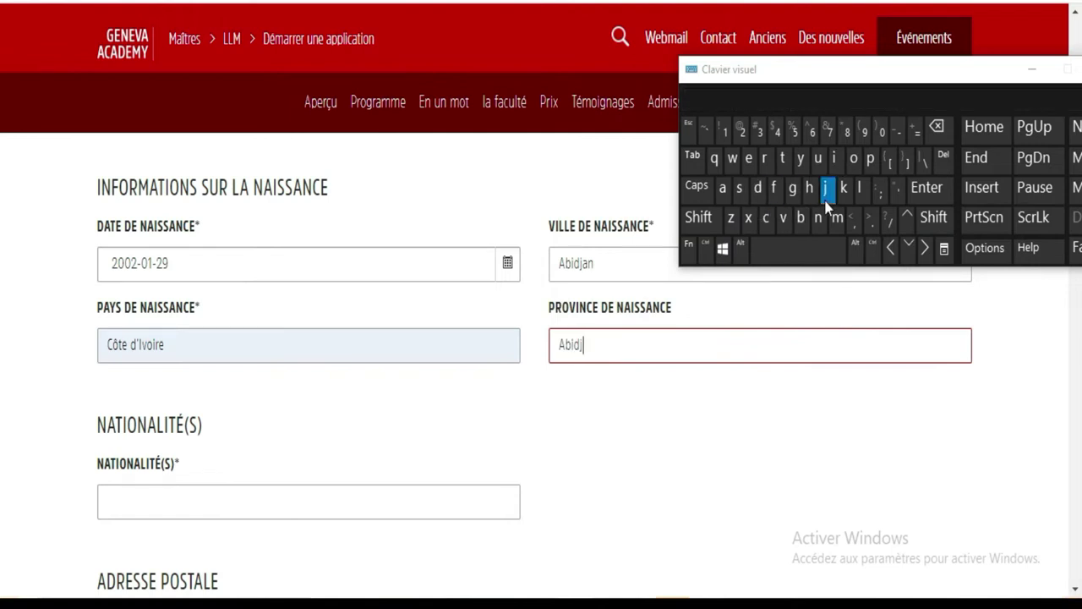
left_click(722, 188)
Step: Enter Ivoirienne as the applicant's nationality
scroll(259, 367, "up", 4)
scroll(259, 367, "down", 6)
scroll(258, 367, "down", 4)
scroll(259, 367, "up", 3)
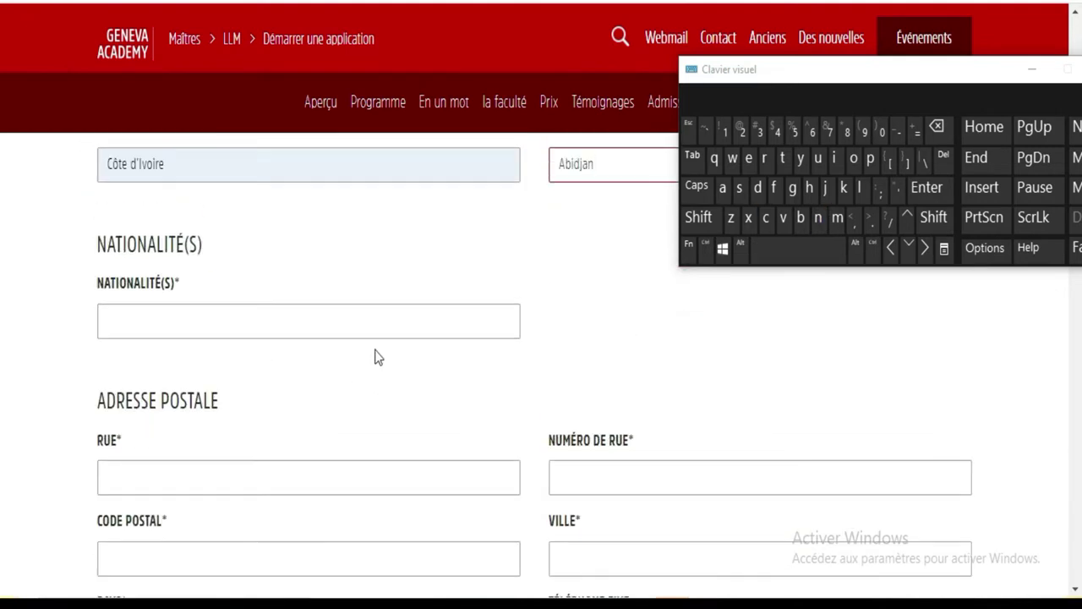
scroll(377, 349, "up", 2)
left_click(332, 504)
scroll(403, 326, "down", 3)
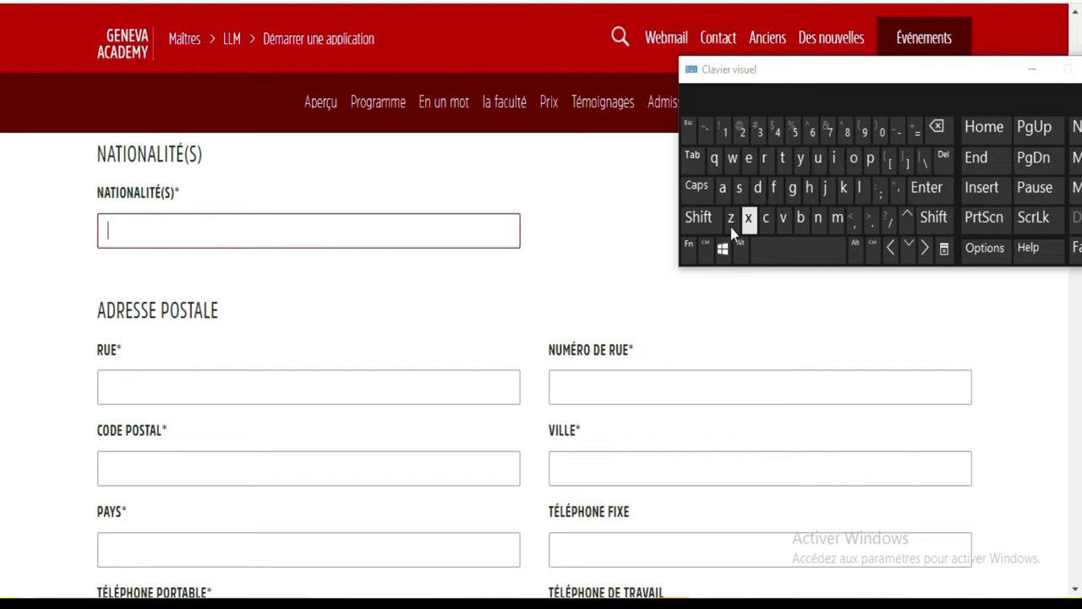
left_click(698, 218)
left_click(835, 157)
left_click(785, 217)
left_click(854, 158)
left_click(834, 158)
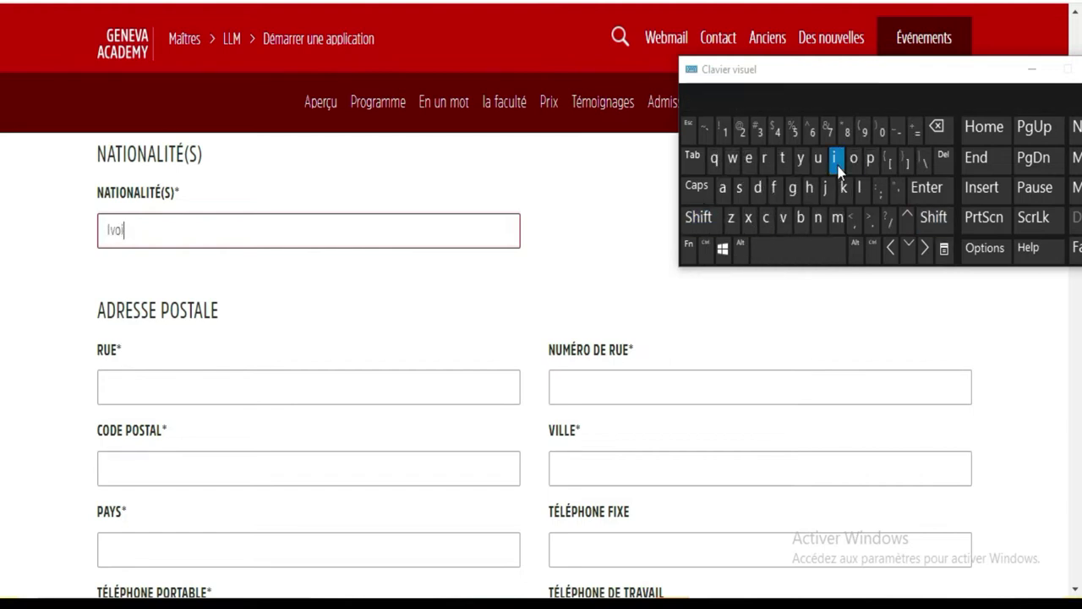
left_click(766, 159)
left_click(834, 158)
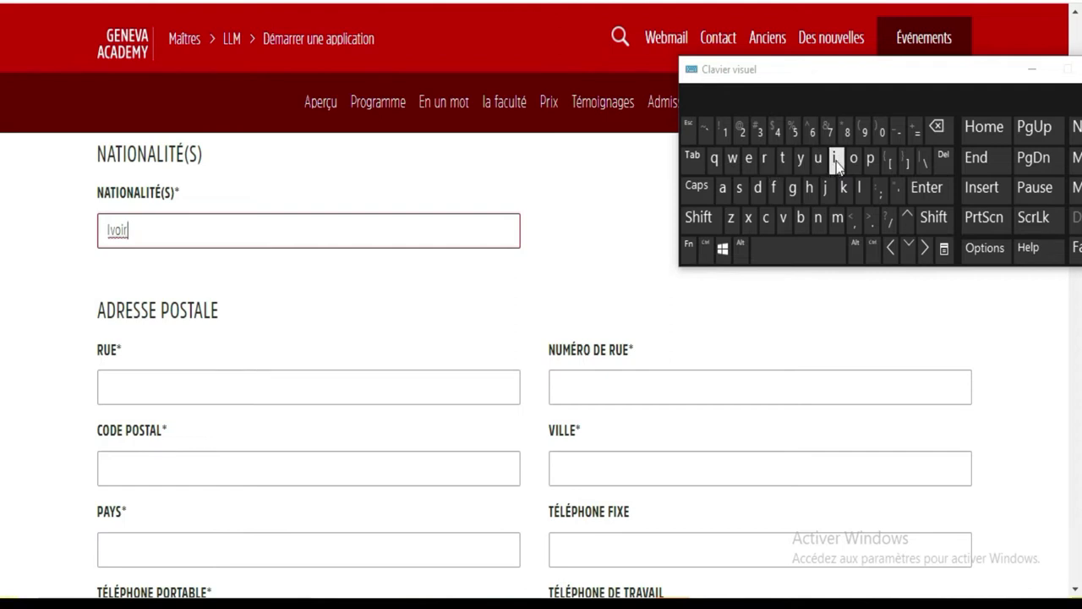
left_click(749, 159)
left_click(818, 218)
left_click(818, 217)
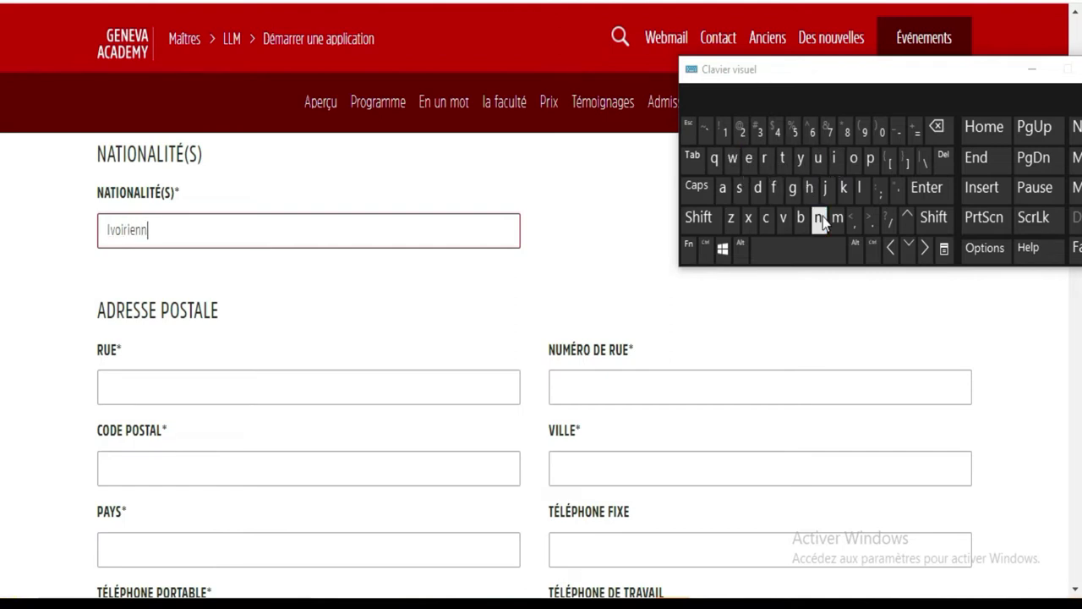
left_click(748, 159)
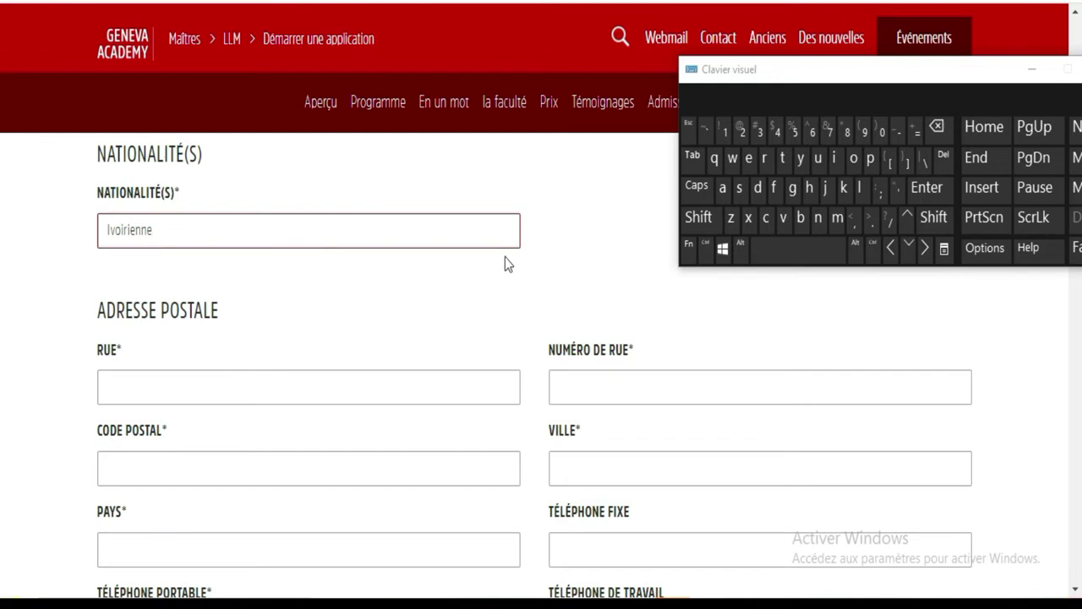
Step: Look over the rest of the profile form, from the postal address down to the education and financial information sections
scroll(505, 260, "down", 4)
scroll(505, 260, "up", 1)
scroll(504, 257, "up", 1)
scroll(505, 257, "down", 10)
scroll(504, 257, "down", 5)
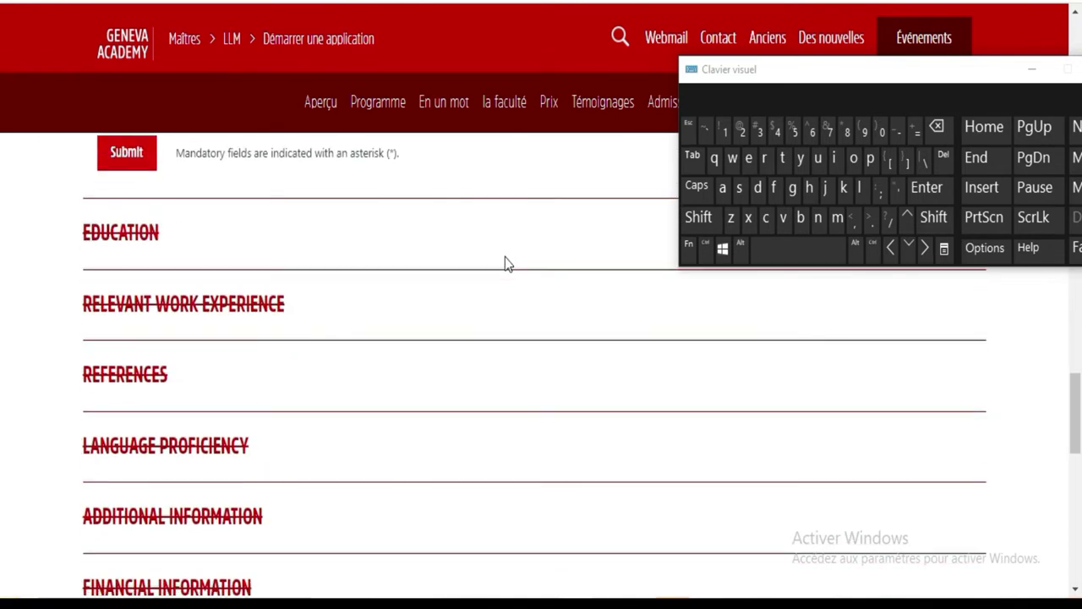
scroll(505, 258, "up", 3)
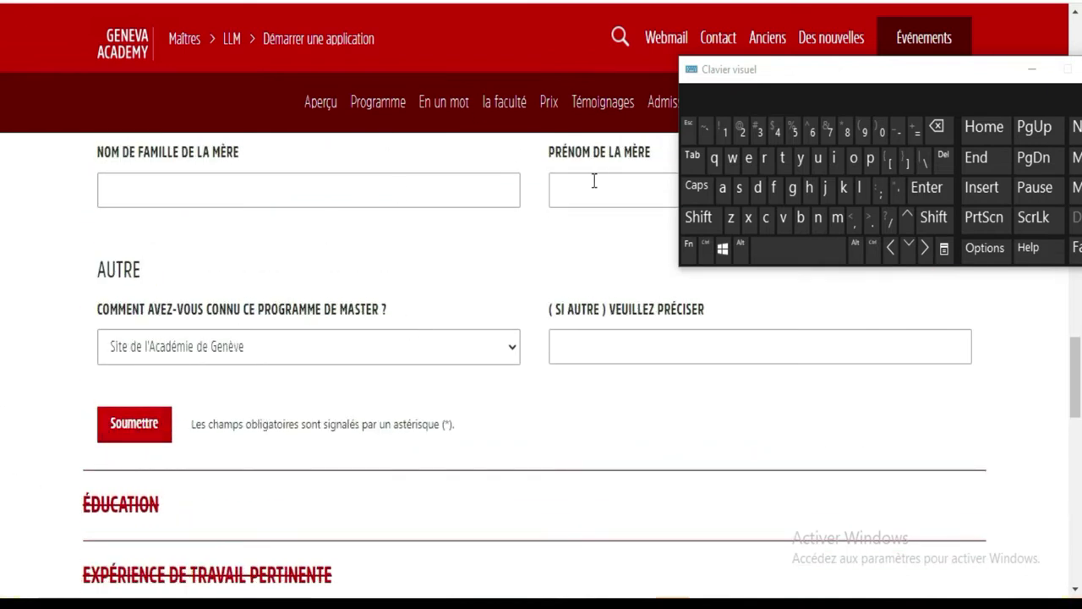
scroll(594, 180, "up", 15)
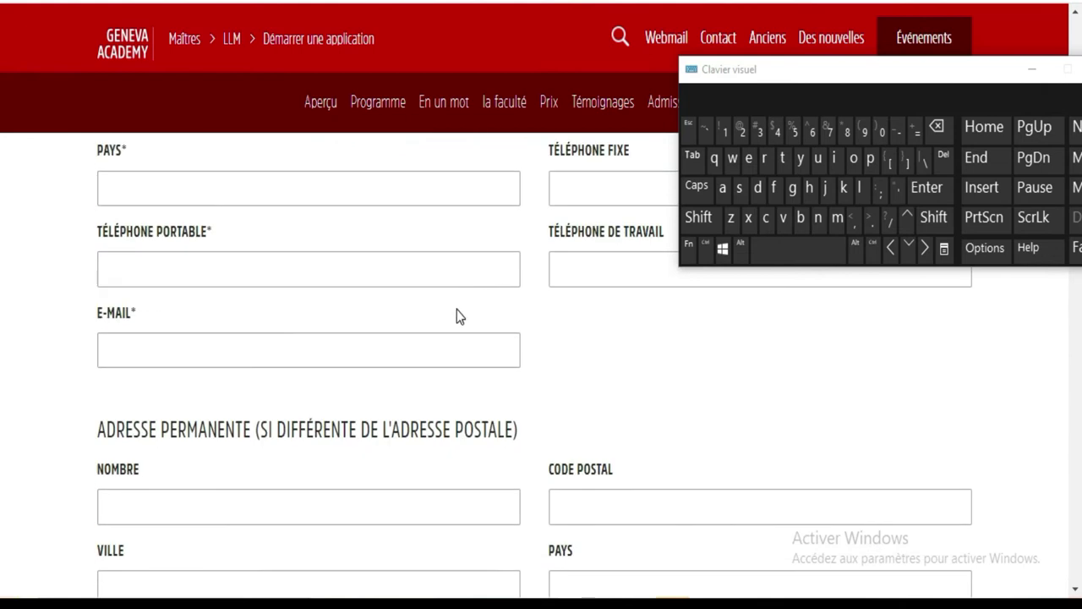
scroll(386, 362, "up", 5)
scroll(314, 374, "up", 1)
Step: Enter the applicant's street name in the postal address
scroll(338, 360, "down", 2)
left_click(368, 291)
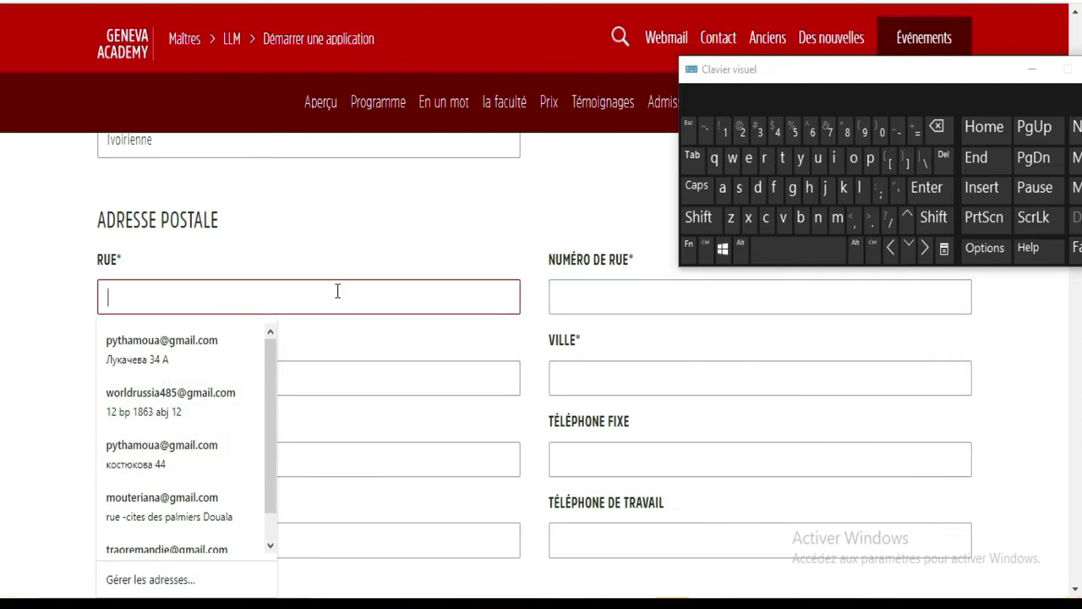
left_click(708, 216)
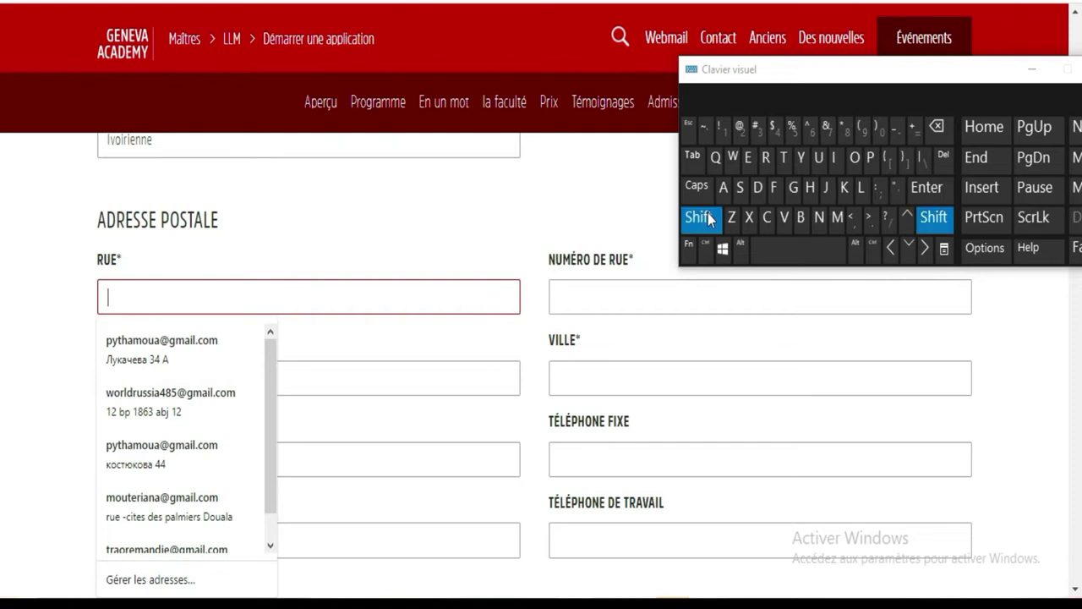
left_click(744, 188)
left_click(749, 159)
left_click(763, 159)
left_click(792, 188)
left_click(748, 159)
left_click(739, 188)
left_click(778, 252)
mouse_move(1046, 486)
left_click(1048, 515)
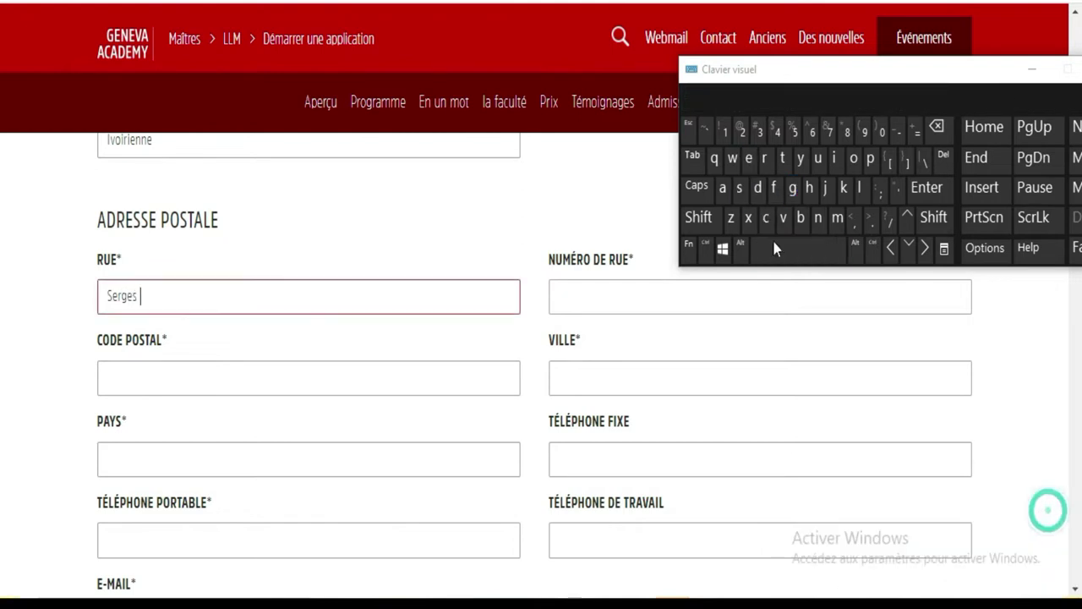
left_click(845, 188)
left_click(721, 187)
double_click(737, 188)
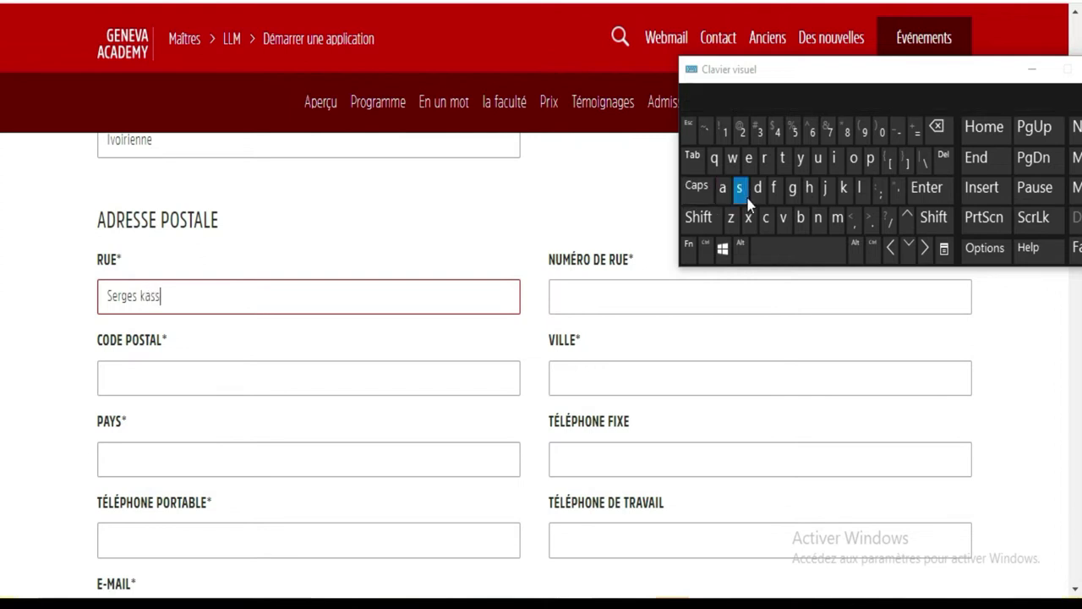
left_click(799, 158)
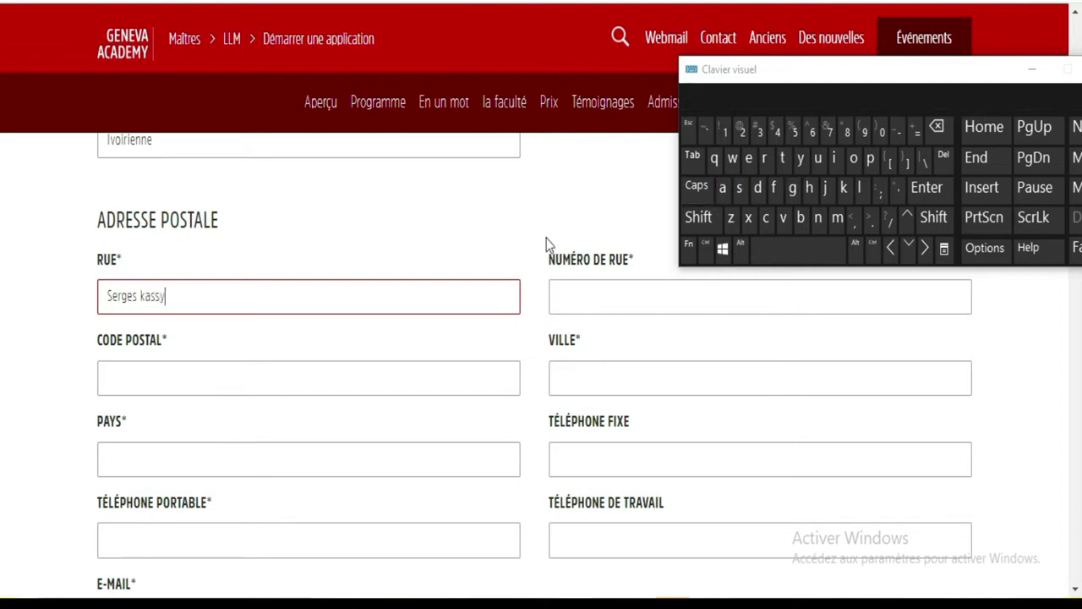
Step: Fill in the street number and the postal code of the applicant's postal address
left_click(570, 291)
left_click(725, 131)
left_click(740, 131)
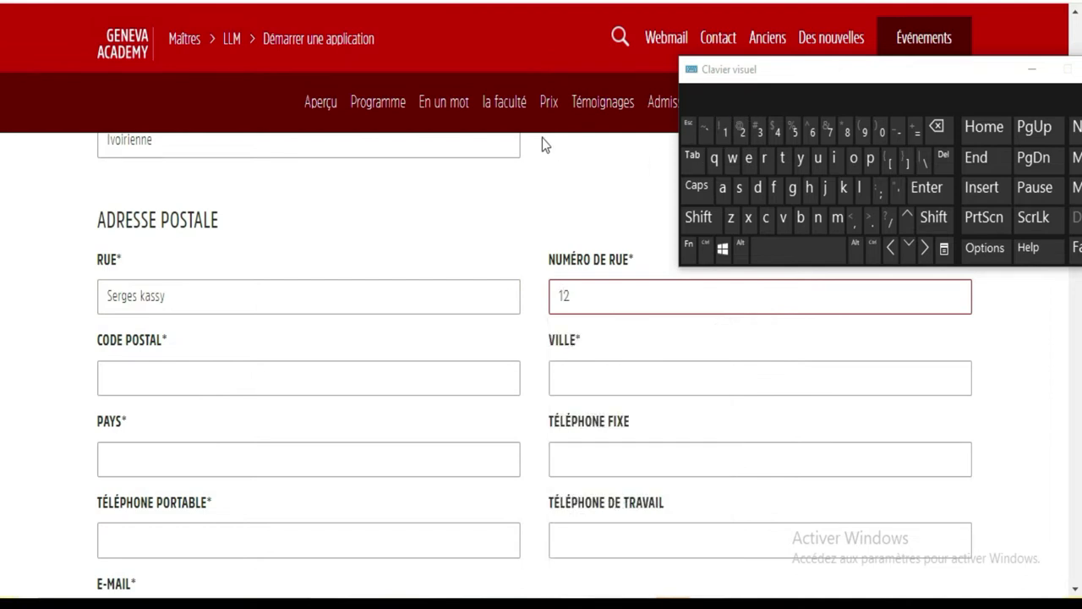
left_click(153, 365)
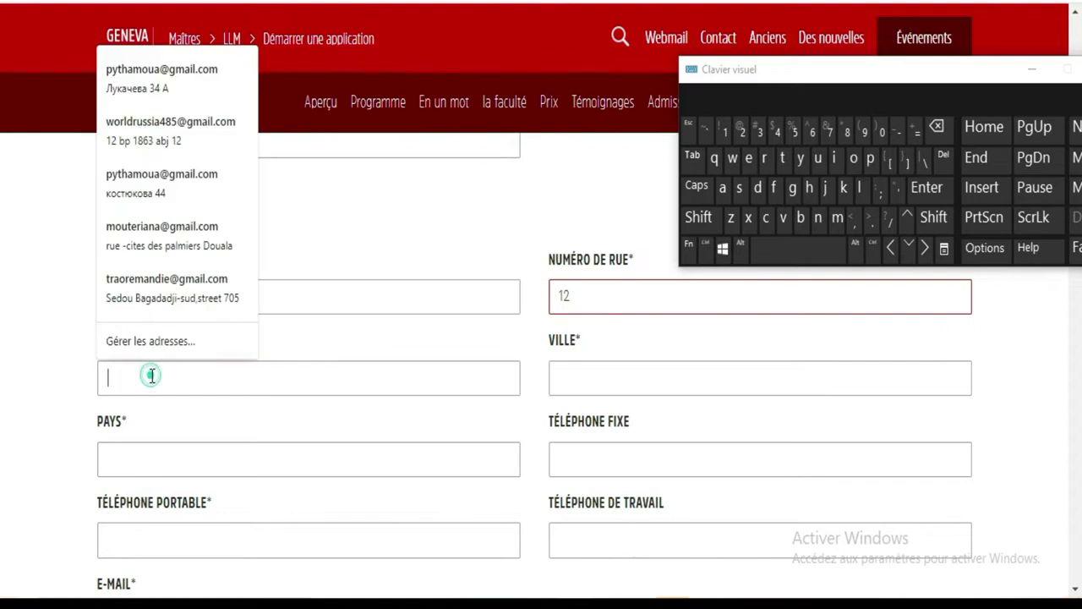
left_click(732, 138)
left_click(847, 137)
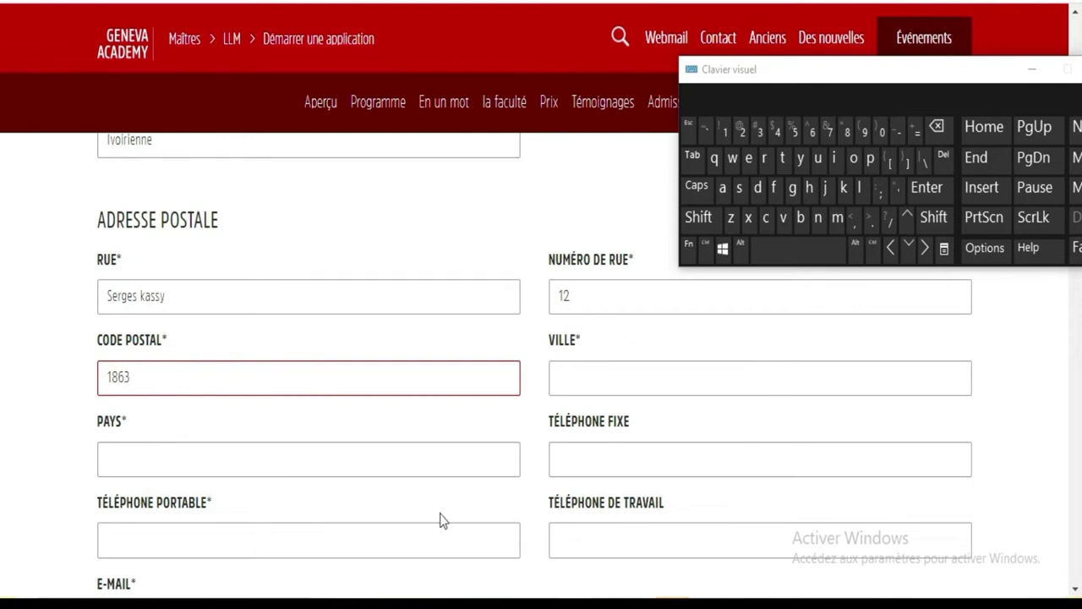
Step: Enter Abidjan as the city of the postal address
left_click(560, 377)
left_click(697, 221)
left_click(724, 188)
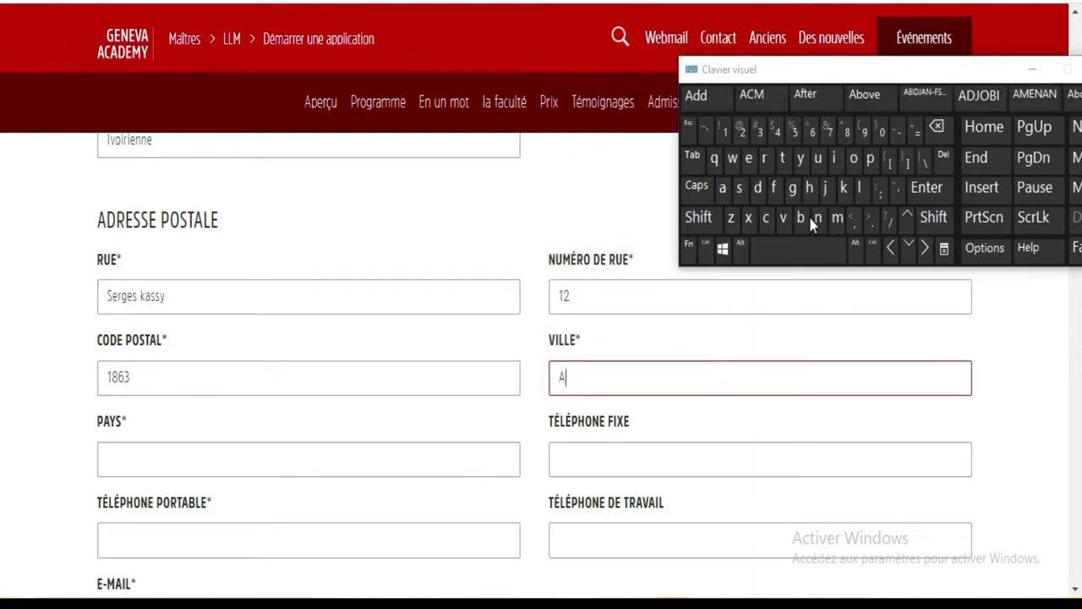
left_click(801, 219)
left_click(833, 159)
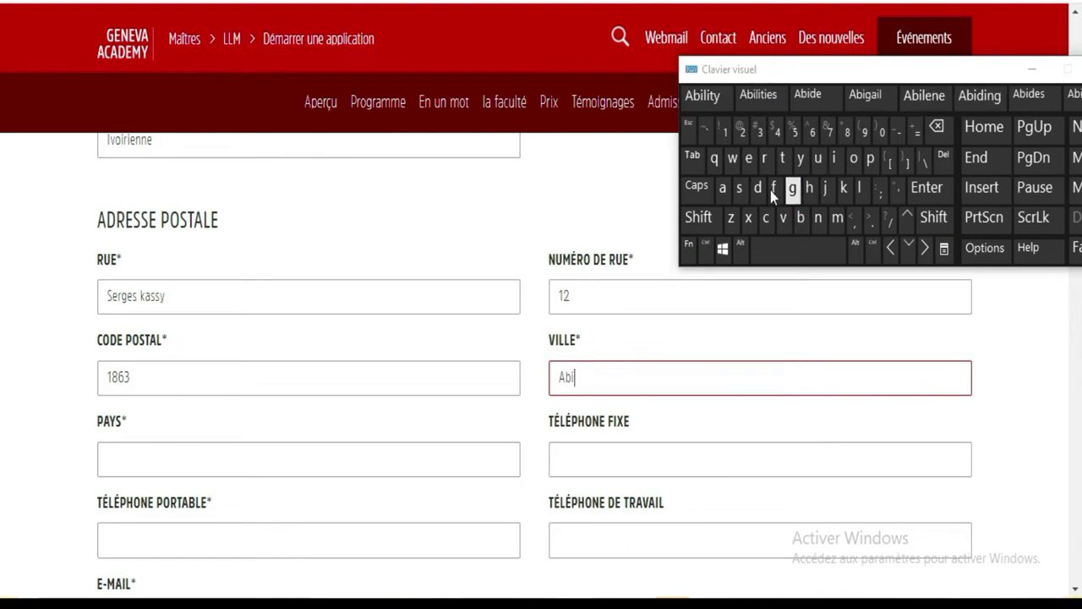
left_click(757, 188)
left_click(825, 187)
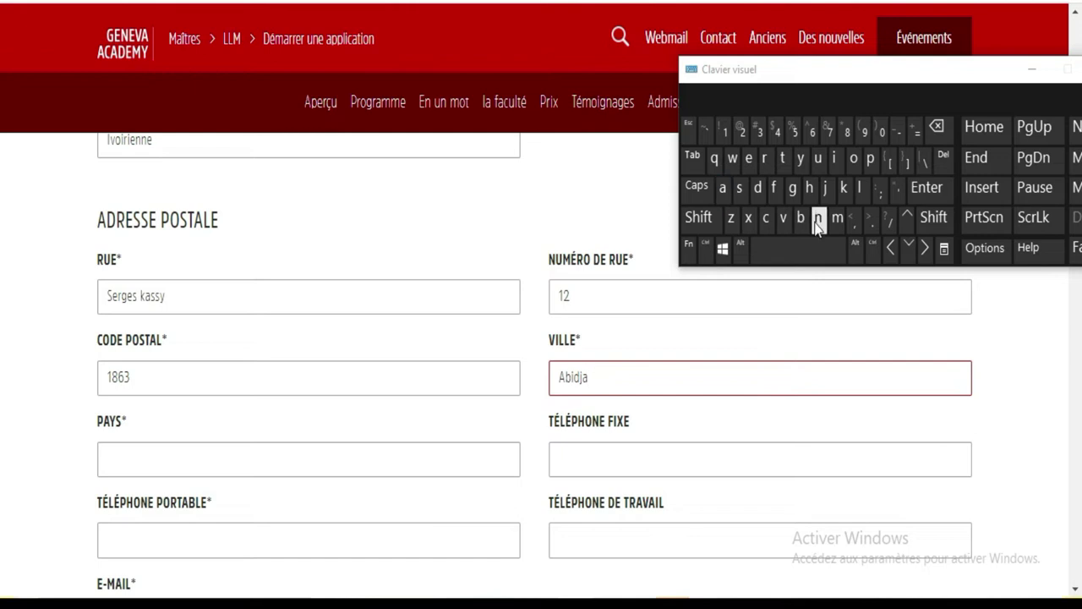
Step: Set the postal address country to Côte d'Ivoire using the matching autofill suggestion
left_click(332, 452)
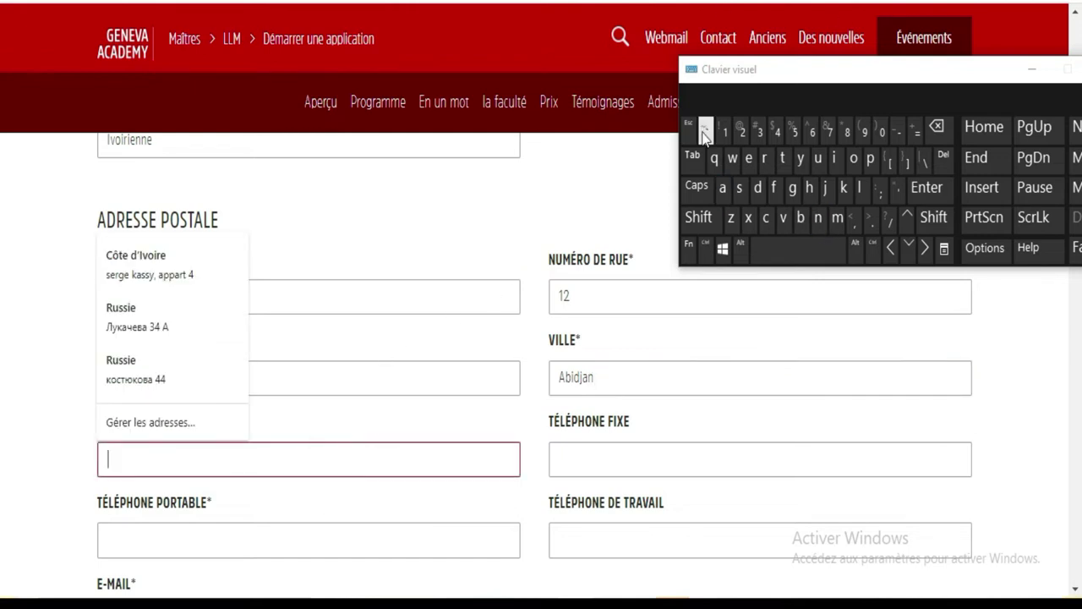
left_click(709, 217)
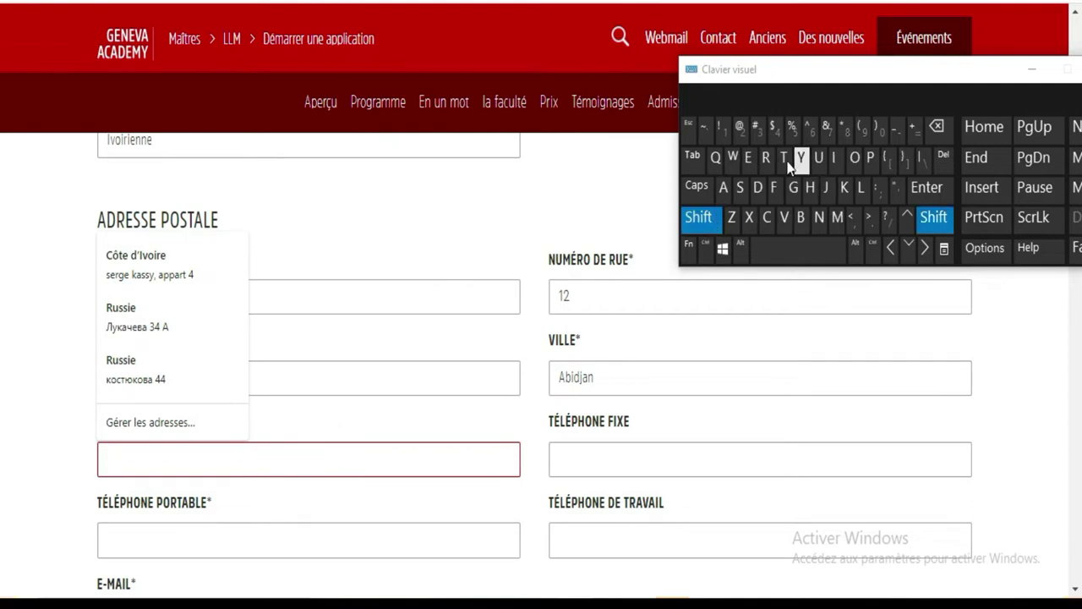
left_click(766, 217)
left_click(854, 160)
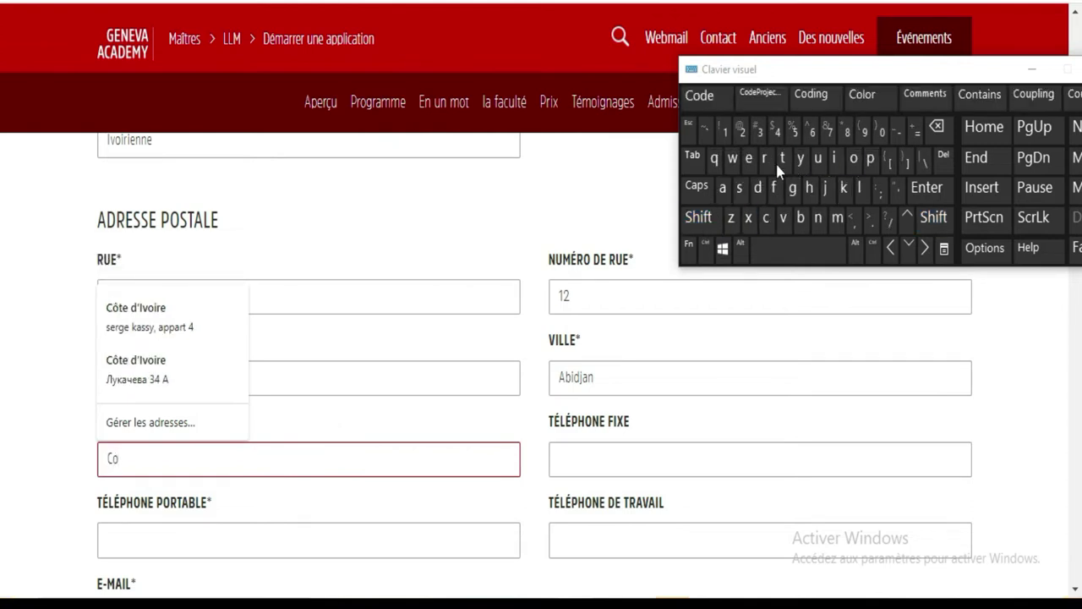
left_click(776, 159)
left_click(751, 161)
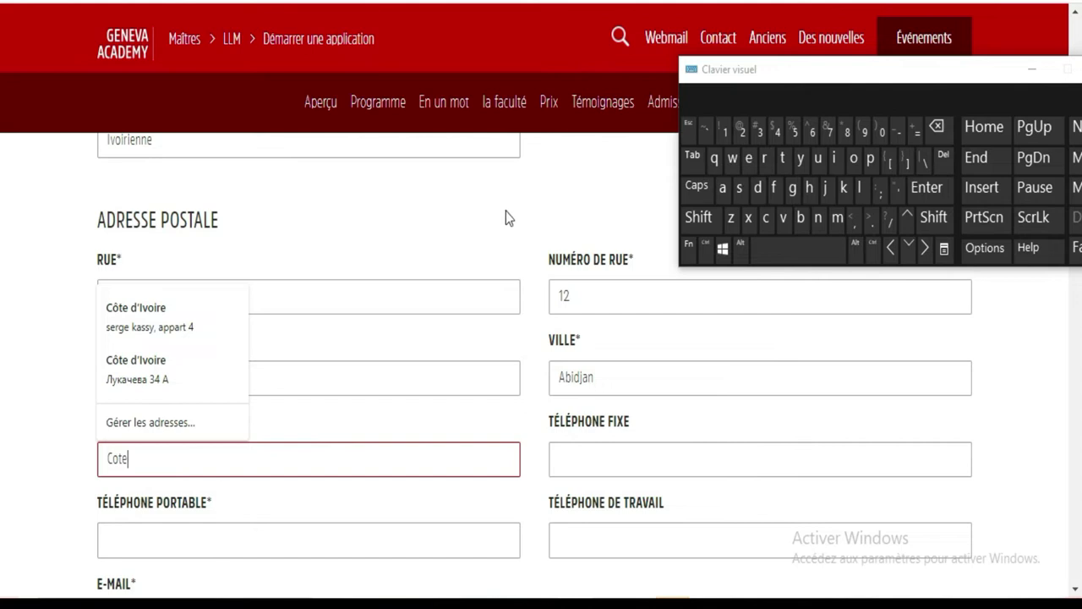
left_click(171, 332)
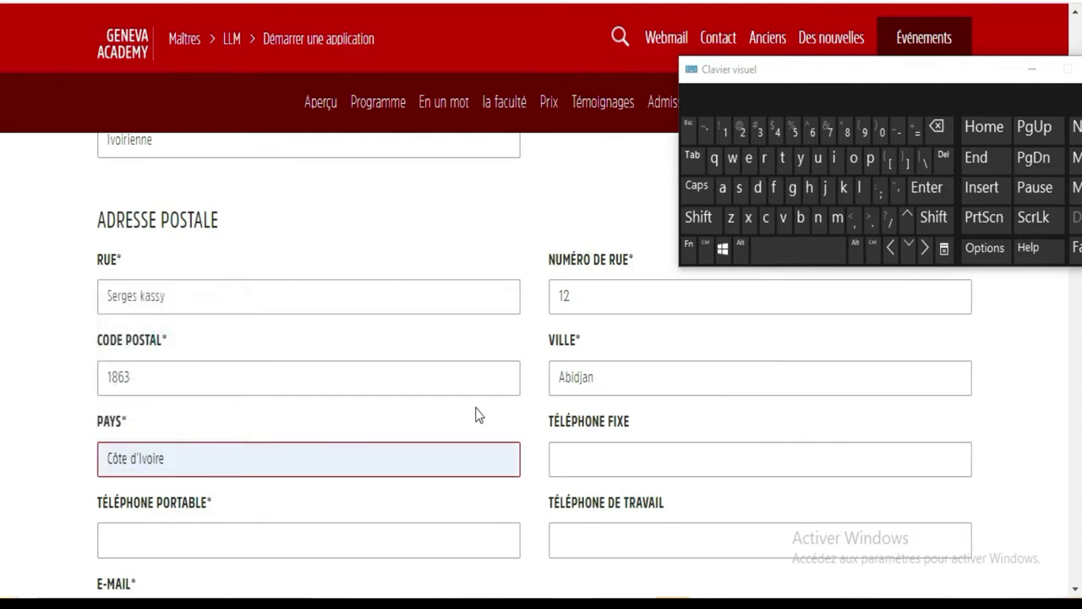
Step: Fill in the applicant's mobile phone number, including the country code, in the postal address section
scroll(476, 414, "down", 2)
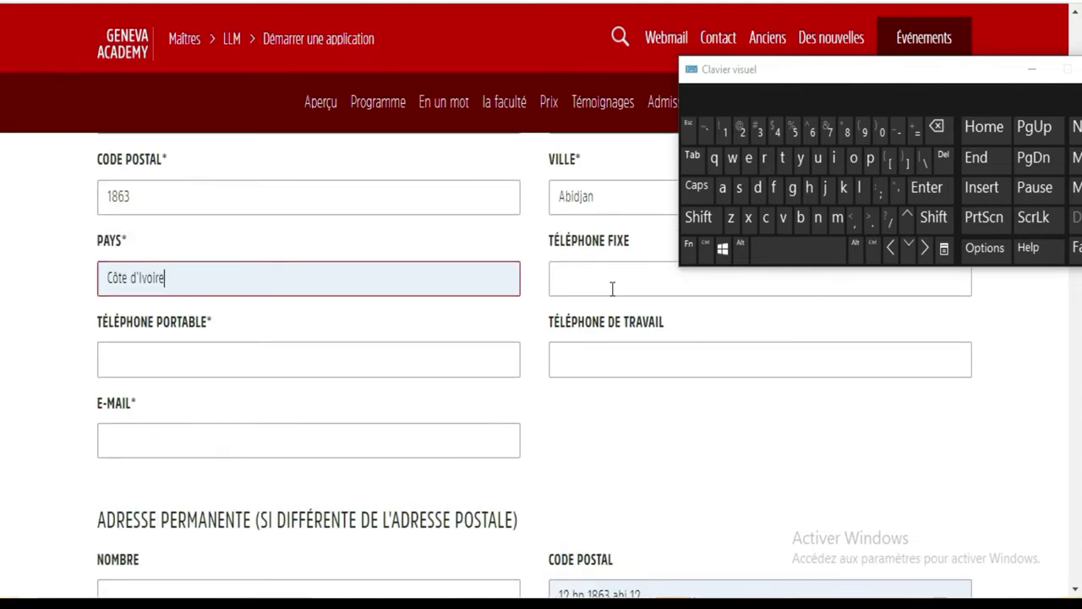
scroll(612, 288, "up", 1)
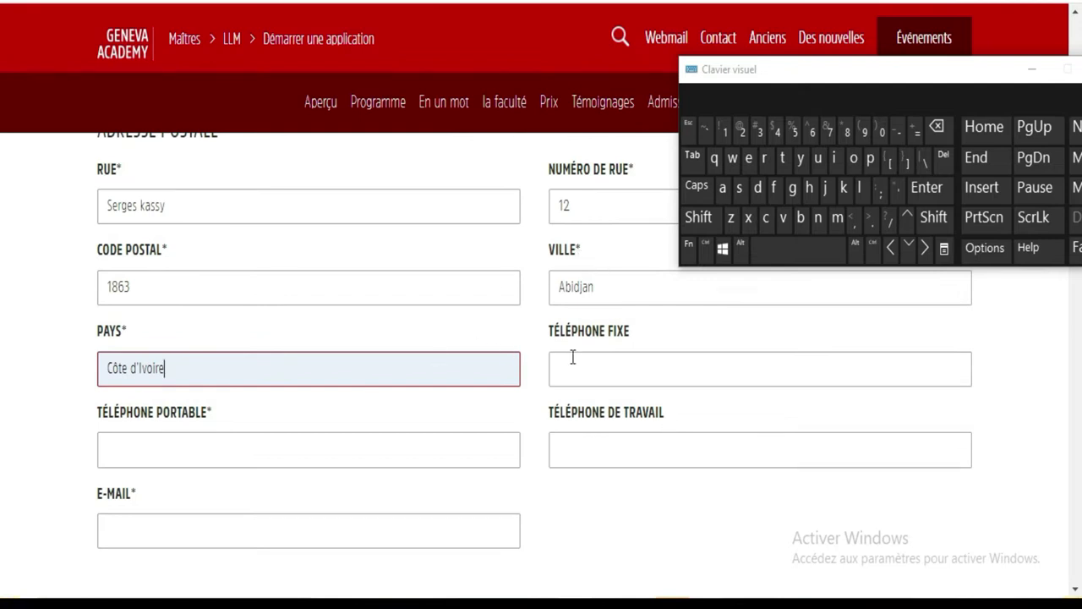
left_click(360, 449)
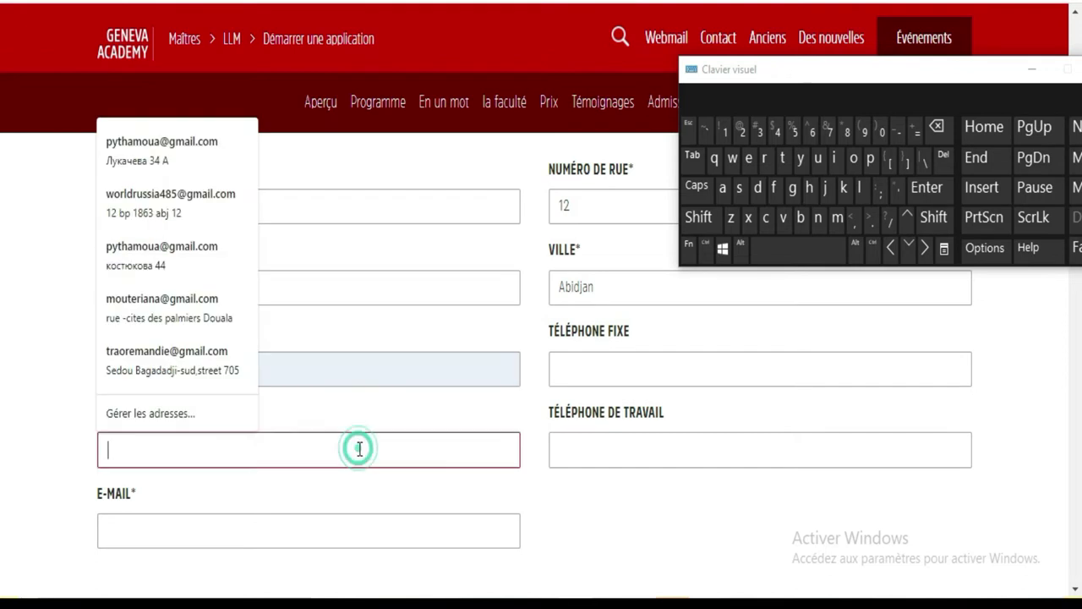
left_click(882, 131)
left_click(882, 131)
left_click(742, 132)
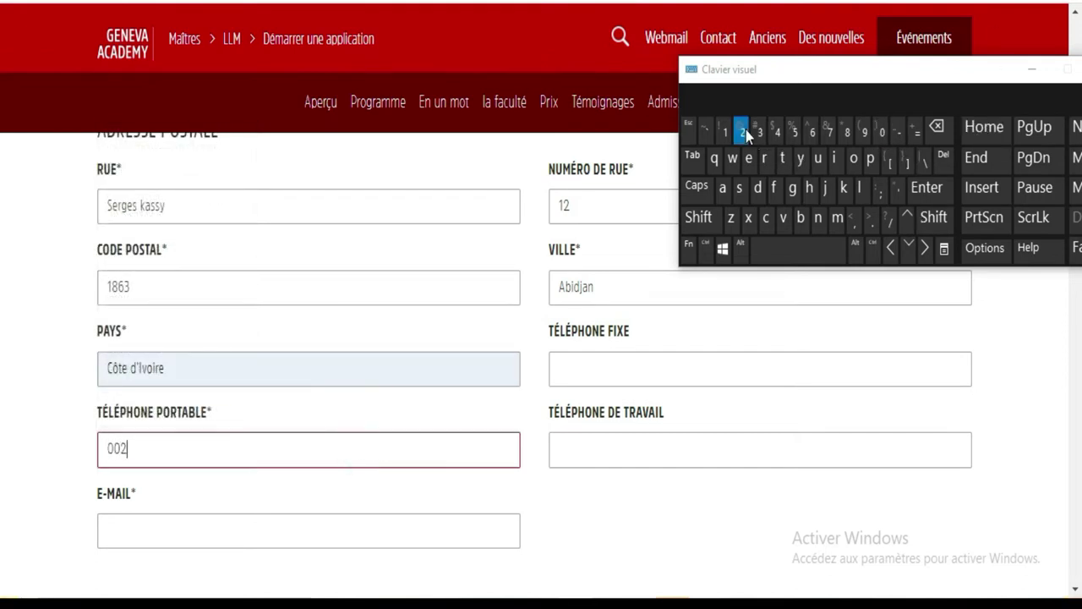
left_click(796, 130)
left_click(881, 131)
left_click(830, 131)
left_click(795, 131)
left_click(864, 131)
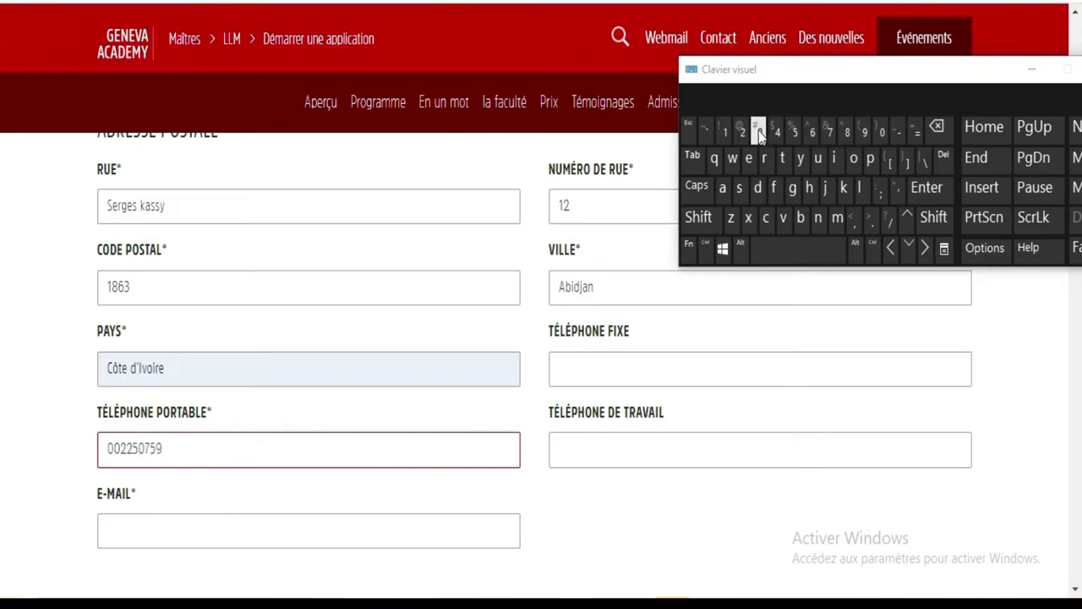
left_click(725, 132)
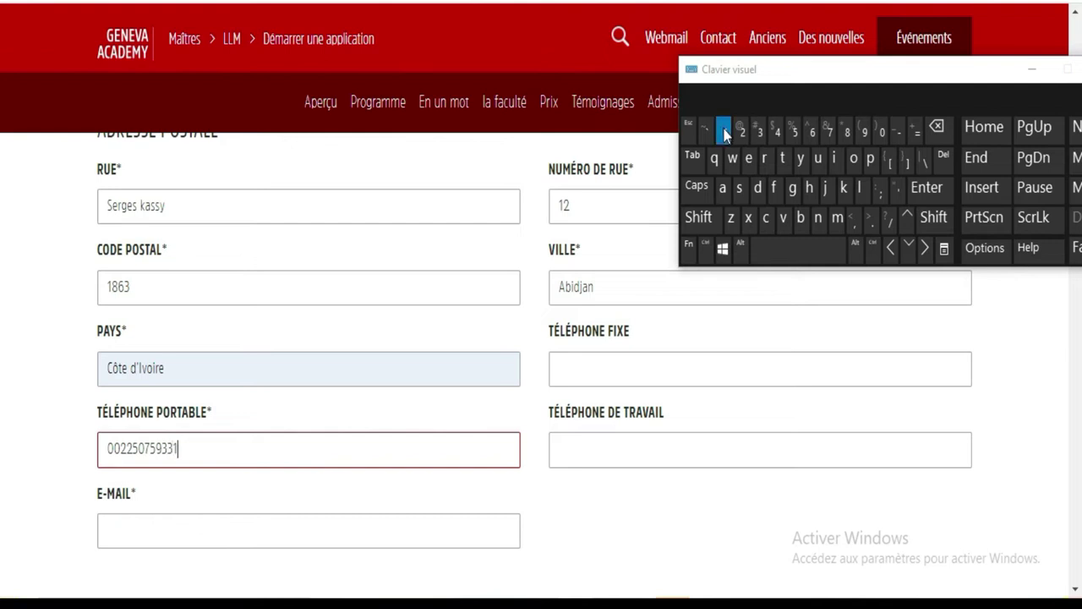
left_click(780, 132)
left_click(780, 132)
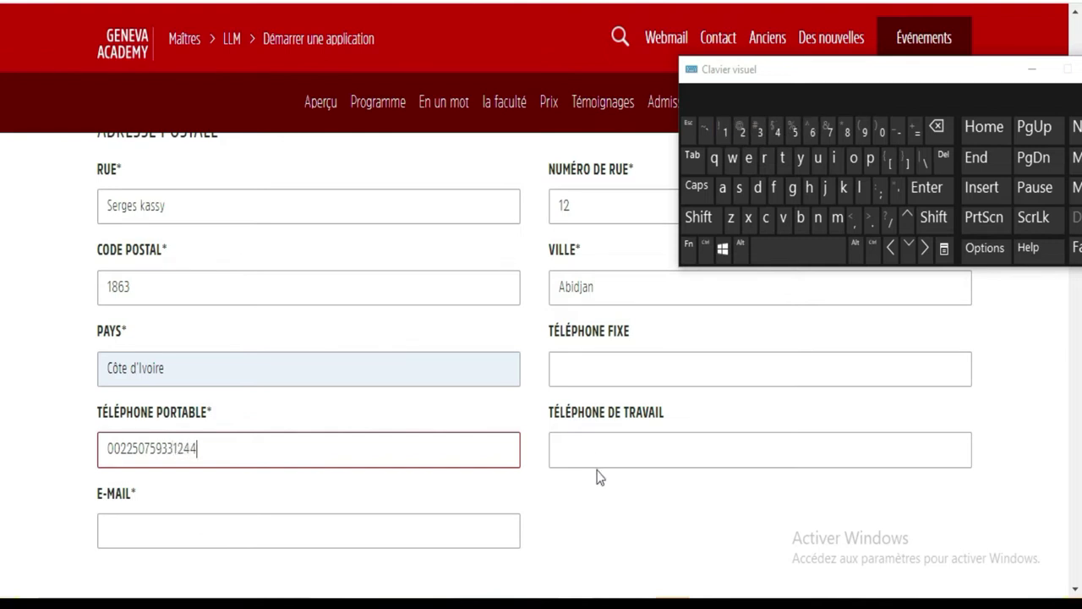
Step: Enter the applicant's e-mail address in the postal address section
left_click(107, 533)
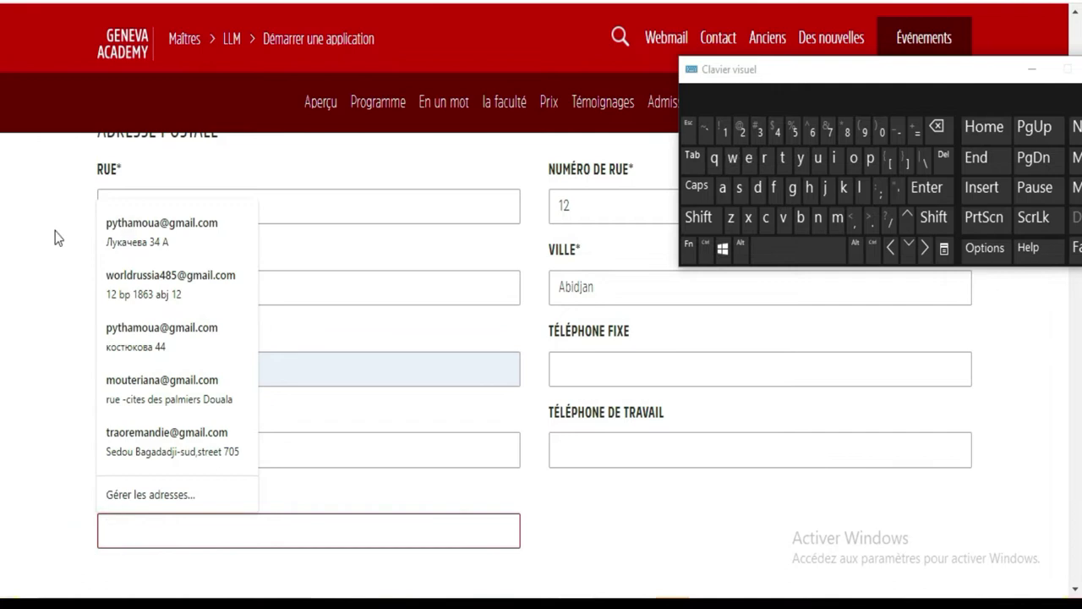
left_click(837, 217)
left_click(854, 159)
left_click(818, 217)
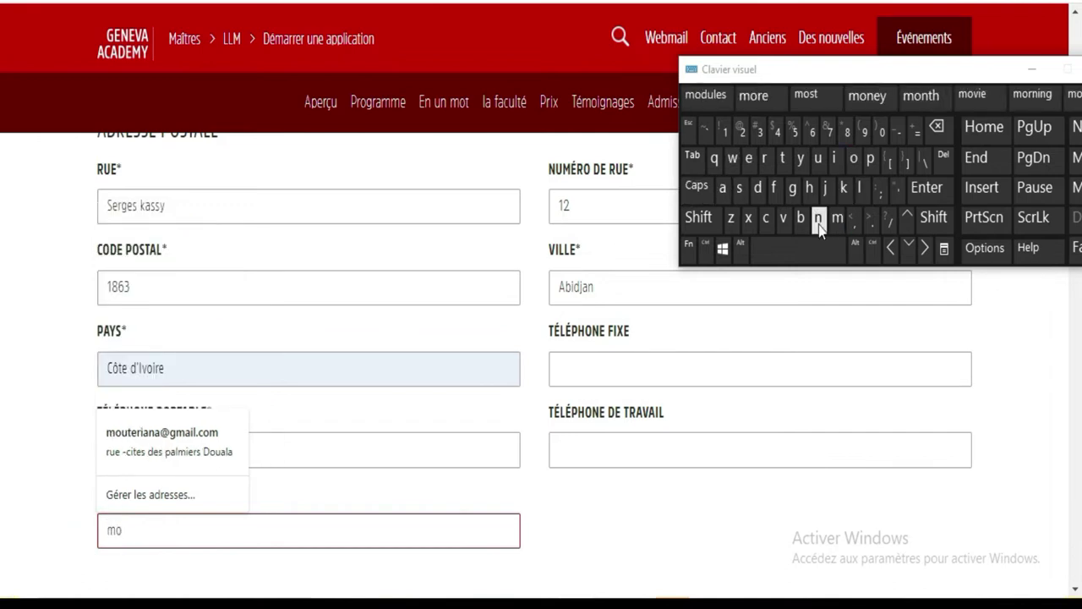
left_click(756, 188)
left_click(749, 158)
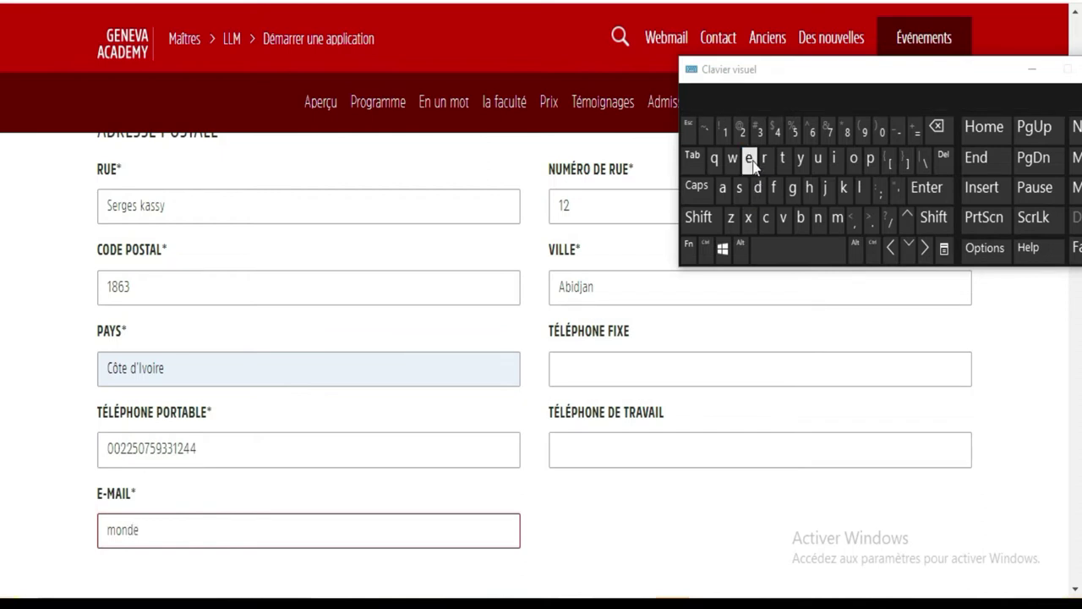
left_click(801, 217)
left_click(856, 159)
left_click(820, 161)
left_click(765, 159)
left_click(739, 189)
left_click(698, 218)
left_click(740, 127)
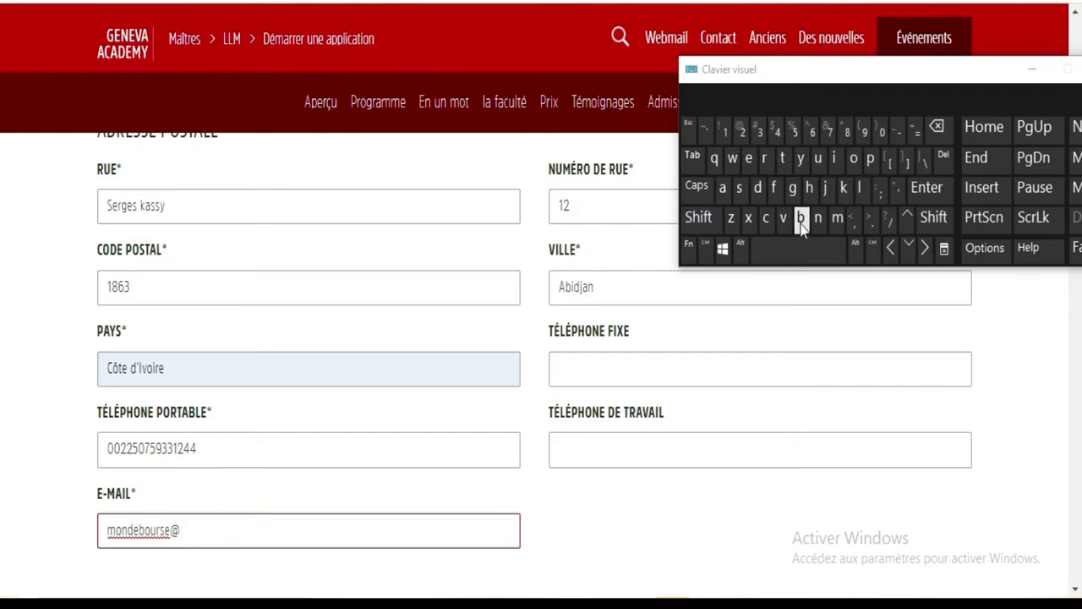
left_click(792, 187)
left_click(837, 217)
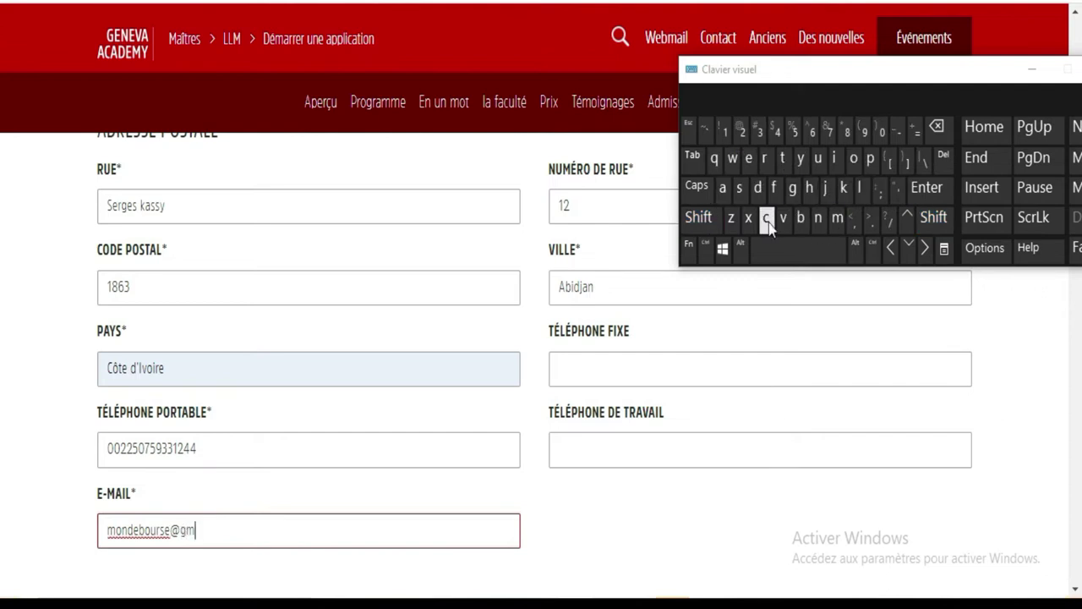
left_click(723, 187)
left_click(833, 158)
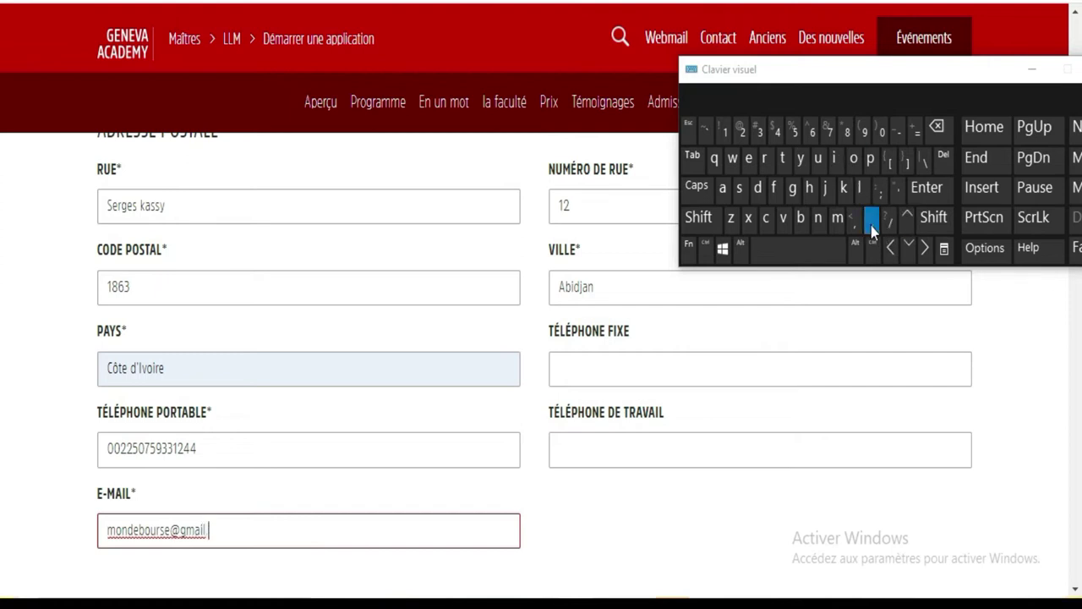
left_click(766, 218)
left_click(853, 158)
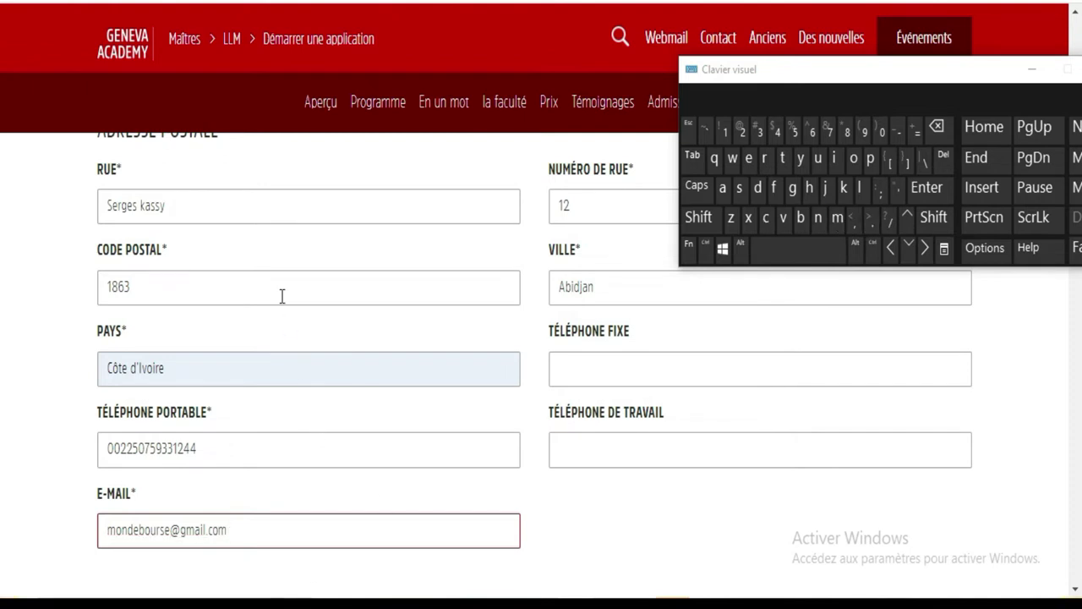
Step: Set the country beside the city in the permanent address to Côte d'Ivoire using the autofill suggestion
scroll(281, 280, "down", 4)
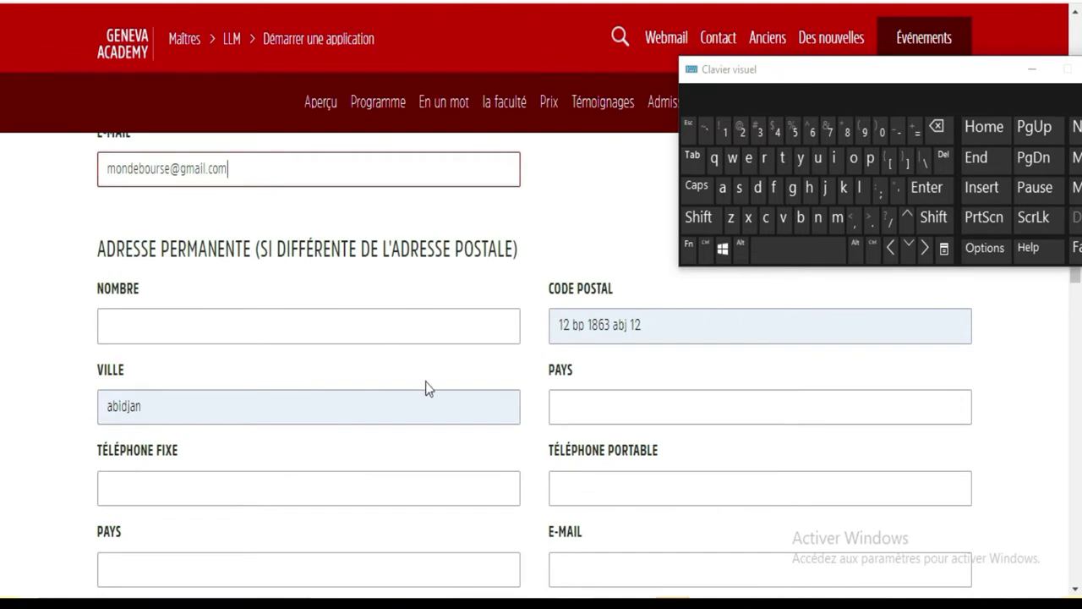
left_click(588, 414)
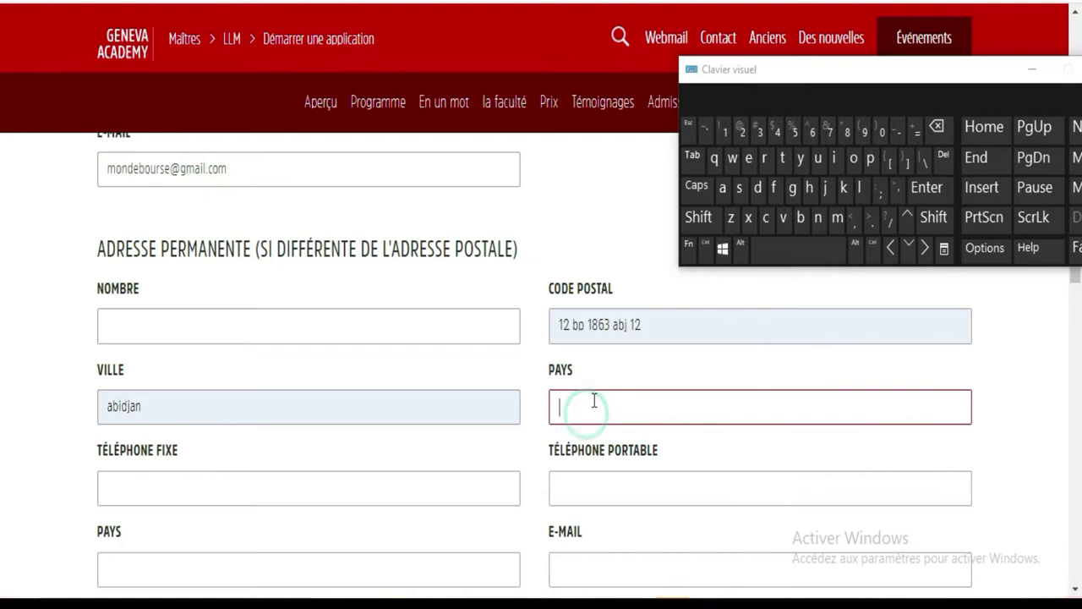
left_click(703, 220)
left_click(766, 218)
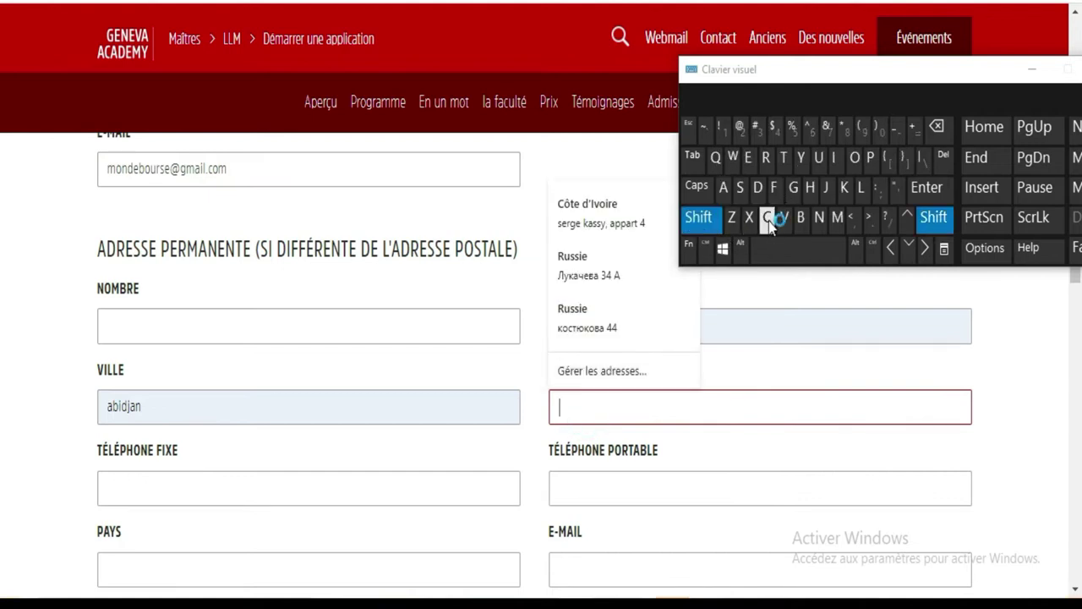
left_click(852, 159)
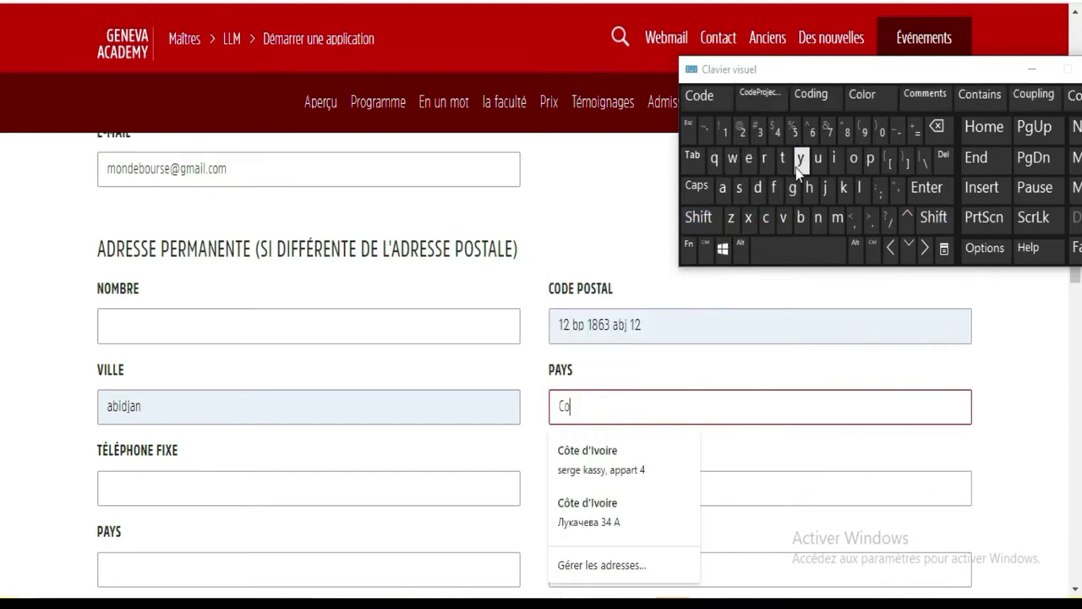
left_click(635, 457)
Step: Fill the permanent address's second country field, below the landline phone, with the suggested Côte d'Ivoire
scroll(331, 322, "down", 2)
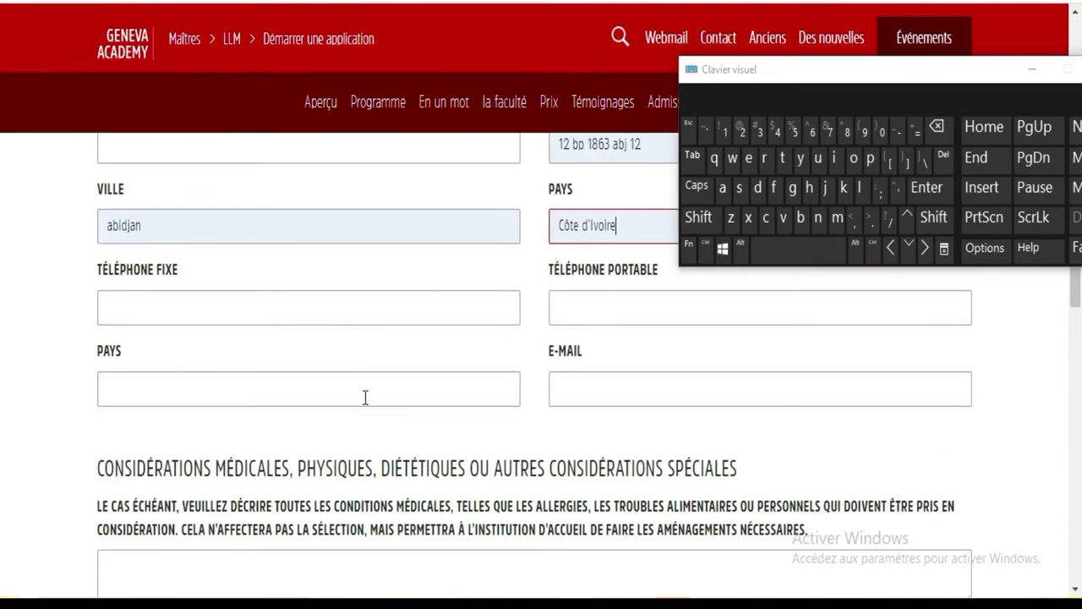
scroll(364, 364, "down", 3)
scroll(270, 253, "up", 4)
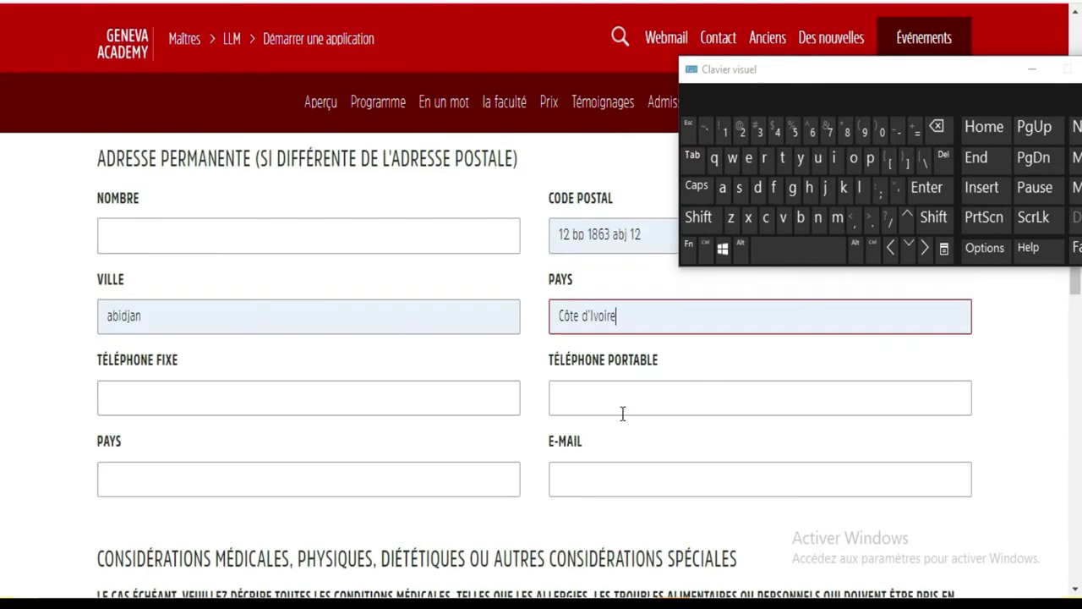
left_click(225, 479)
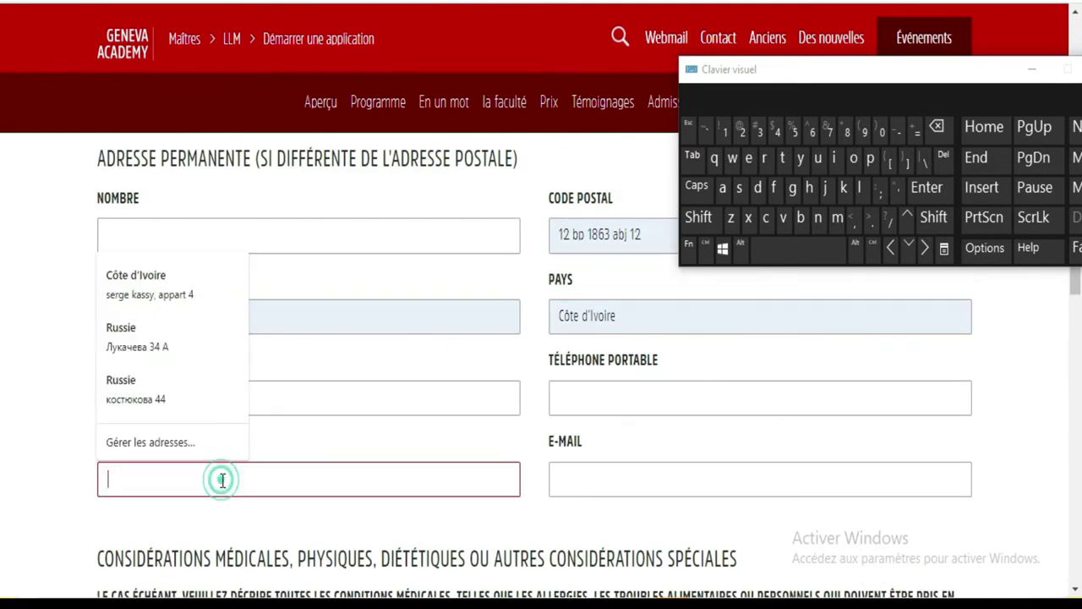
left_click(162, 293)
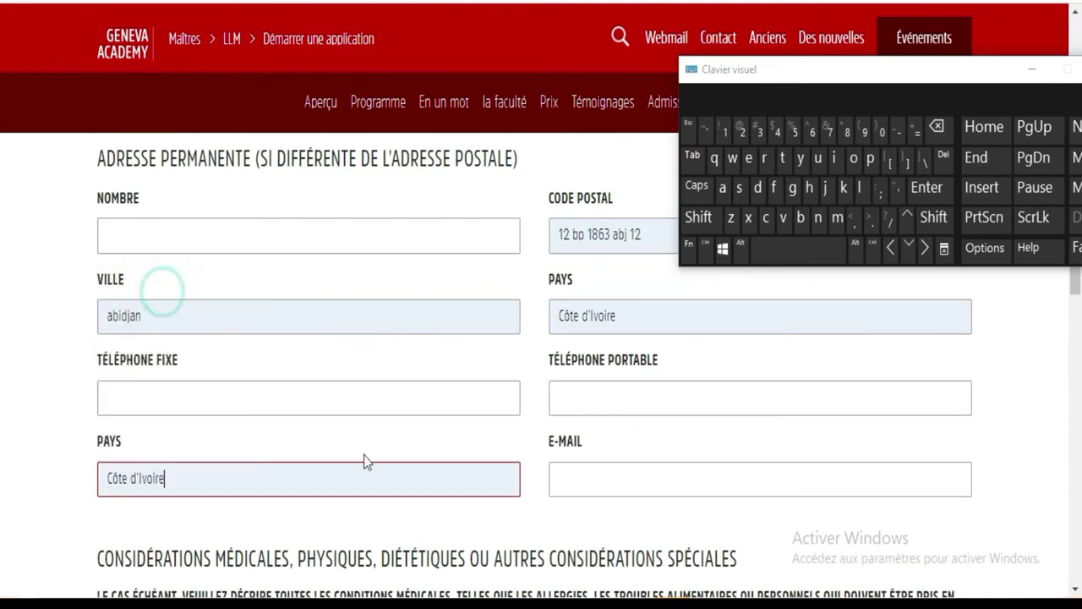
Step: Enter the applicant's e-mail address in the permanent address section
left_click(658, 491)
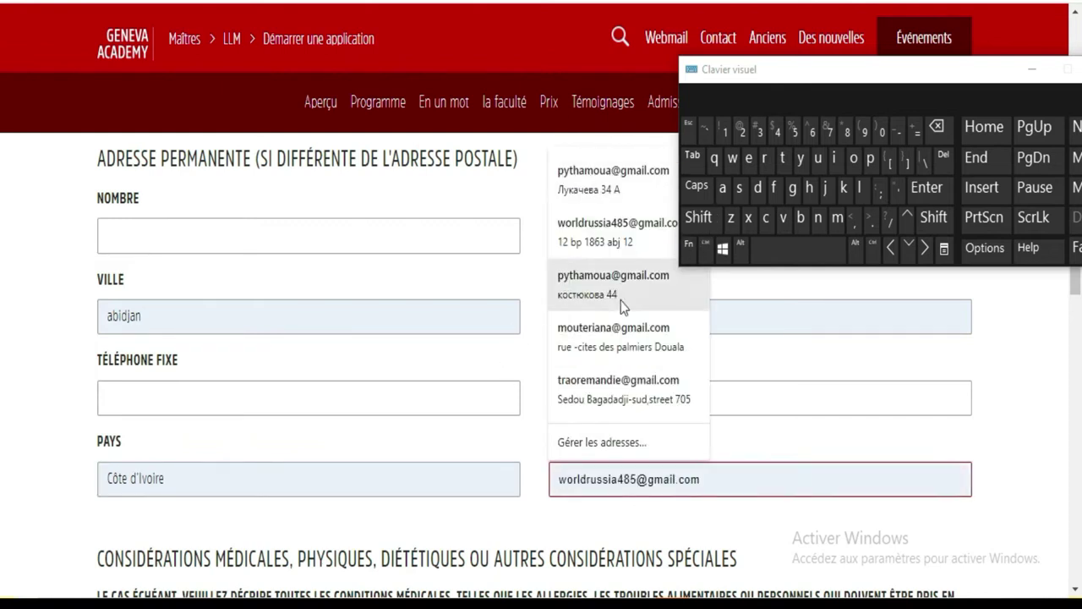
left_click(841, 232)
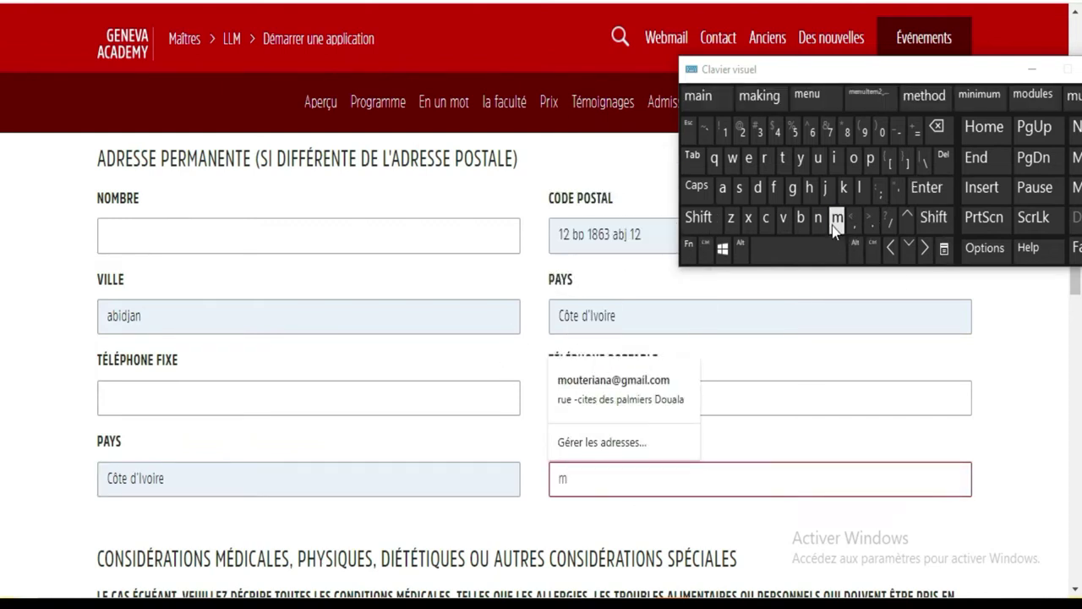
left_click(855, 163)
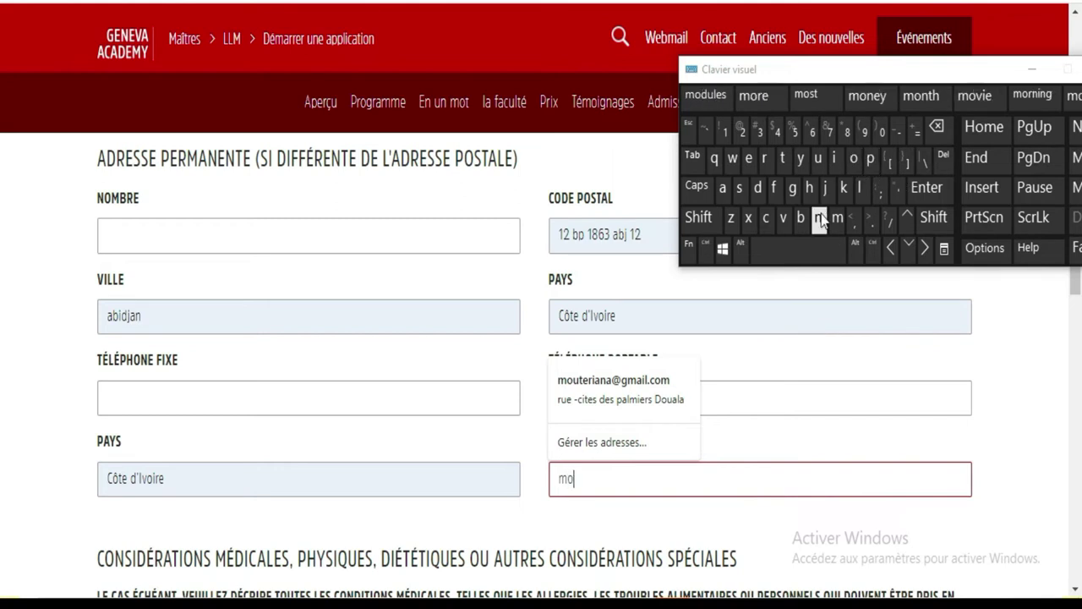
left_click(817, 218)
left_click(759, 190)
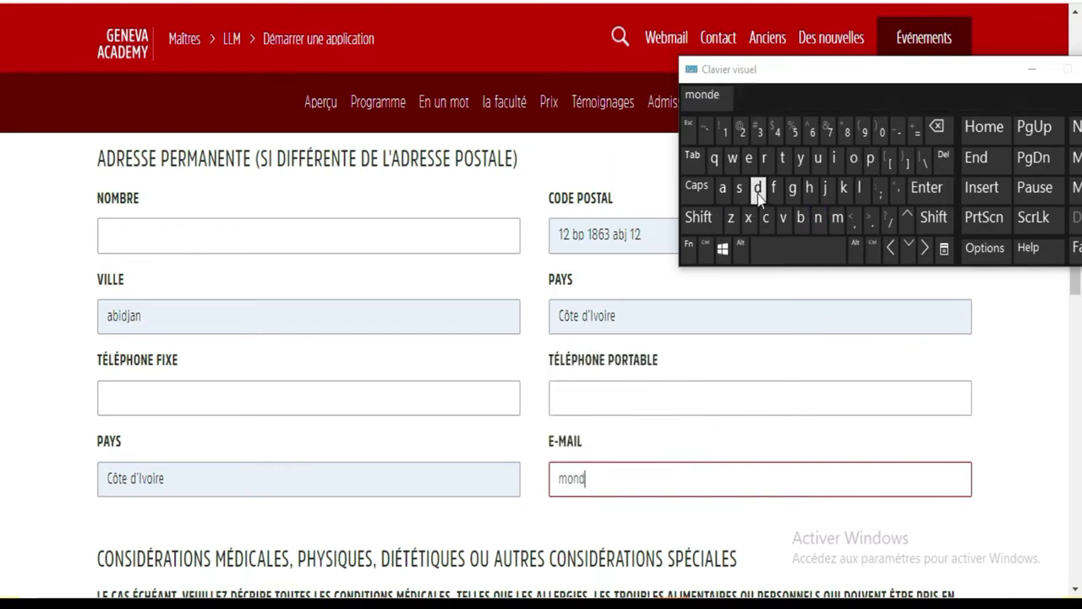
left_click(748, 158)
left_click(827, 258)
left_click(801, 218)
left_click(854, 158)
left_click(817, 158)
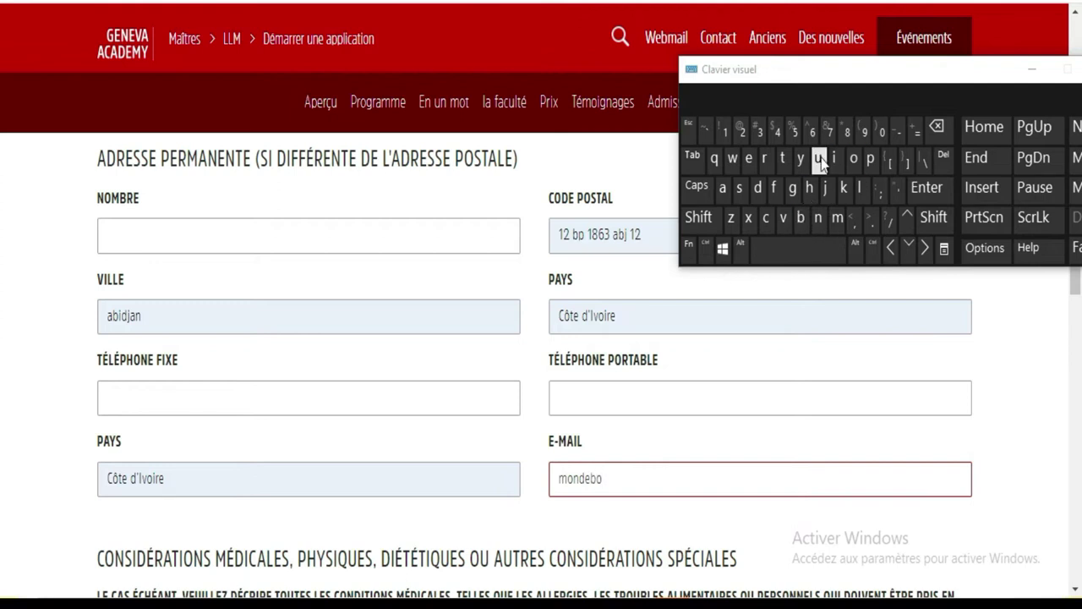
left_click(764, 158)
left_click(743, 188)
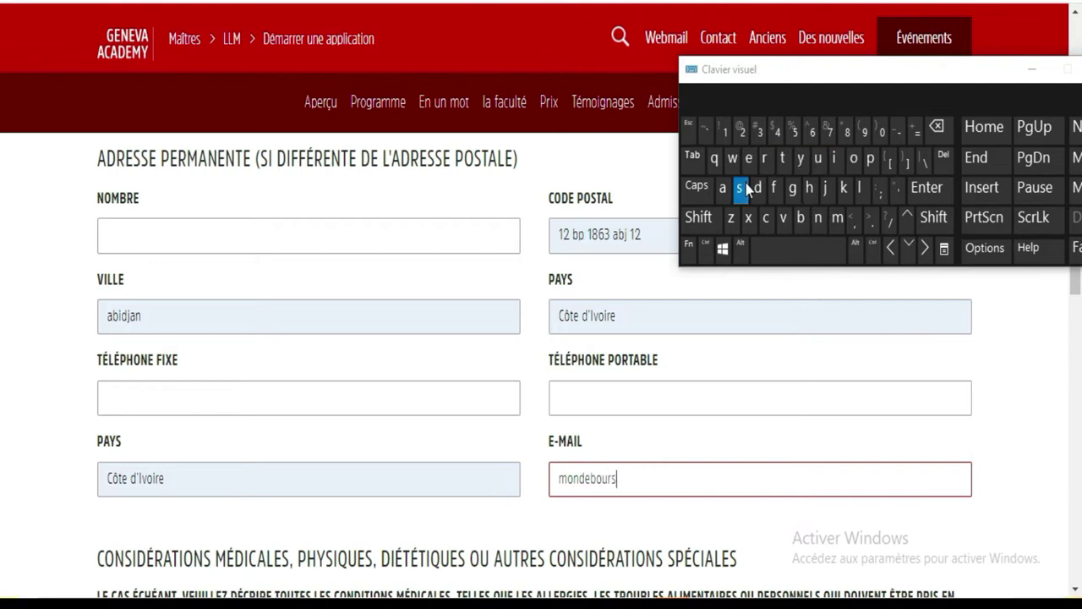
left_click(710, 222)
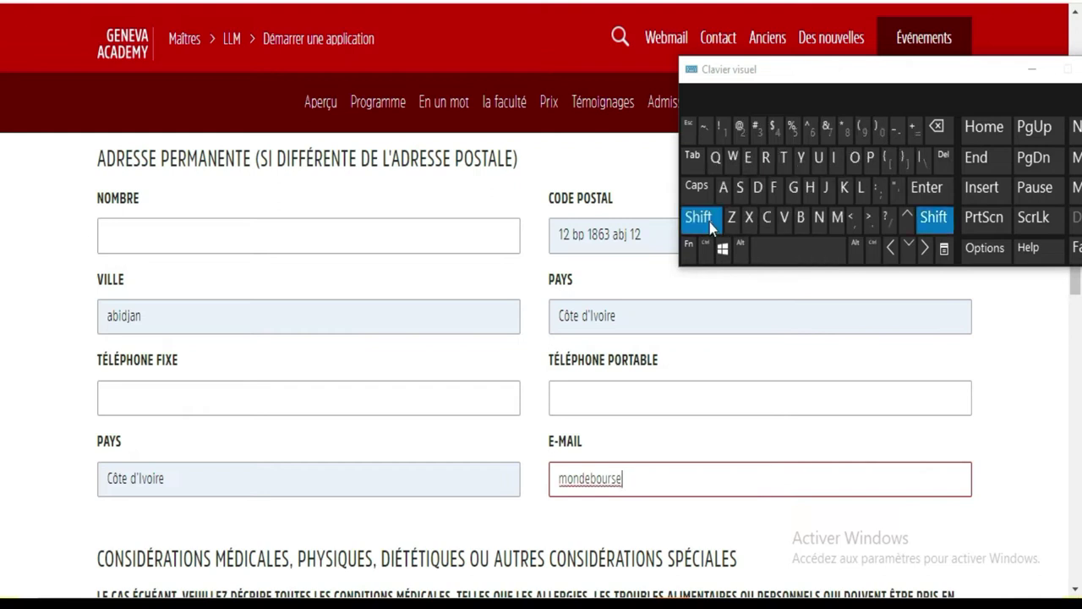
left_click(741, 128)
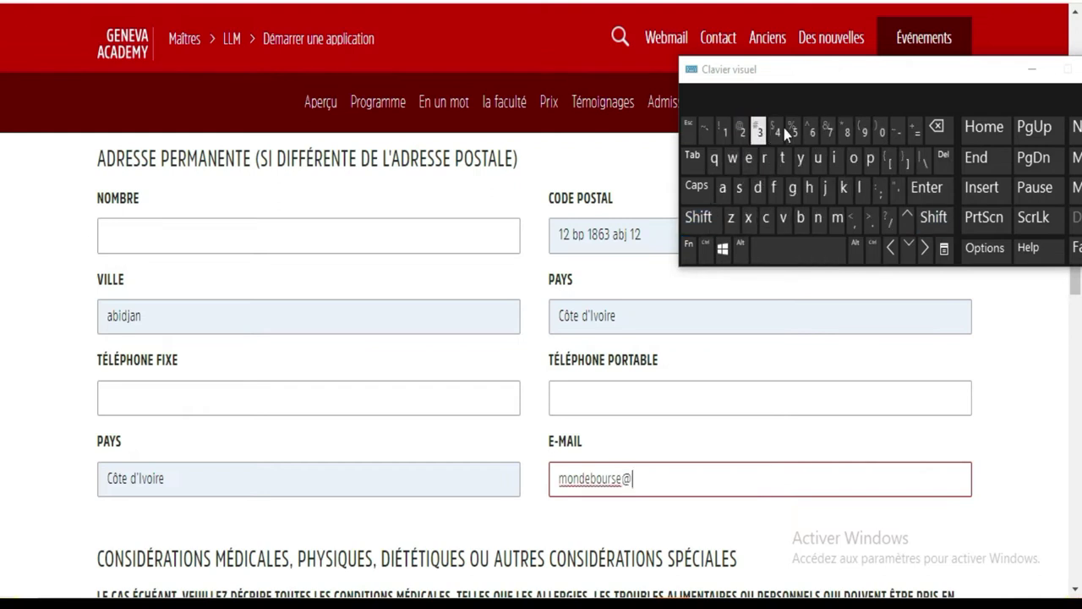
left_click(835, 218)
left_click(722, 187)
left_click(860, 188)
left_click(871, 222)
left_click(765, 218)
left_click(854, 161)
left_click(837, 218)
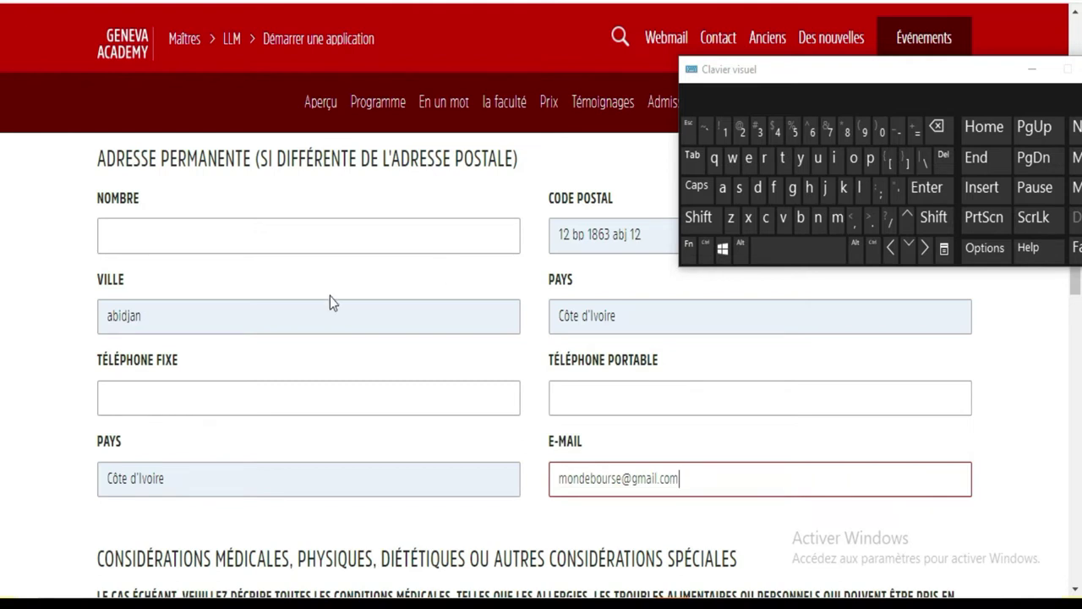
Step: Review the special medical considerations section and the Swiss AVS number instructions, including the parents' name fields
scroll(426, 386, "down", 3)
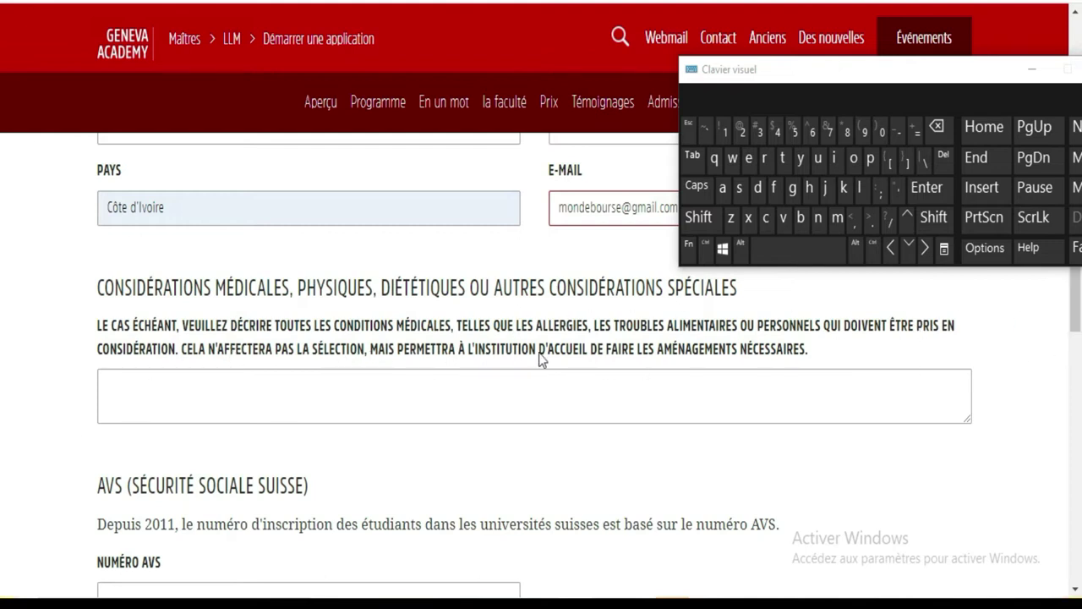
scroll(262, 365, "down", 2)
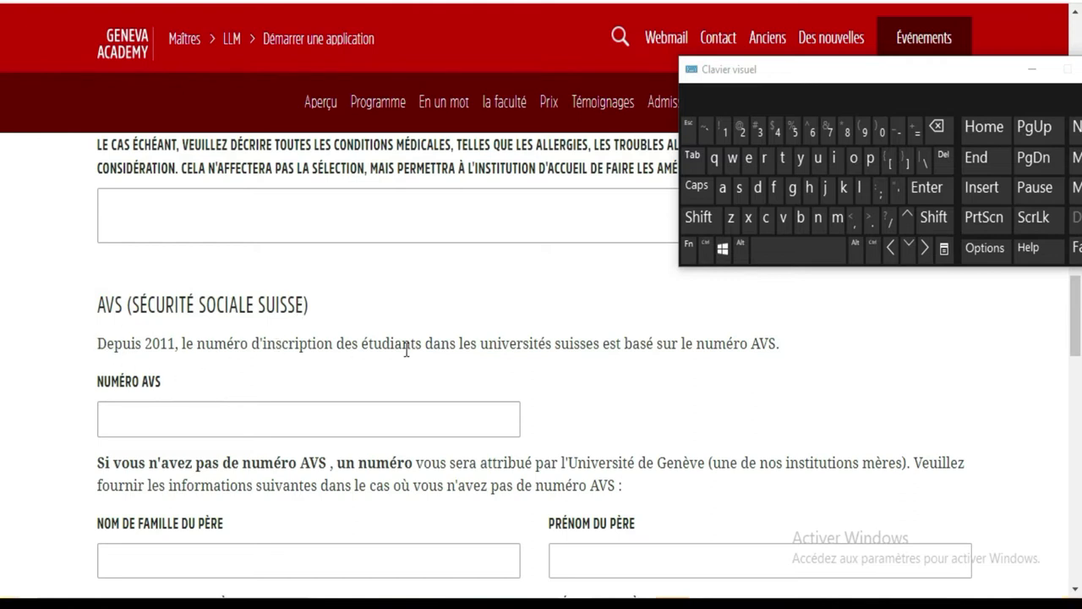
scroll(353, 392, "down", 2)
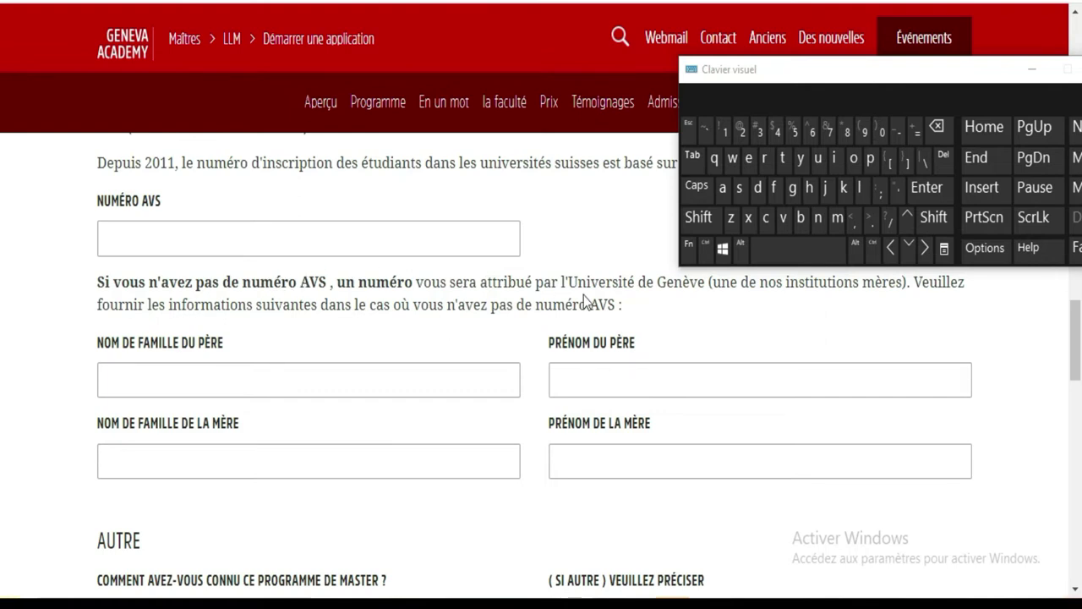
scroll(584, 302, "up", 1)
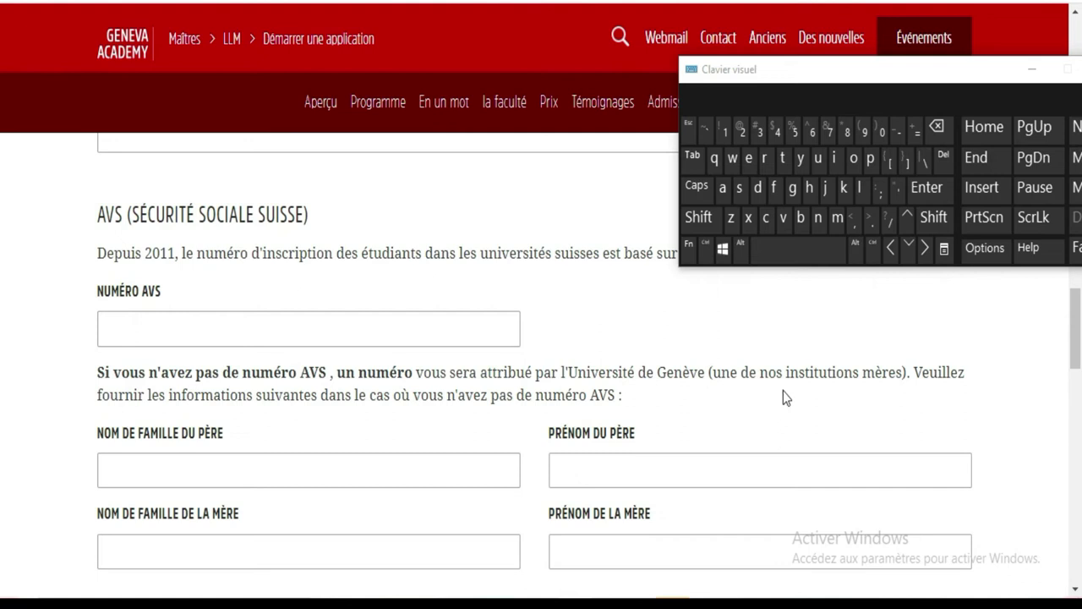
left_click(383, 470)
left_click(383, 471)
left_click(39, 427)
left_click(140, 470)
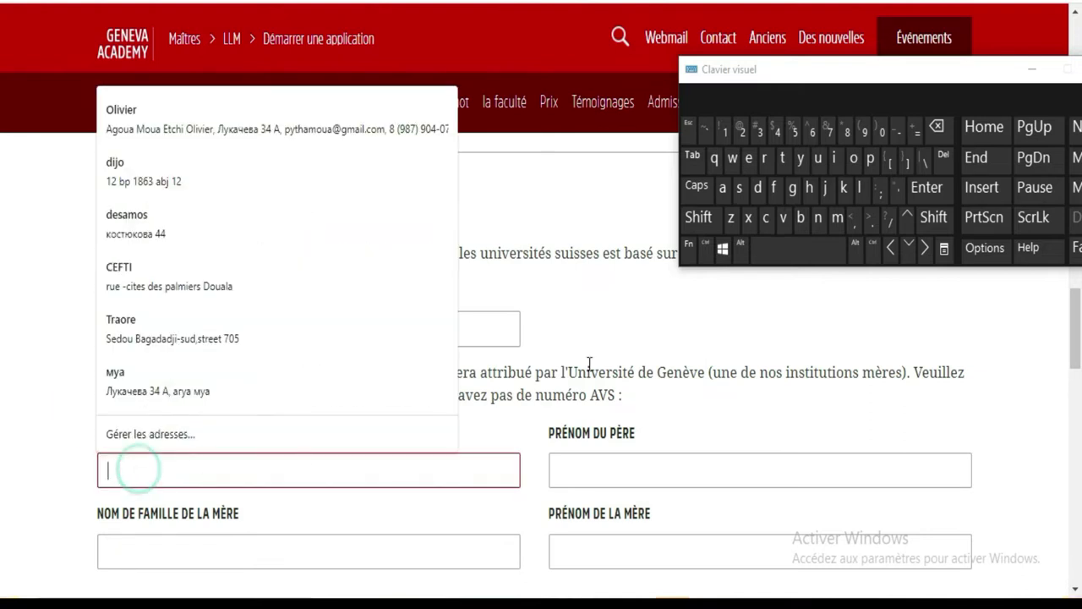
left_click(593, 233)
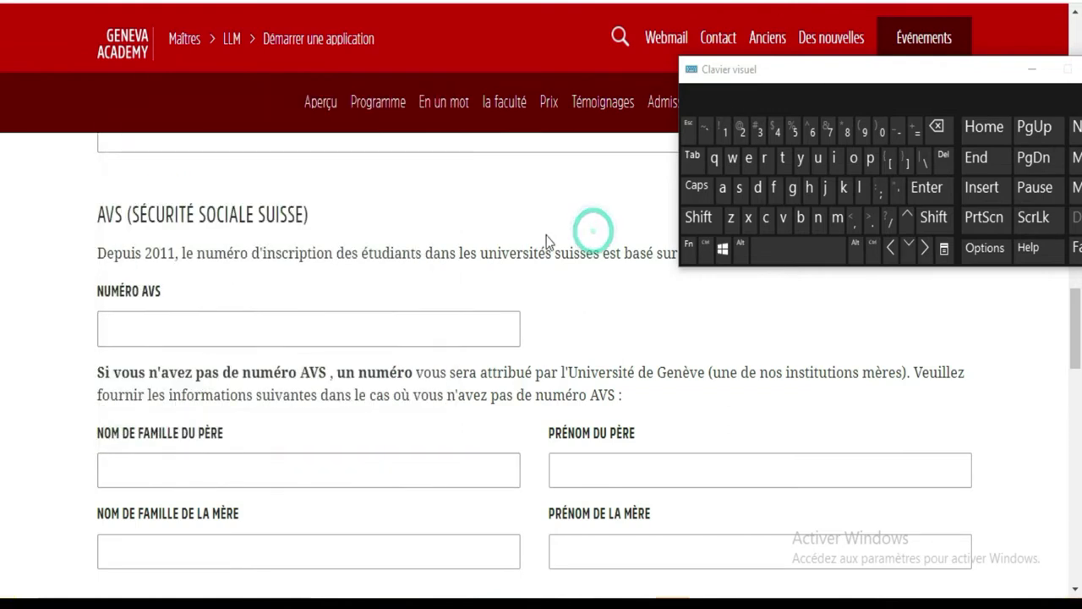
Step: Copy the applicant's family name from the personal information section
scroll(530, 239, "up", 5)
scroll(531, 240, "up", 5)
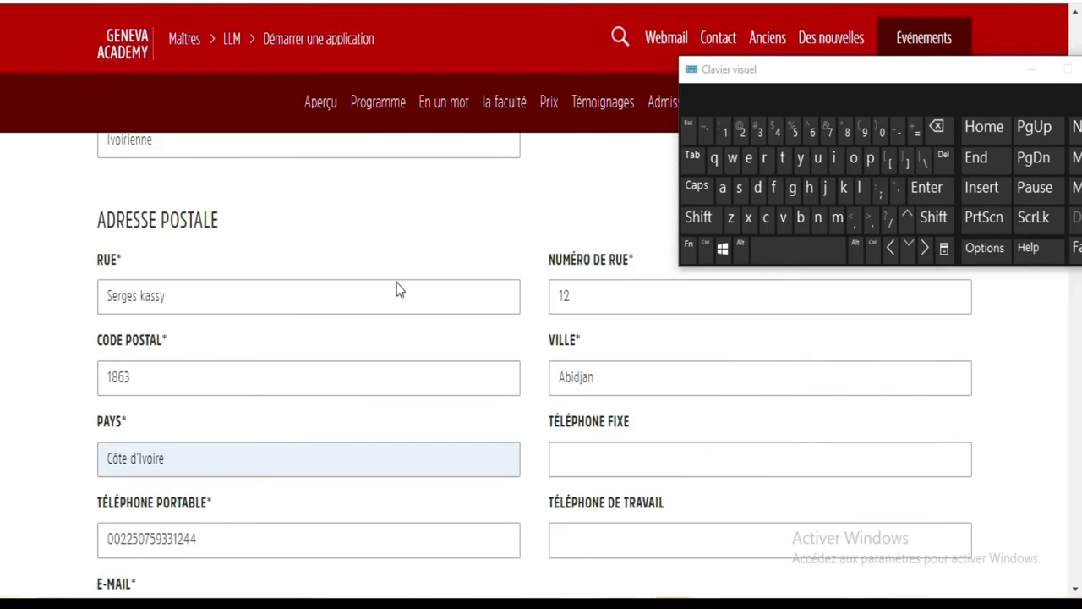
scroll(365, 300, "up", 7)
scroll(364, 305, "up", 1)
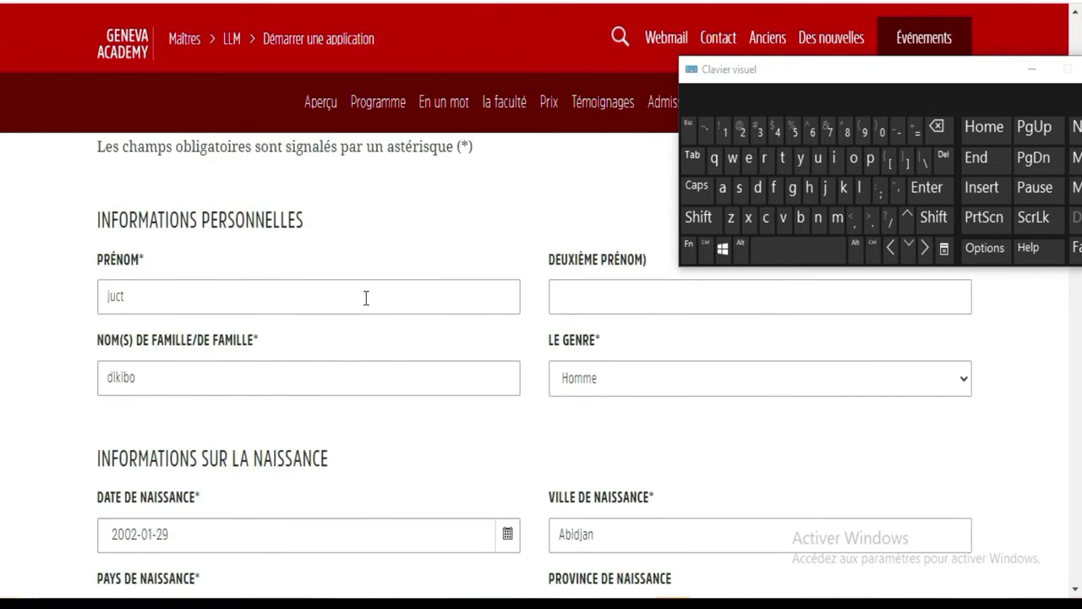
double_click(143, 377)
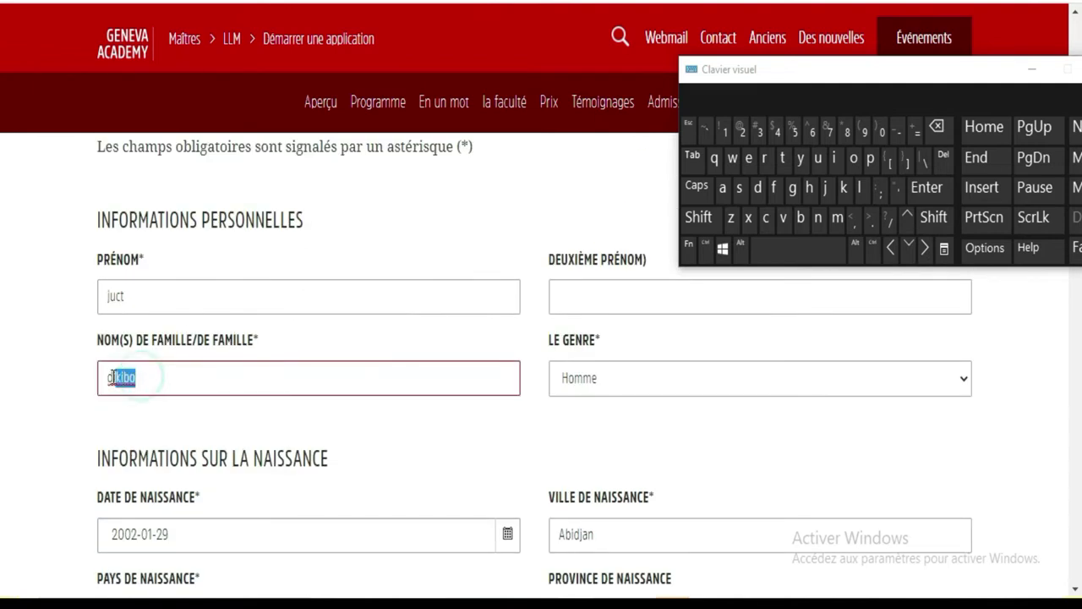
right_click(108, 377)
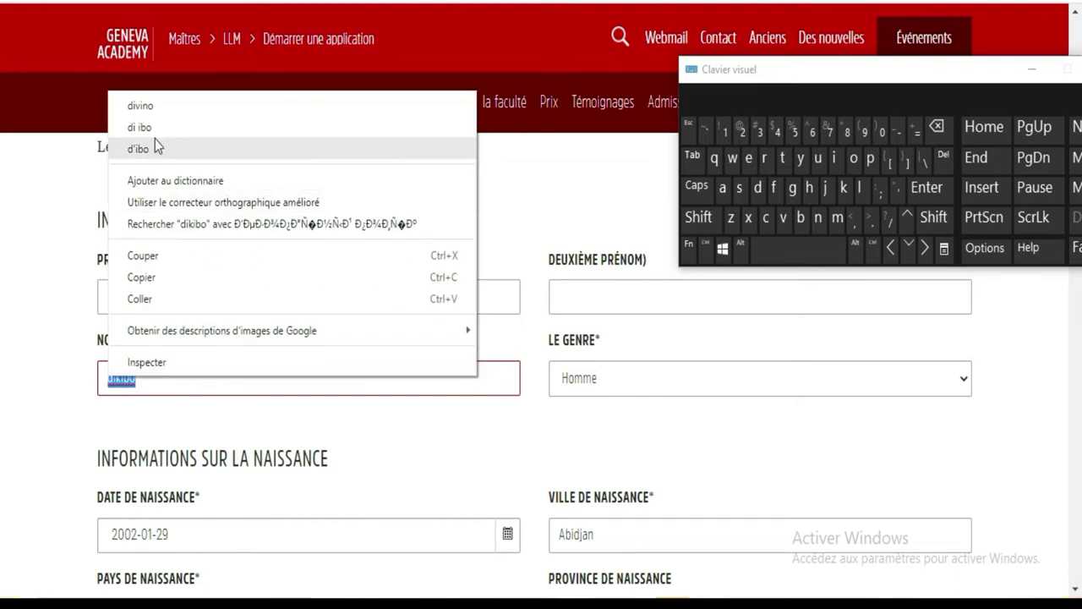
left_click(140, 277)
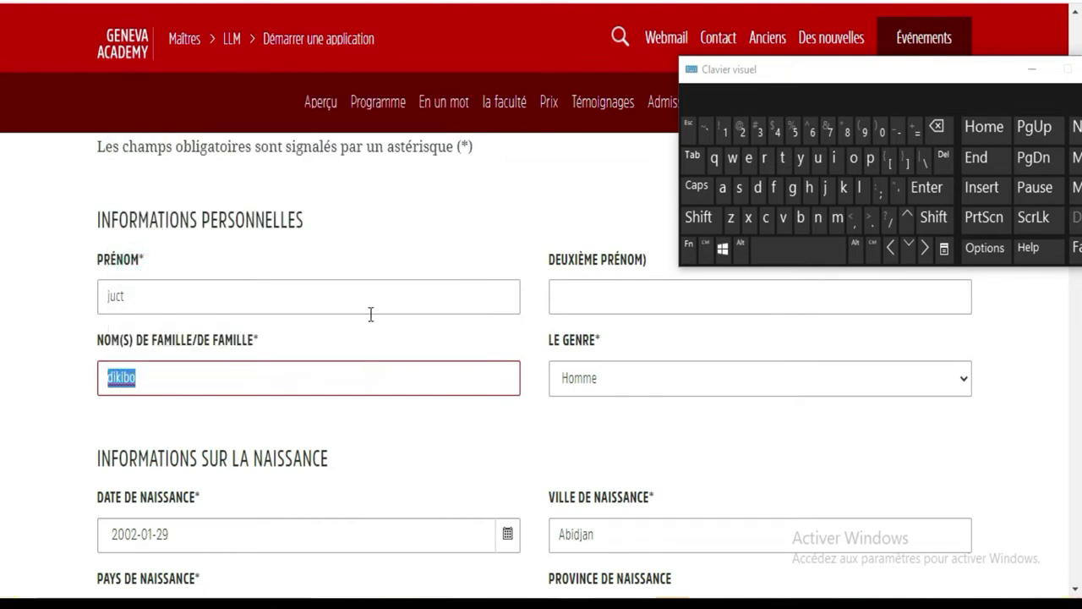
Step: Paste the copied family name into the father's family name field of the AVS section
scroll(371, 314, "down", 7)
scroll(371, 313, "down", 12)
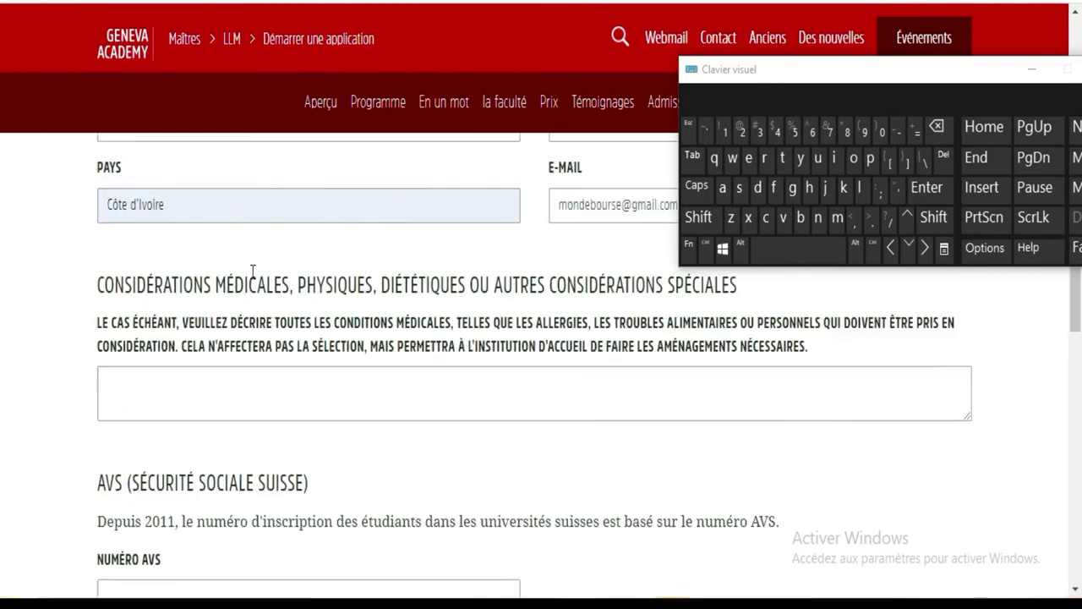
scroll(218, 422, "down", 1)
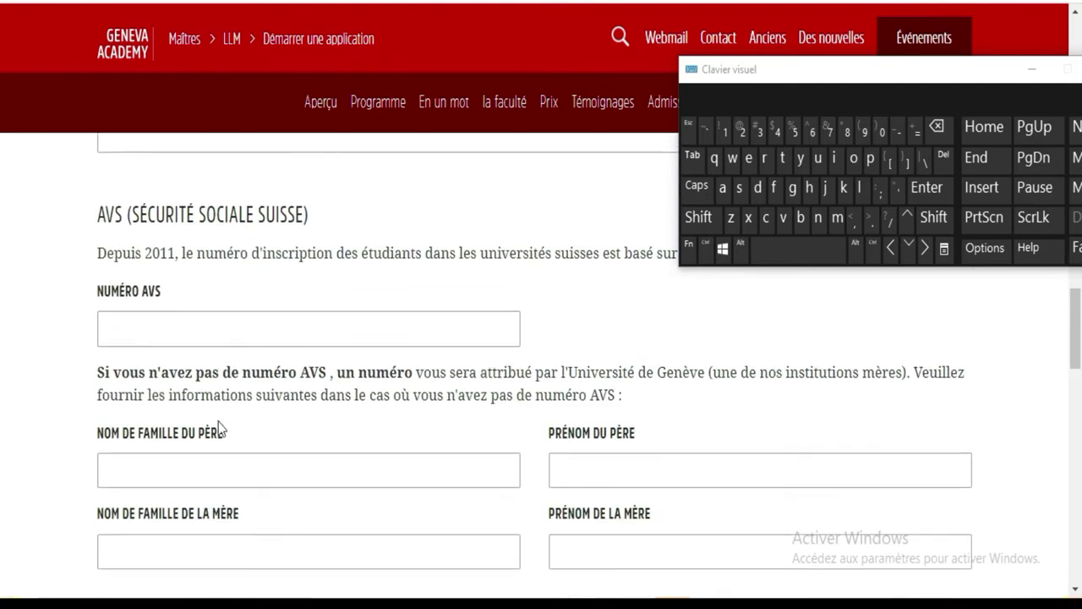
left_click(217, 476)
right_click(216, 478)
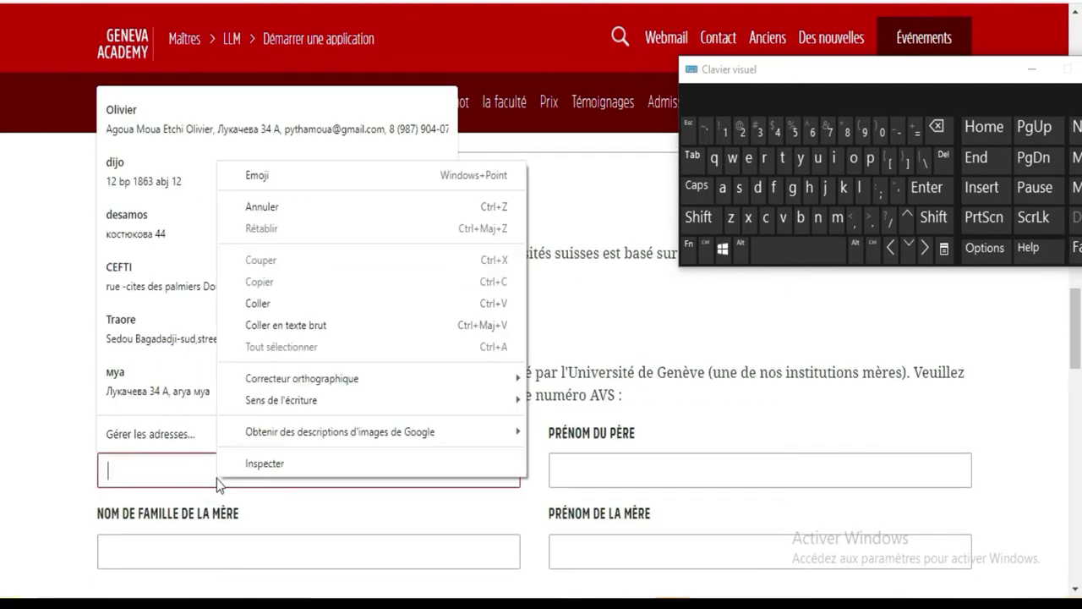
left_click(304, 304)
Step: Enter the father's first name in the AVS section using the on-screen keyboard
left_click(677, 477)
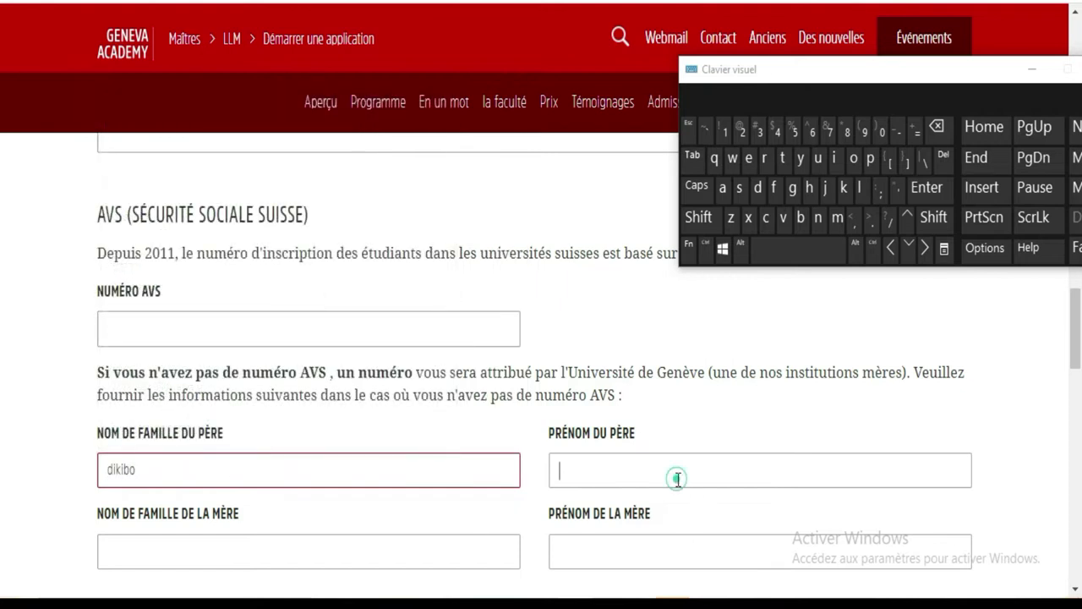
left_click(758, 188)
left_click(835, 159)
left_click(845, 189)
left_click(844, 168)
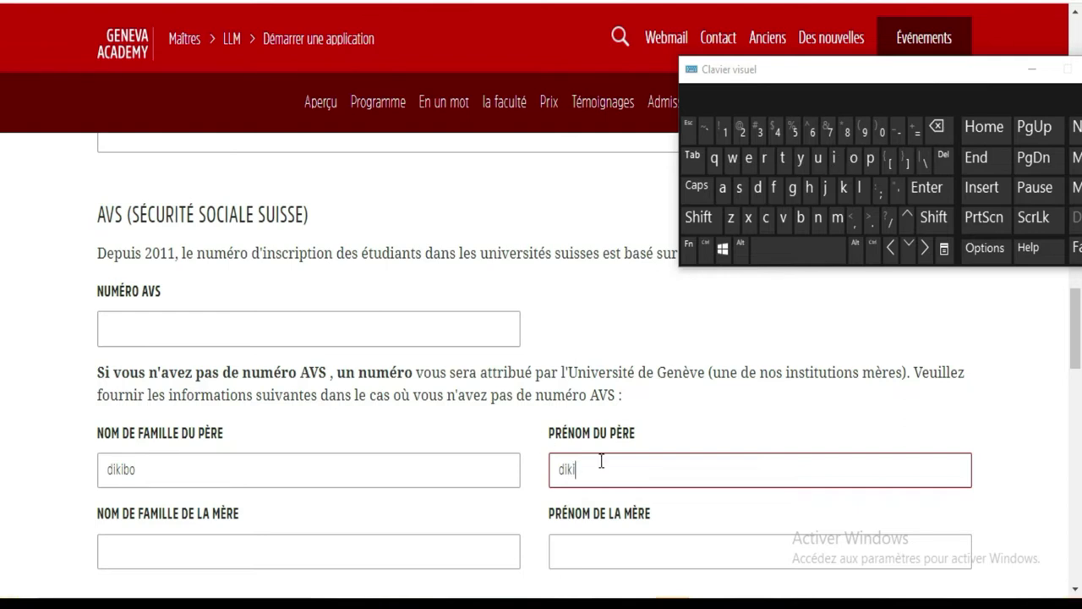
Step: Enter the mother's family name in the AVS section using the on-screen keyboard
scroll(162, 271, "down", 3)
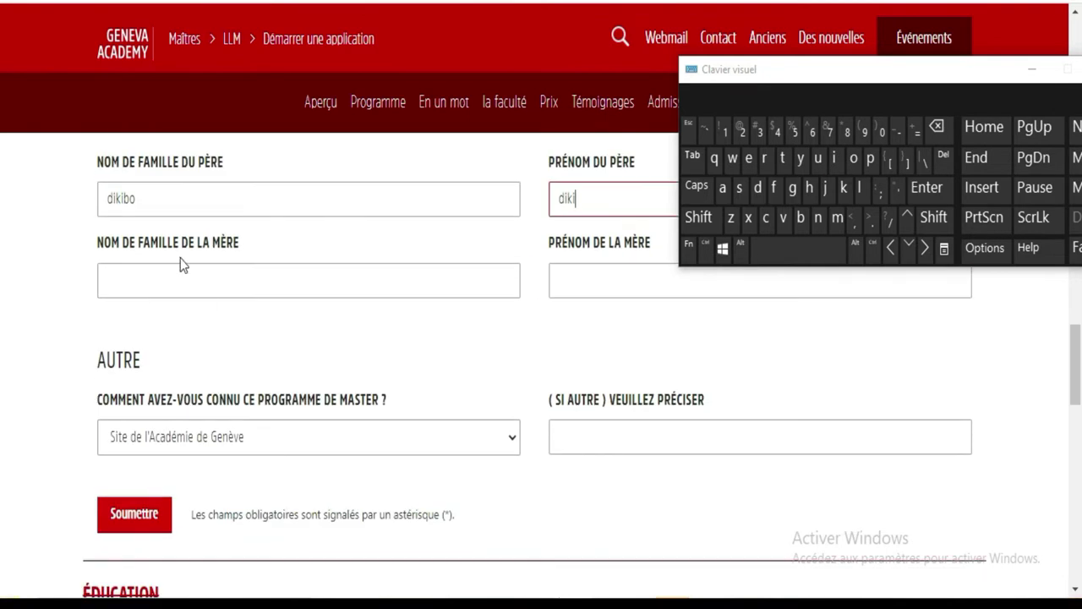
scroll(180, 258, "up", 1)
left_click(154, 378)
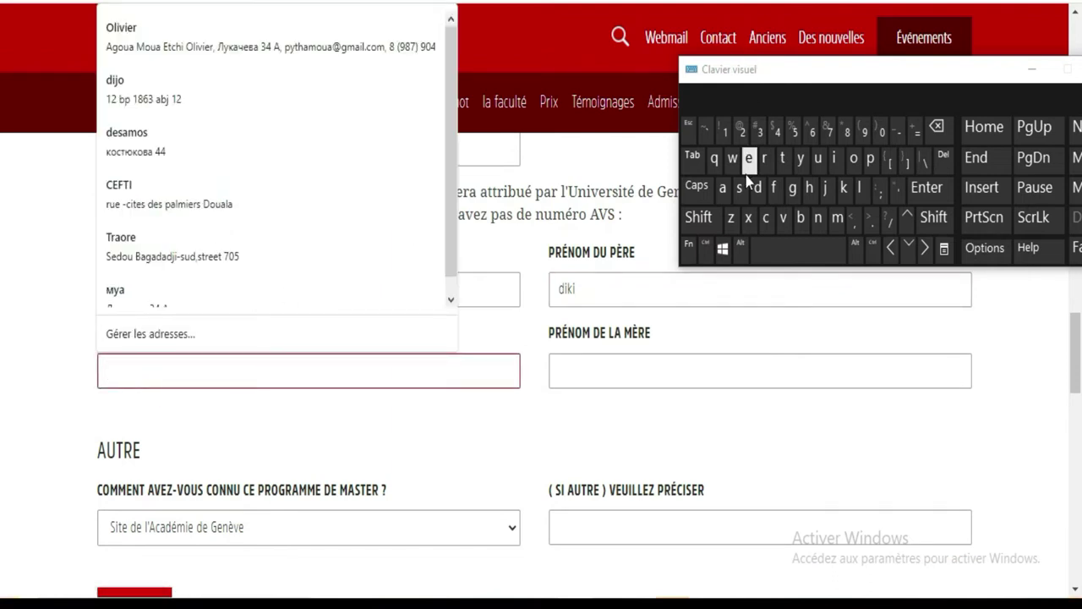
left_click(776, 189)
left_click(835, 159)
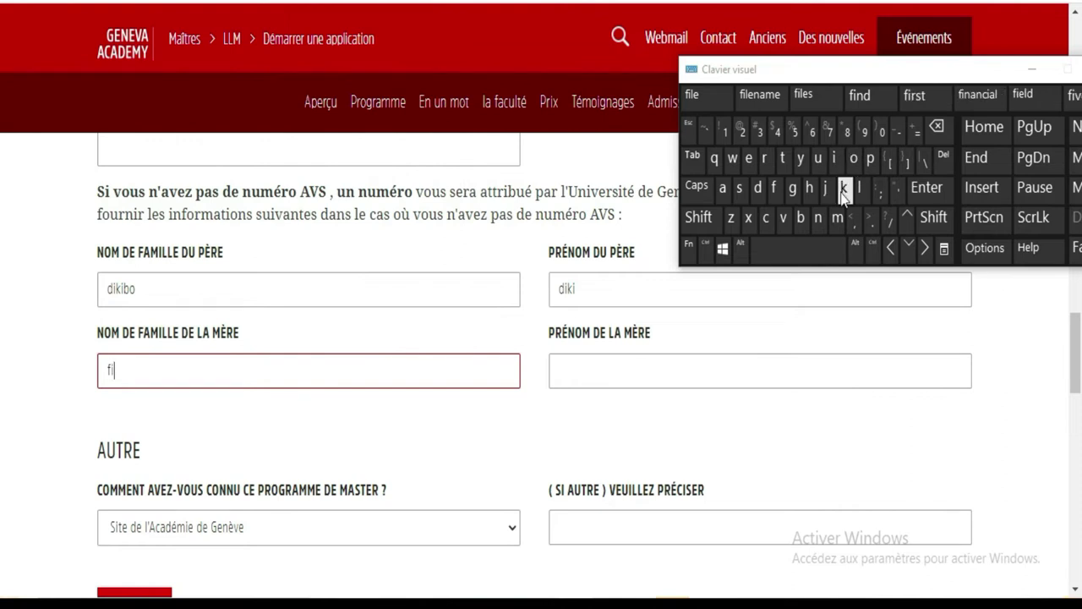
left_click(844, 189)
left_click(749, 158)
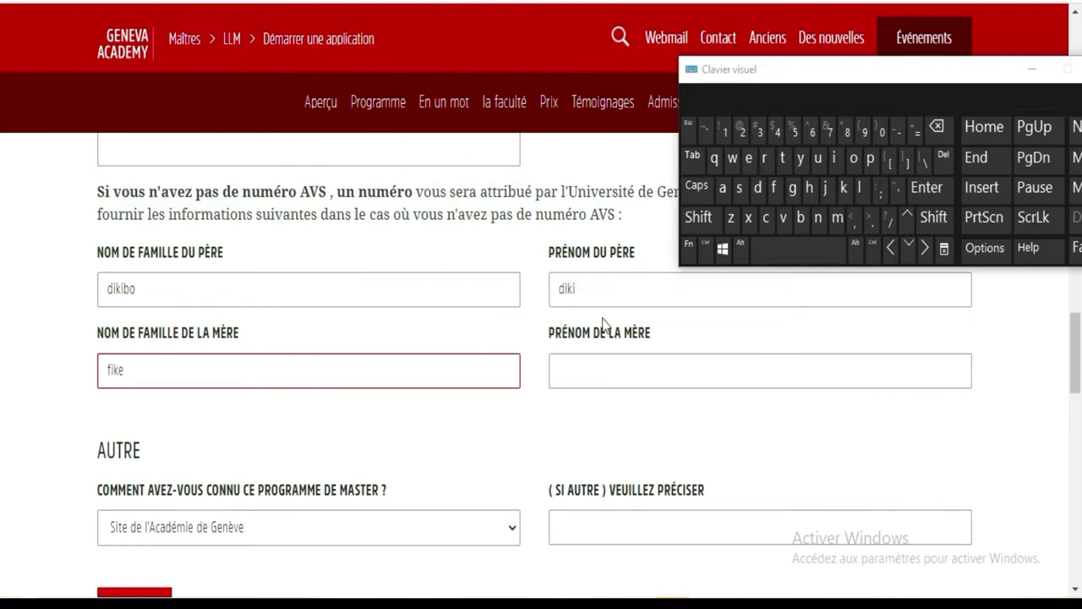
Step: Enter the mother's first name beside her family name in the AVS section
left_click(611, 374)
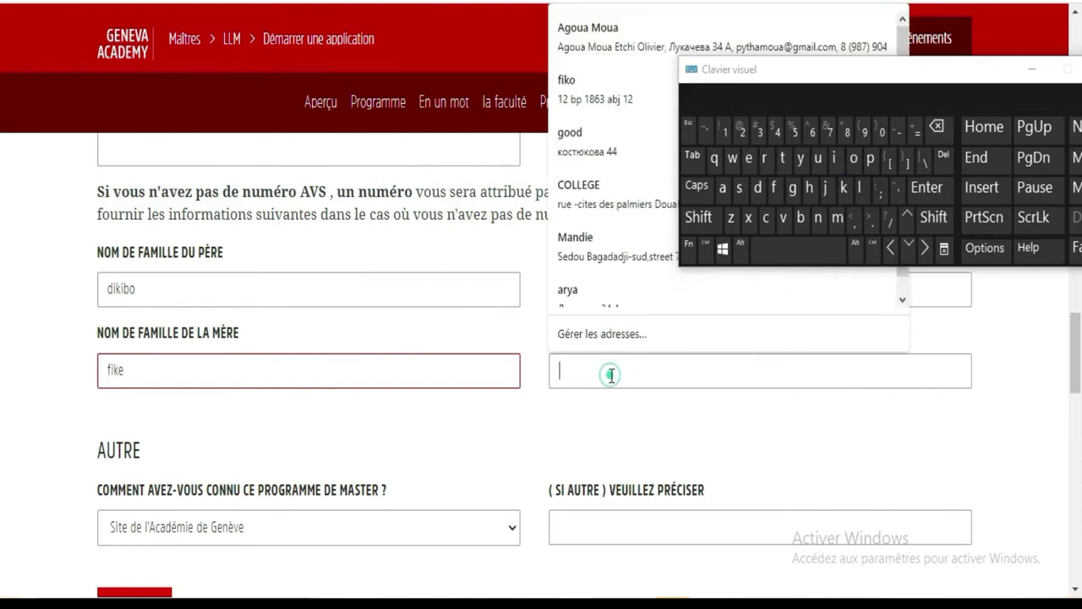
left_click(783, 218)
left_click(723, 188)
left_click(859, 188)
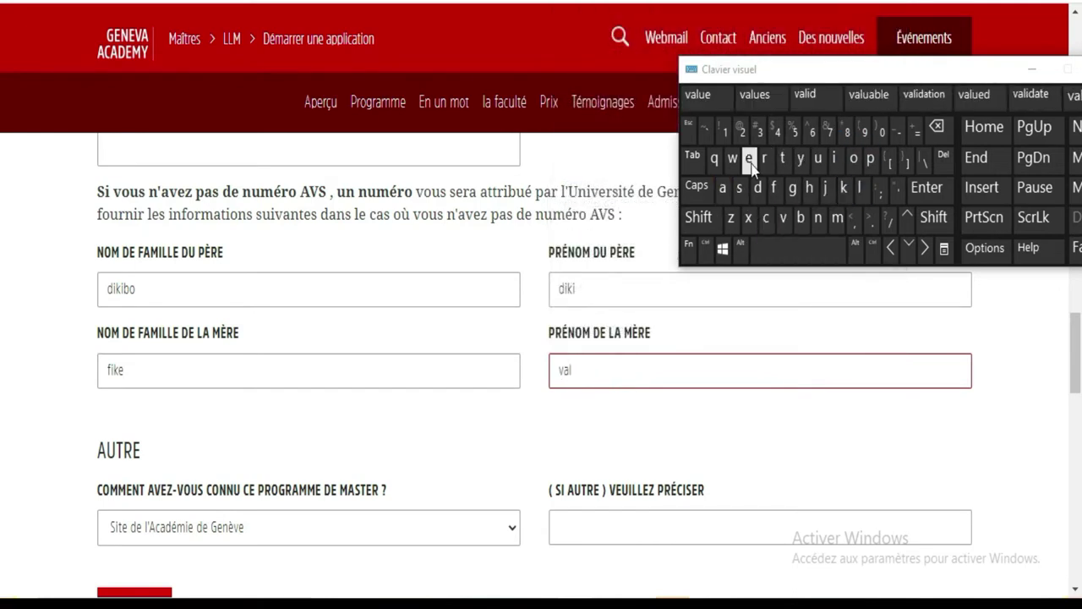
left_click(748, 158)
left_click(819, 218)
left_click(783, 158)
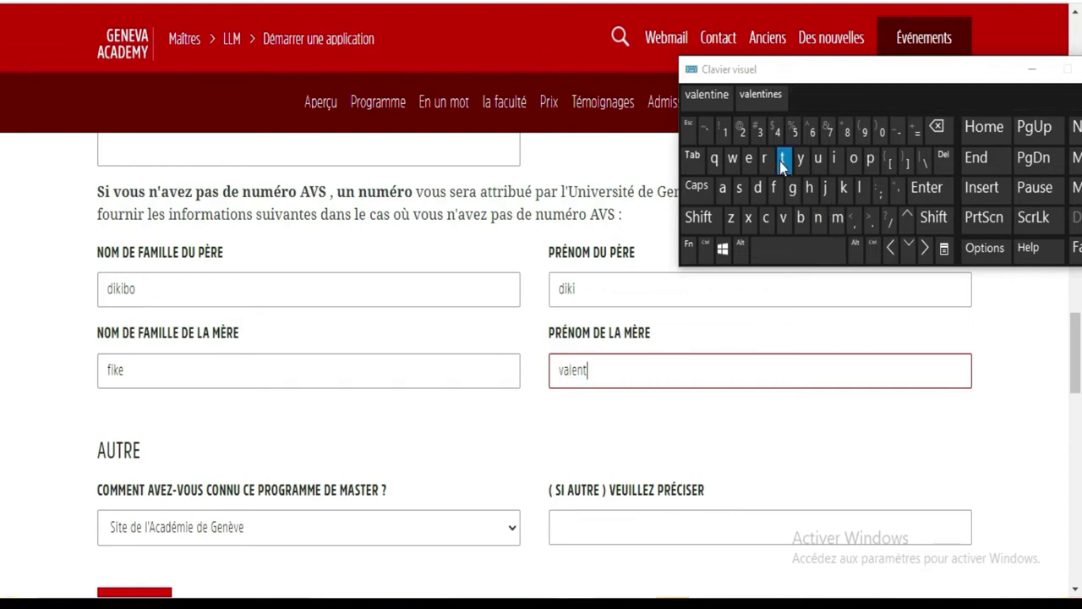
left_click(818, 217)
left_click(748, 159)
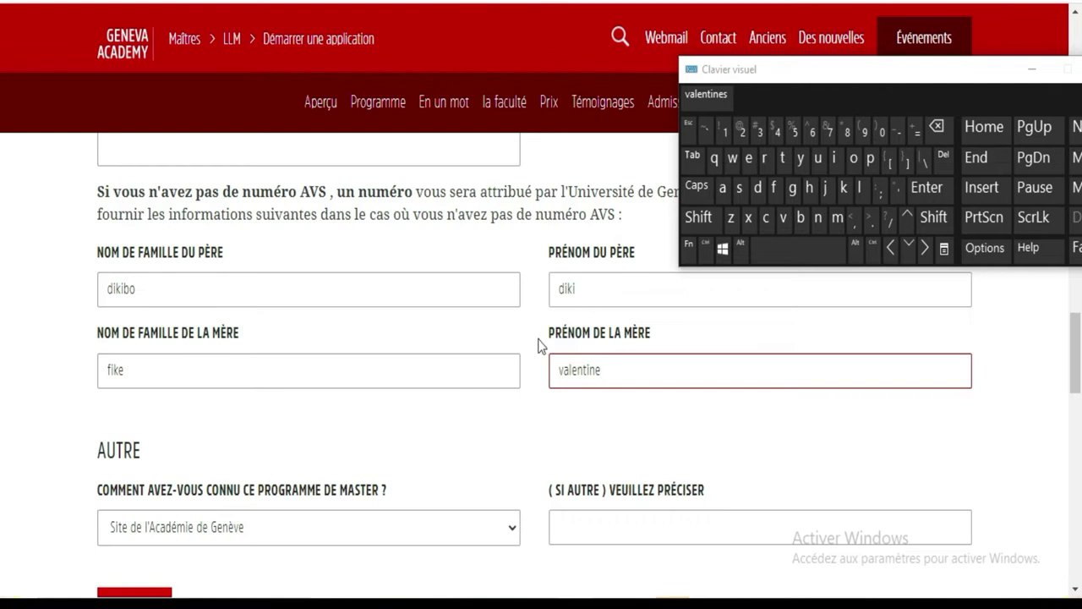
Step: Choose Facebook as the way the master's programme was discovered and submit the profile form
scroll(202, 342, "down", 1)
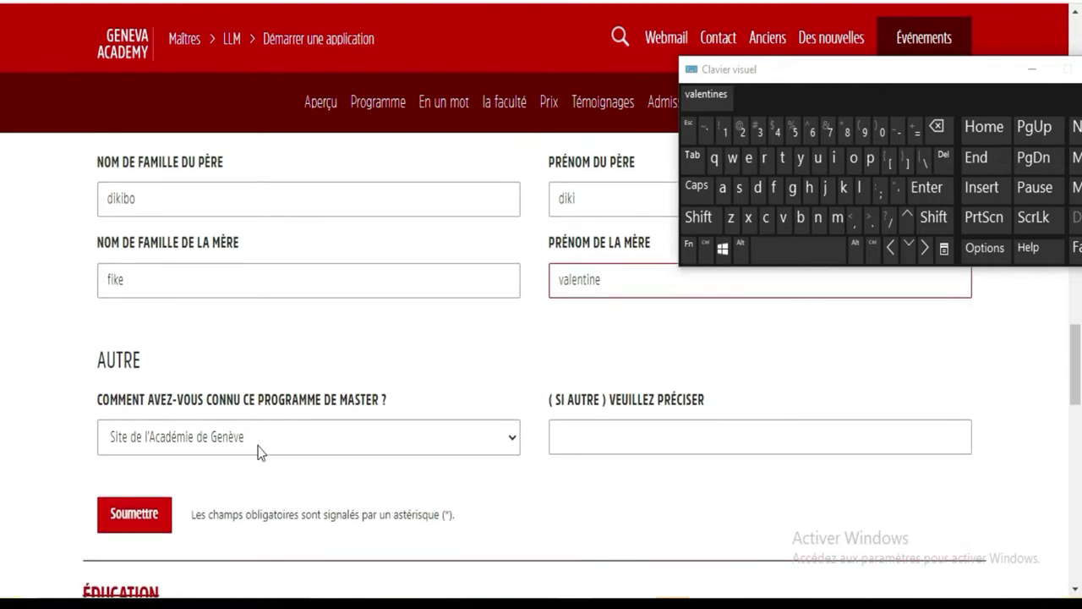
left_click(416, 442)
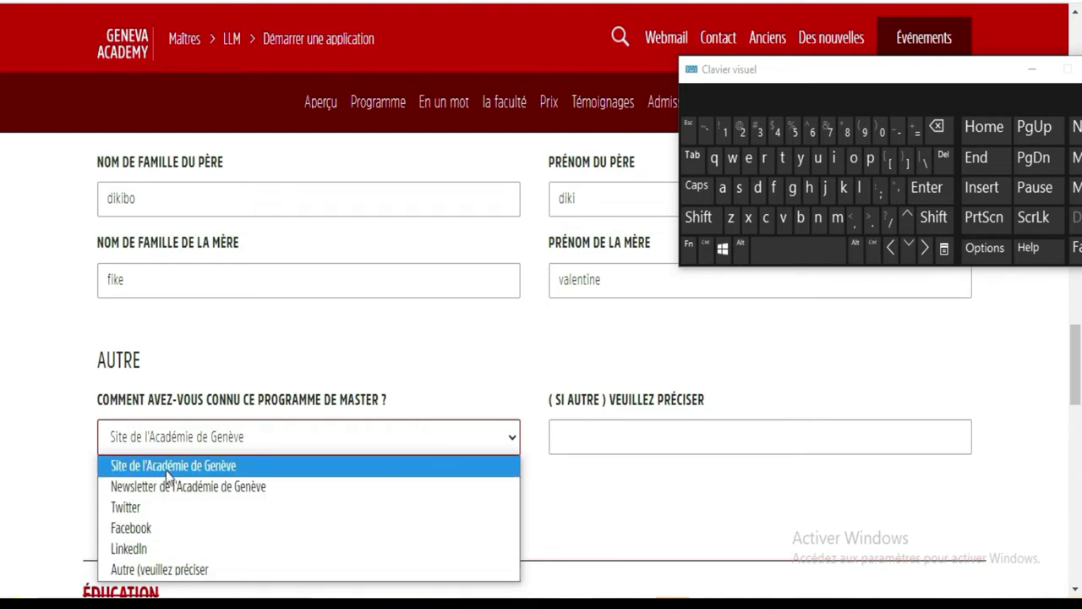
left_click(140, 528)
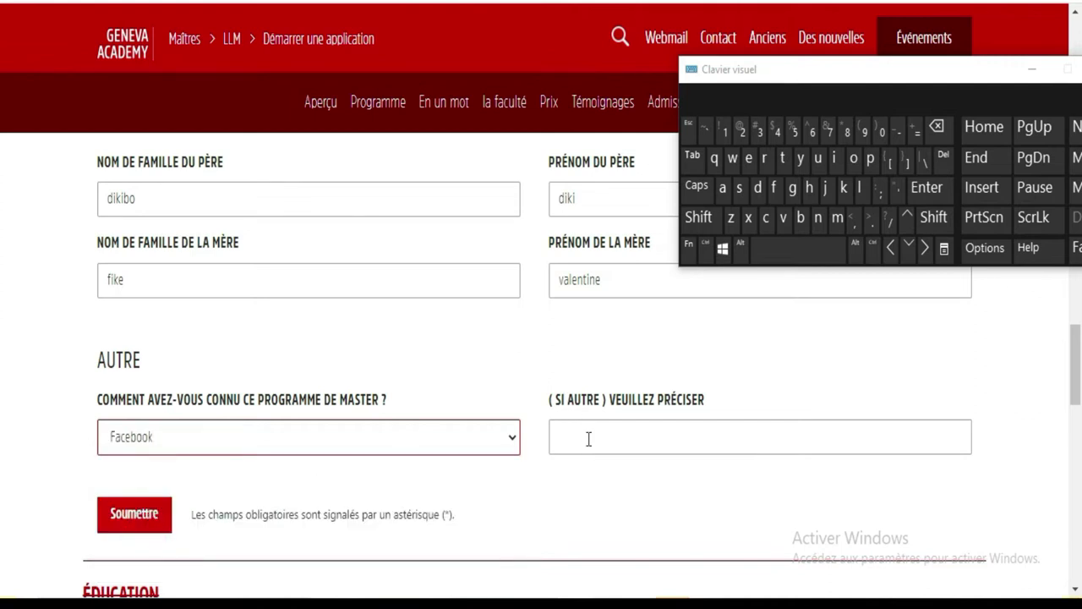
scroll(201, 329, "down", 2)
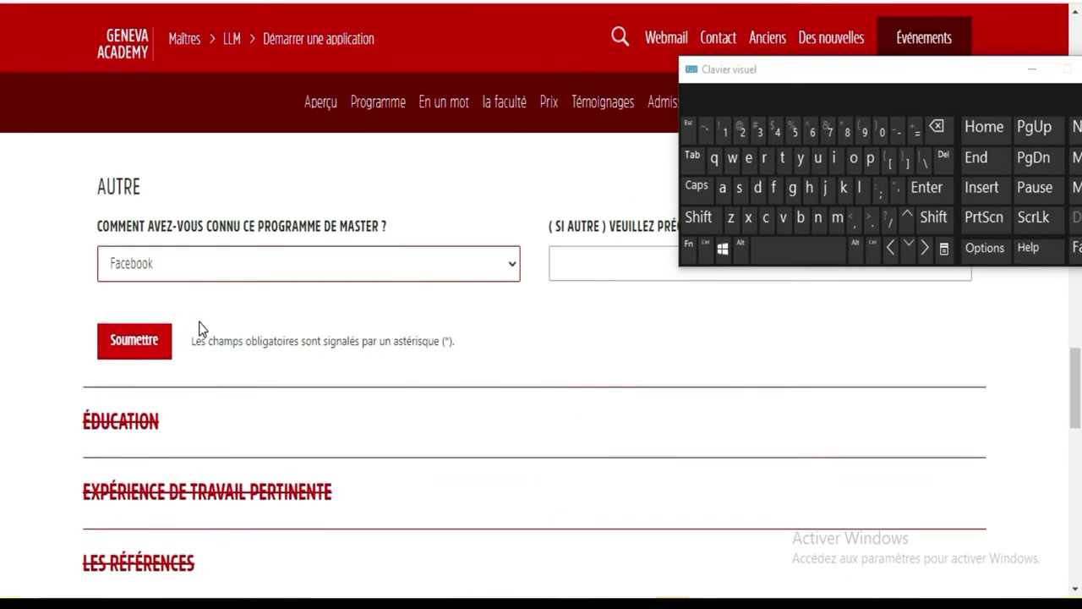
left_click(153, 347)
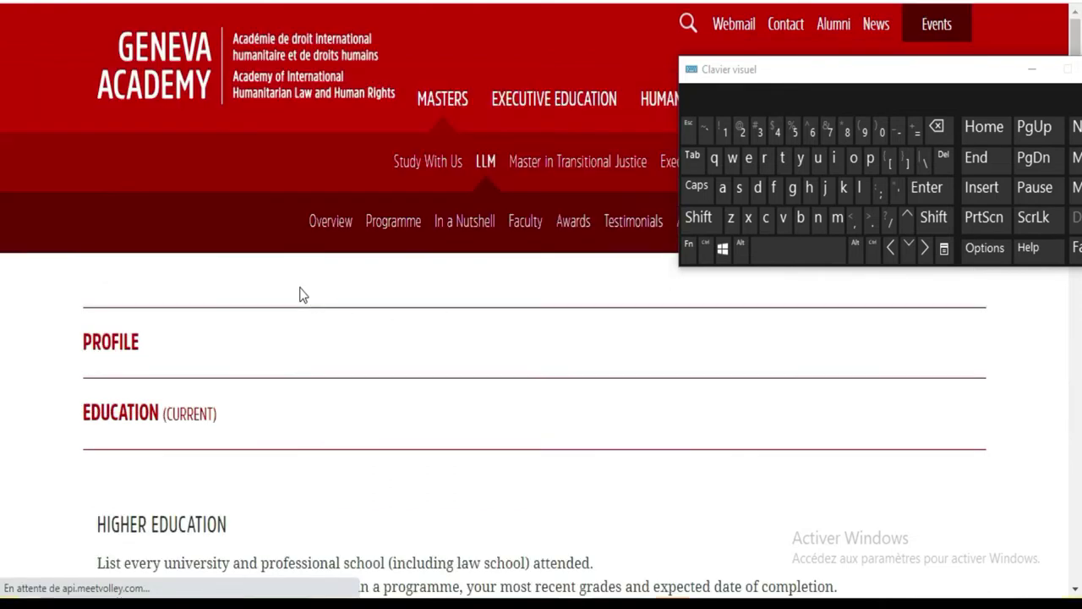
Step: Review the education form, from the higher education fields to the Swiss enrolment number (SIUS) question
scroll(302, 294, "down", 3)
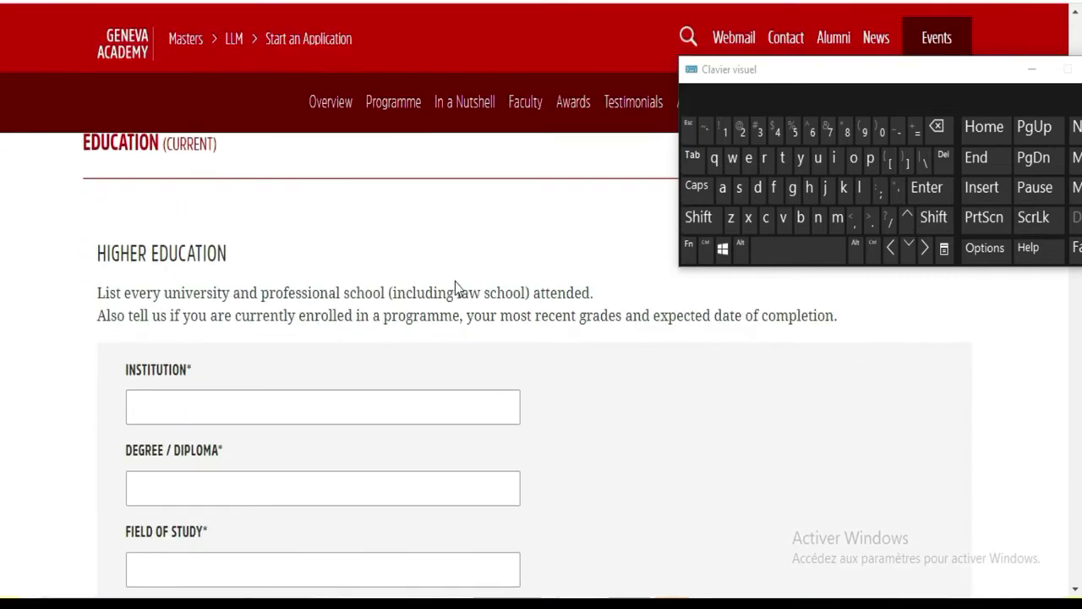
scroll(343, 224, "down", 4)
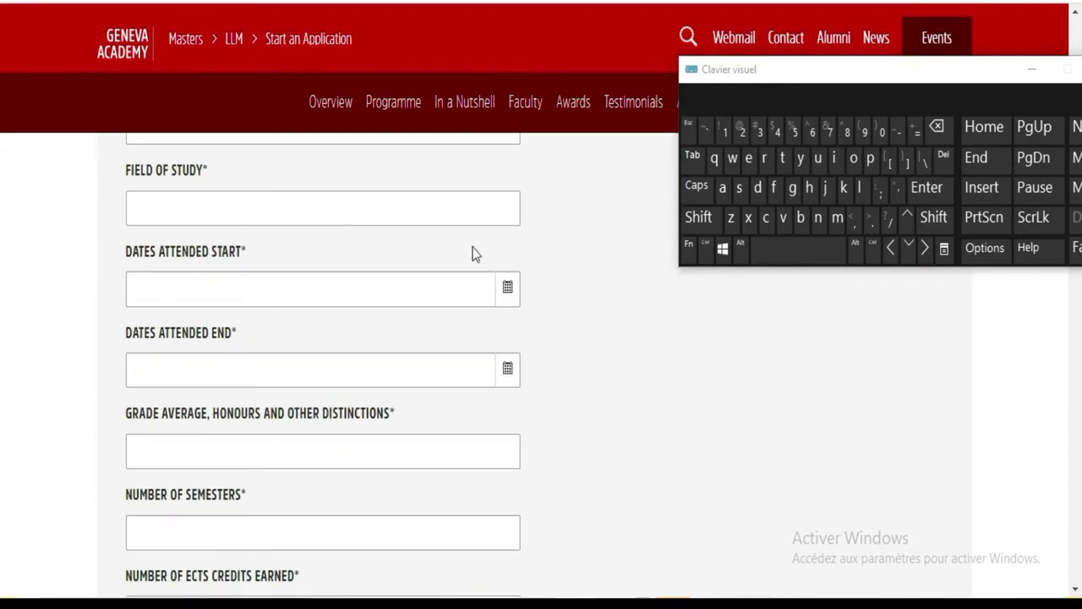
scroll(626, 323, "up", 6)
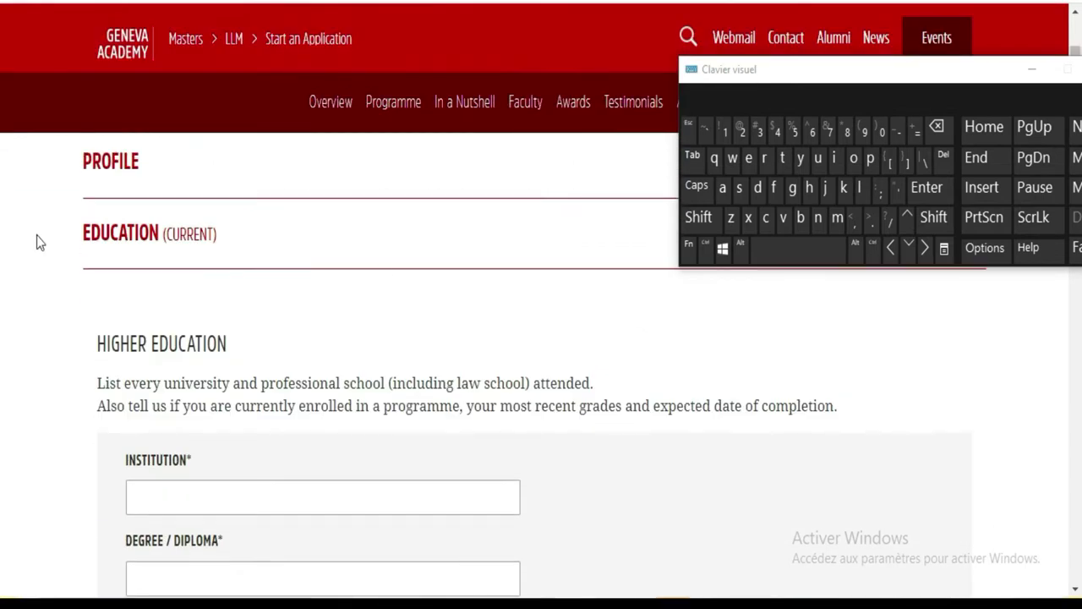
scroll(286, 245, "down", 15)
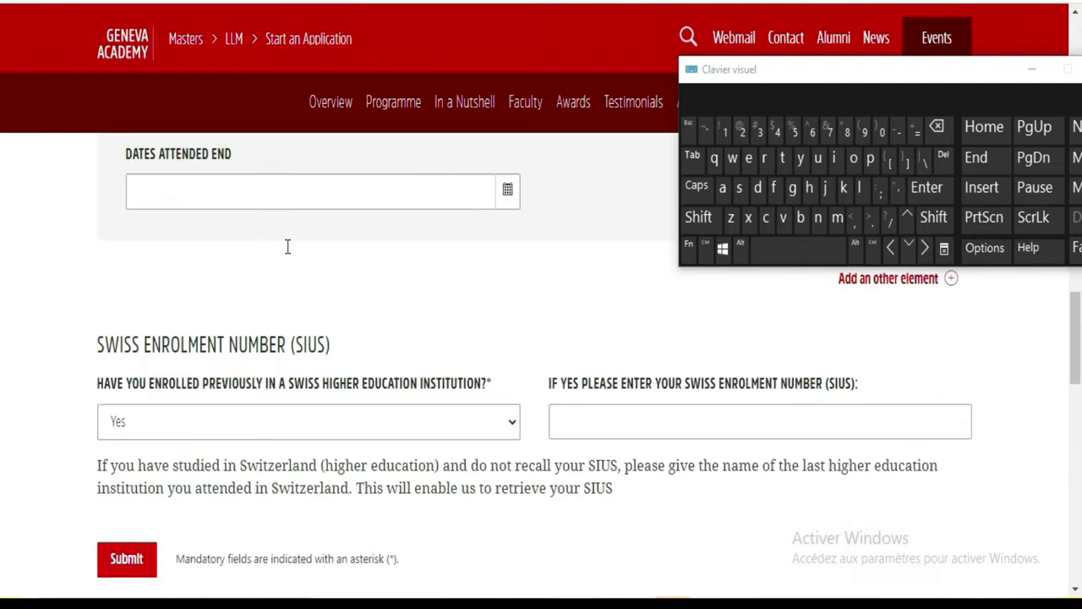
Step: Review the remaining application sections listed below the education form, from relevant work experience to attaching the required documents
scroll(287, 246, "down", 1)
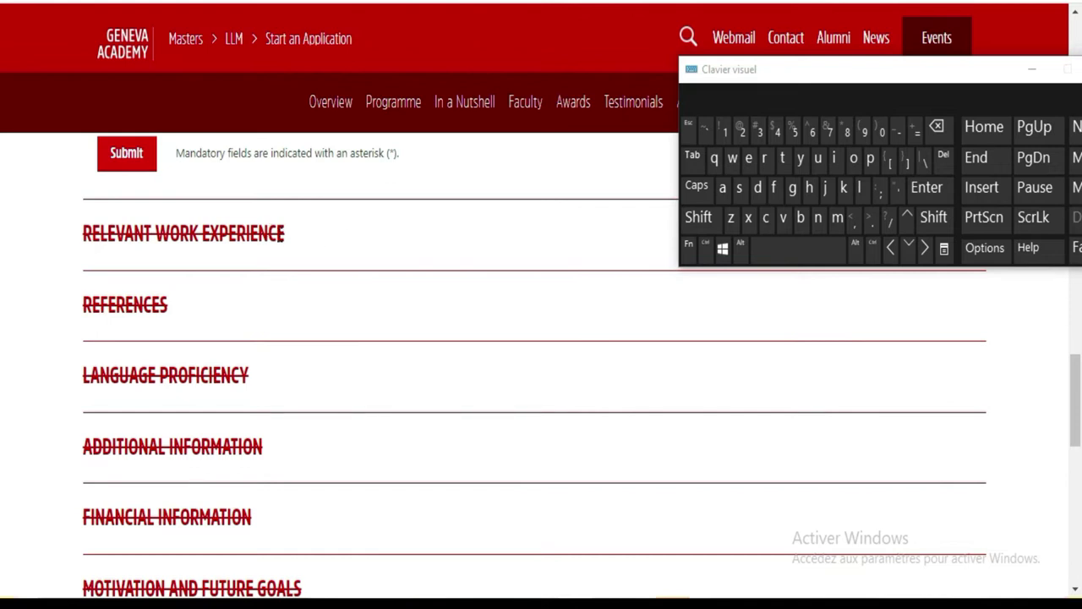
left_click_drag(287, 241, 83, 237)
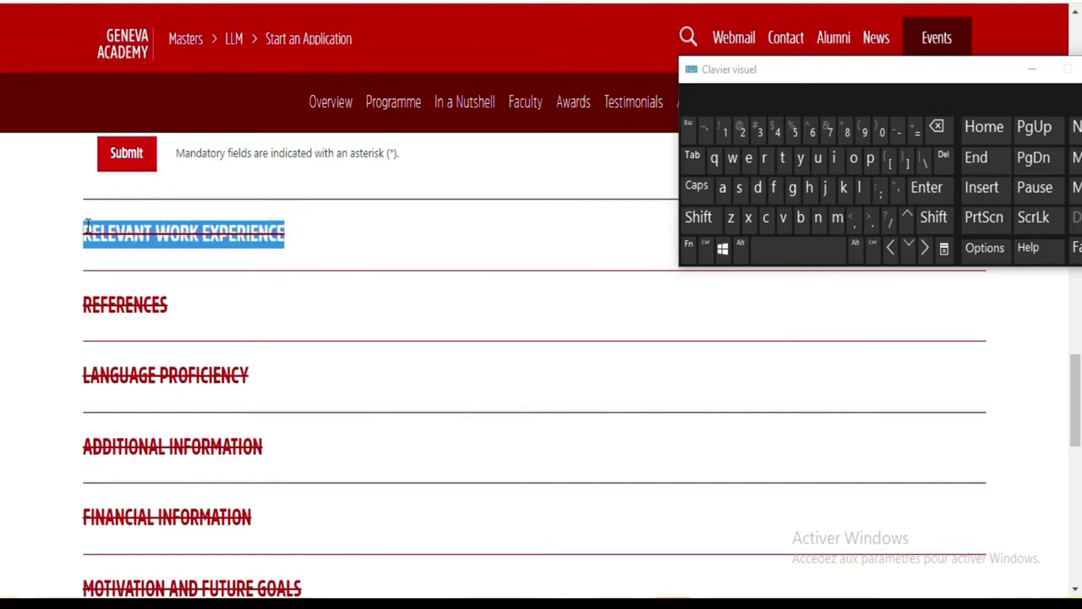
left_click_drag(176, 310, 50, 309)
left_click_drag(75, 379, 261, 377)
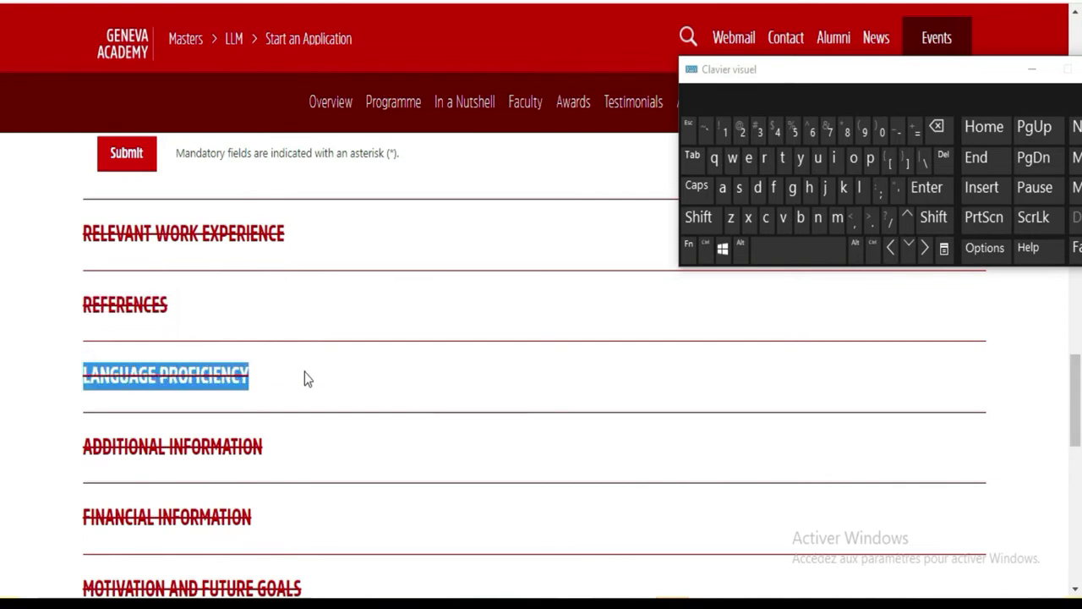
left_click_drag(272, 449, 79, 449)
scroll(333, 490, "down", 3)
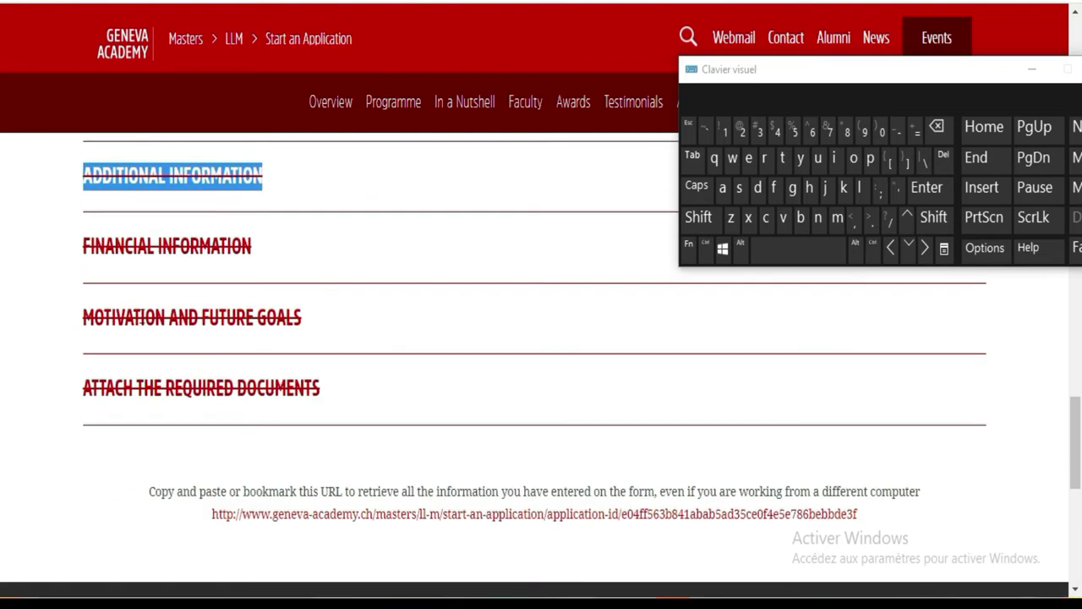
left_click_drag(343, 389, 74, 387)
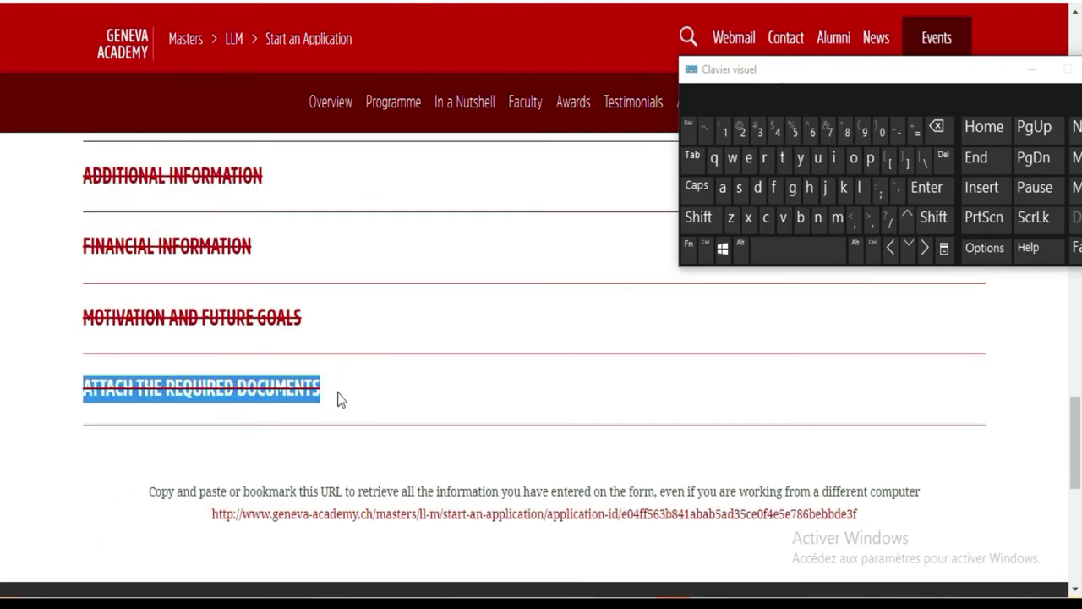
left_click_drag(302, 315, 27, 318)
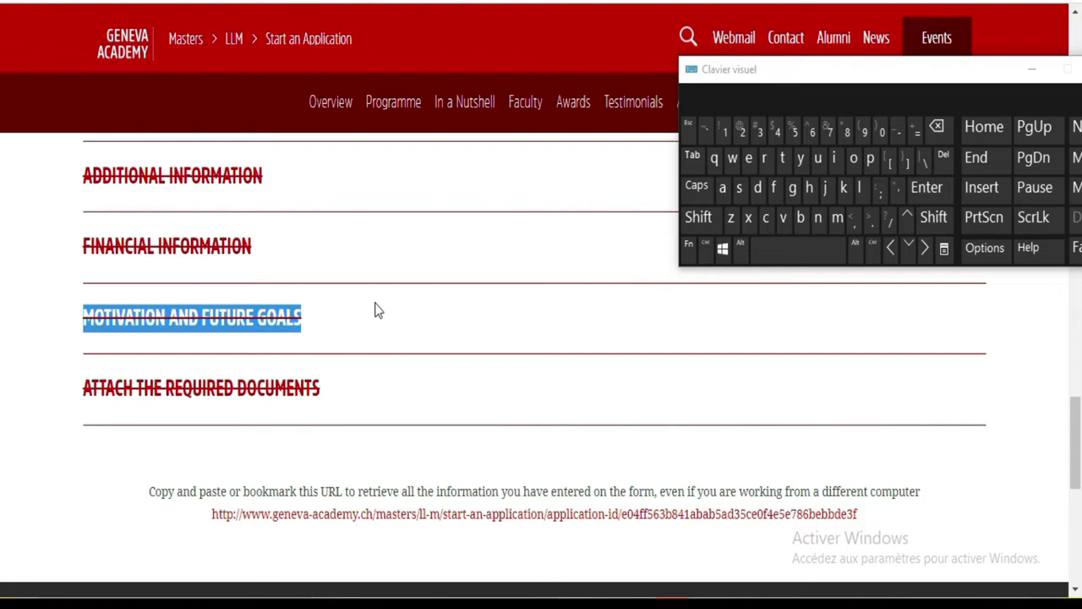
Step: Go back over the education form, from the higher education fields through other relevant training to the Swiss enrolment number question
scroll(378, 310, "up", 3)
scroll(378, 310, "up", 2)
scroll(378, 310, "up", 12)
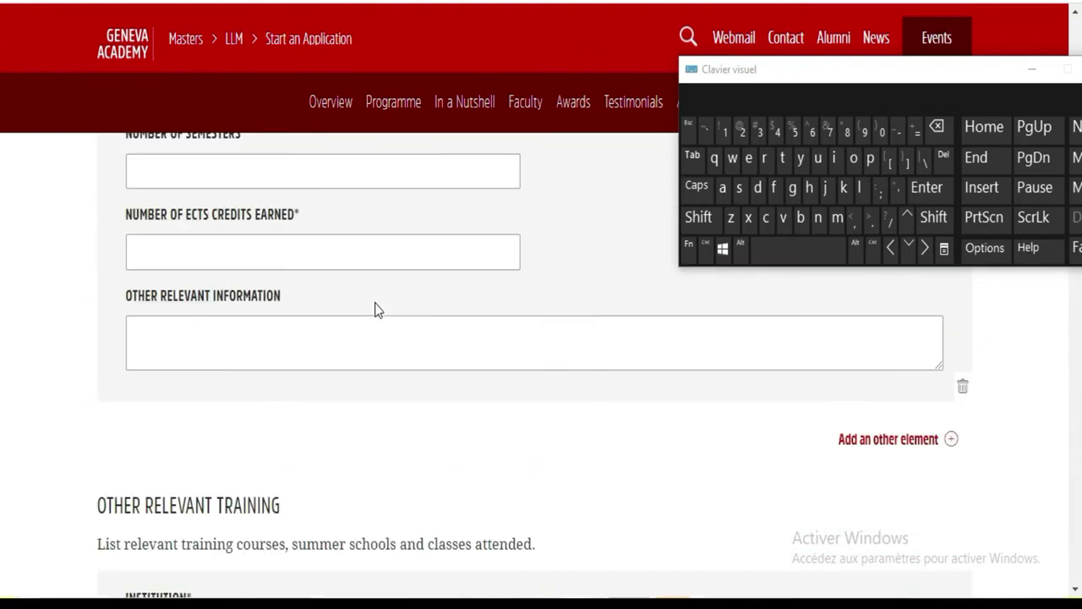
scroll(377, 306, "up", 5)
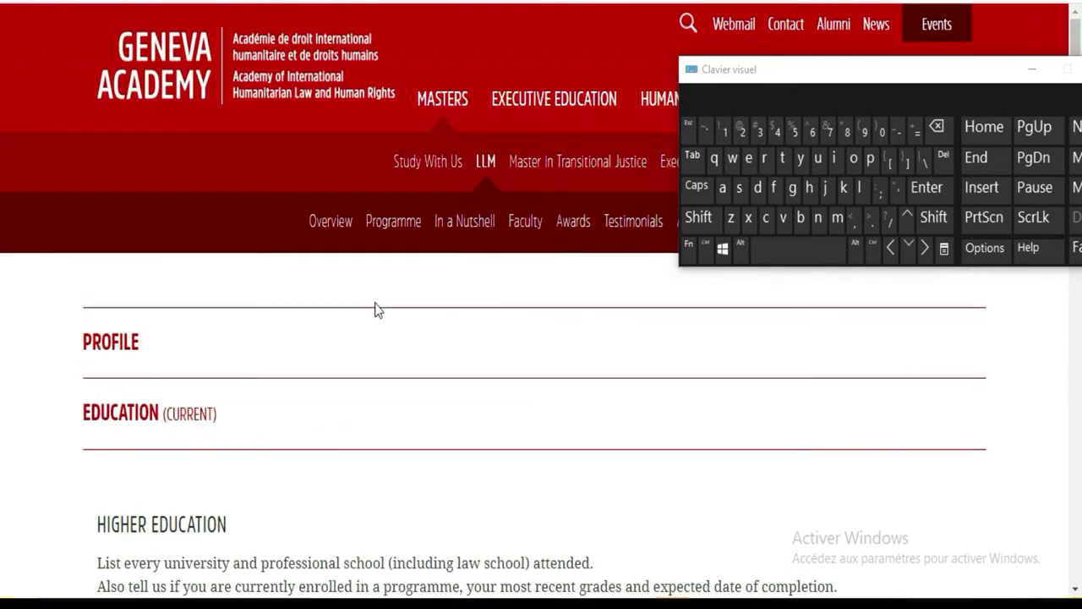
scroll(378, 310, "down", 10)
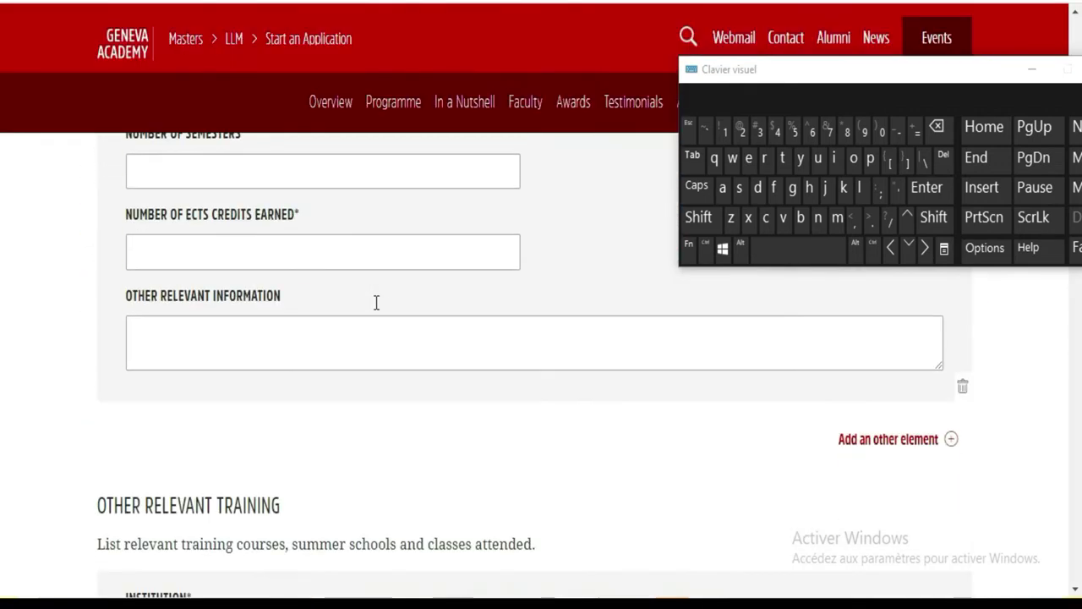
scroll(378, 310, "down", 7)
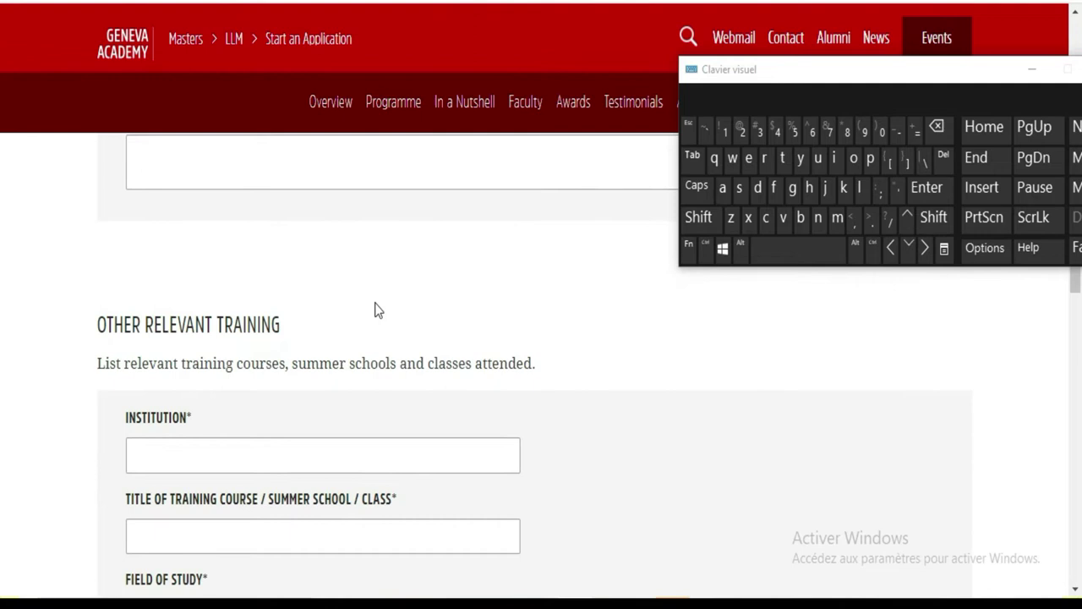
scroll(376, 303, "up", 6)
scroll(355, 279, "down", 3)
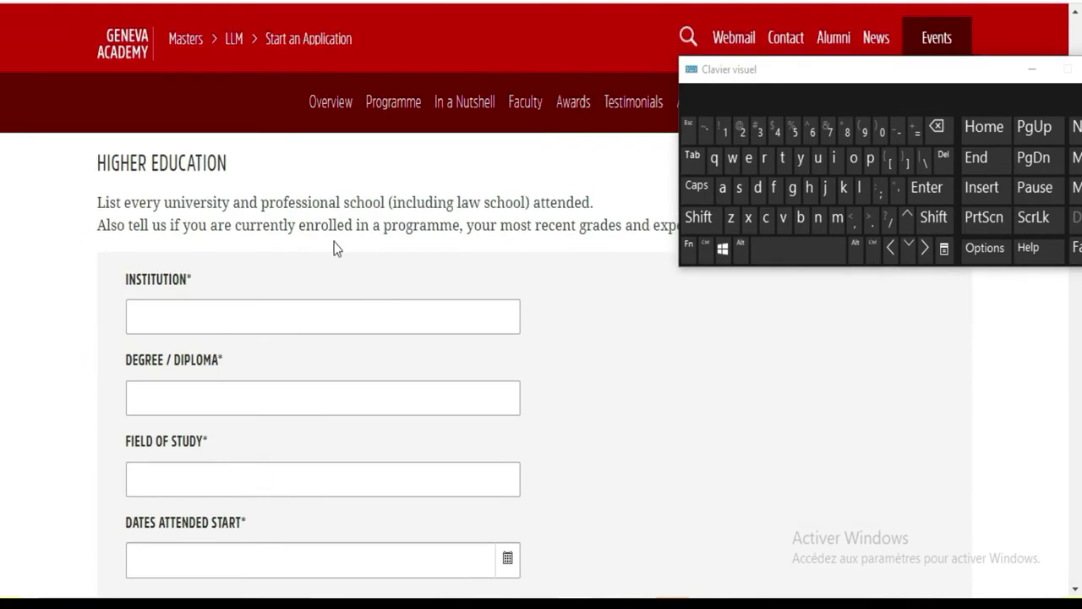
scroll(296, 338, "down", 3)
scroll(315, 314, "down", 12)
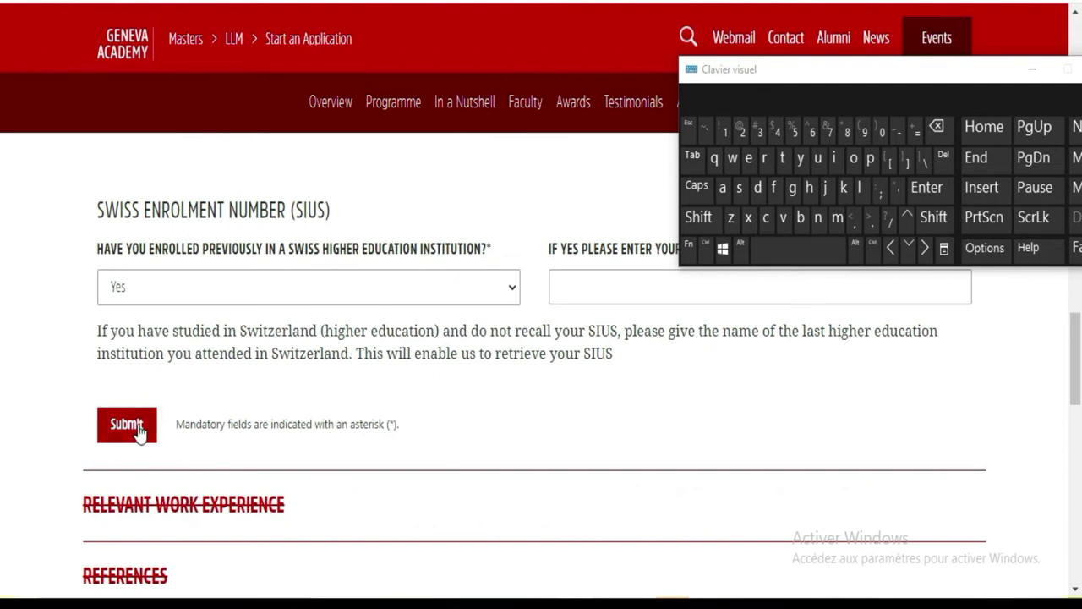
Step: Review the headings of the sections that follow education, from relevant work experience to attaching the required documents
left_click_drag(290, 501, 75, 510)
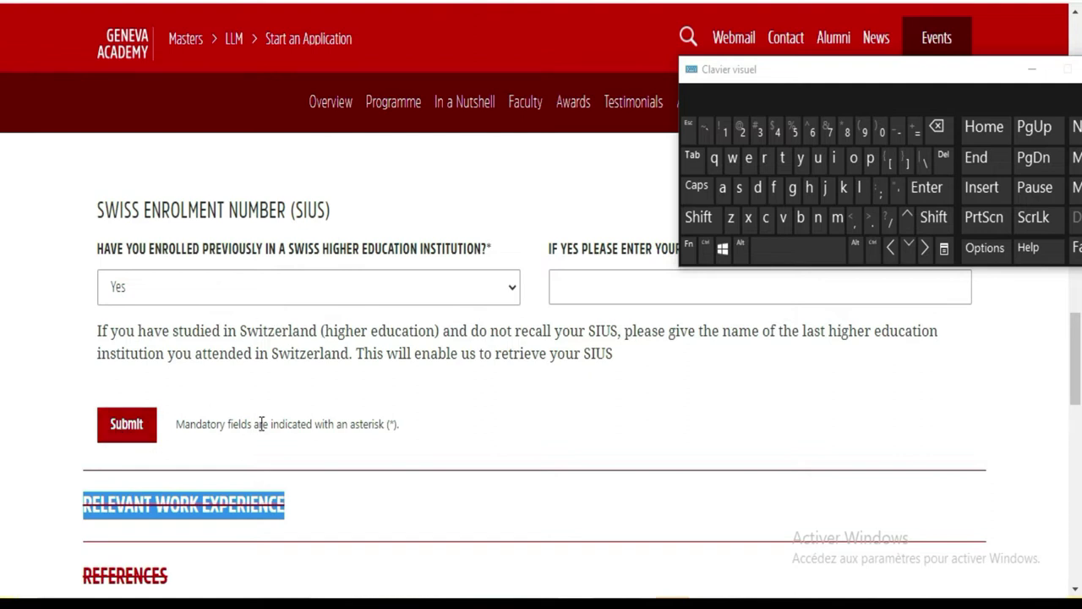
scroll(263, 461, "down", 2)
left_click_drag(186, 394, 144, 394)
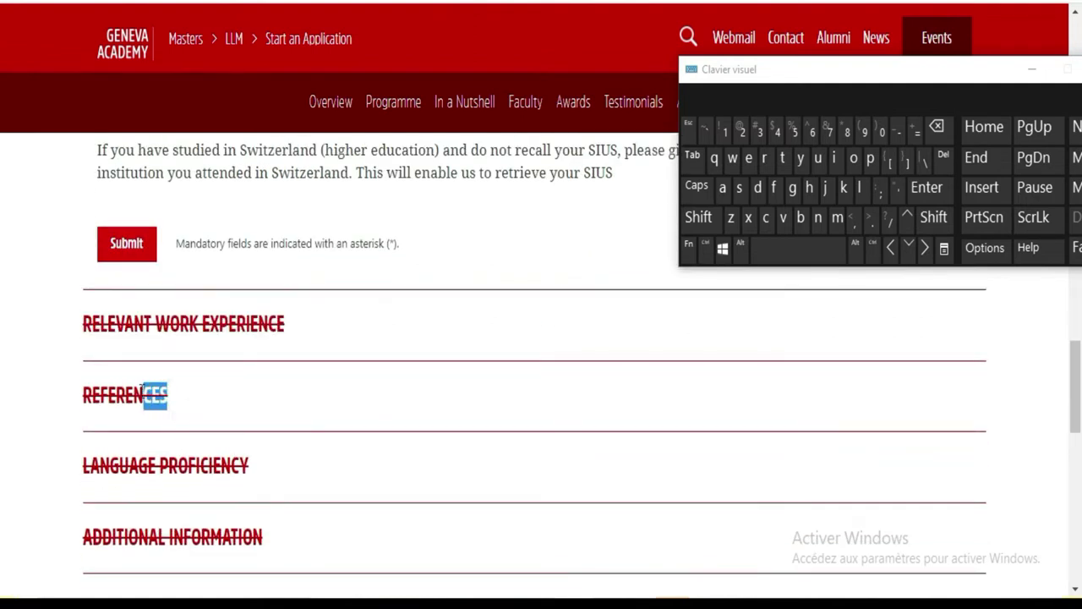
scroll(372, 413, "down", 3)
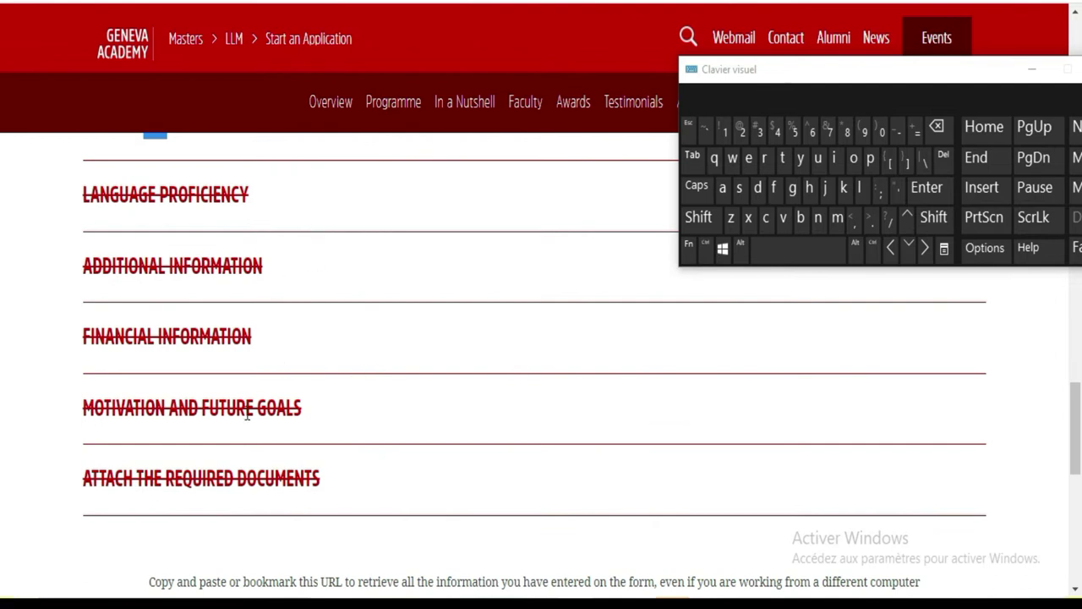
scroll(429, 372, "down", 3)
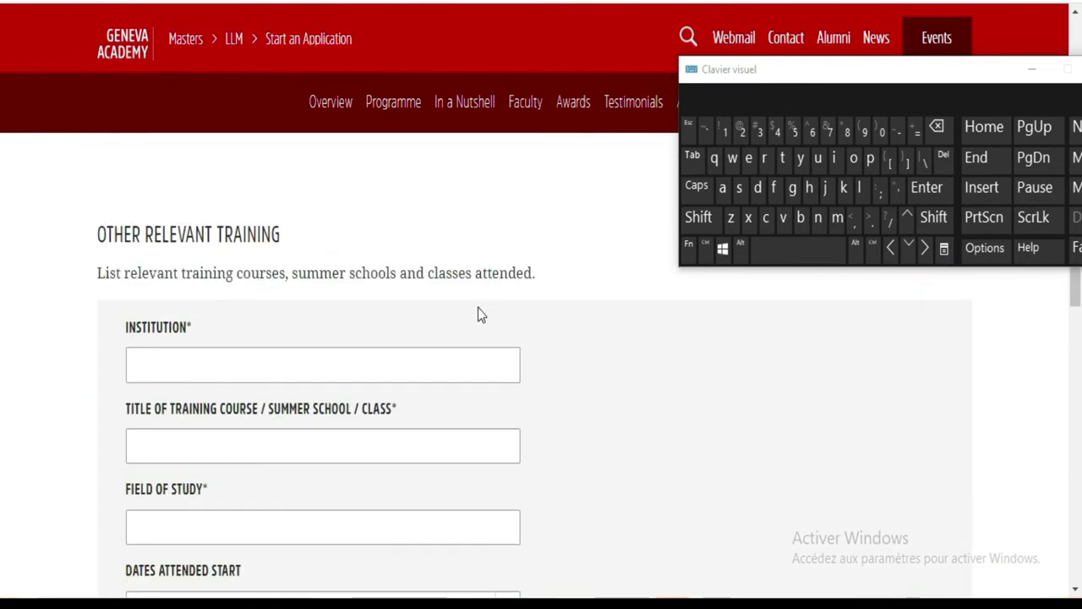
Step: Look through the education form once more, from the profile and education headings to the other relevant training fields
scroll(478, 313, "down", 3)
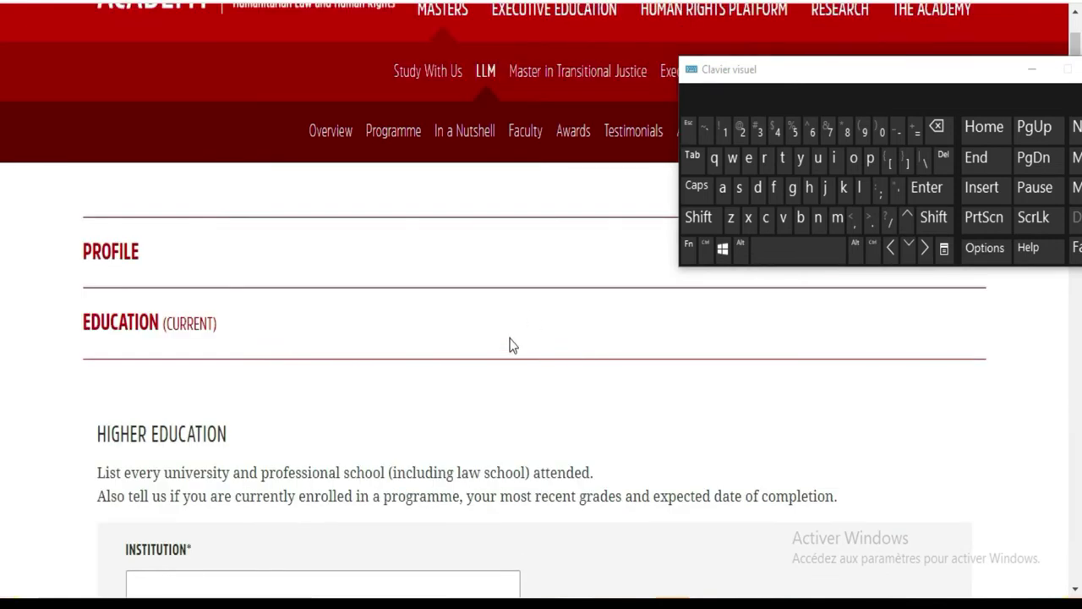
scroll(510, 345, "up", 1)
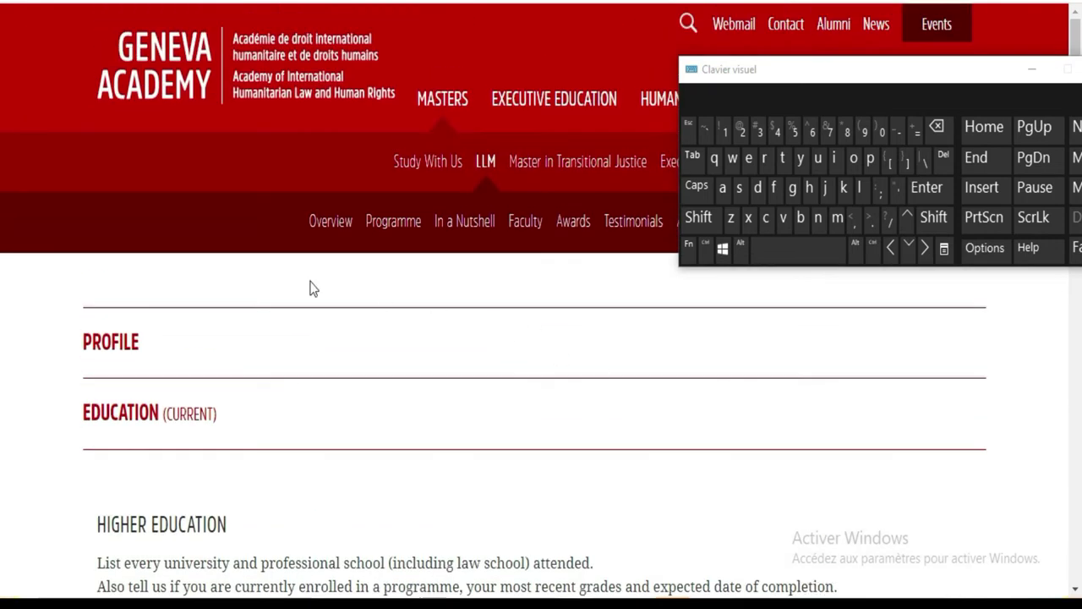
scroll(310, 292, "down", 5)
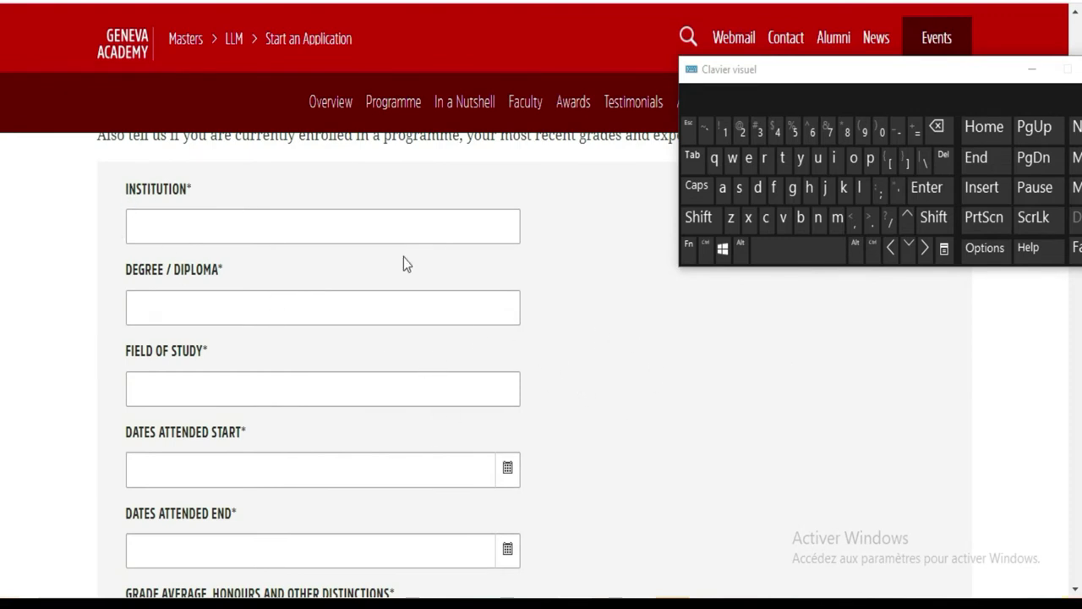
scroll(630, 306, "down", 3)
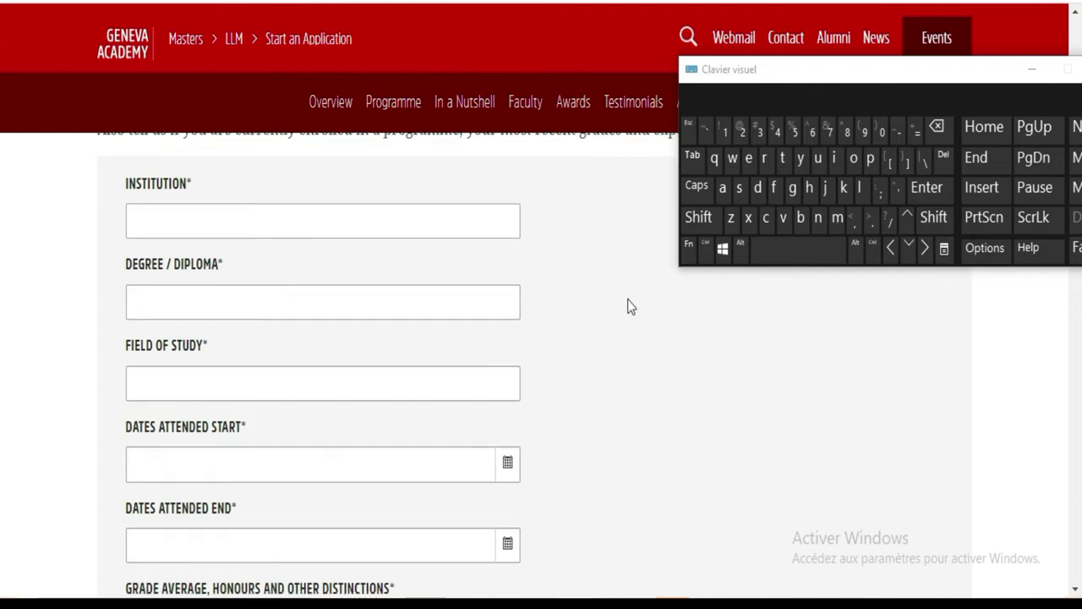
scroll(607, 302, "down", 4)
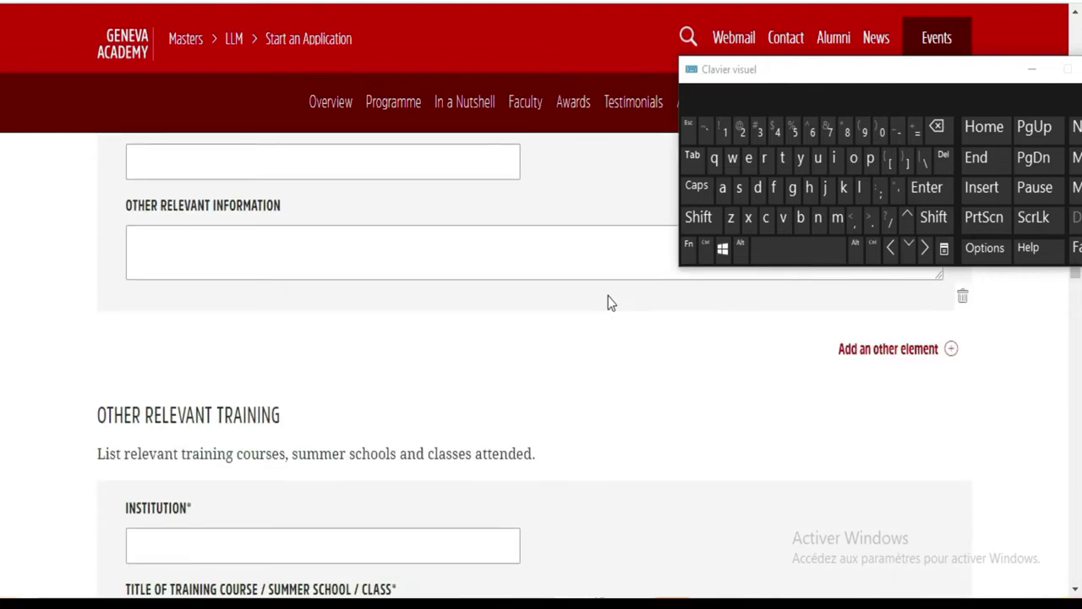
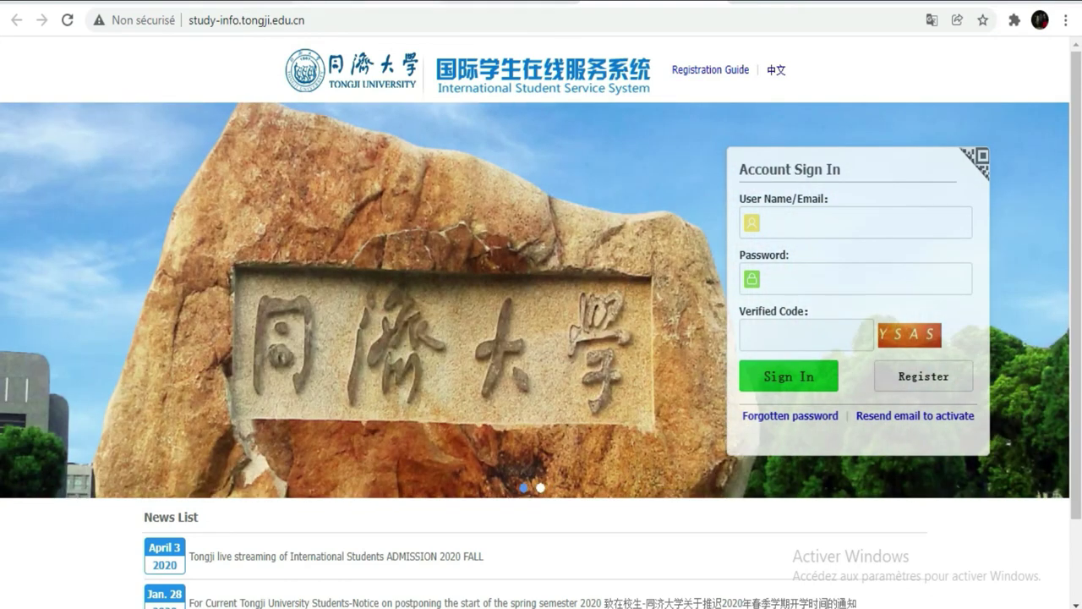
Step: Switch to the Chinese Government Scholarship Information System page and open its new-user registration form
left_click(389, 3)
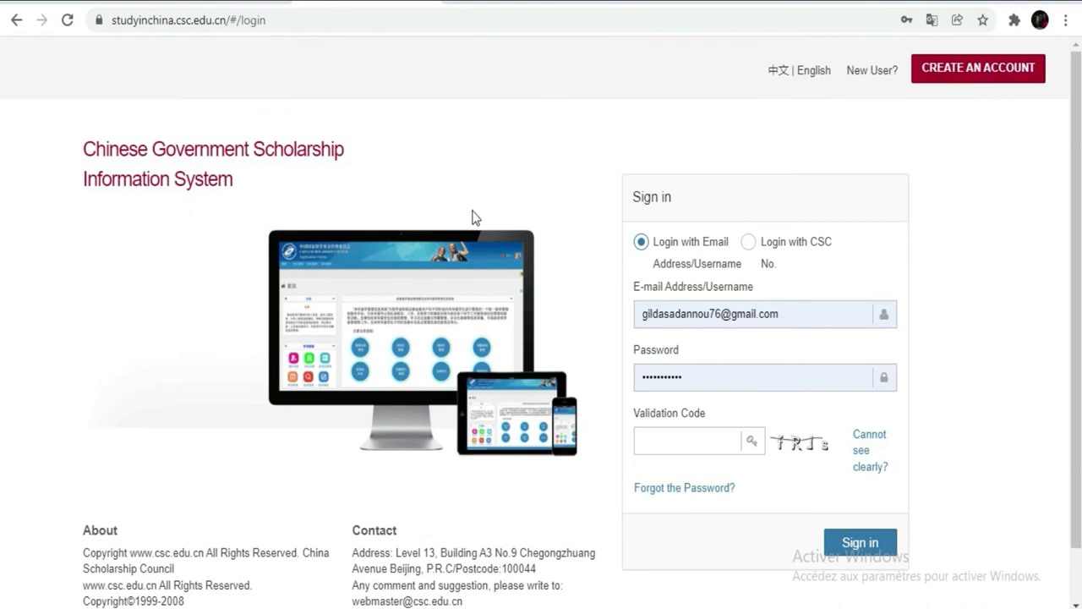
triple_click(78, 137)
left_click(139, 146)
triple_click(84, 148)
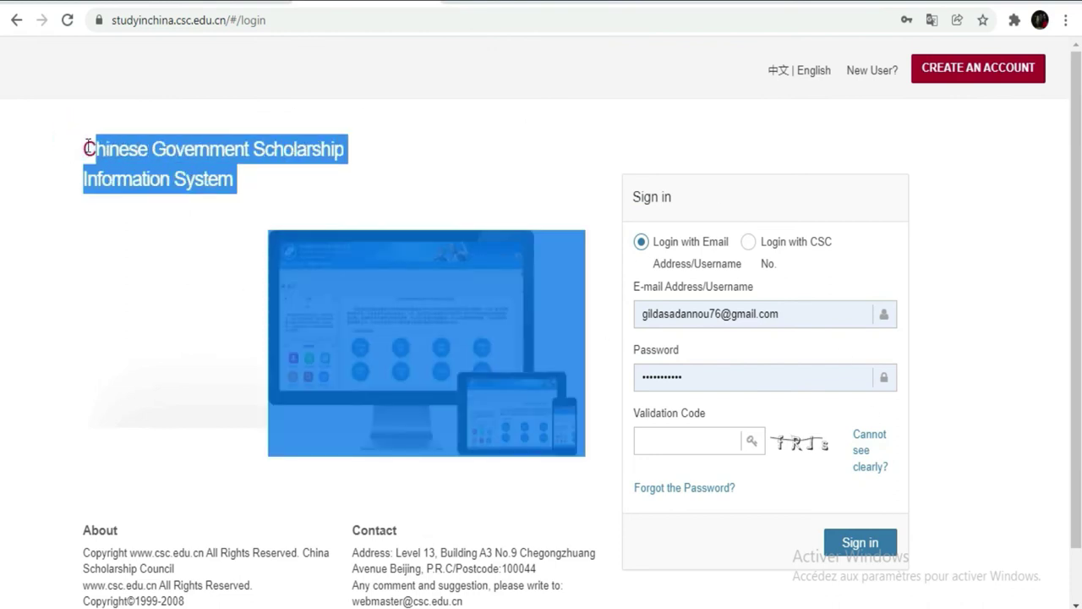
left_click(82, 147)
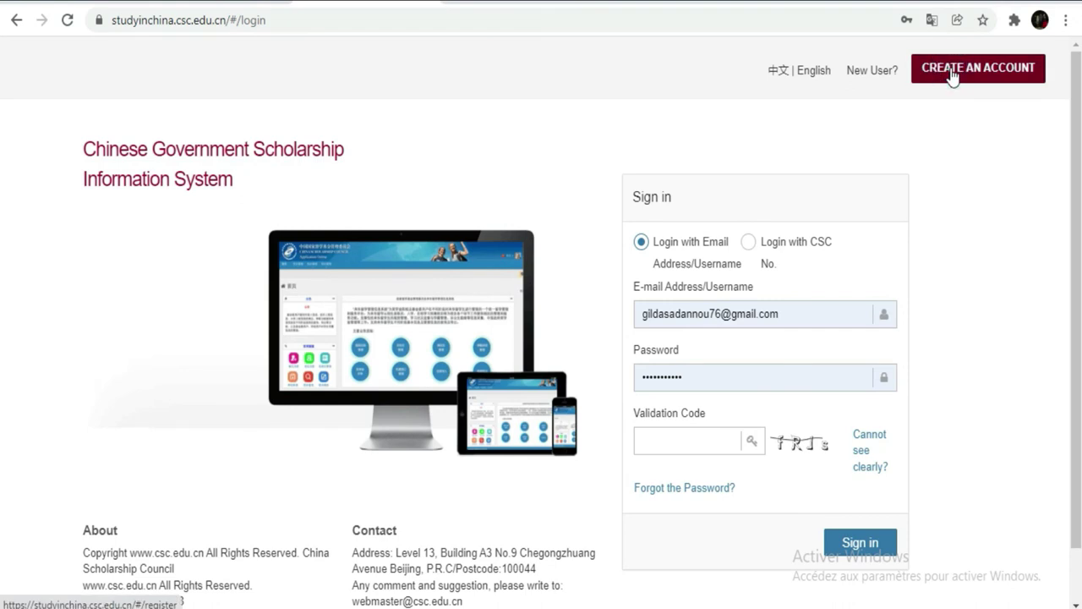
left_click(872, 75)
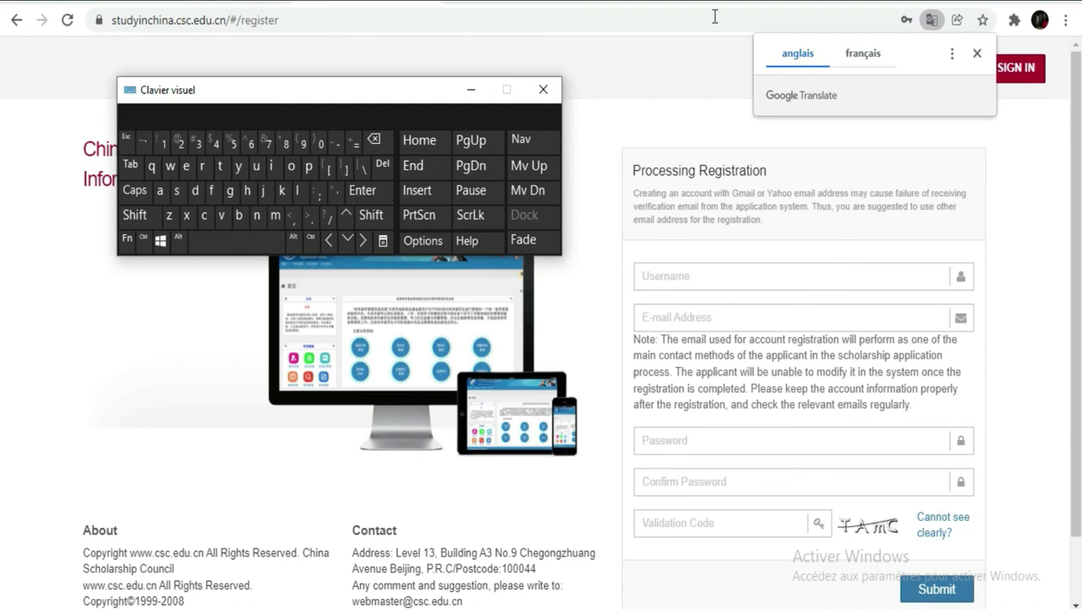
Step: Examine the Chinese Government Scholarship registration page and Tongji University's International Student Service System sign-in page, then return to the registration form
left_click_drag(422, 107, 450, 282)
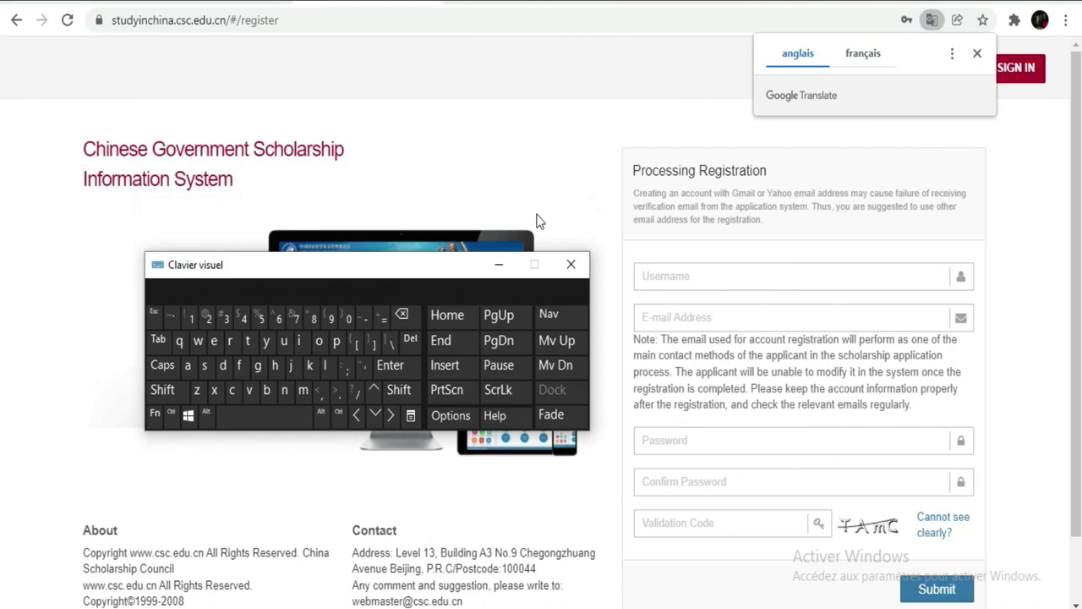
left_click(78, 149)
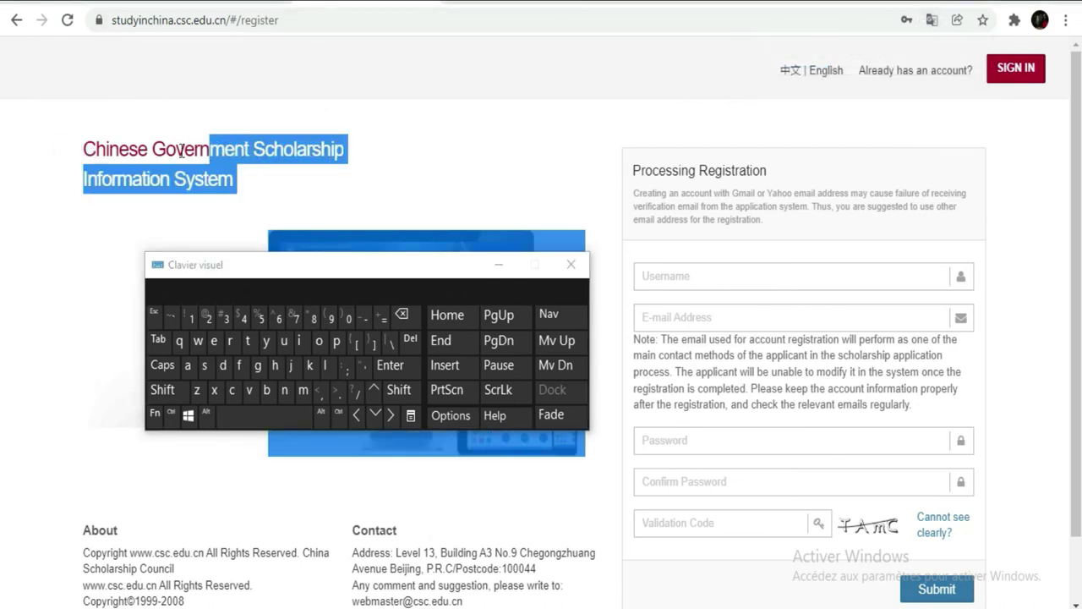
left_click(55, 150)
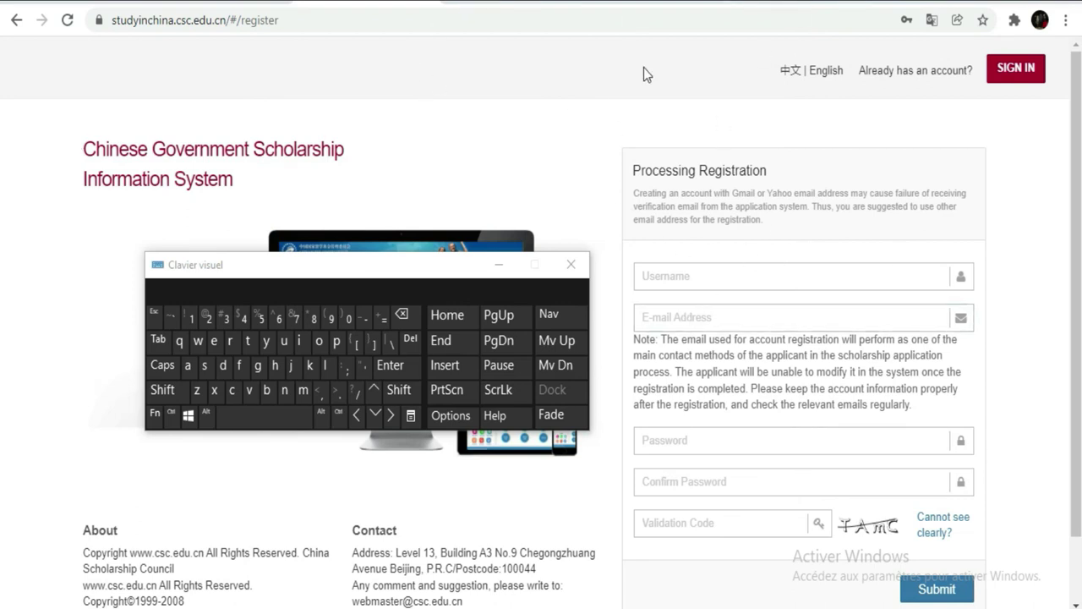
left_click(626, 3)
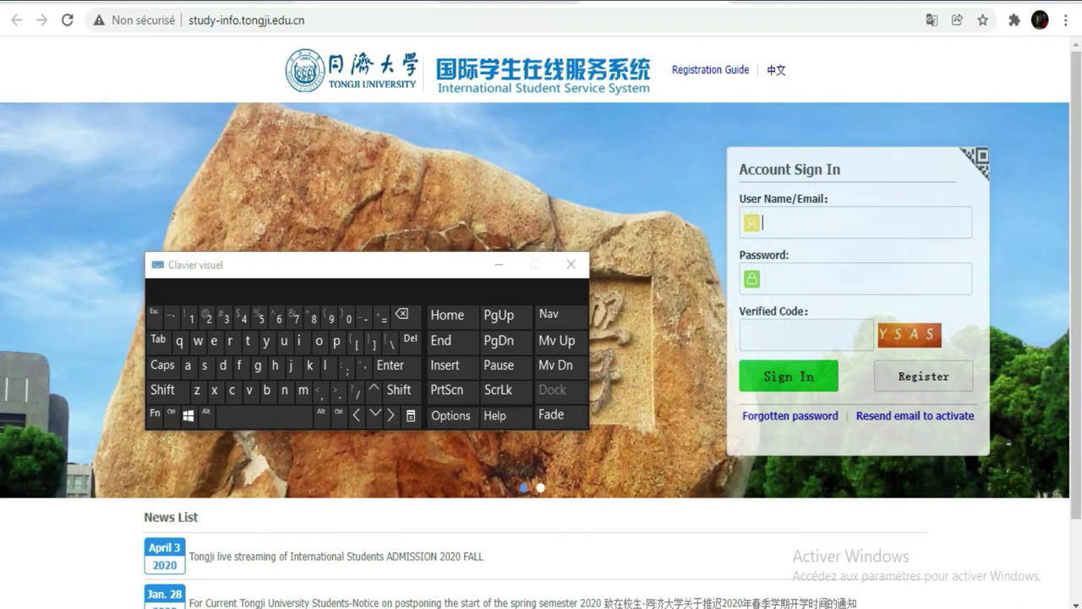
left_click(301, 2)
Step: Enter the applicant's chosen username in the registration form, keeping the on-screen keyboard clear of the fields
left_click(772, 276)
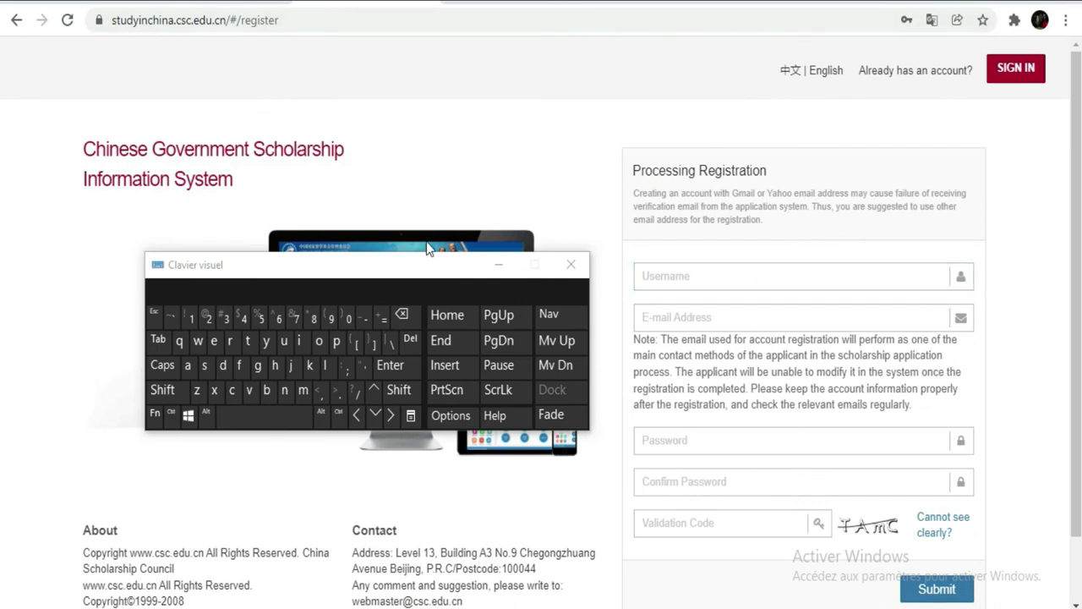
left_click_drag(426, 265, 407, 120)
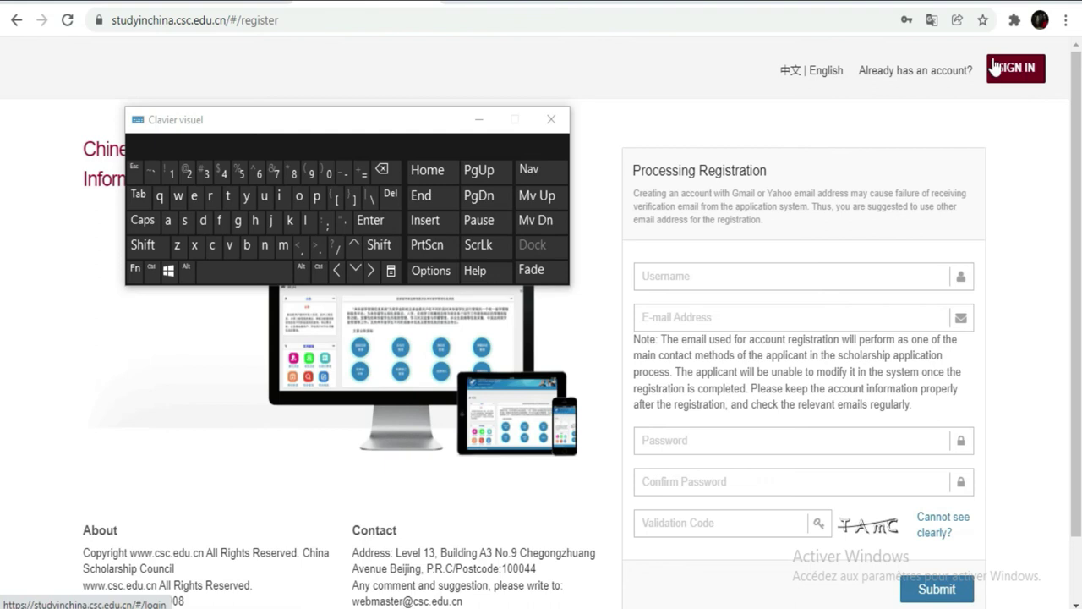
left_click(683, 278)
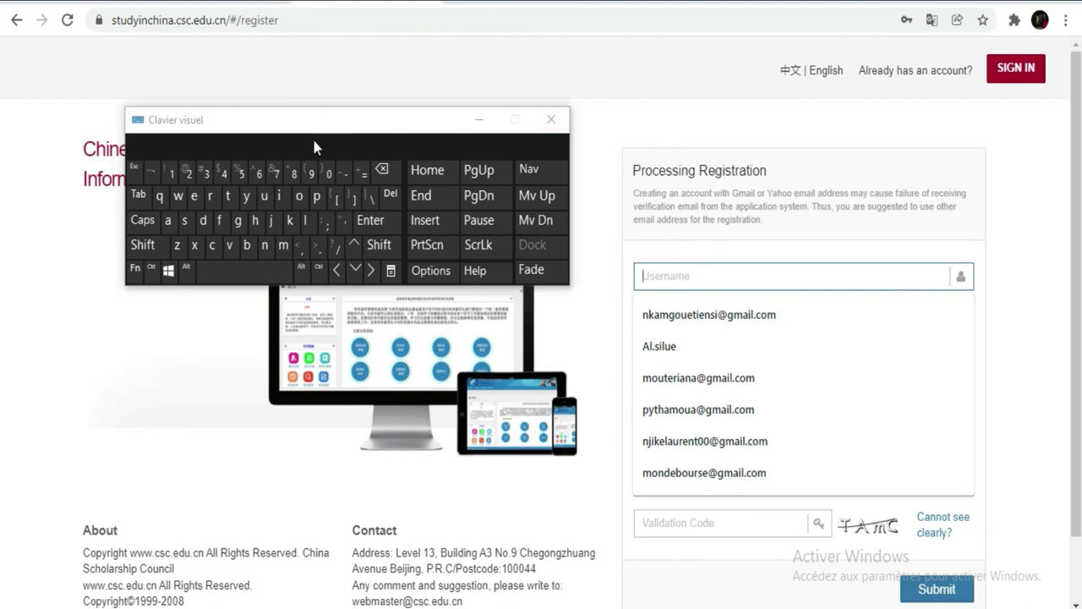
left_click(144, 246)
left_click(320, 199)
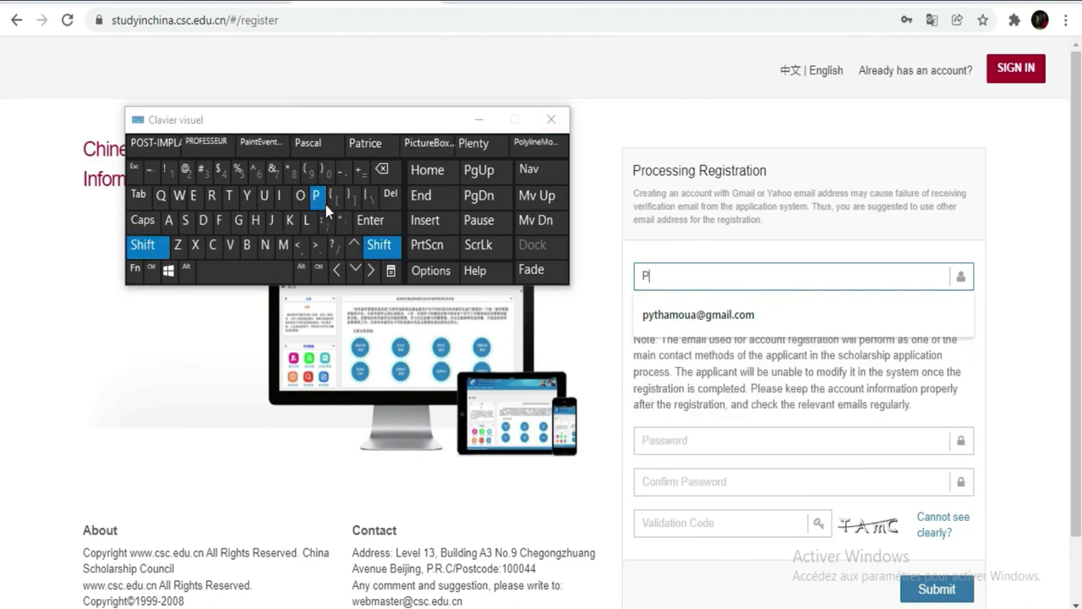
left_click(243, 200)
left_click(228, 196)
left_click(257, 222)
left_click(168, 221)
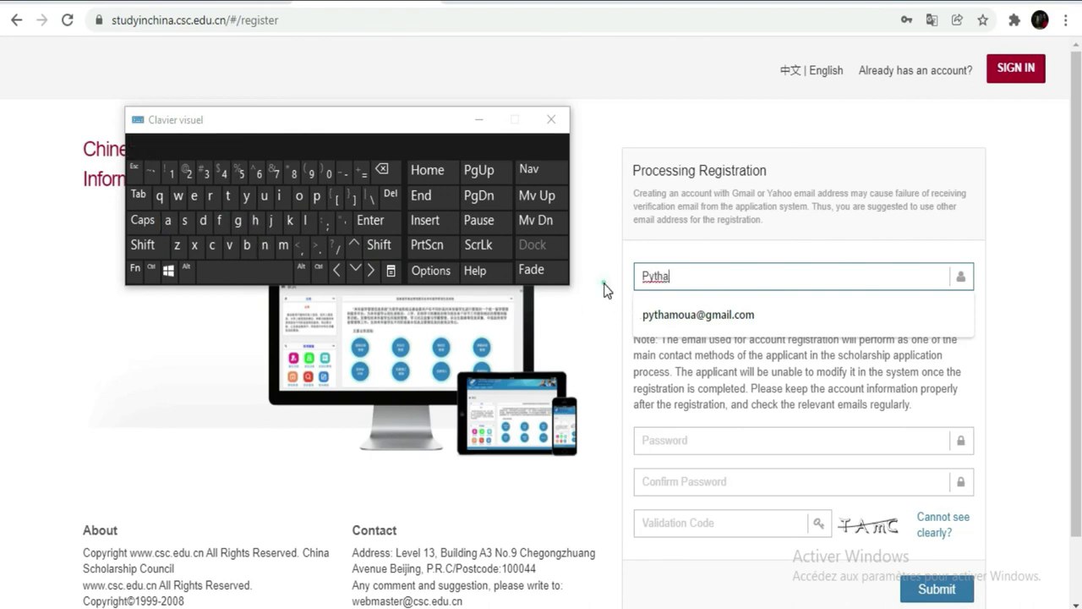
Step: Fill in the registration e-mail address using the saved suggestion that matches the first letters entered
left_click(638, 301)
left_click(656, 305)
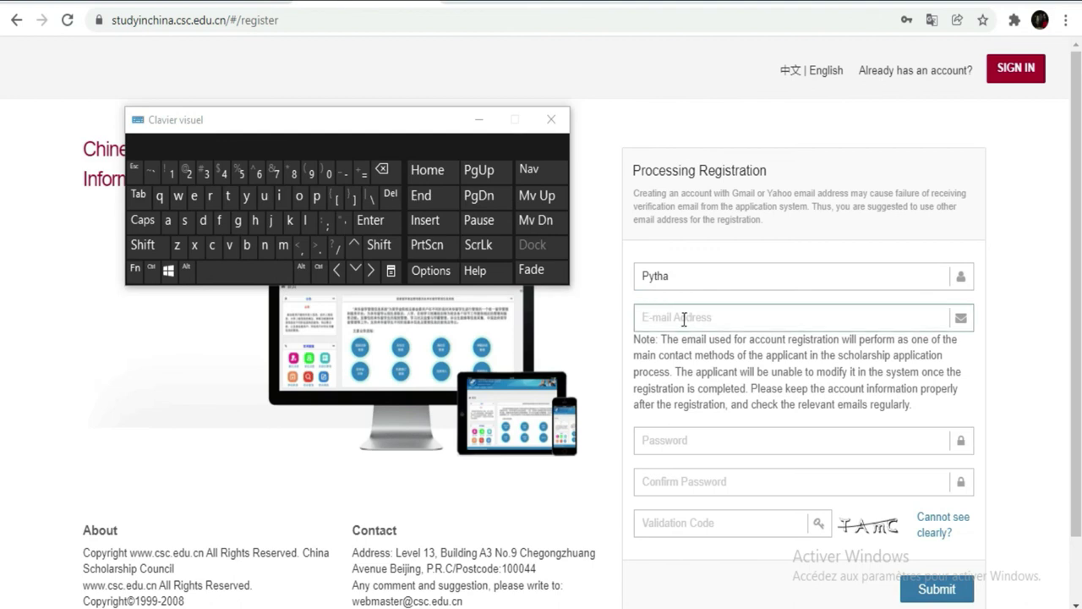
left_click(283, 245)
left_click(301, 201)
left_click(264, 245)
left_click(204, 221)
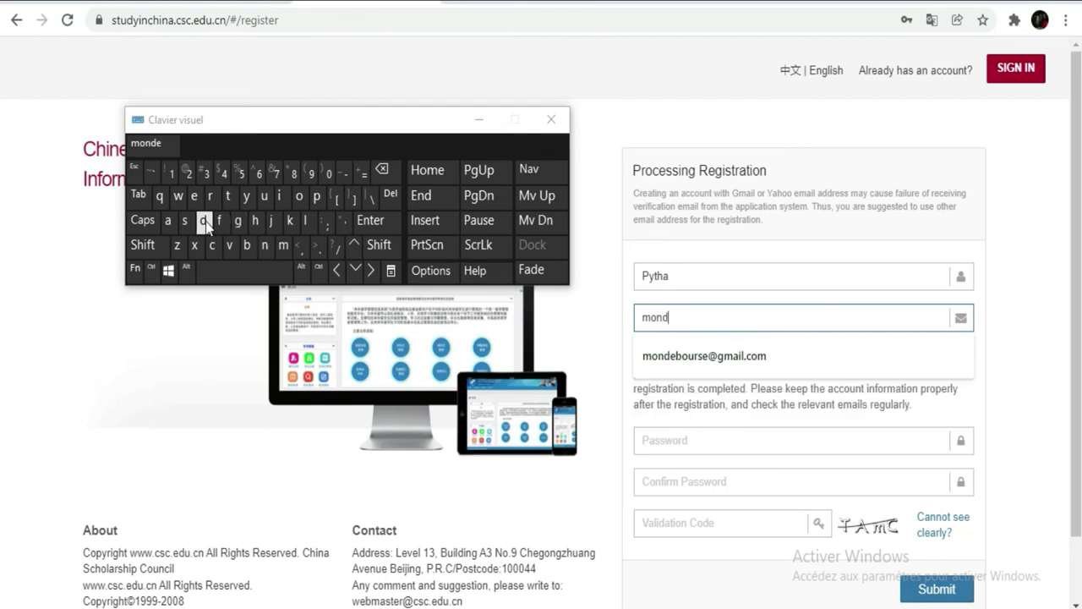
left_click(676, 356)
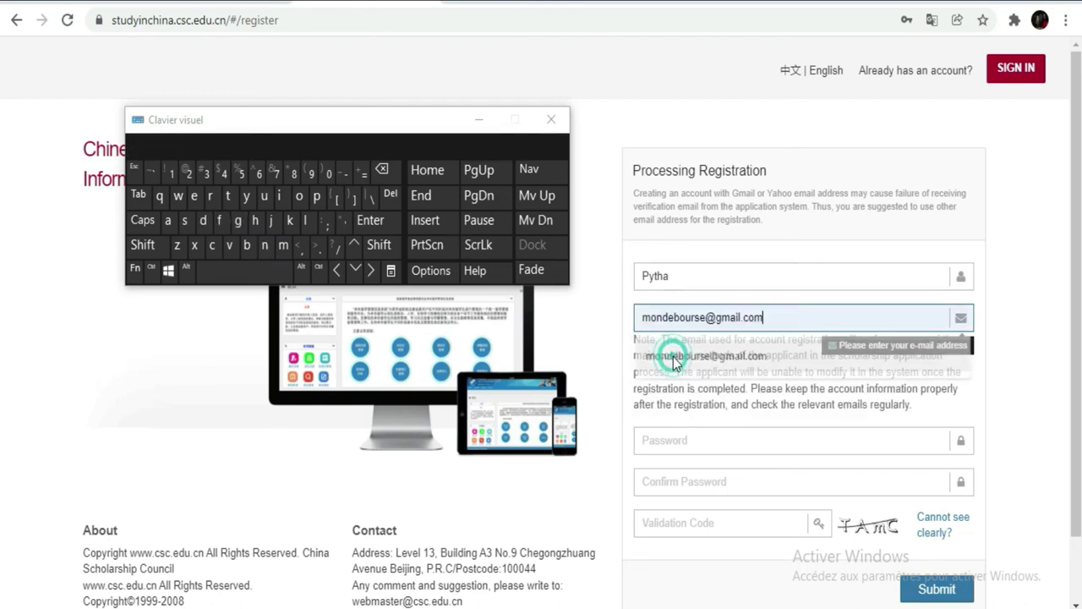
Step: Enter the chosen account password in the registration form's password field
left_click(681, 440)
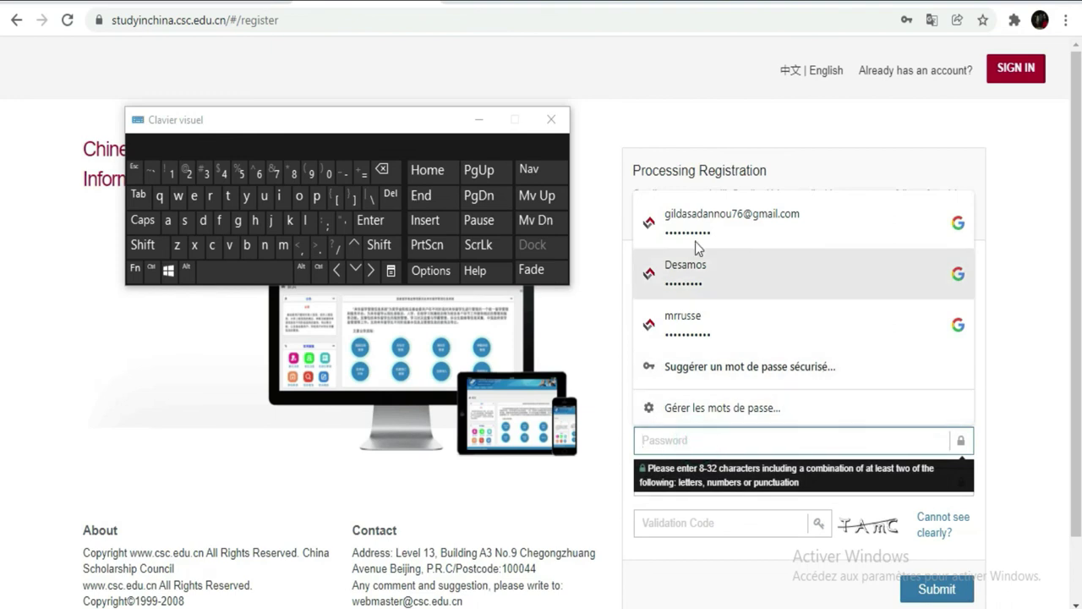
left_click(142, 245)
left_click(301, 196)
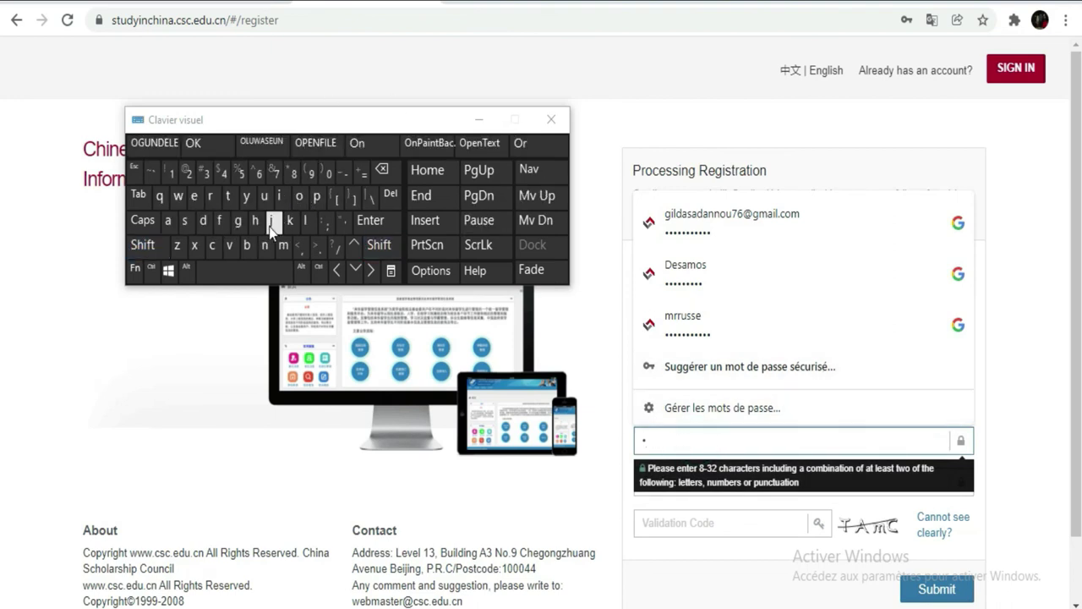
left_click(282, 196)
left_click(282, 196)
left_click(264, 246)
left_click(297, 198)
left_click(184, 223)
left_click(294, 173)
left_click(329, 173)
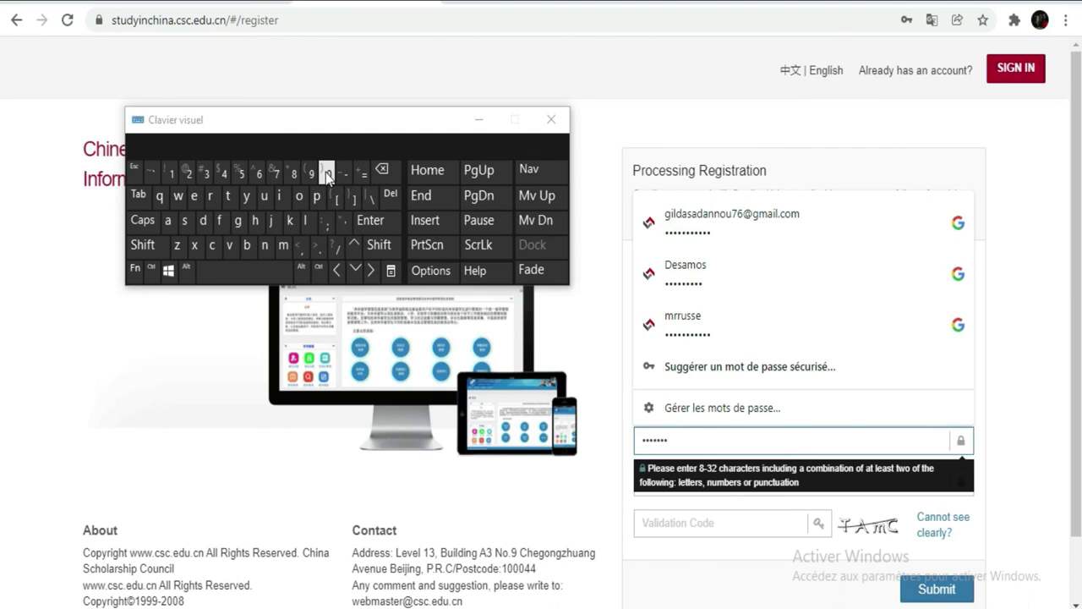
left_click(189, 174)
left_click(172, 174)
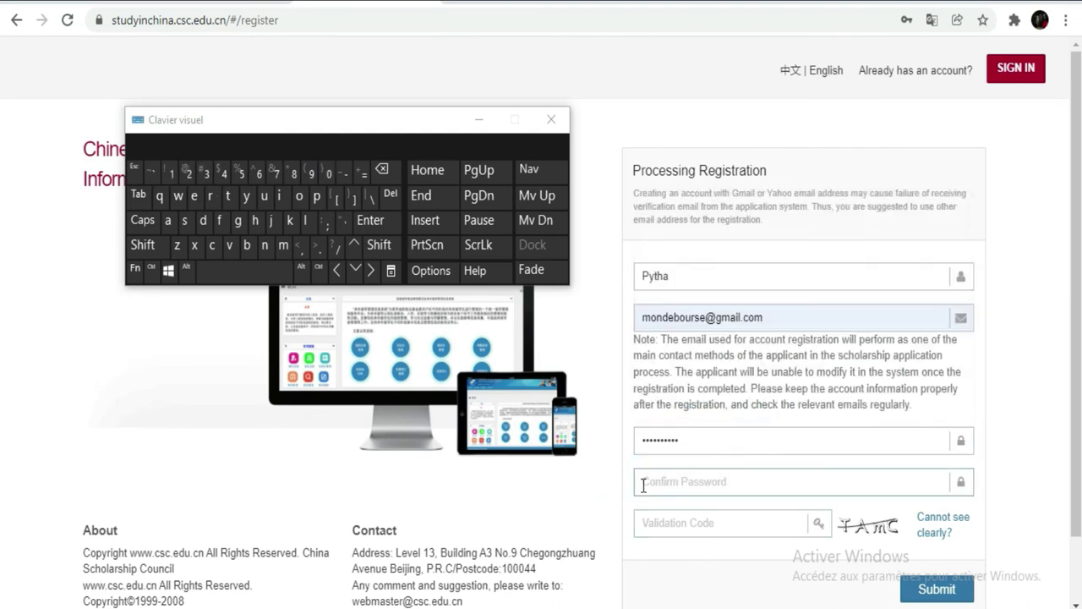
Step: Re-enter the account password in the confirmation field and move on to the validation code
left_click(641, 482)
left_click(143, 244)
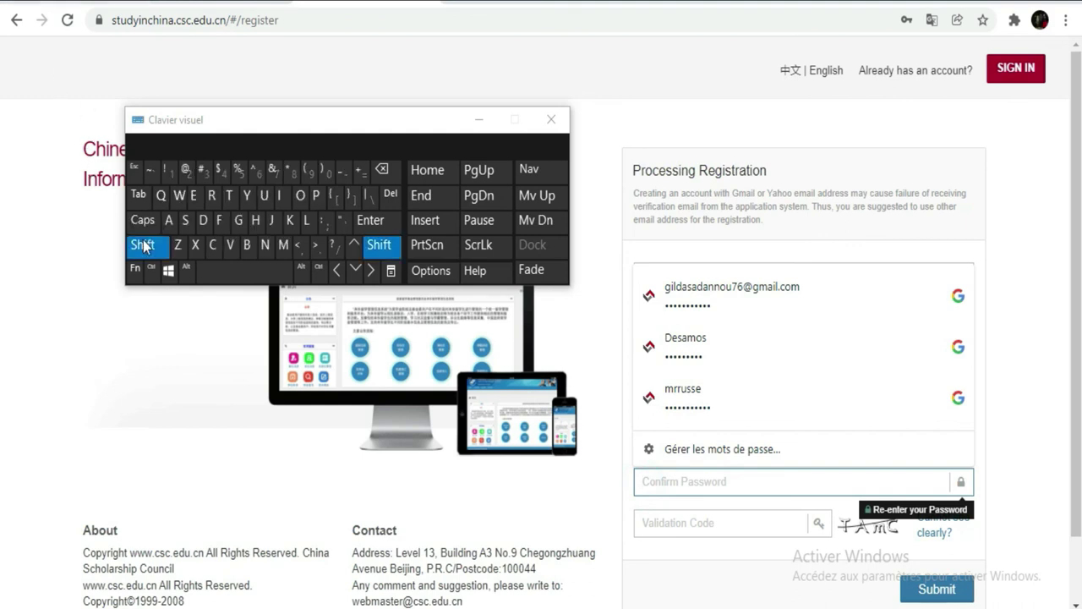
left_click(314, 195)
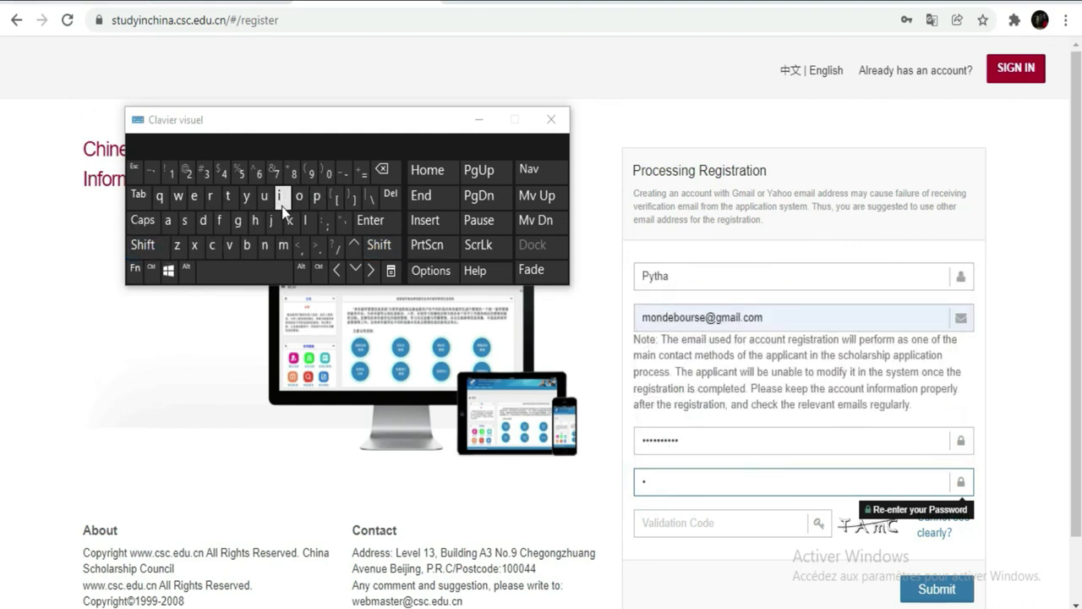
left_click(280, 222)
left_click(280, 195)
left_click(276, 244)
left_click(287, 221)
left_click(280, 195)
left_click(184, 221)
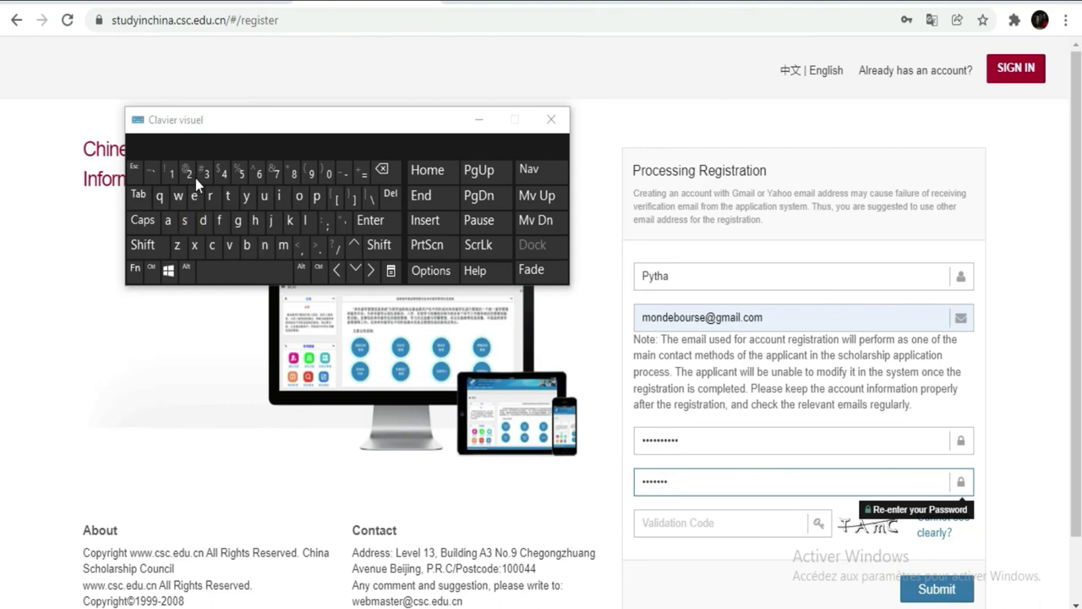
left_click(190, 174)
left_click(190, 174)
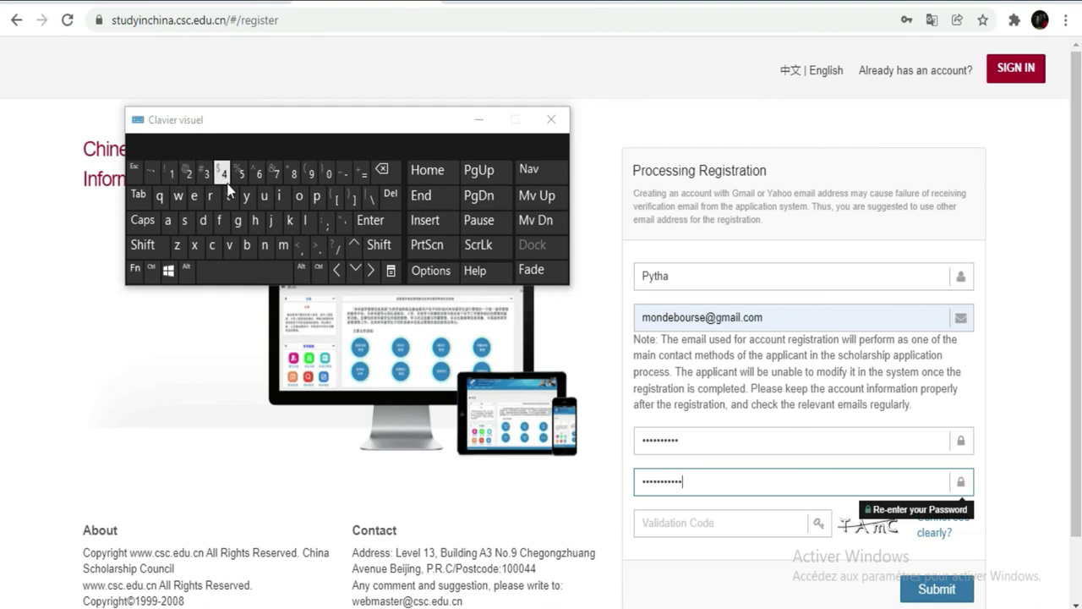
left_click(668, 523)
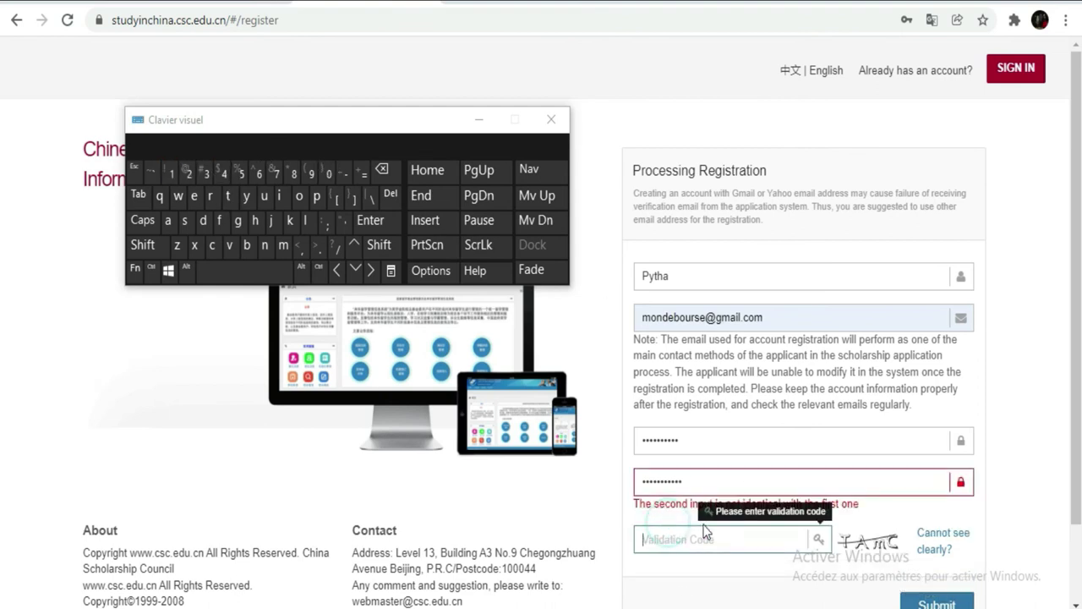
left_click(854, 511)
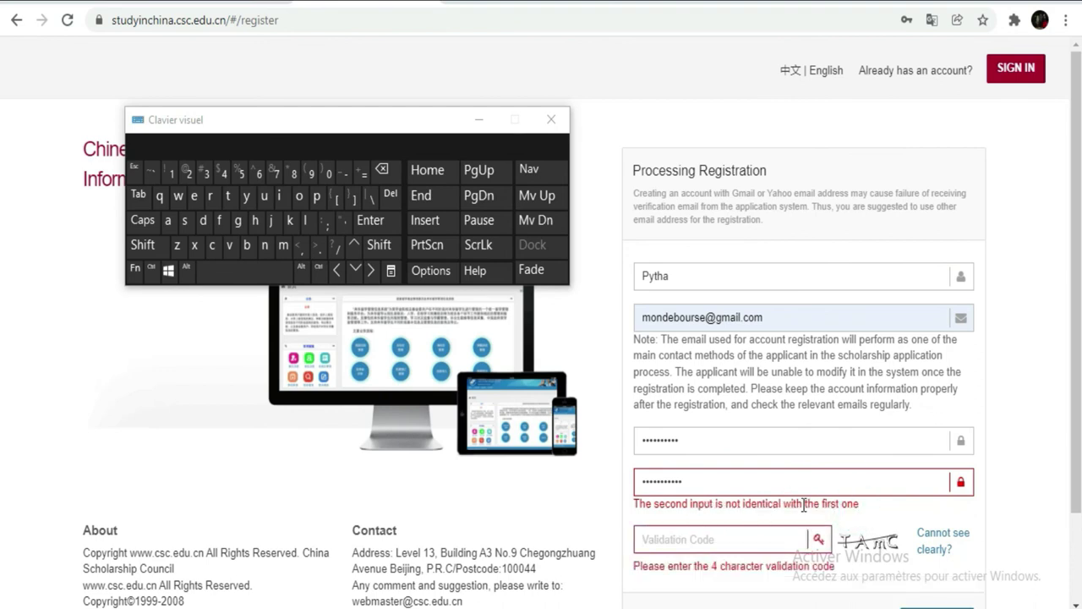
Step: Replace the whole password confirmation entry with the account password
left_click(694, 481)
double_click(693, 482)
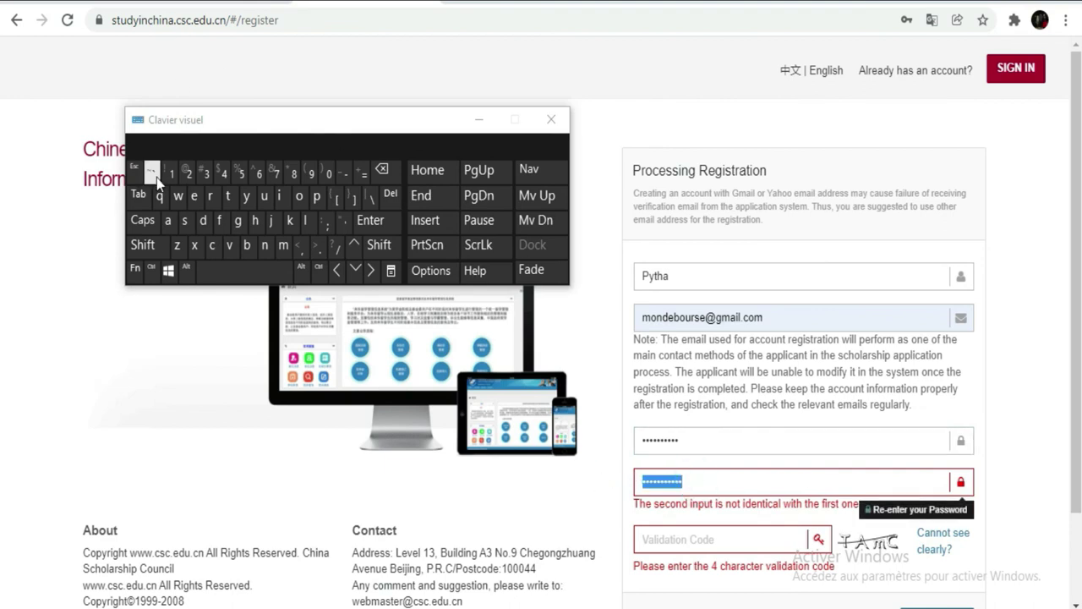
left_click(158, 246)
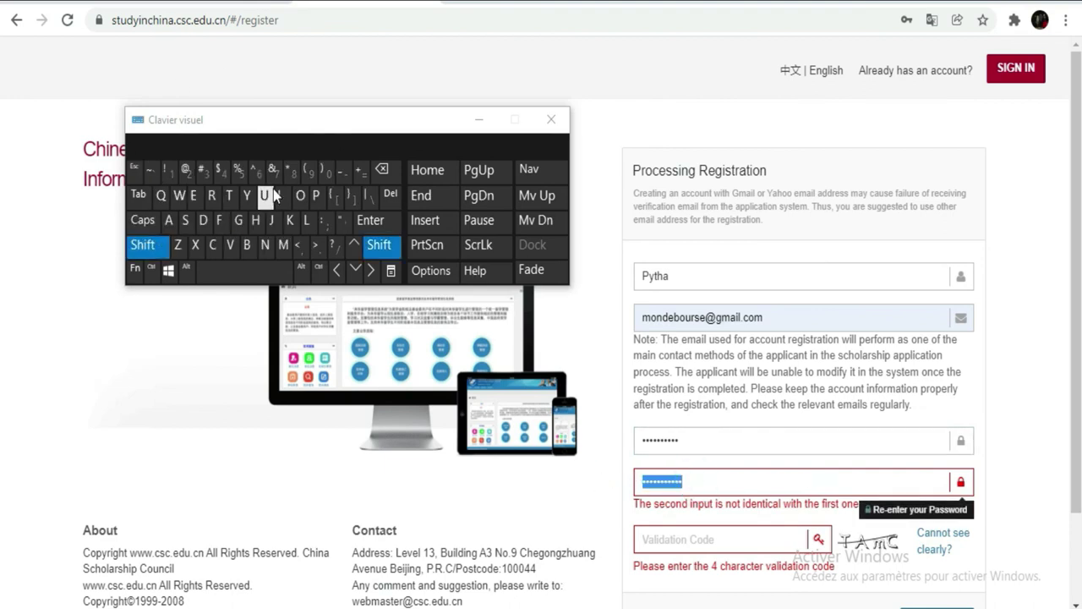
left_click(301, 197)
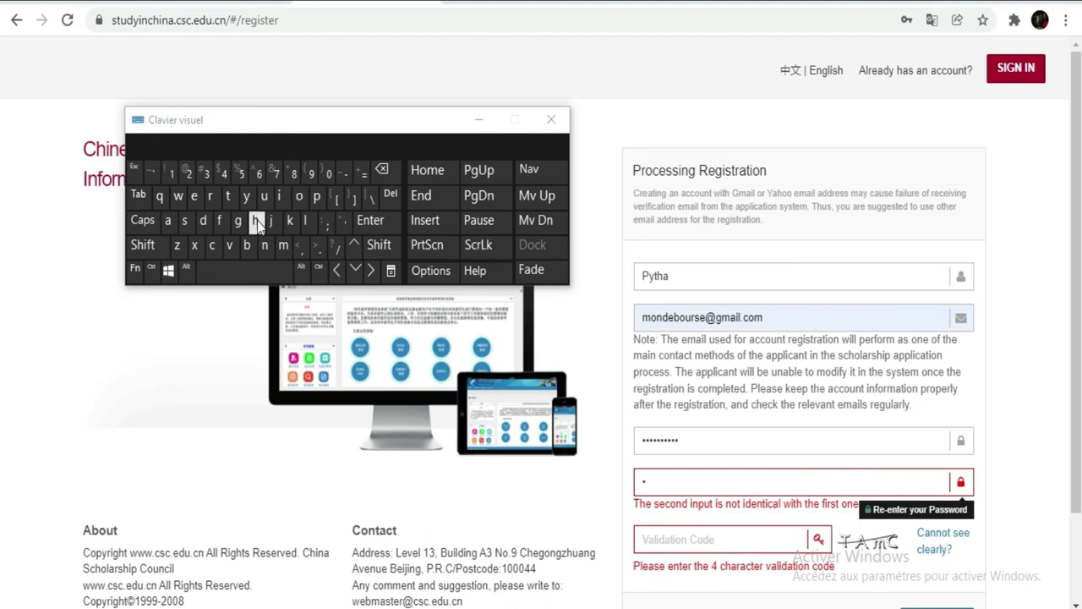
left_click(274, 223)
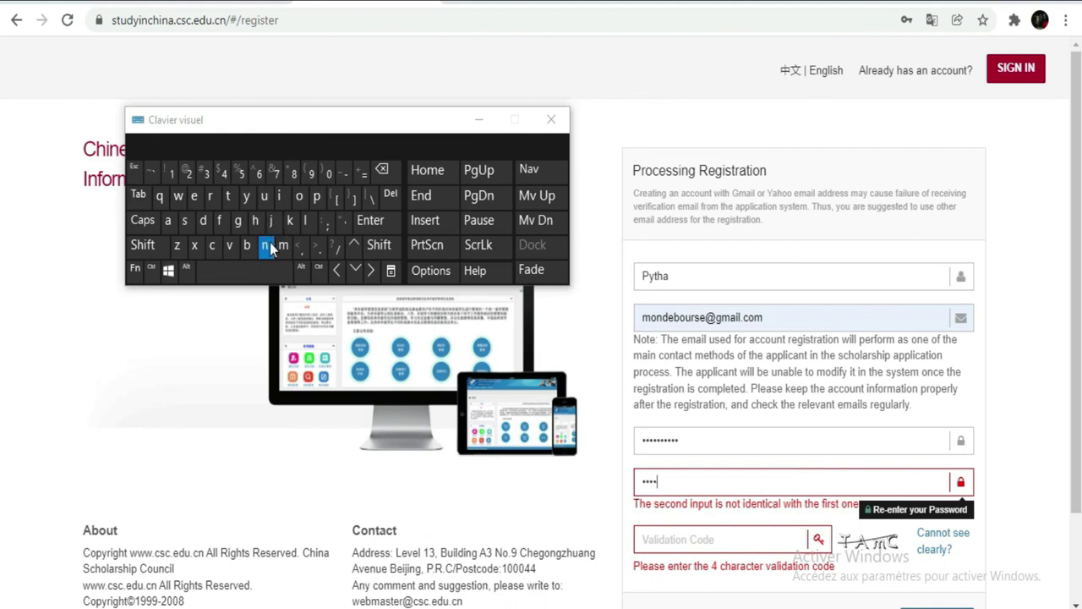
left_click(299, 200)
left_click(279, 199)
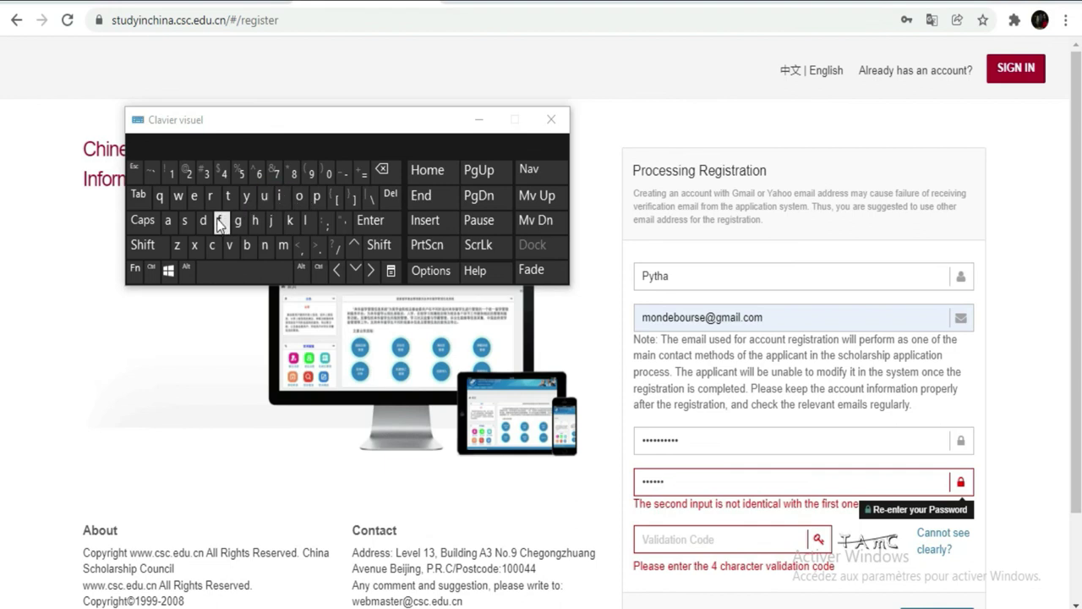
left_click(186, 222)
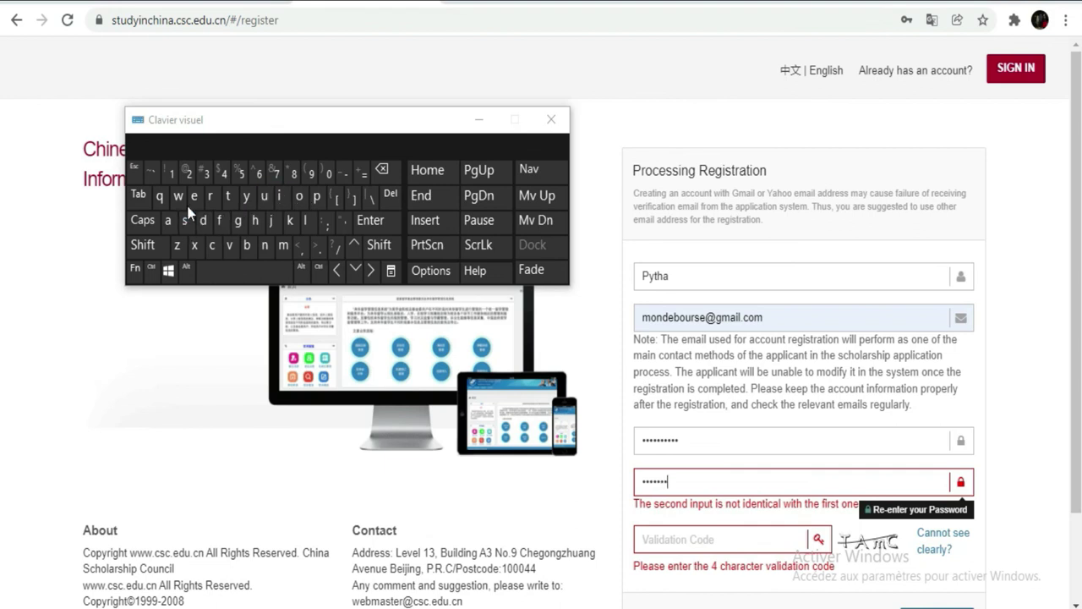
left_click(337, 177)
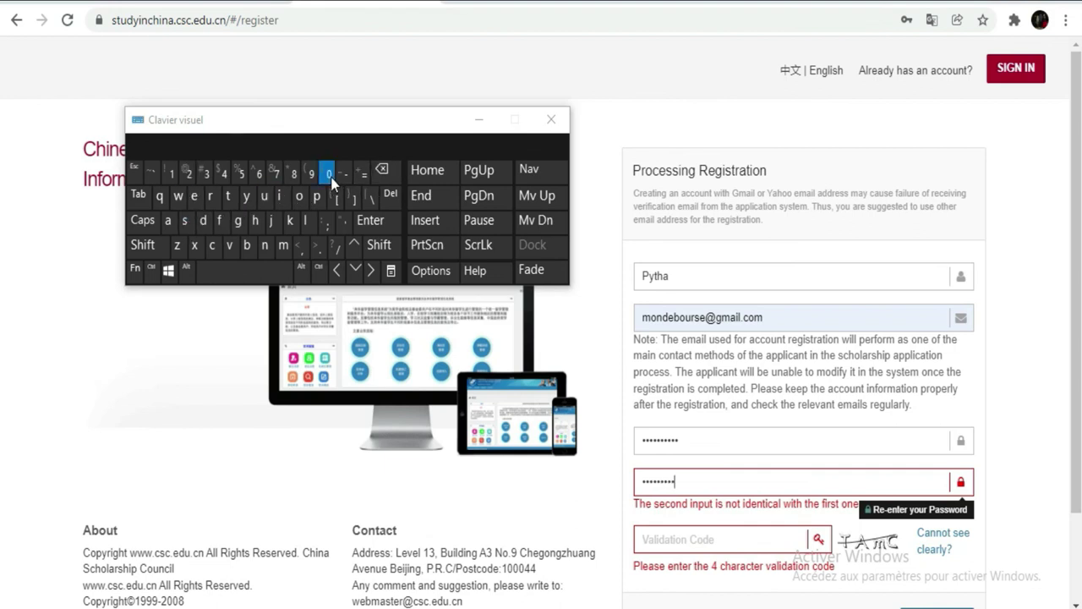
left_click(192, 175)
left_click(172, 173)
Step: Enter the four-character validation code shown in the image, matching its upper and lower case letters
left_click(762, 538)
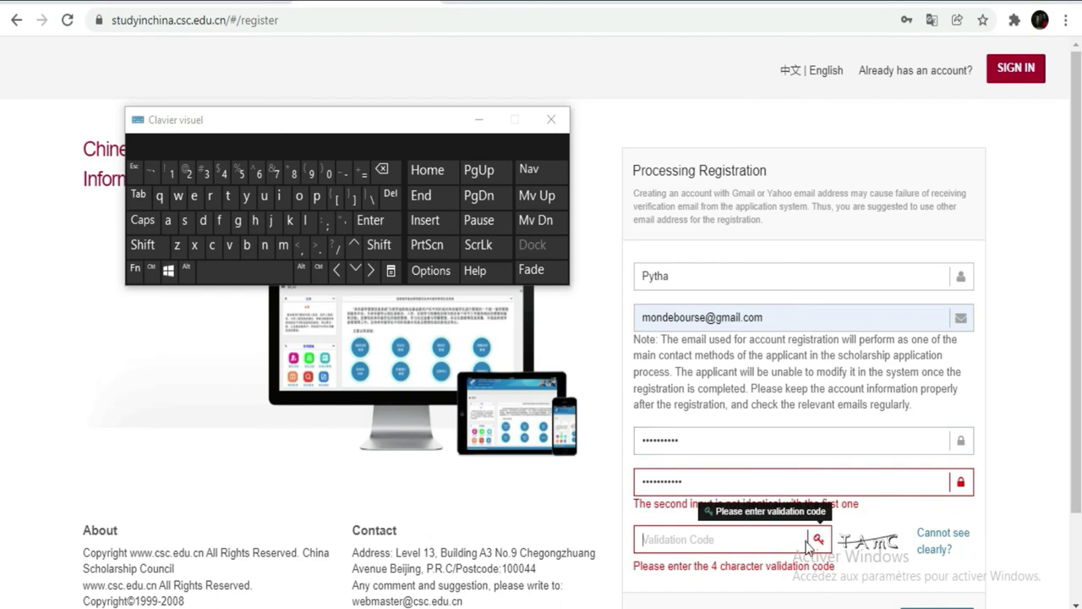
left_click(145, 249)
left_click(229, 199)
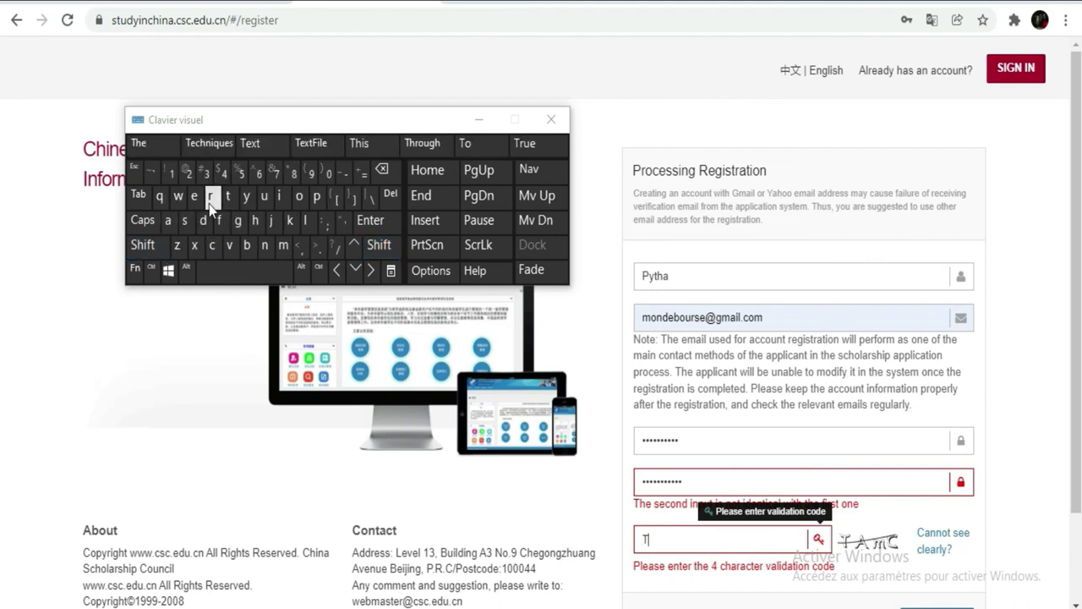
left_click(140, 254)
left_click(168, 222)
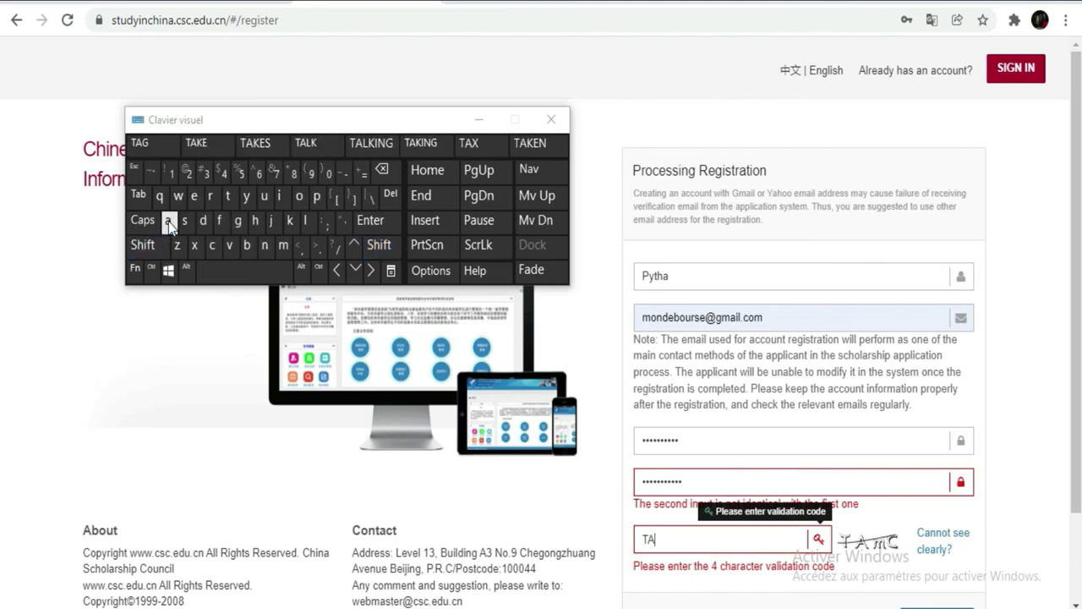
left_click(284, 246)
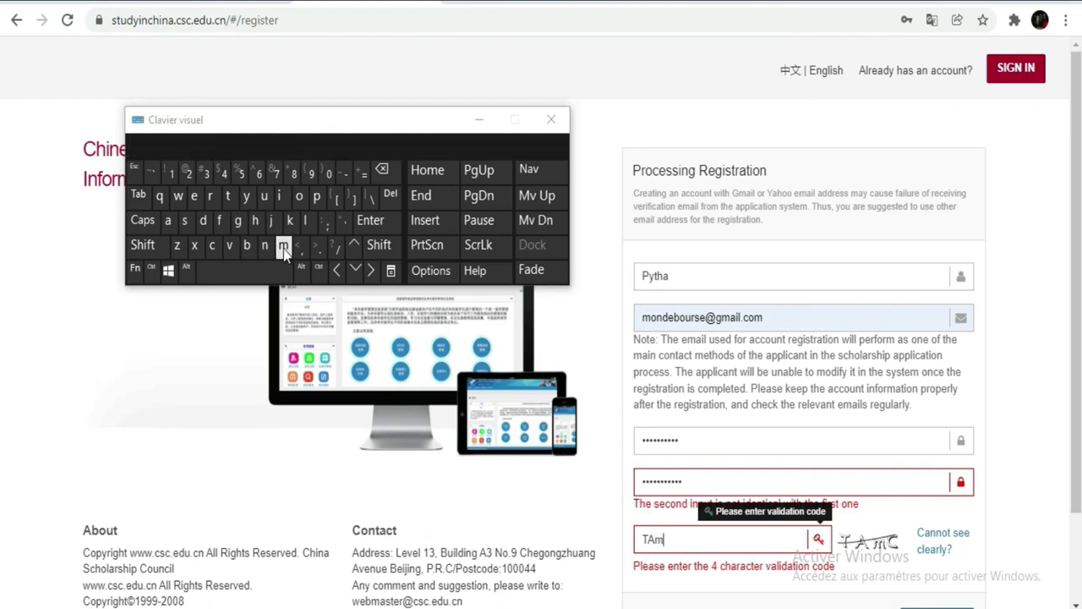
left_click(142, 246)
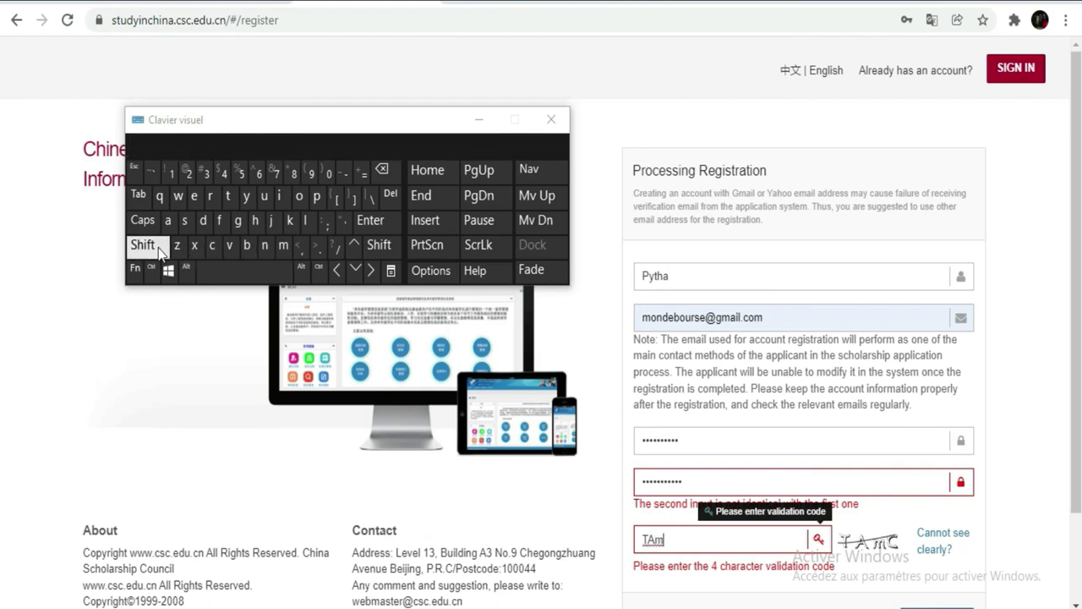
left_click(212, 246)
Step: Replace the original password entry so it matches the password confirmation, and submit the registration form
scroll(786, 337, "down", 1)
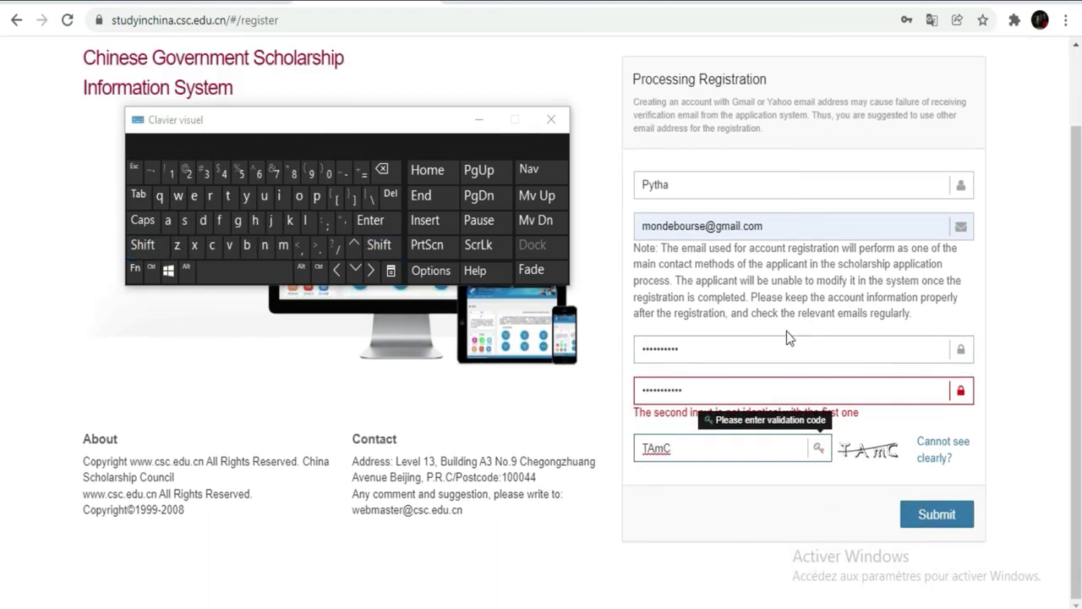
double_click(697, 347)
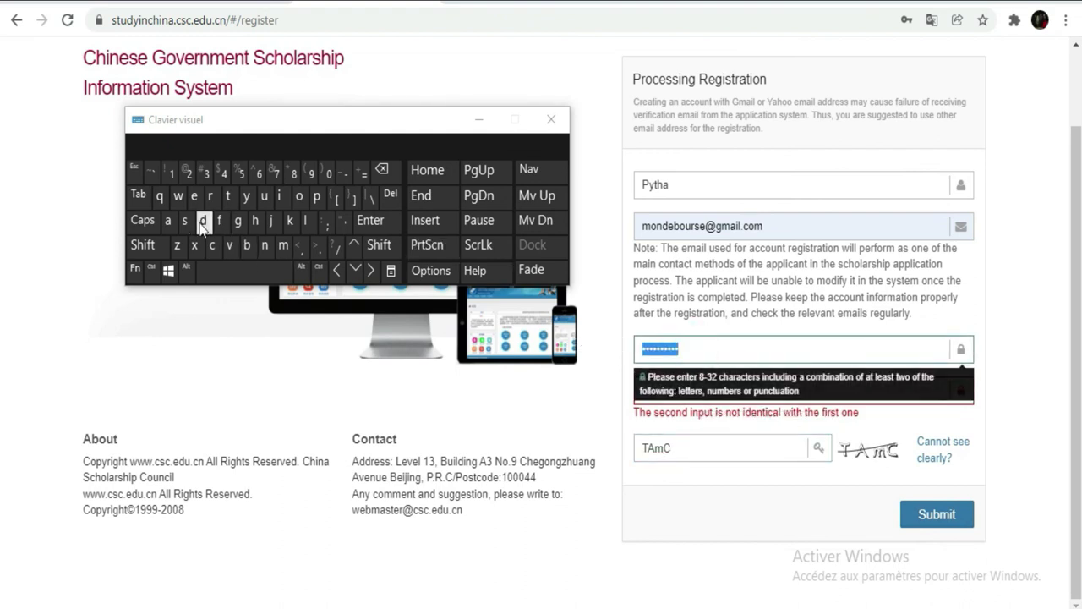
left_click(142, 244)
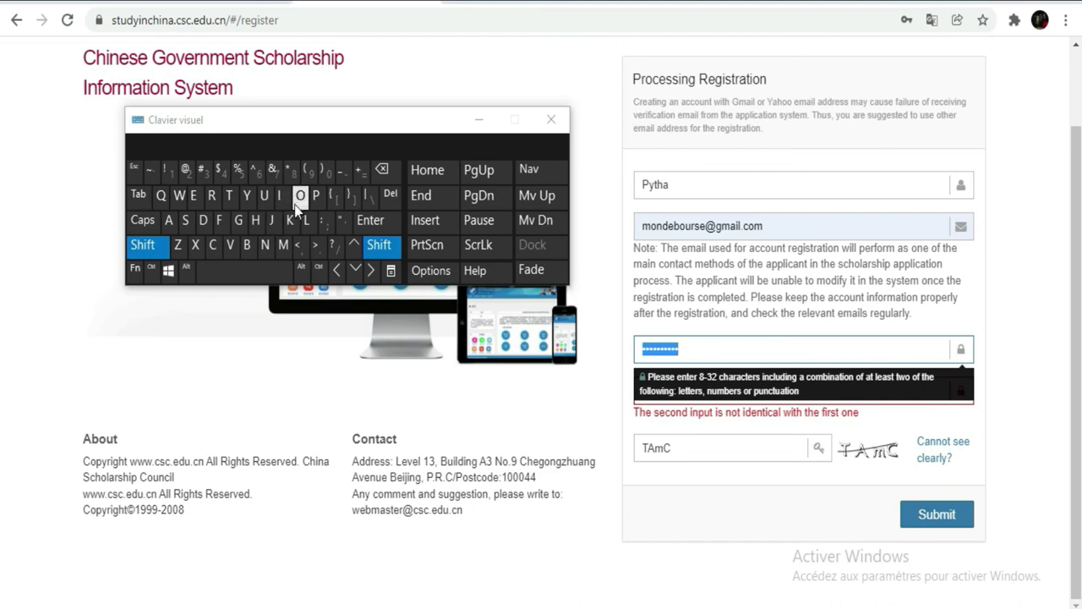
left_click(298, 203)
left_click(275, 221)
left_click(280, 195)
left_click(298, 199)
left_click(183, 224)
left_click(183, 223)
left_click(190, 173)
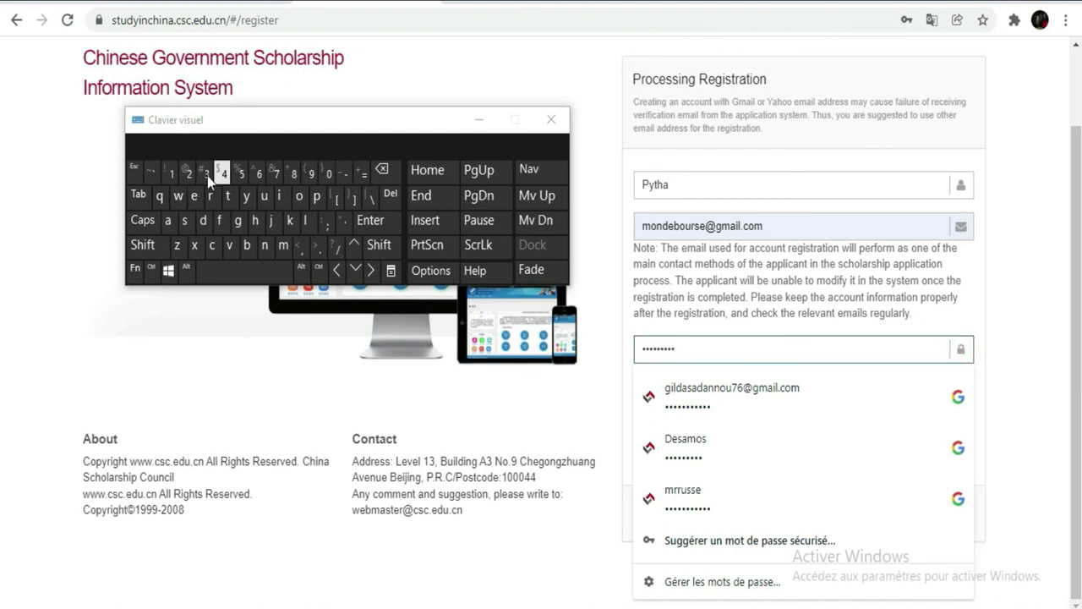
left_click(188, 173)
left_click(287, 292)
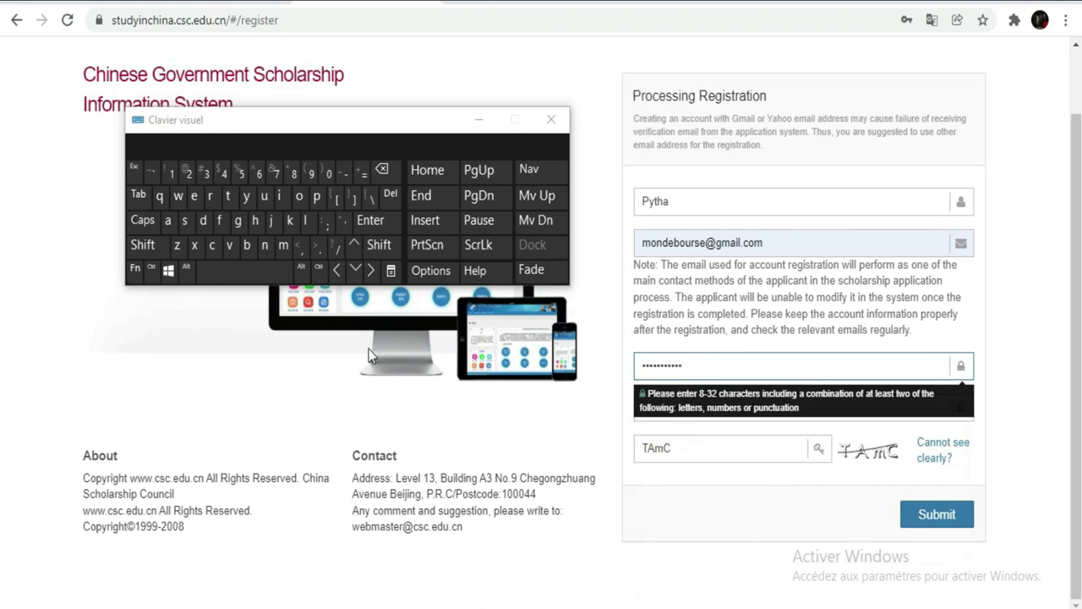
left_click(617, 531)
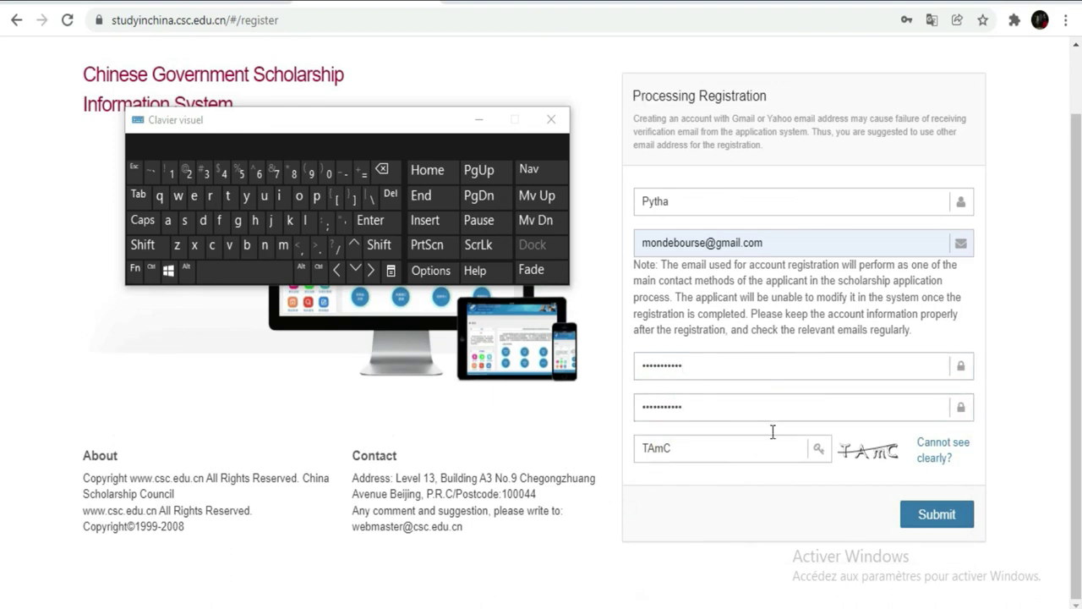
left_click(928, 526)
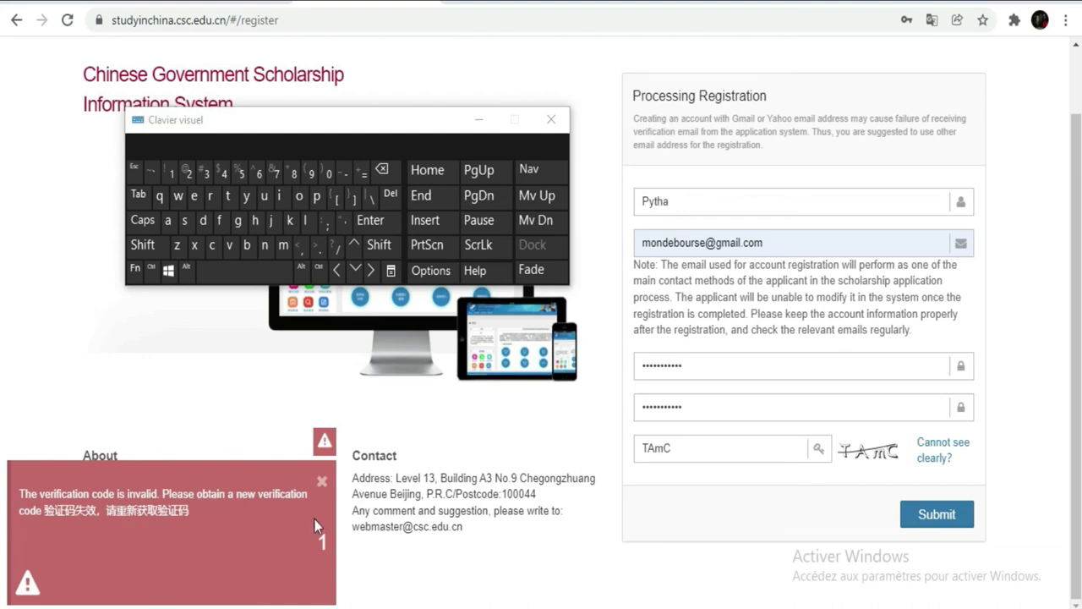
Step: Request a new validation code image for the registration form
left_click(680, 448)
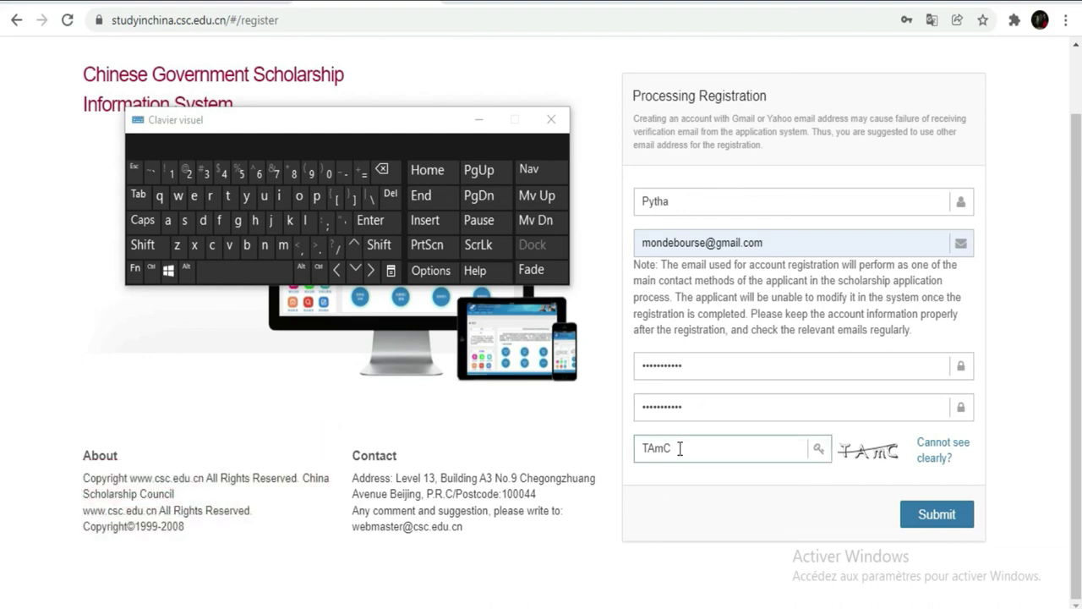
double_click(680, 448)
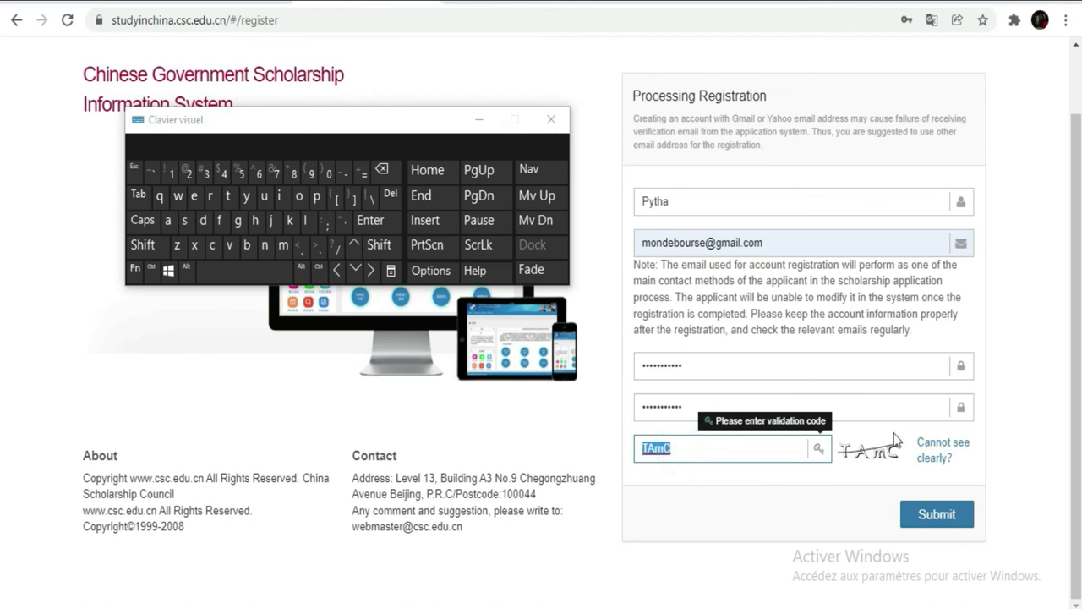
left_click(929, 449)
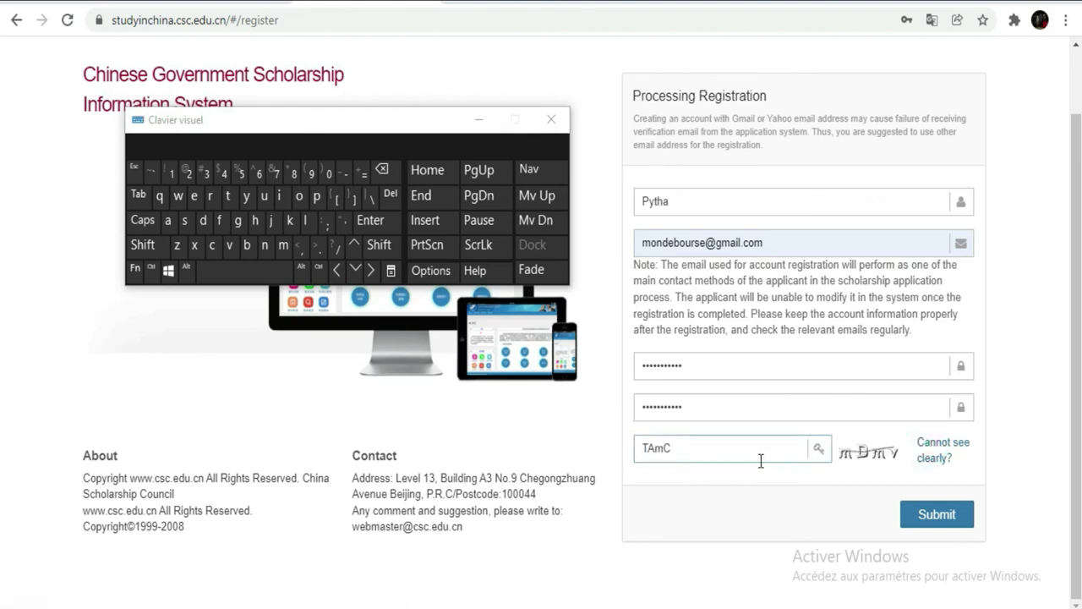
Step: Replace the old validation code with the four characters of the new image, matching upper and lower case letters
double_click(688, 448)
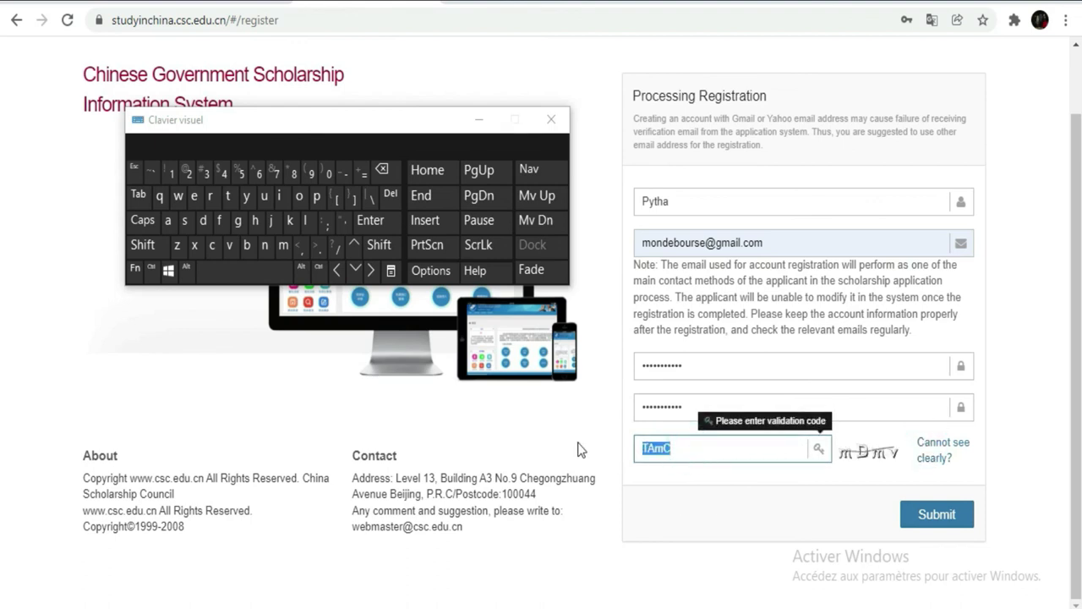
left_click(284, 245)
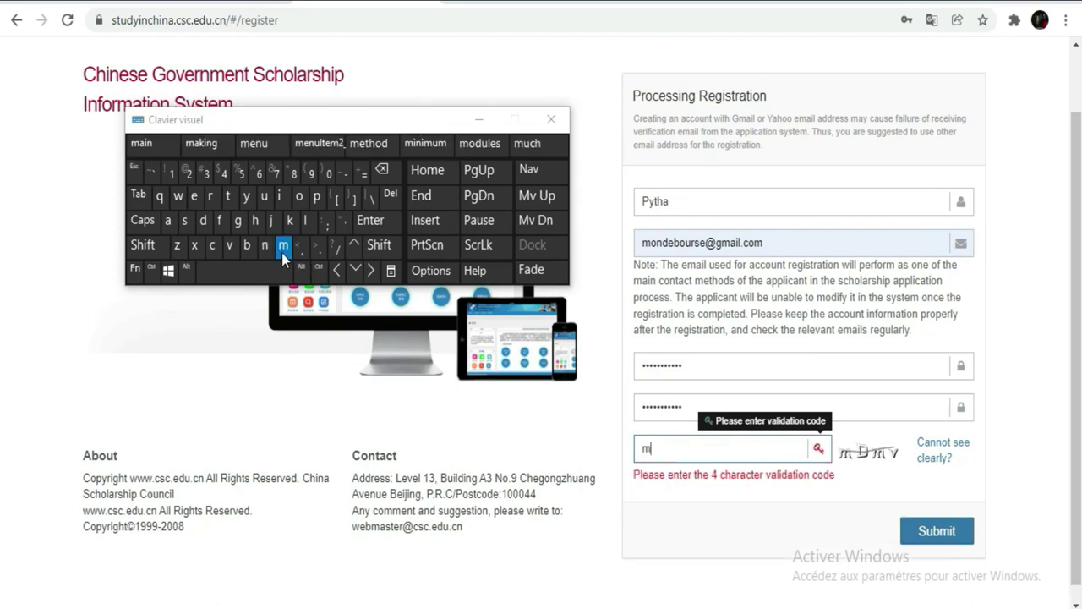
left_click(142, 247)
left_click(204, 221)
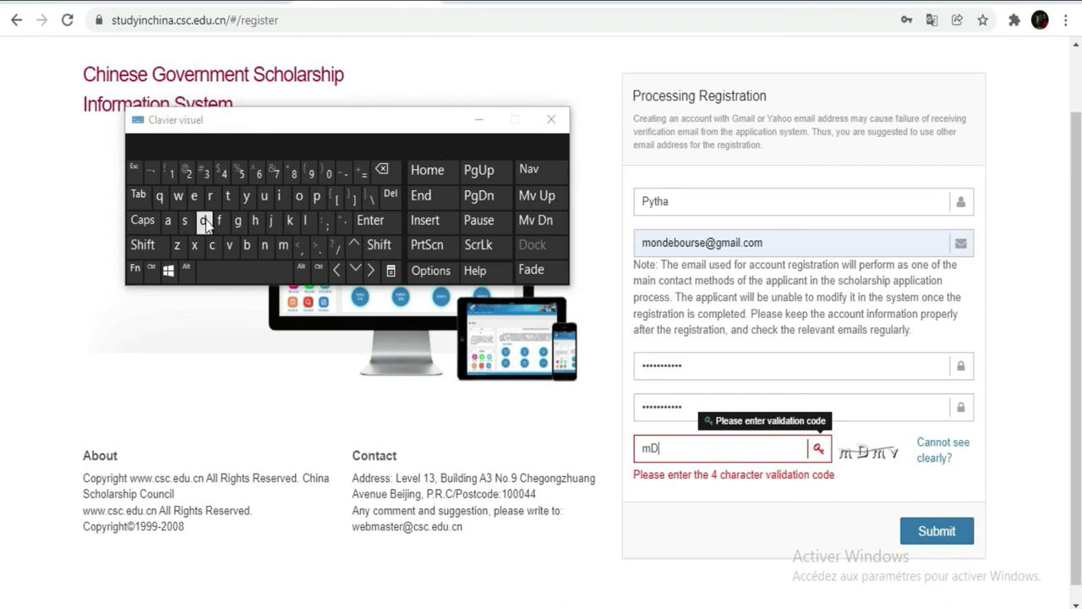
left_click(283, 245)
left_click(229, 245)
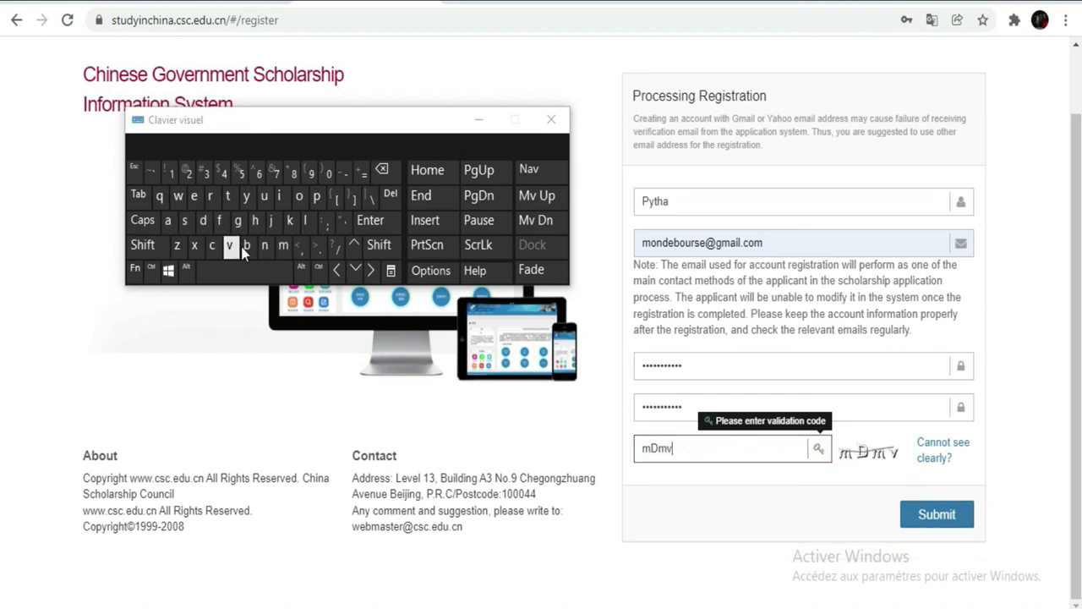
Step: Submit the registration form and save the new account's login in the browser's Google account
left_click(930, 526)
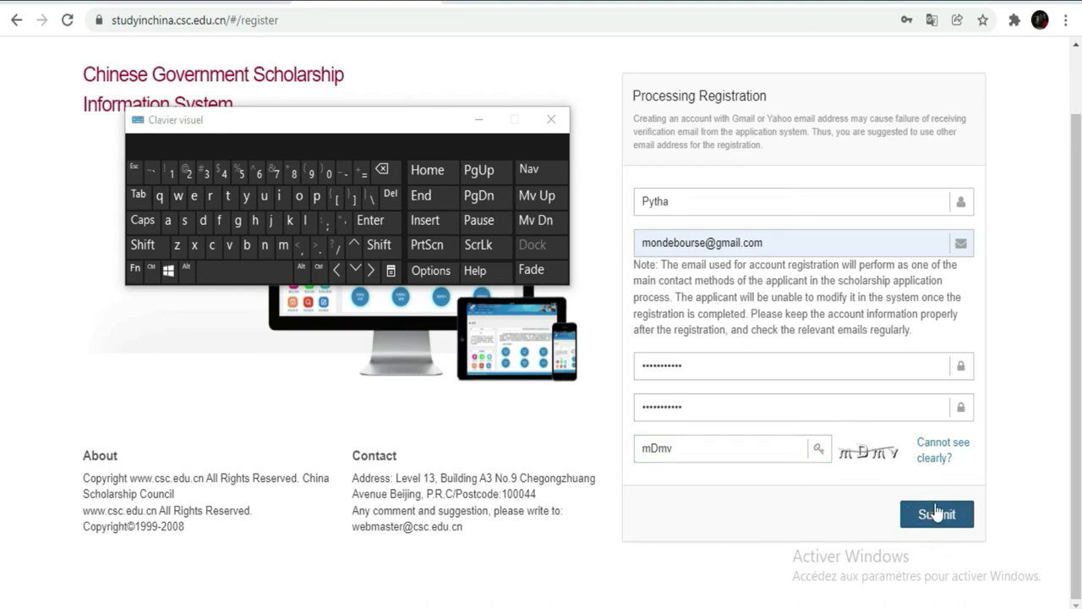
left_click(943, 518)
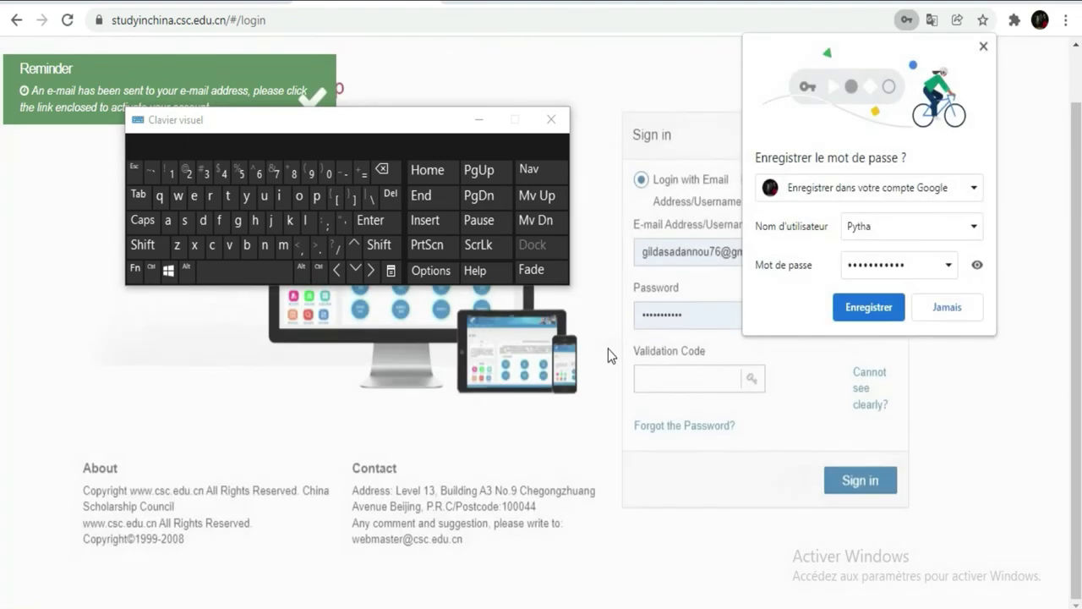
left_click(868, 310)
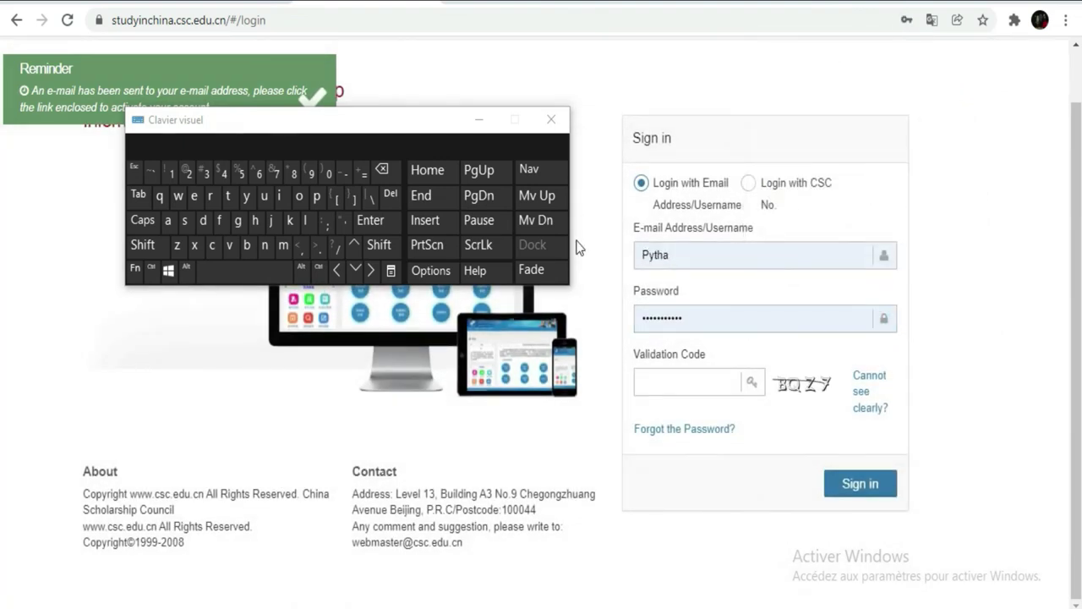
Step: Reposition the on-screen keyboard beside the Tongji University account sign-in form, leaving the form uncovered
left_click_drag(455, 134, 443, 271)
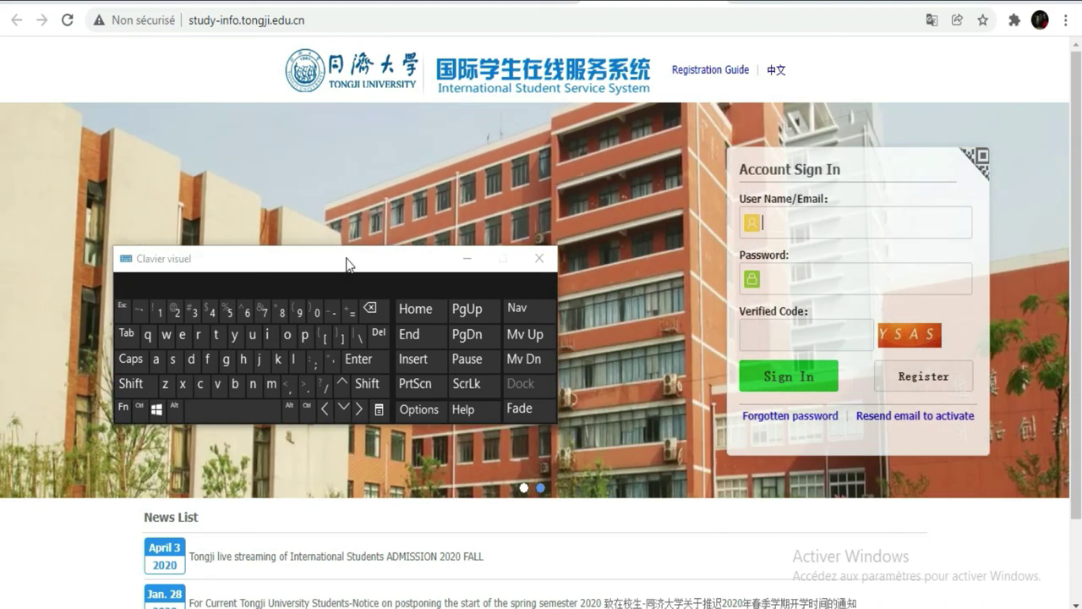
left_click_drag(346, 265, 403, 217)
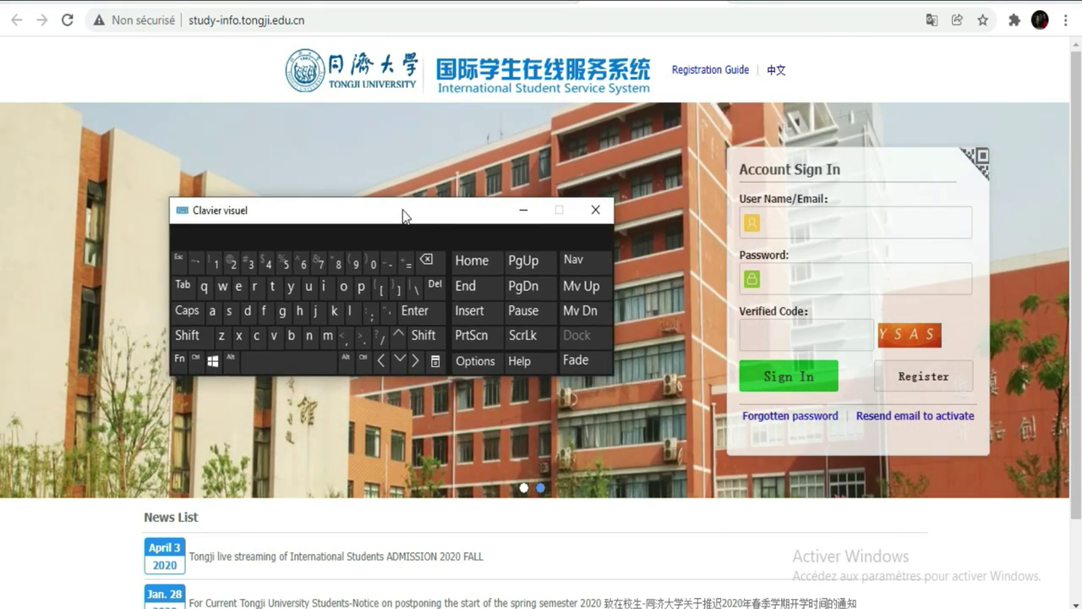